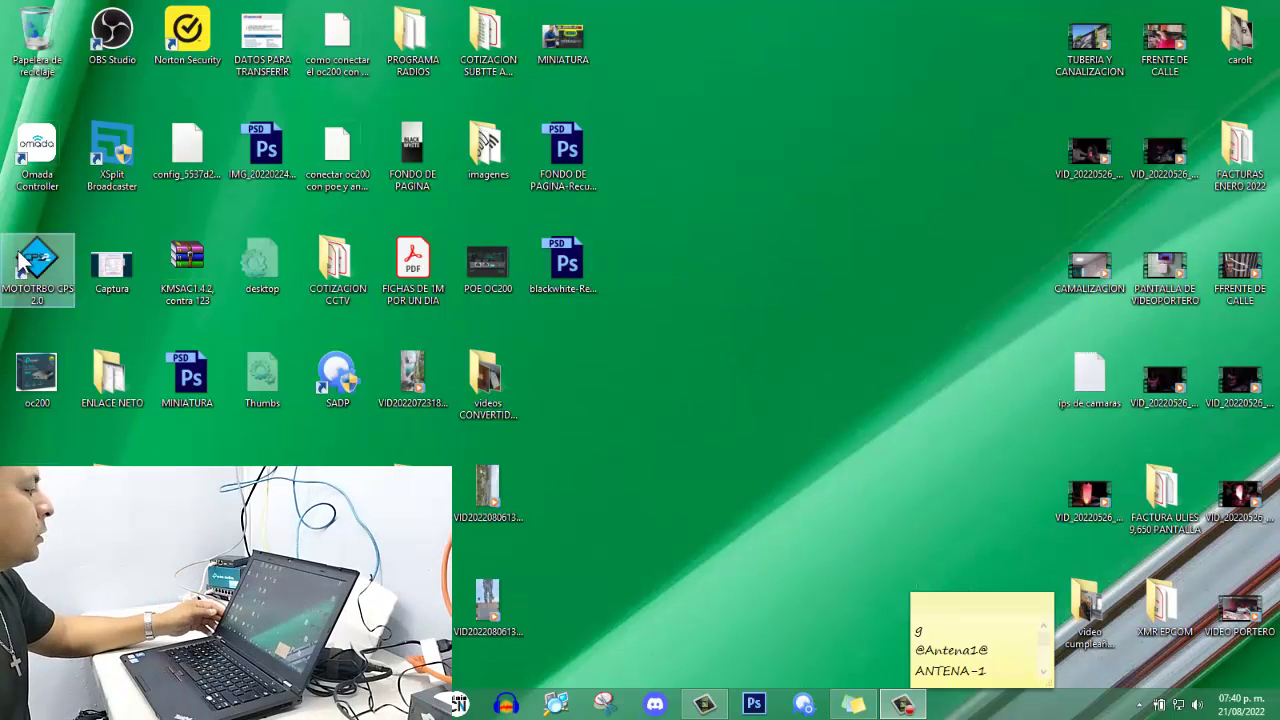
Launch Chrome and go to the Omada Cloud controller list from the address-bar suggestion.
double_click(50, 150)
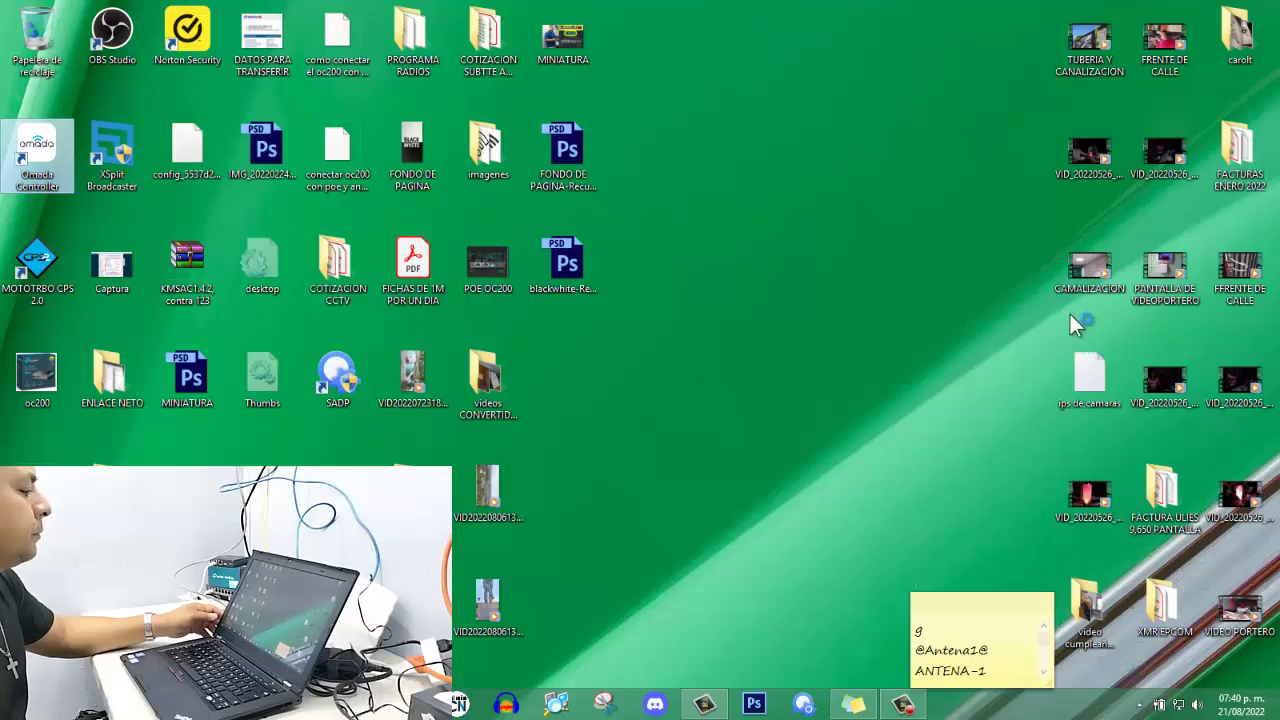
type("cloud.aplogin.com")
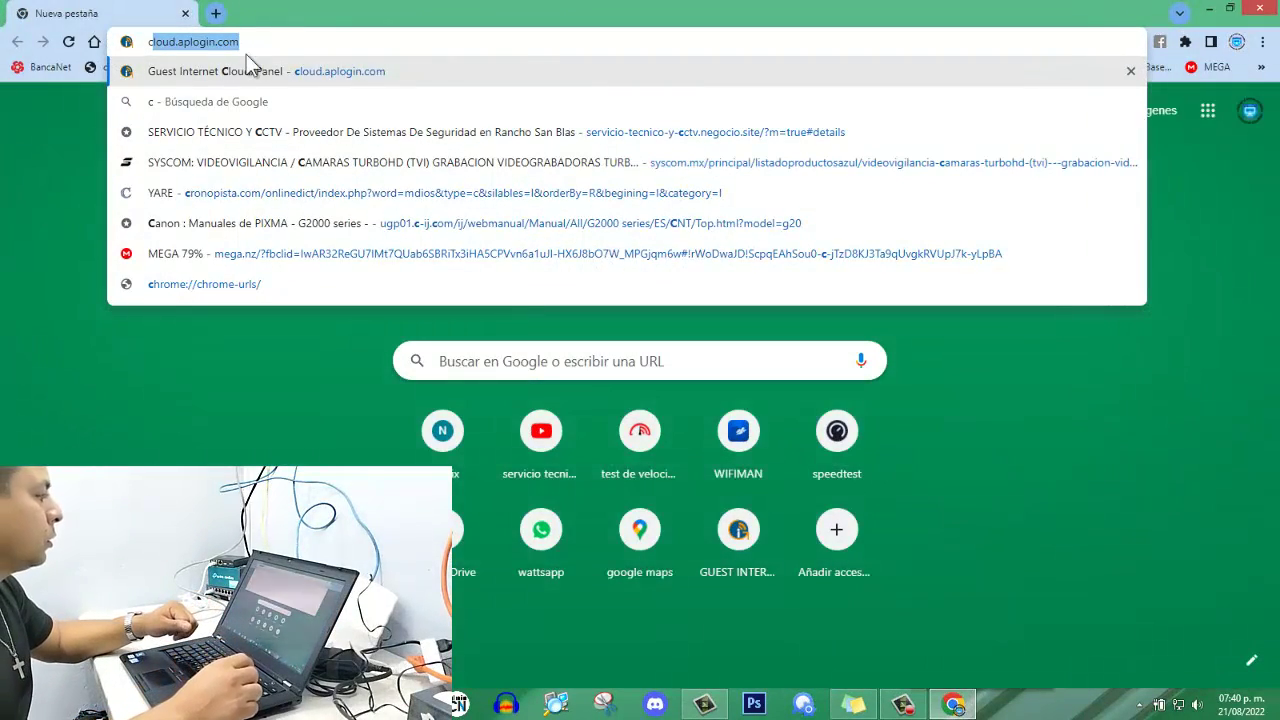
left_click(250, 70)
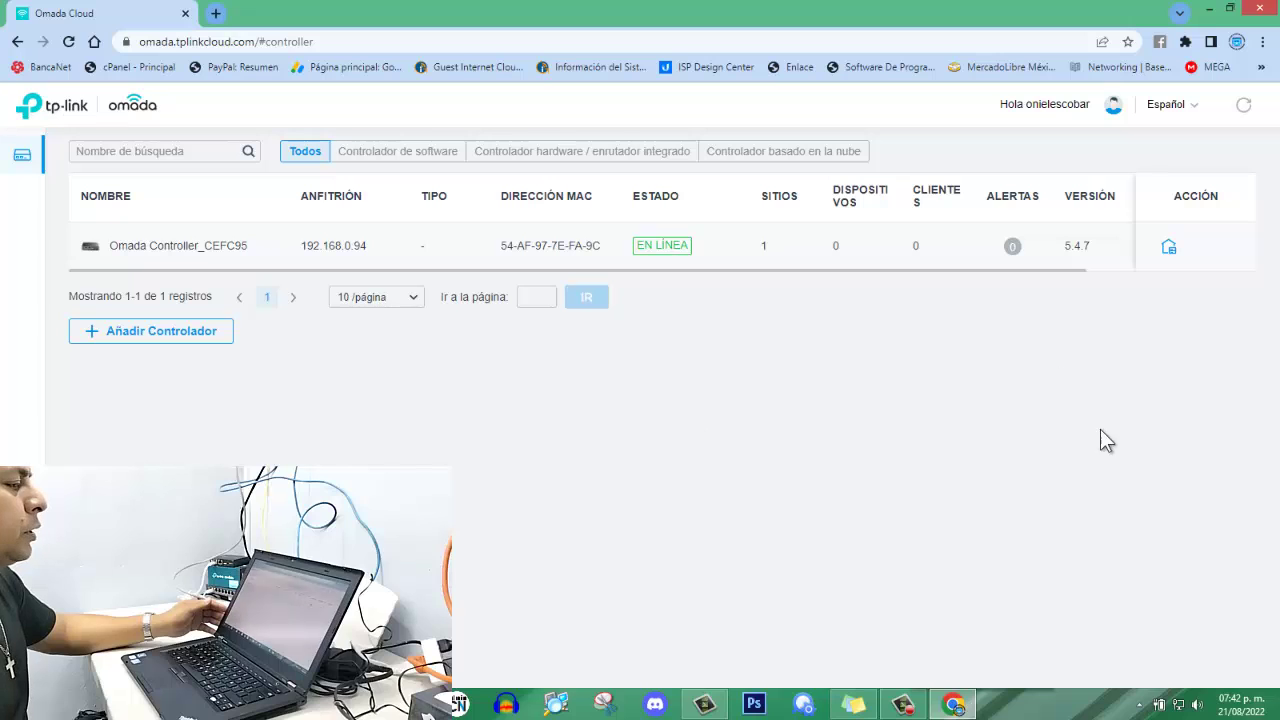
Launch Omada Controller_CEFC95 and start its setup wizard.
left_click(1167, 247)
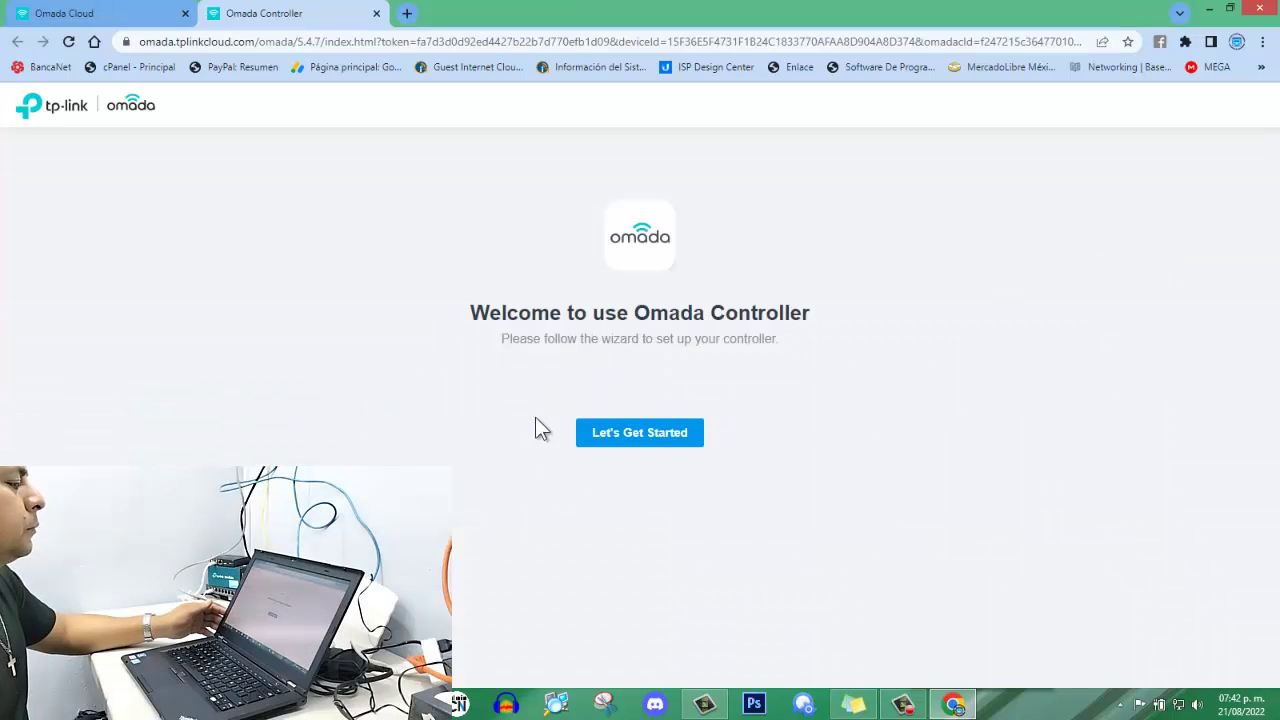
left_click(612, 437)
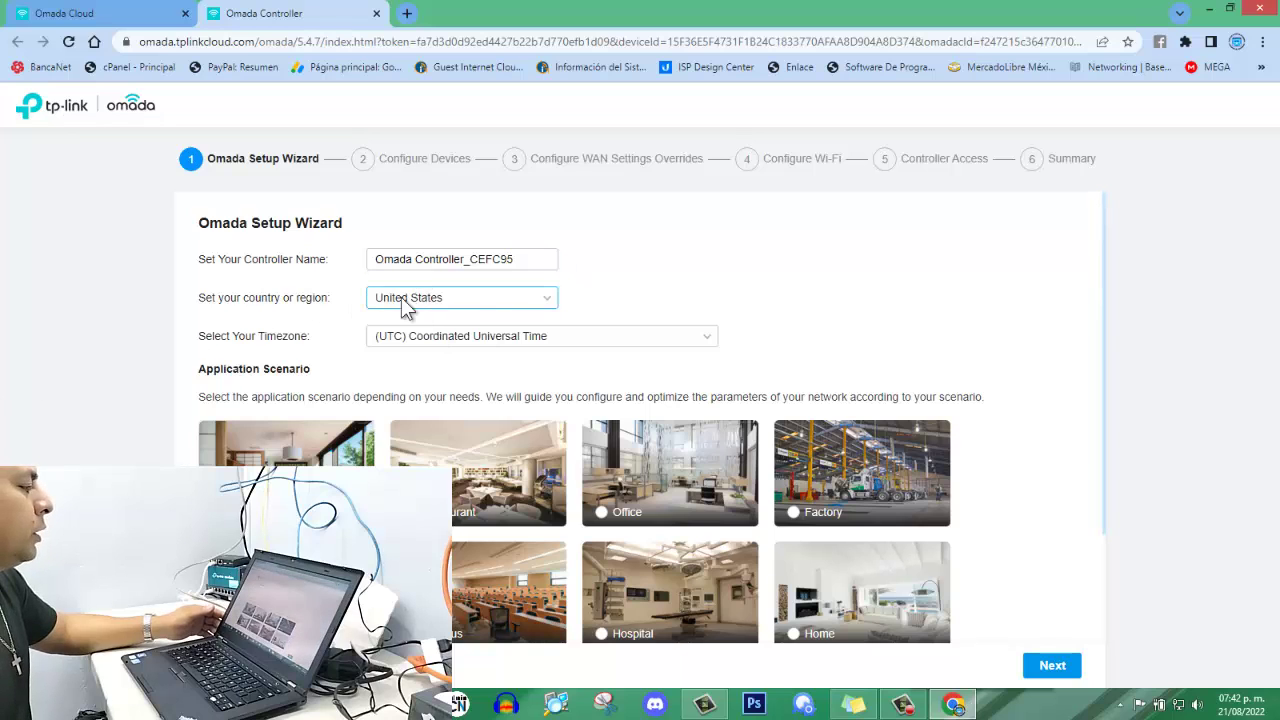
Rename the controller to OC 200_CEFC95.
left_click(463, 259)
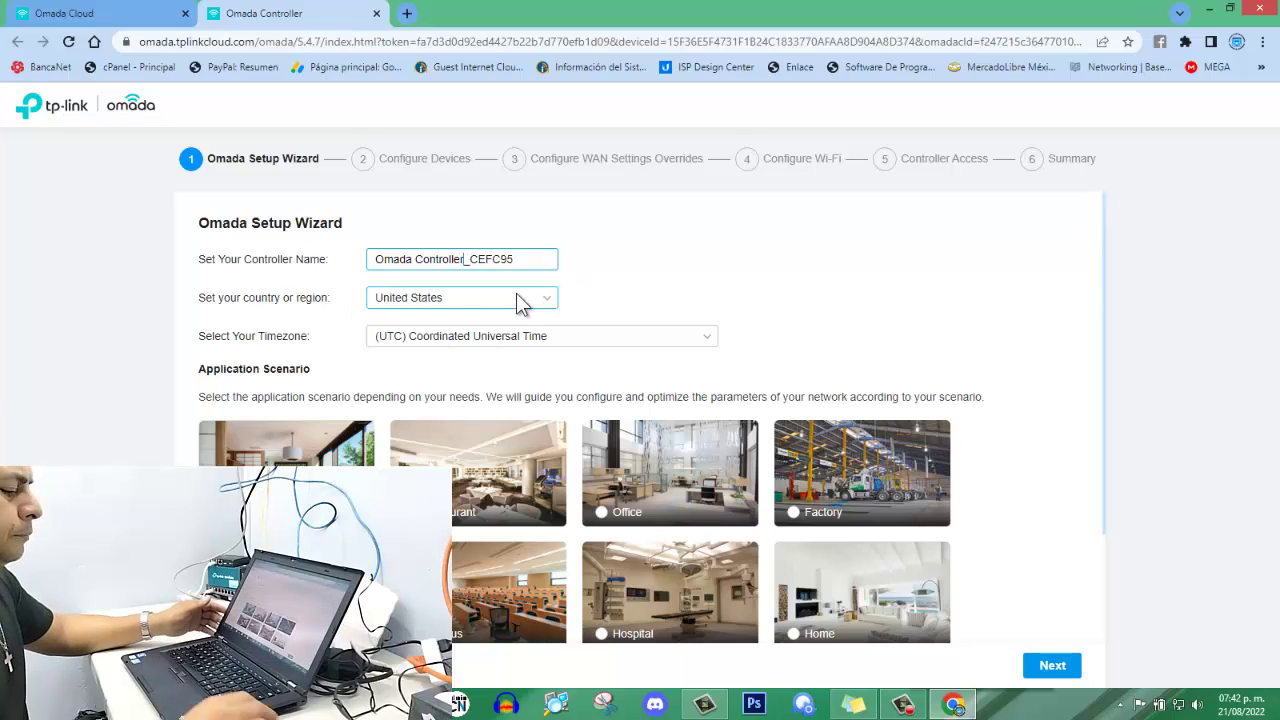
key("BackSpace")
key("BackSpace")
key("BackSpace")
key("BackSpace")
key("BackSpace")
key("BackSpace")
key("BackSpace")
key("BackSpace")
key("BackSpace")
key("BackSpace")
key("BackSpace")
key("BackSpace")
key("BackSpace")
key("BackSpace")
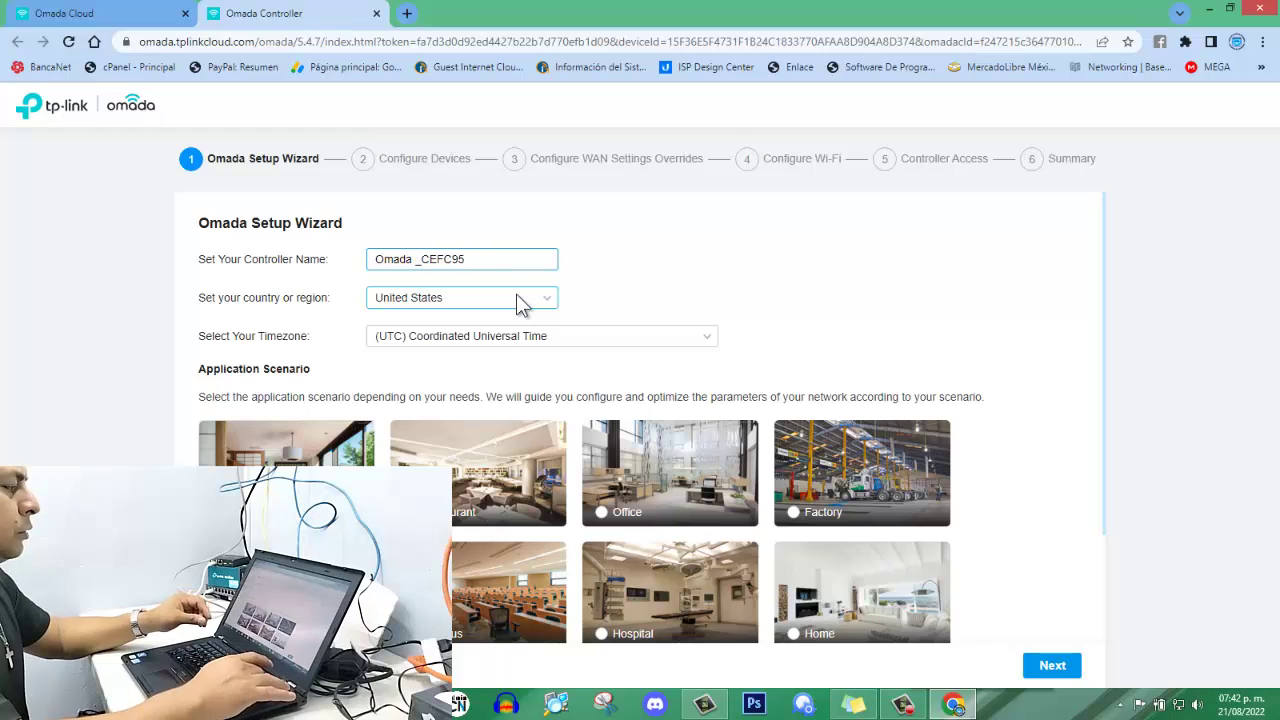
key("BackSpace")
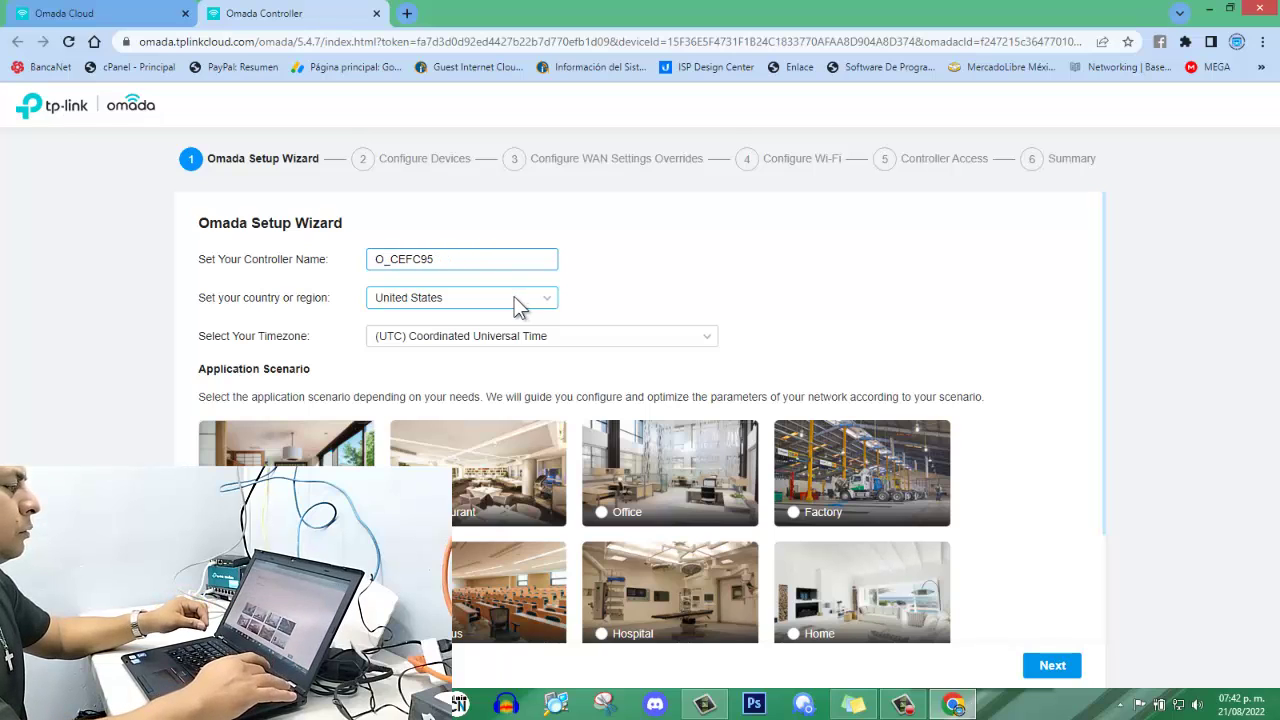
type("c")
key("BackSpace")
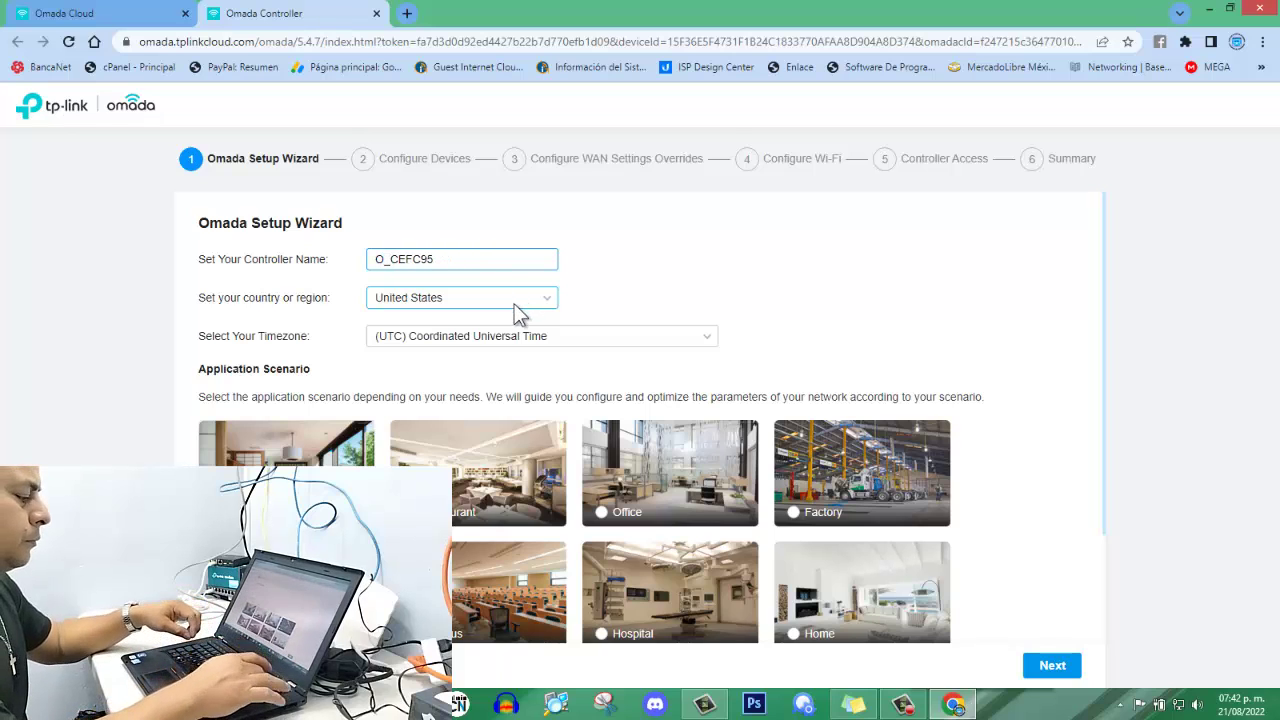
type("C")
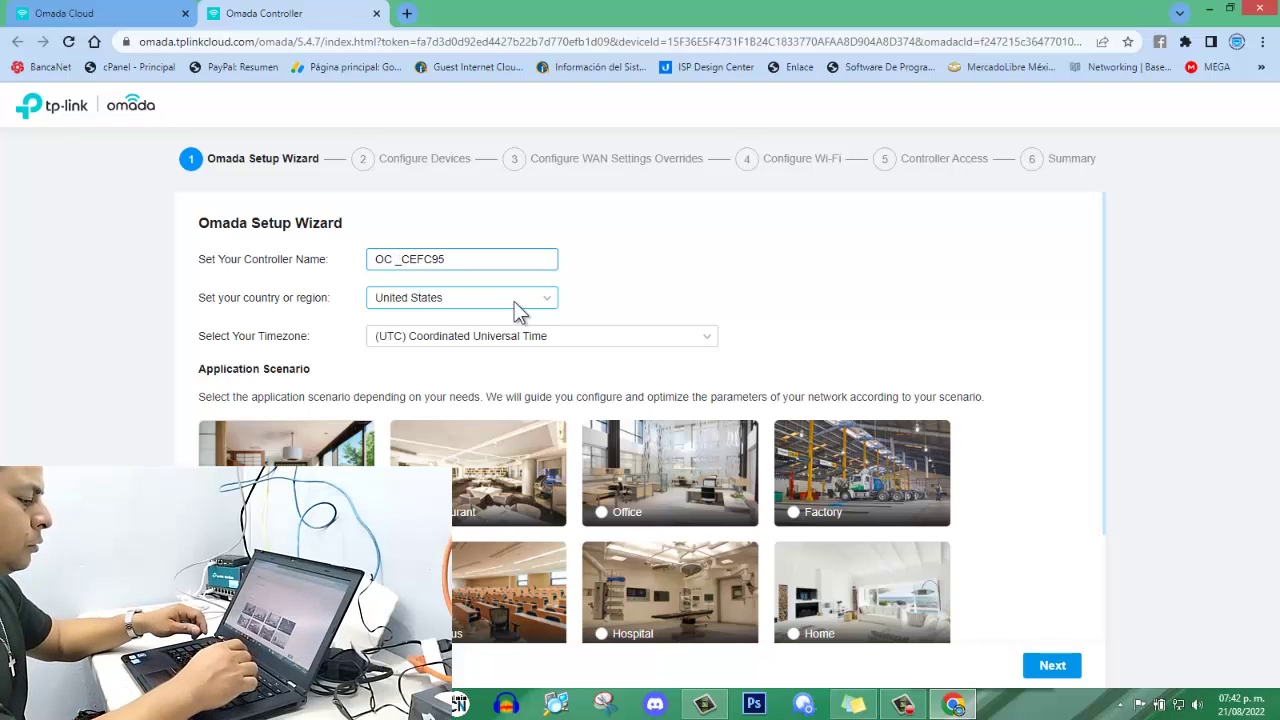
type(" 200")
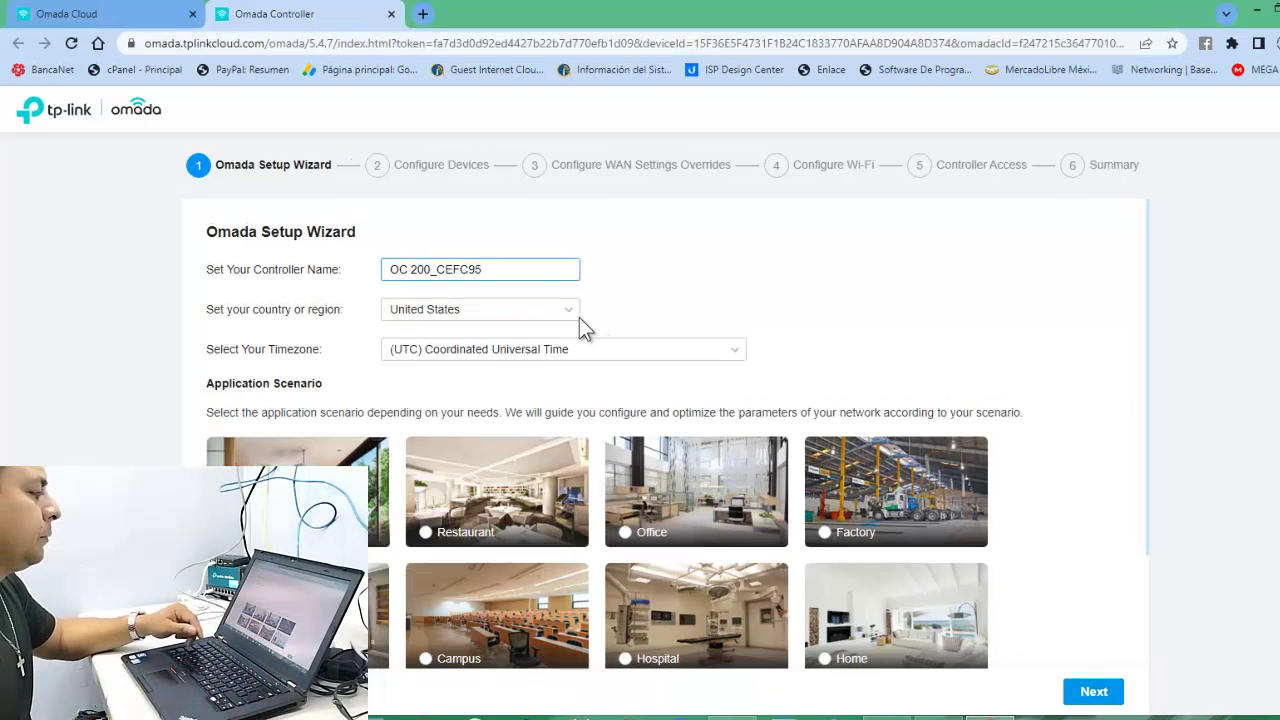
Set the country to Mexico.
left_click(546, 300)
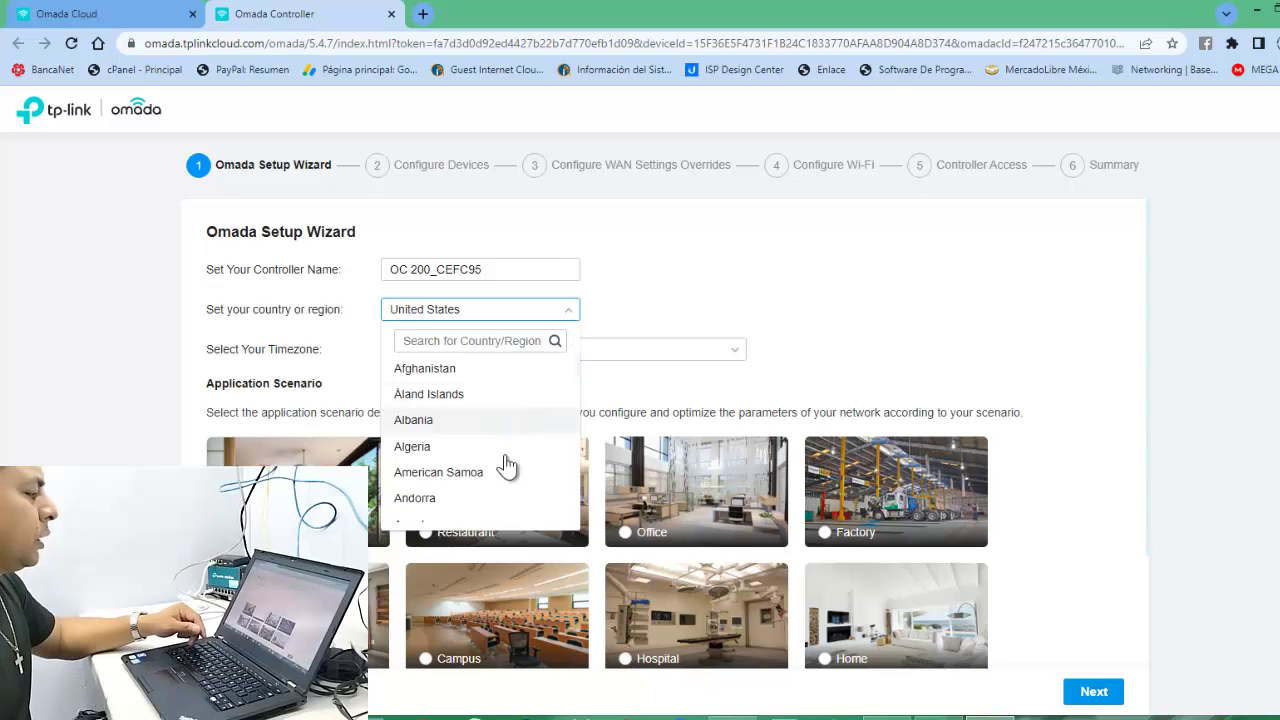
scroll(500, 465, "down", 12)
scroll(498, 470, "down", 20)
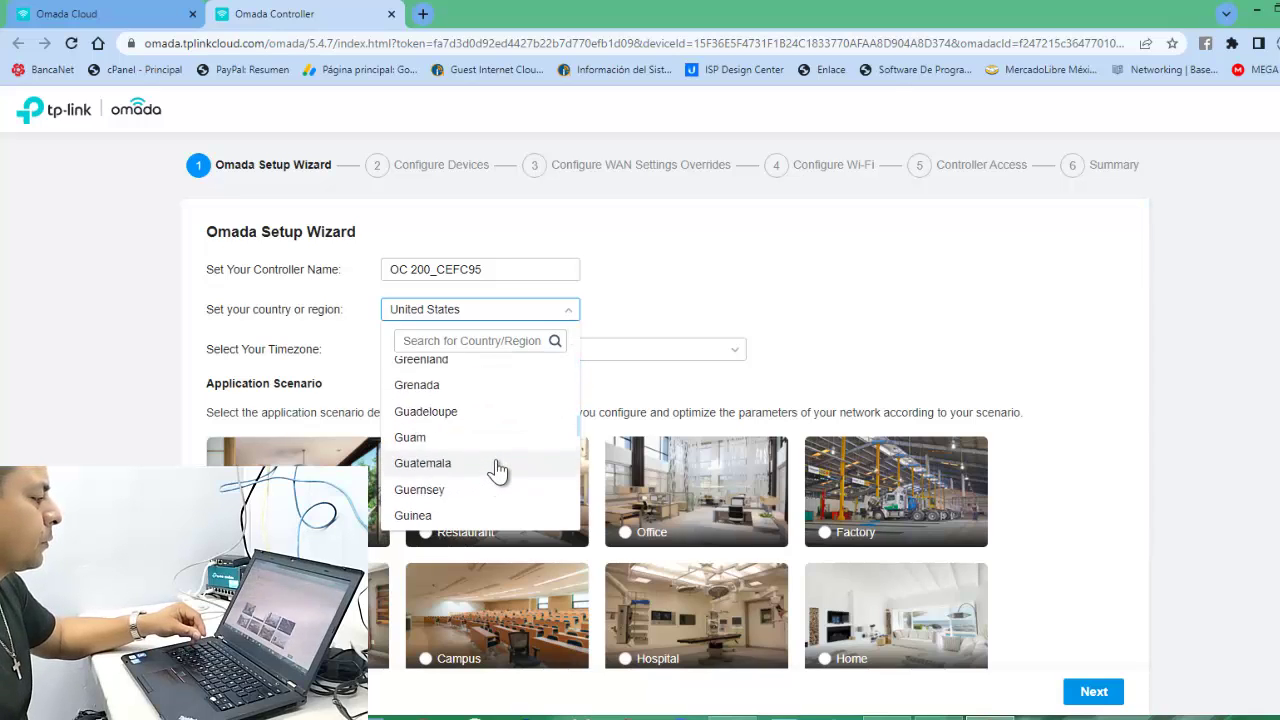
scroll(498, 470, "down", 2)
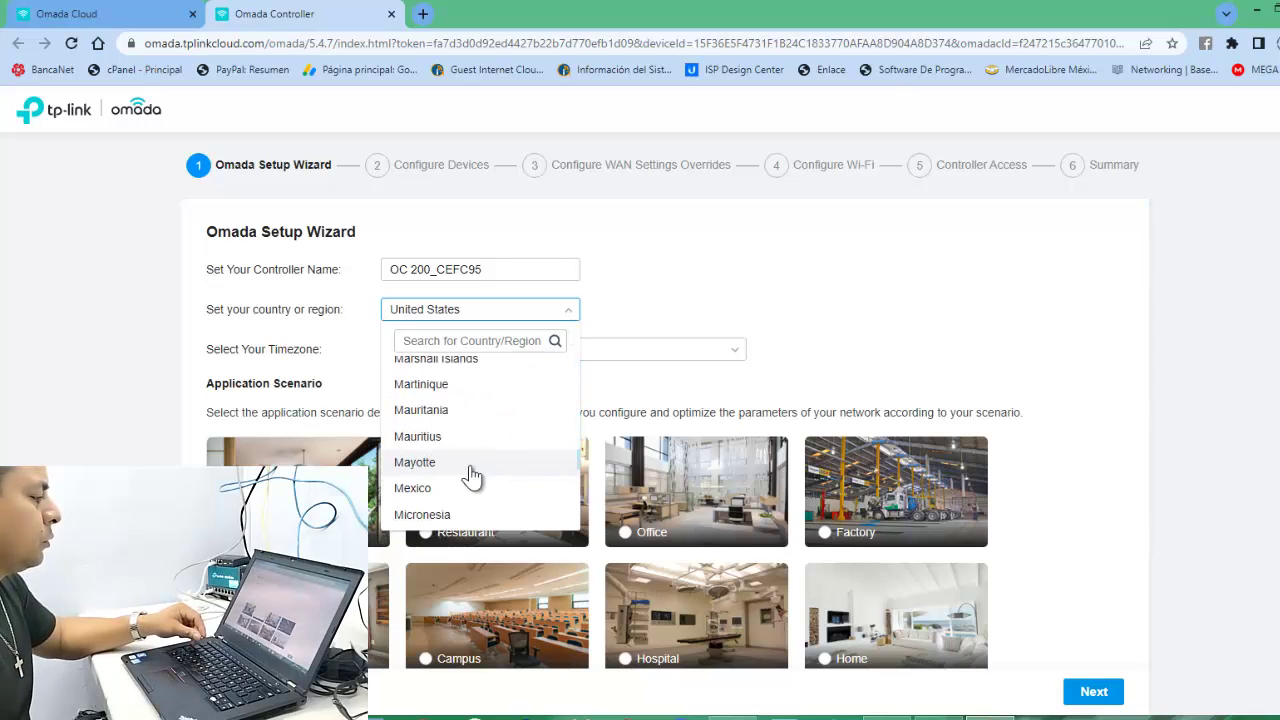
left_click(375, 493)
left_click(455, 312)
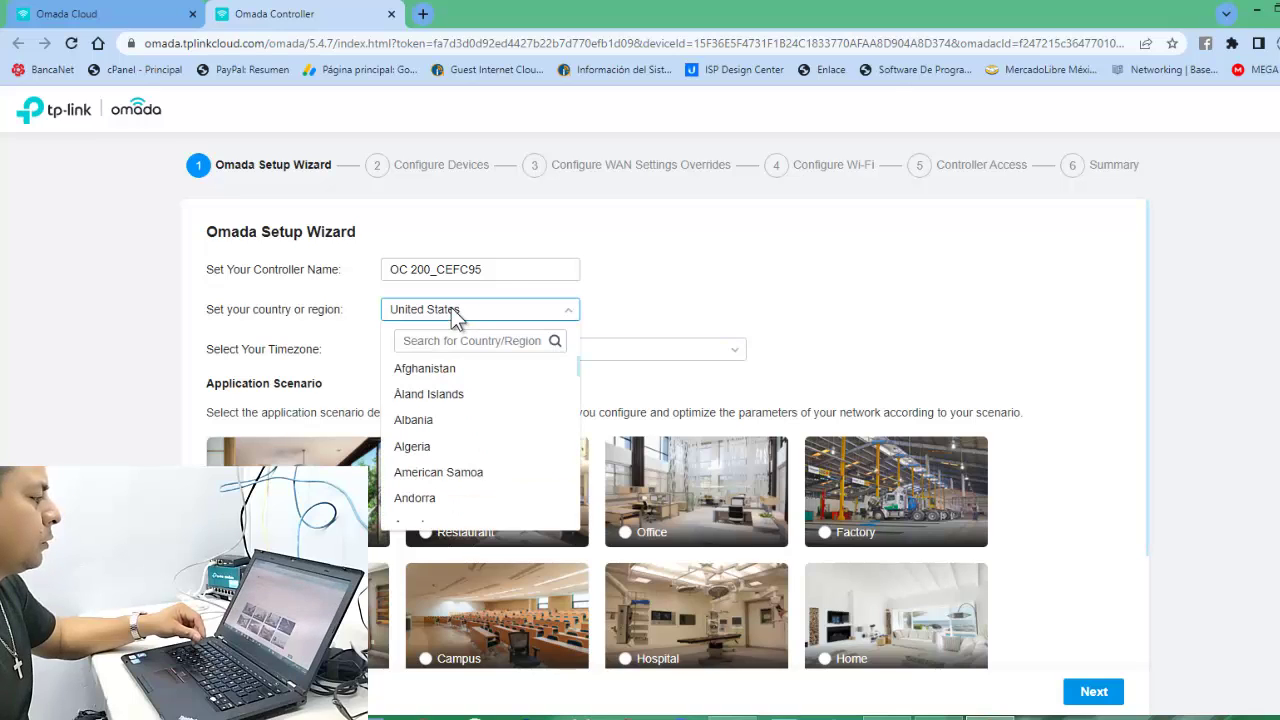
scroll(450, 415, "down", 20)
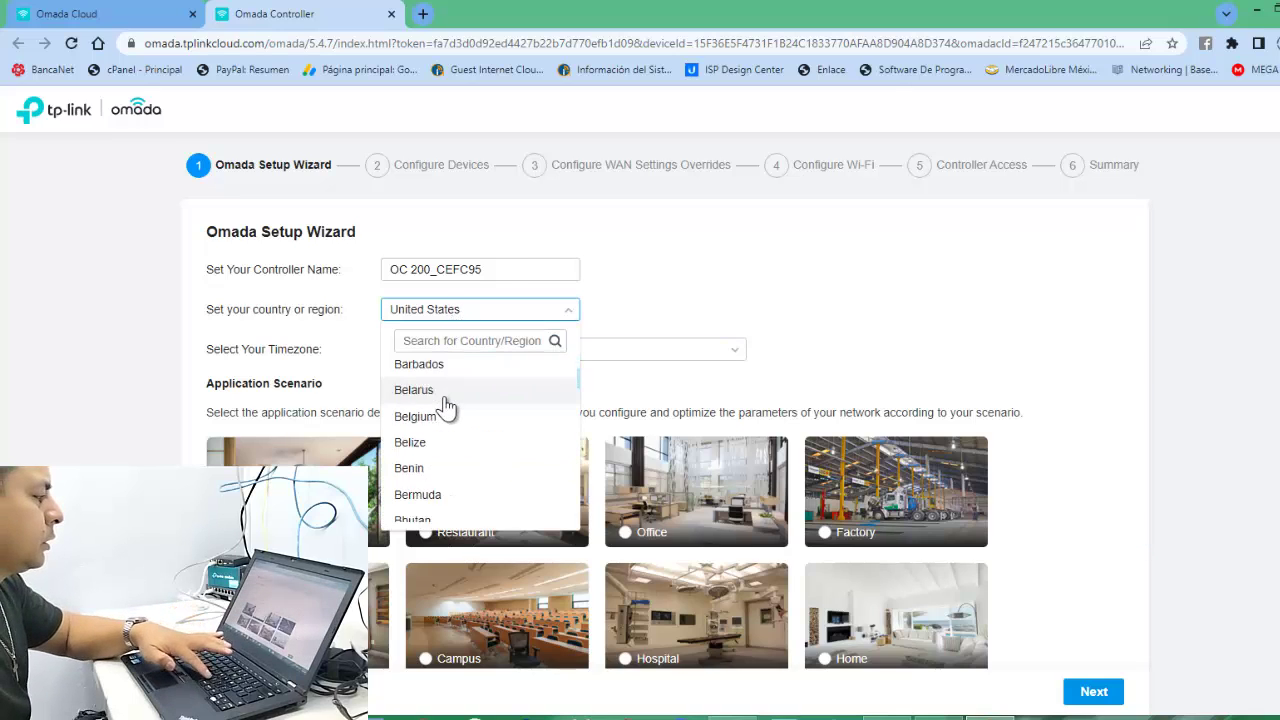
scroll(455, 427, "down", 15)
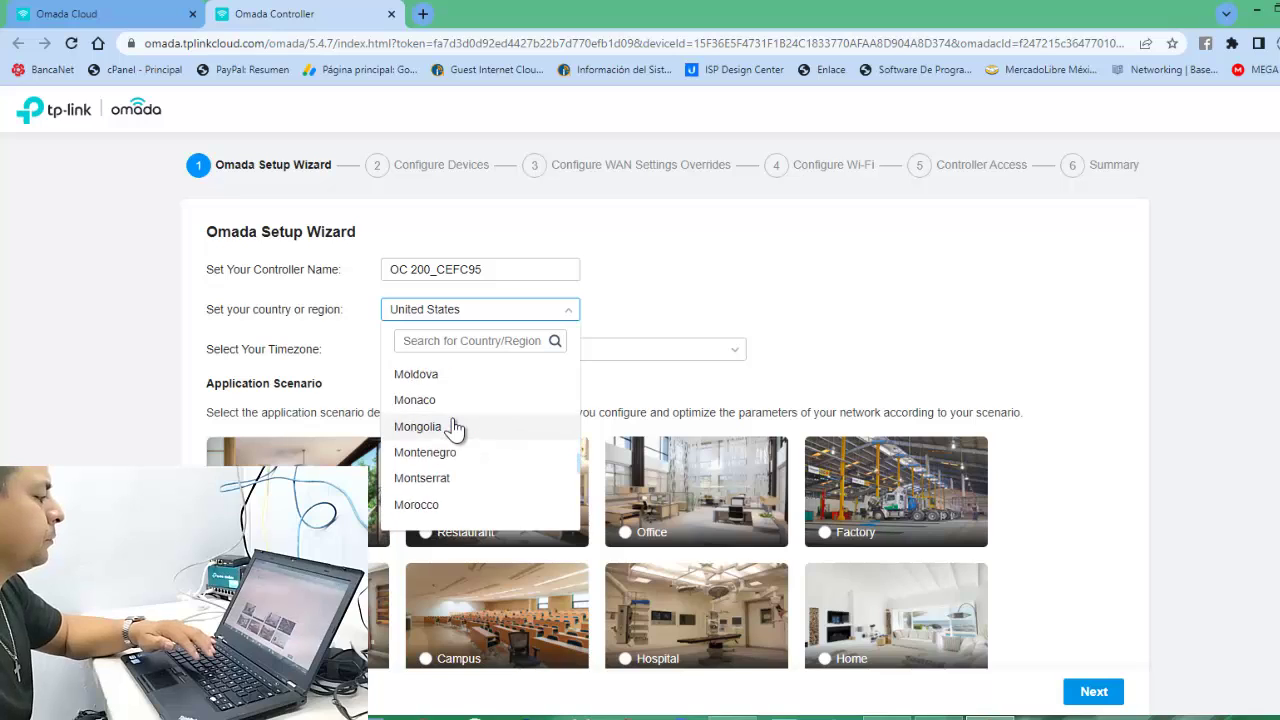
scroll(455, 427, "up", 6)
scroll(455, 427, "up", 3)
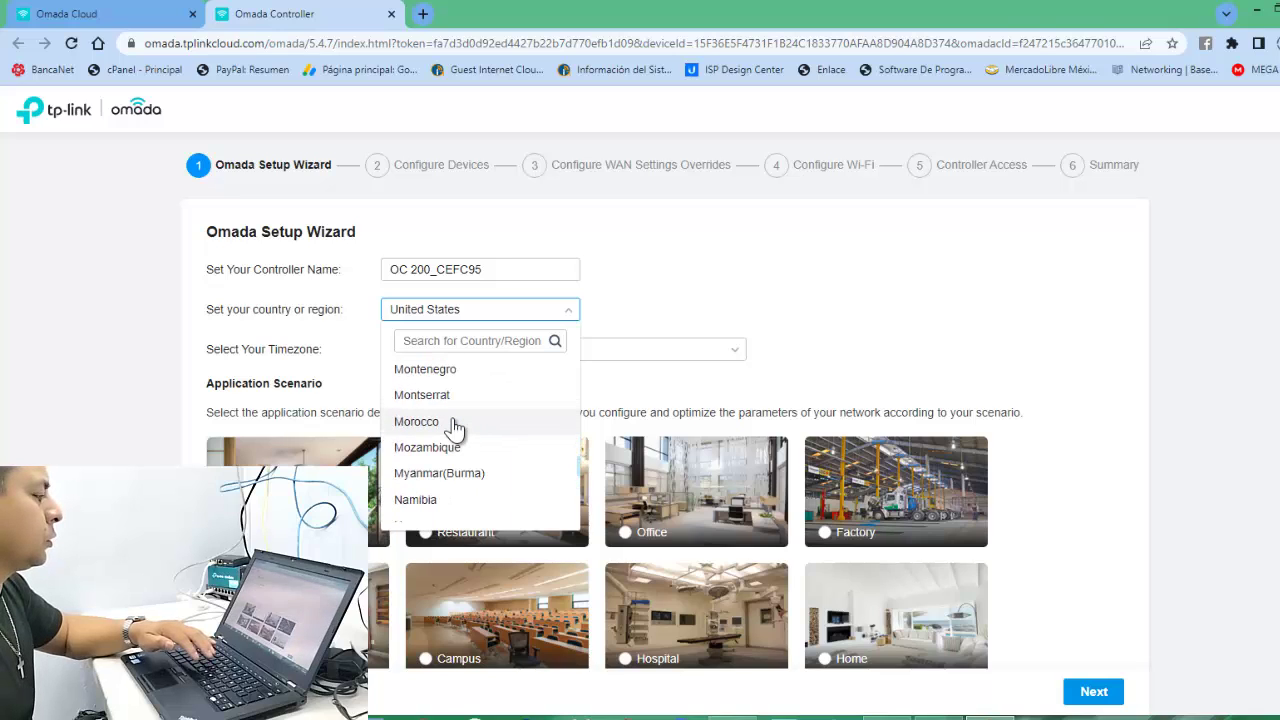
scroll(453, 427, "up", 3)
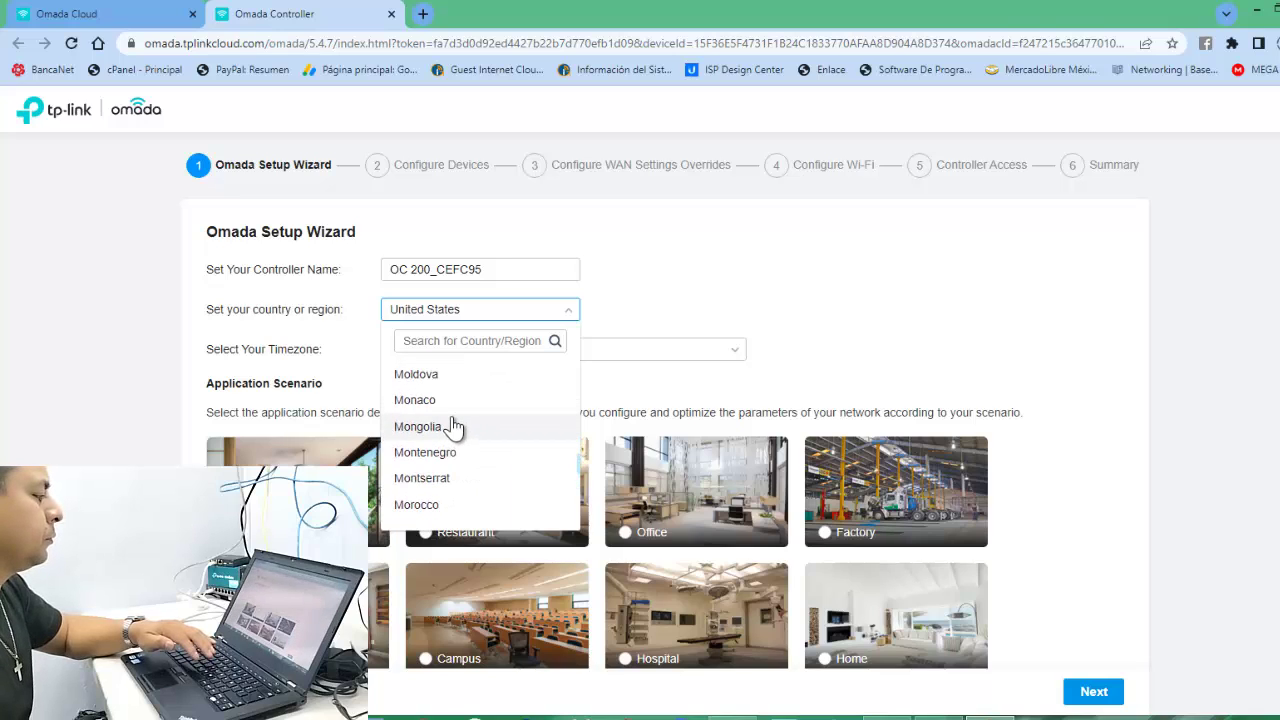
scroll(450, 426, "up", 3)
left_click(443, 408)
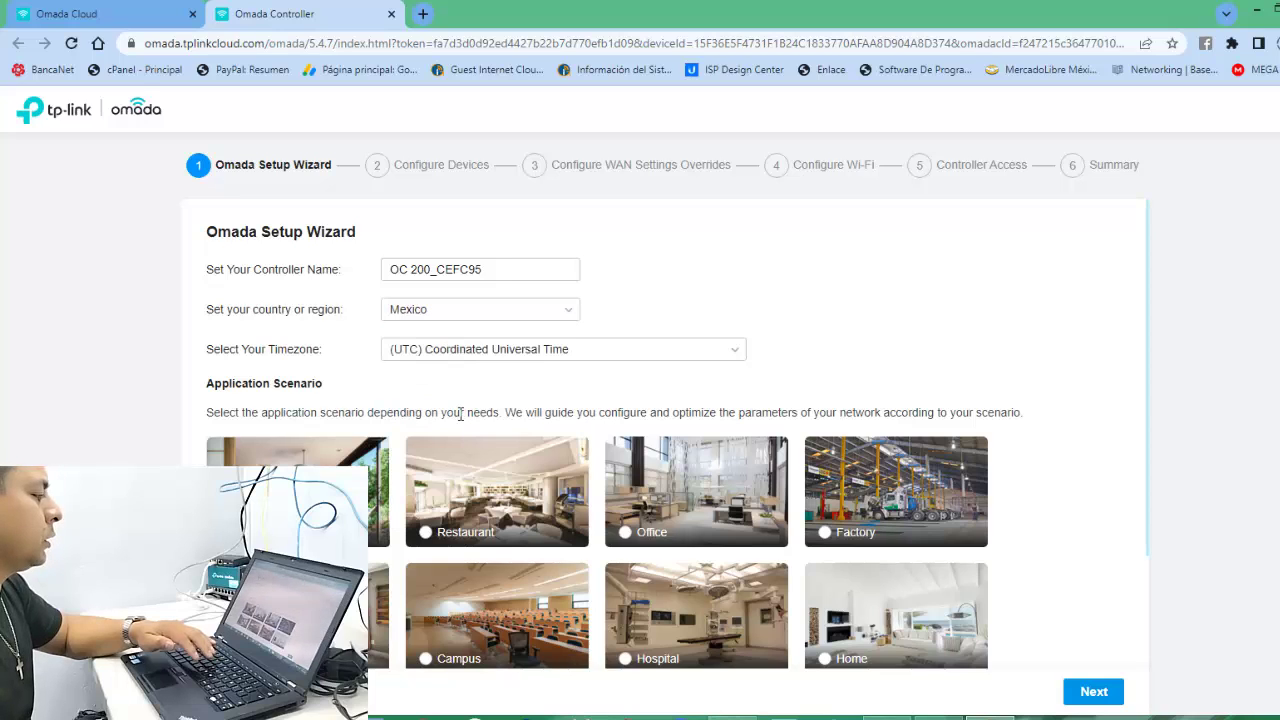
Set the timezone to (UTC-06:00) Guadalajara, Mexico City, Monterrey.
left_click(716, 360)
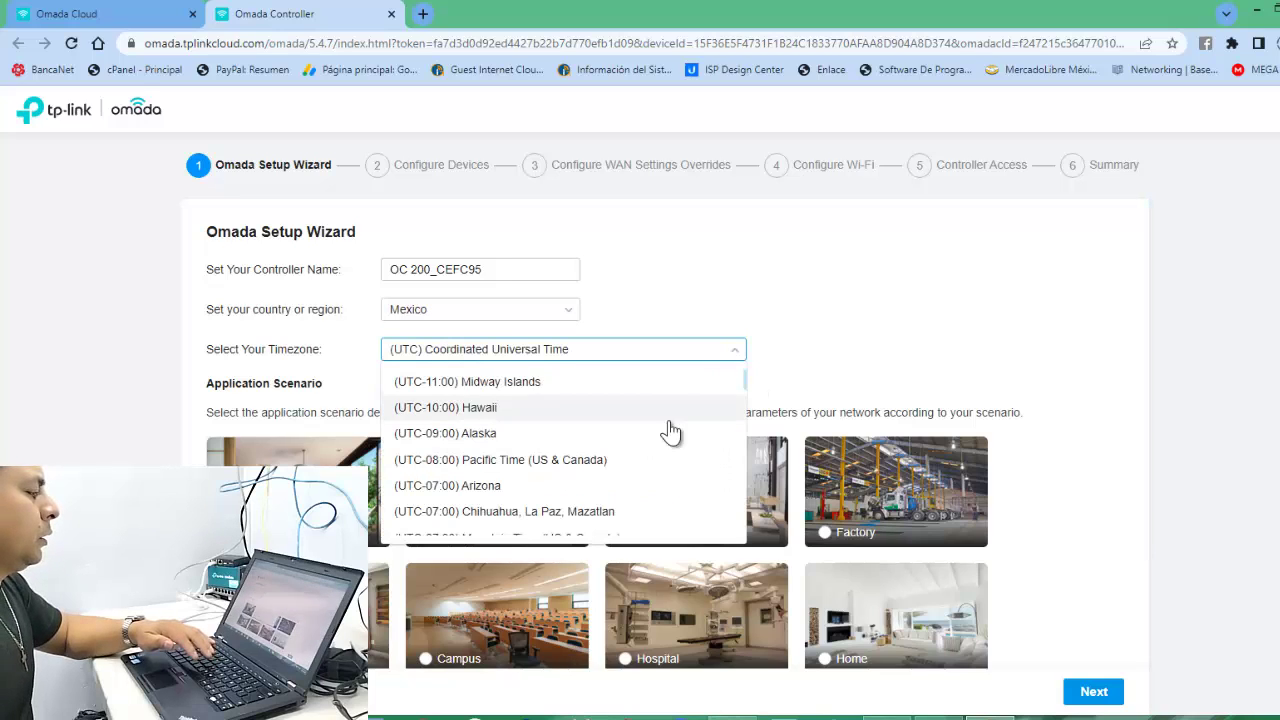
scroll(546, 514, "down", 1)
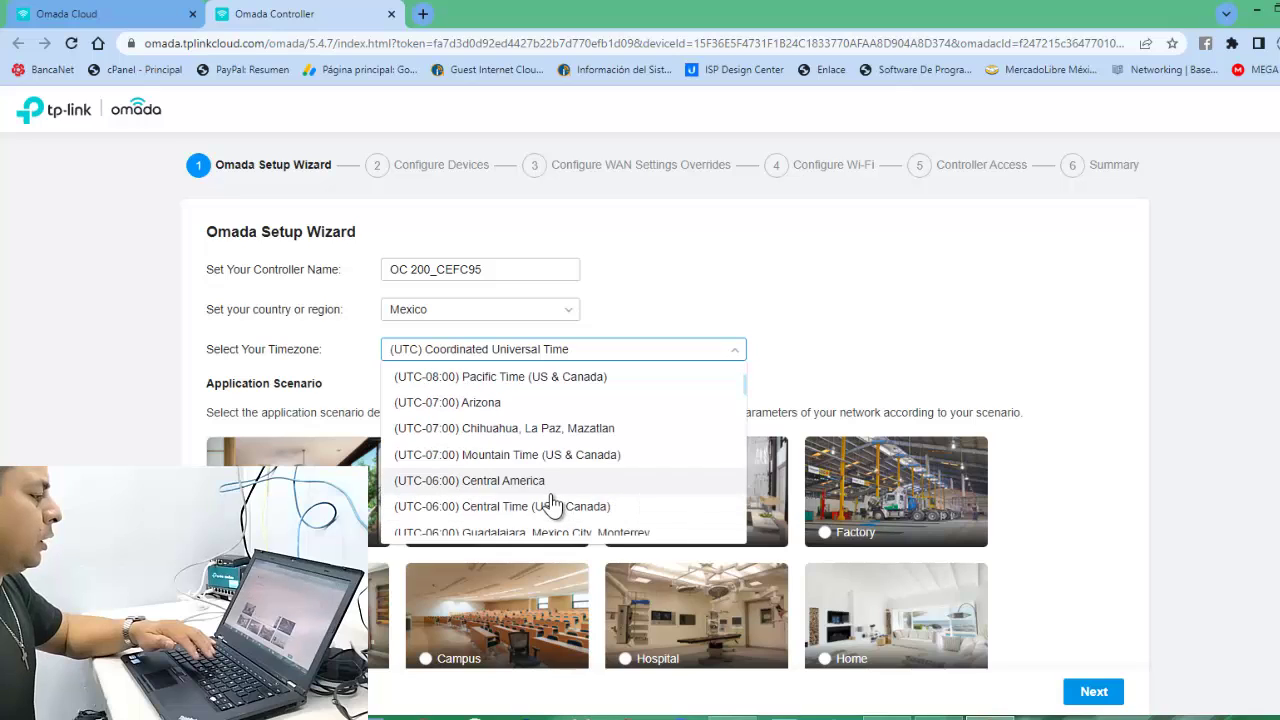
scroll(608, 528, "down", 1)
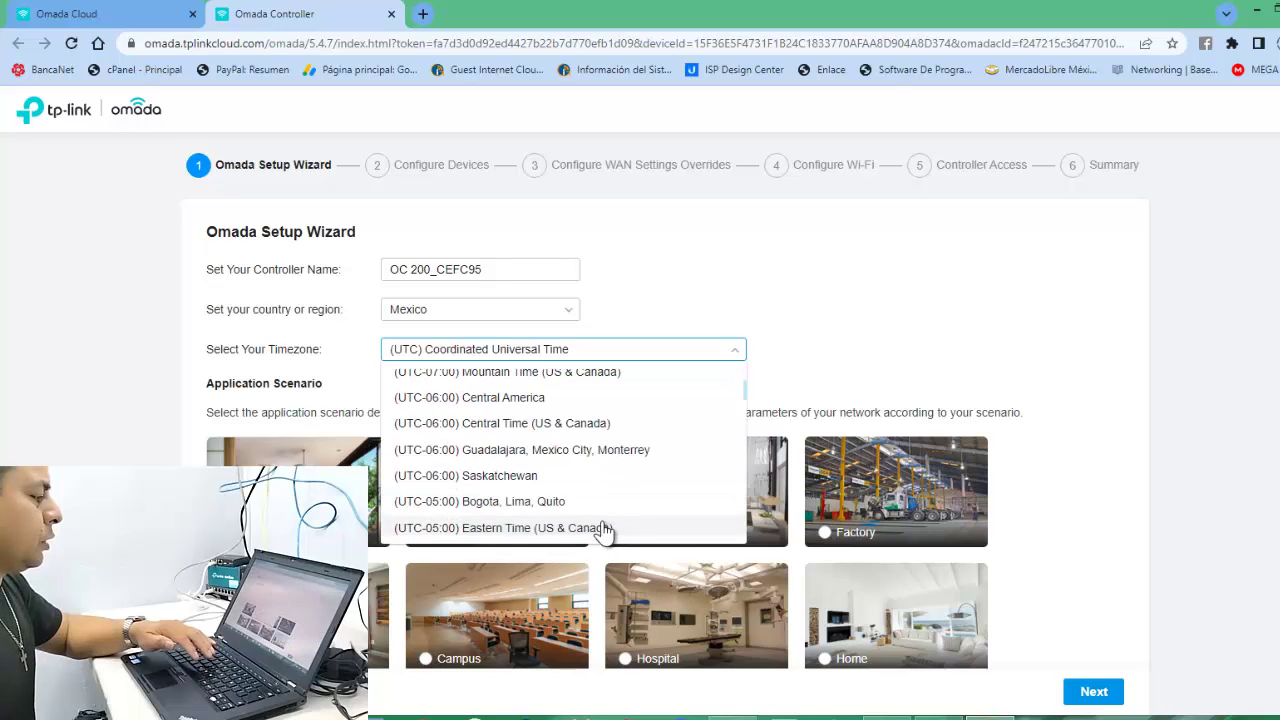
left_click(524, 451)
scroll(1053, 364, "down", 2)
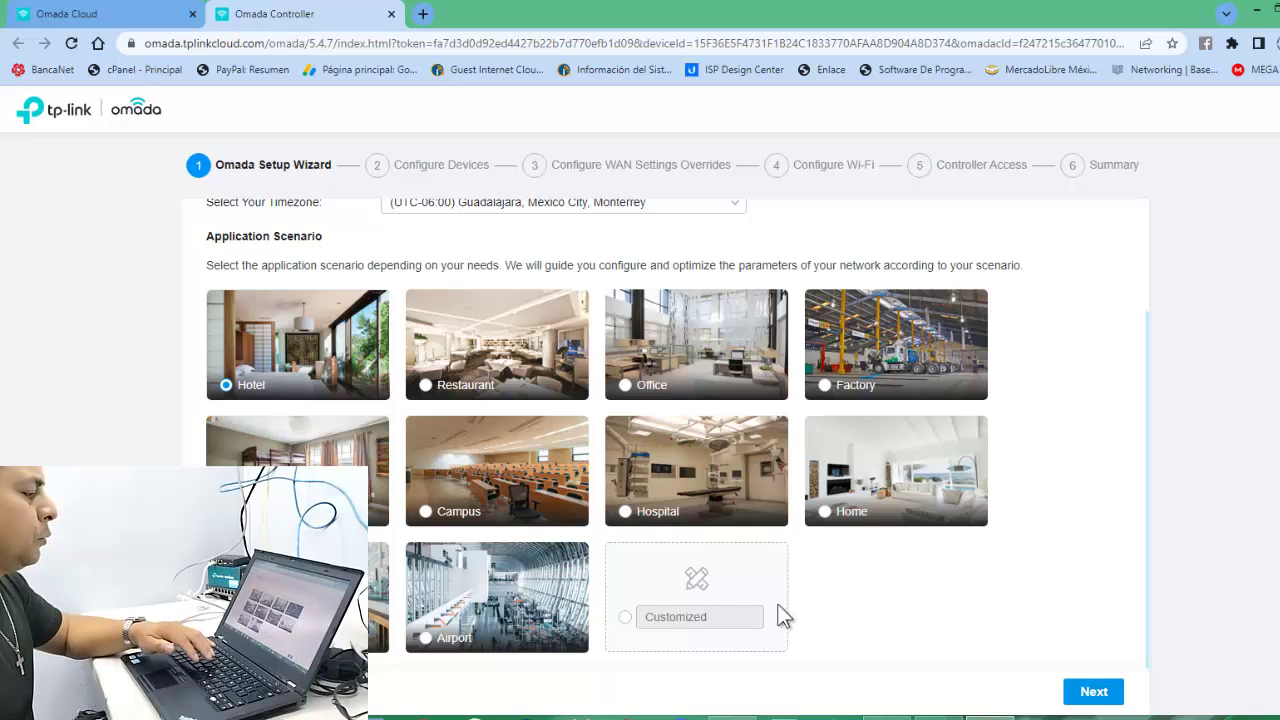
Choose a Customized application scenario named OFICINA and continue to Configure Devices.
left_click(625, 617)
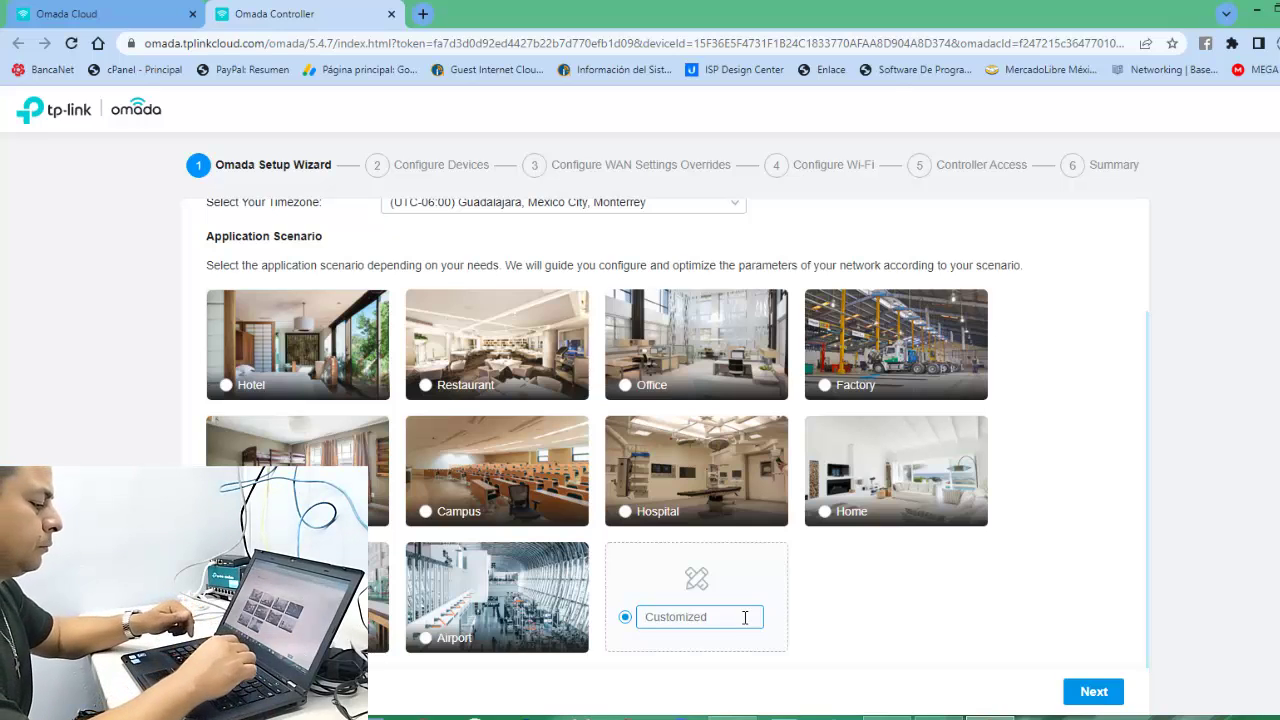
type("OFICINA")
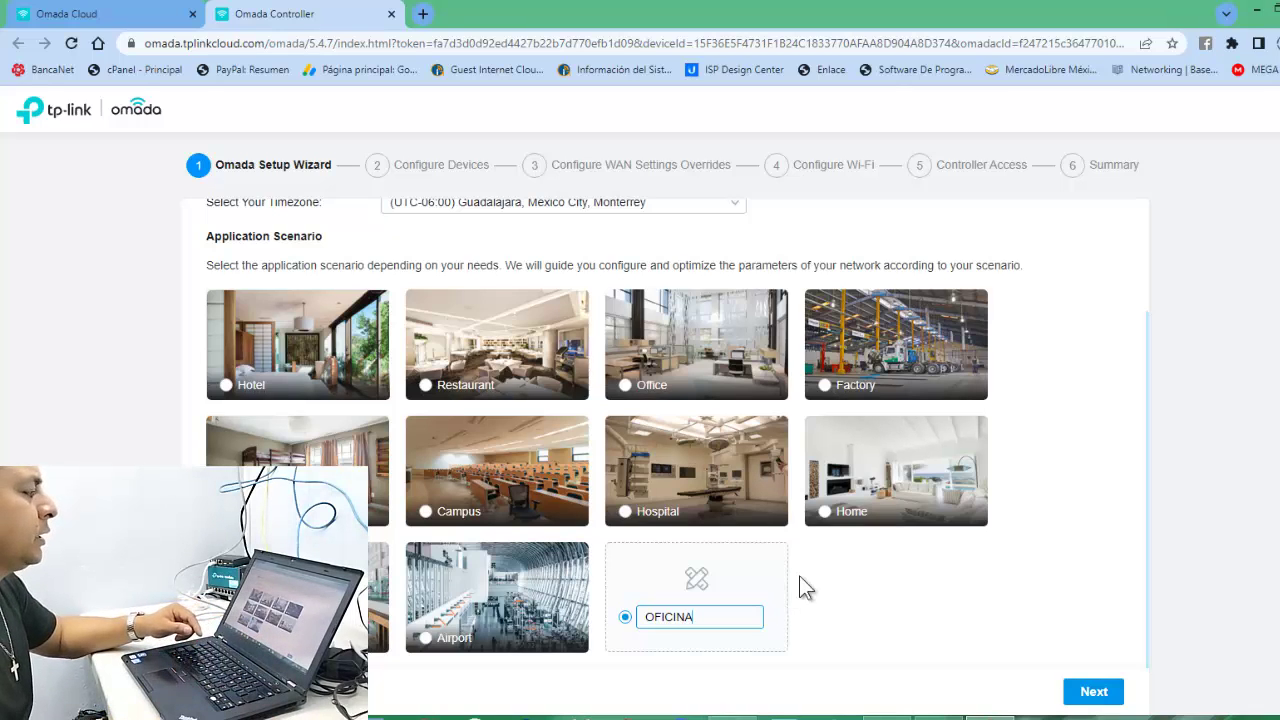
left_click(1094, 692)
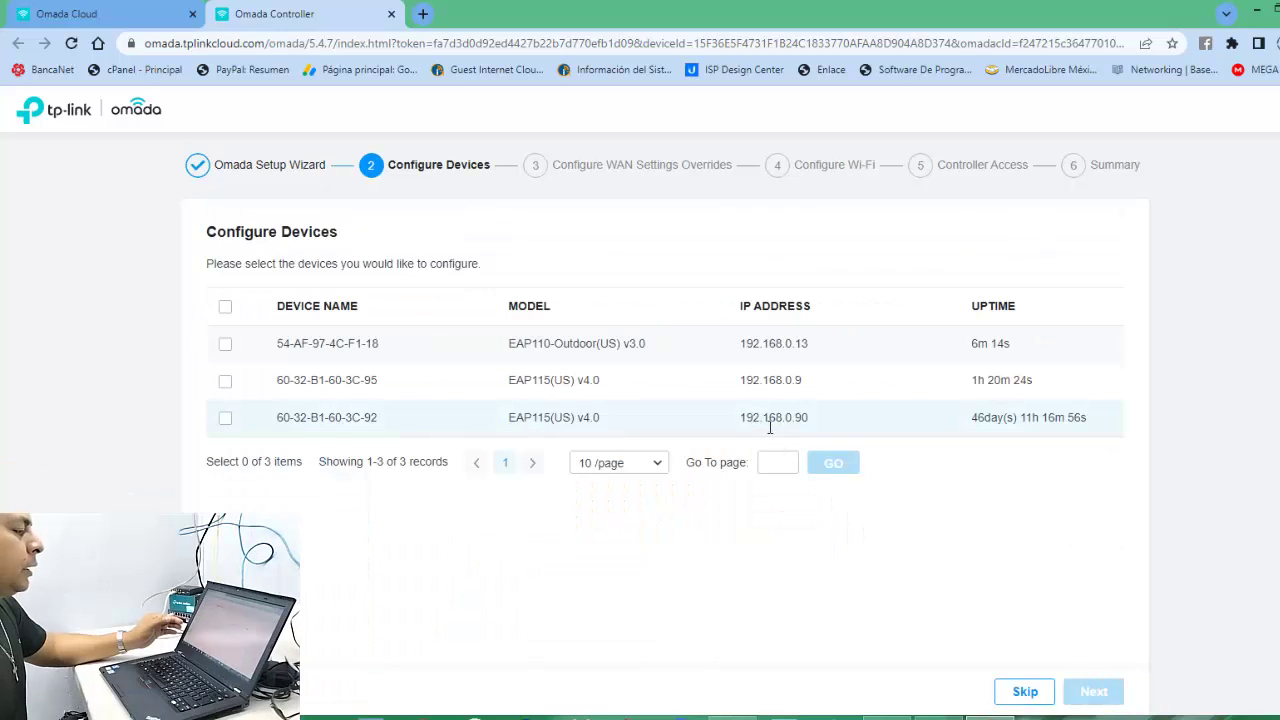
Select access points 60-32-B1-60-3C-95 and 54-AF-97-4C-F1-18, then continue to WAN settings.
left_click(225, 380)
left_click(225, 343)
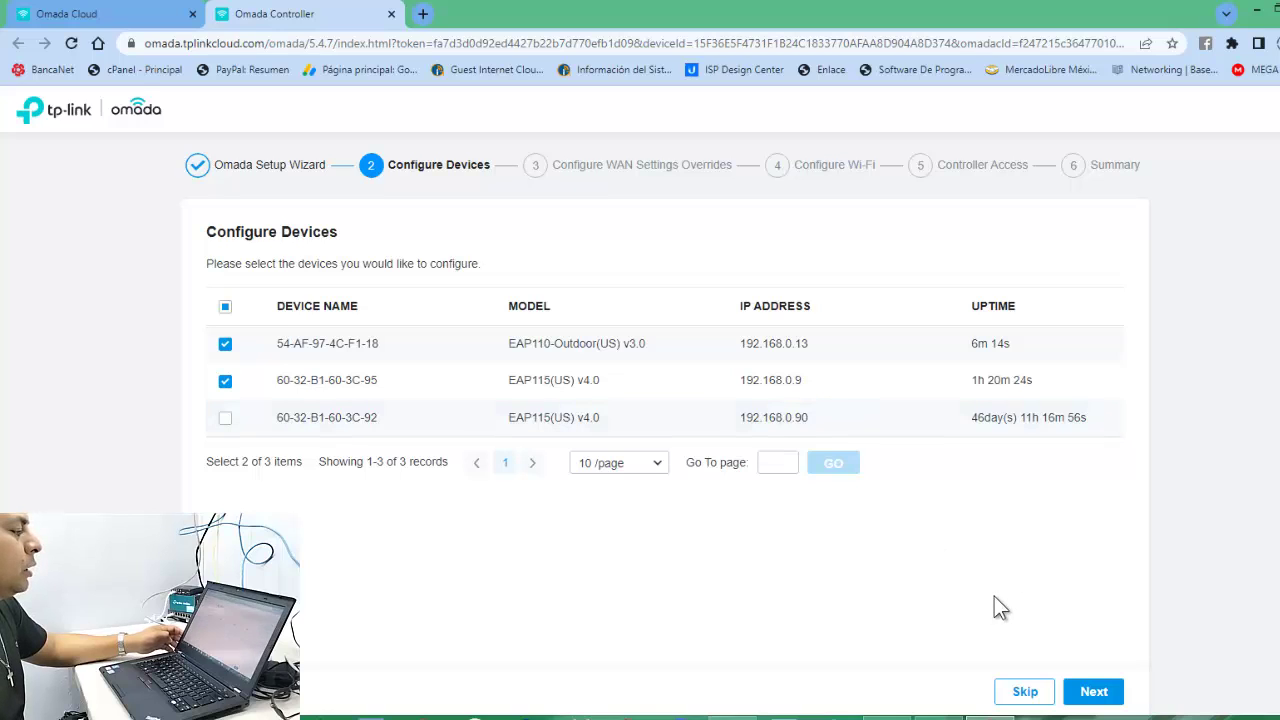
left_click(1094, 692)
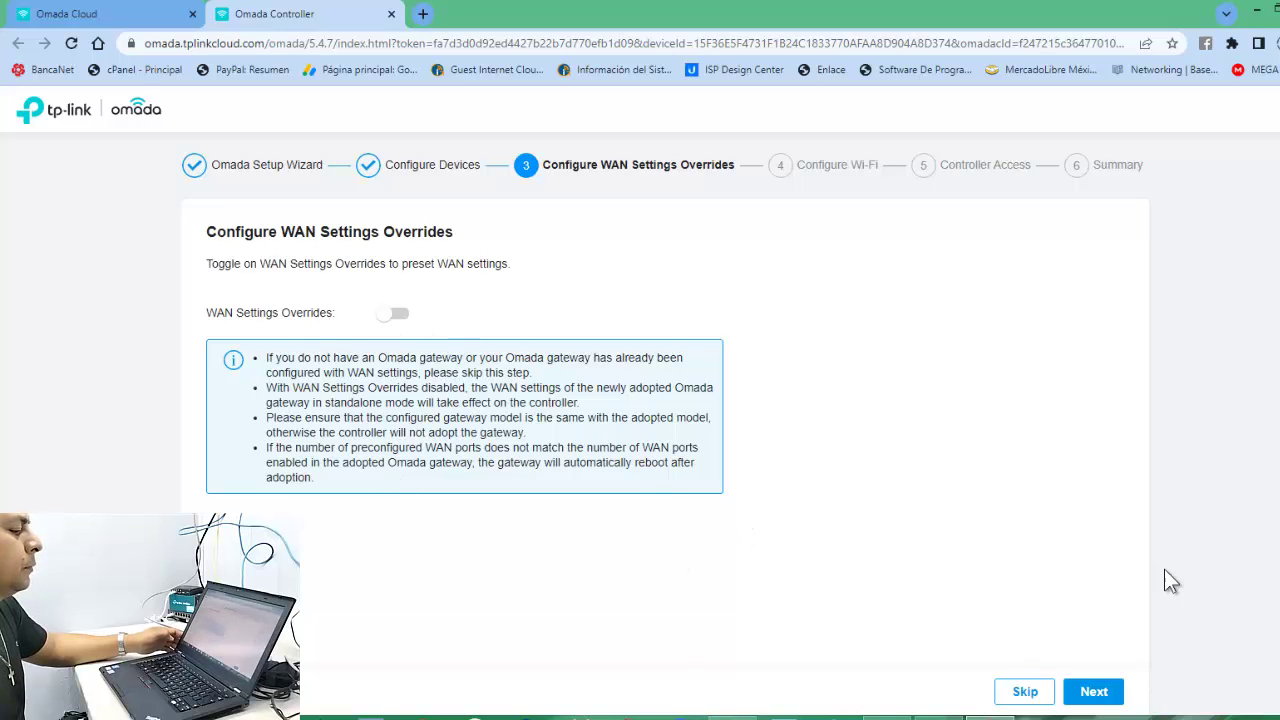
Set SSID 'RED DE NEGOCIOS' with a Wi-Fi password and continue to Controller Access.
left_click(1093, 698)
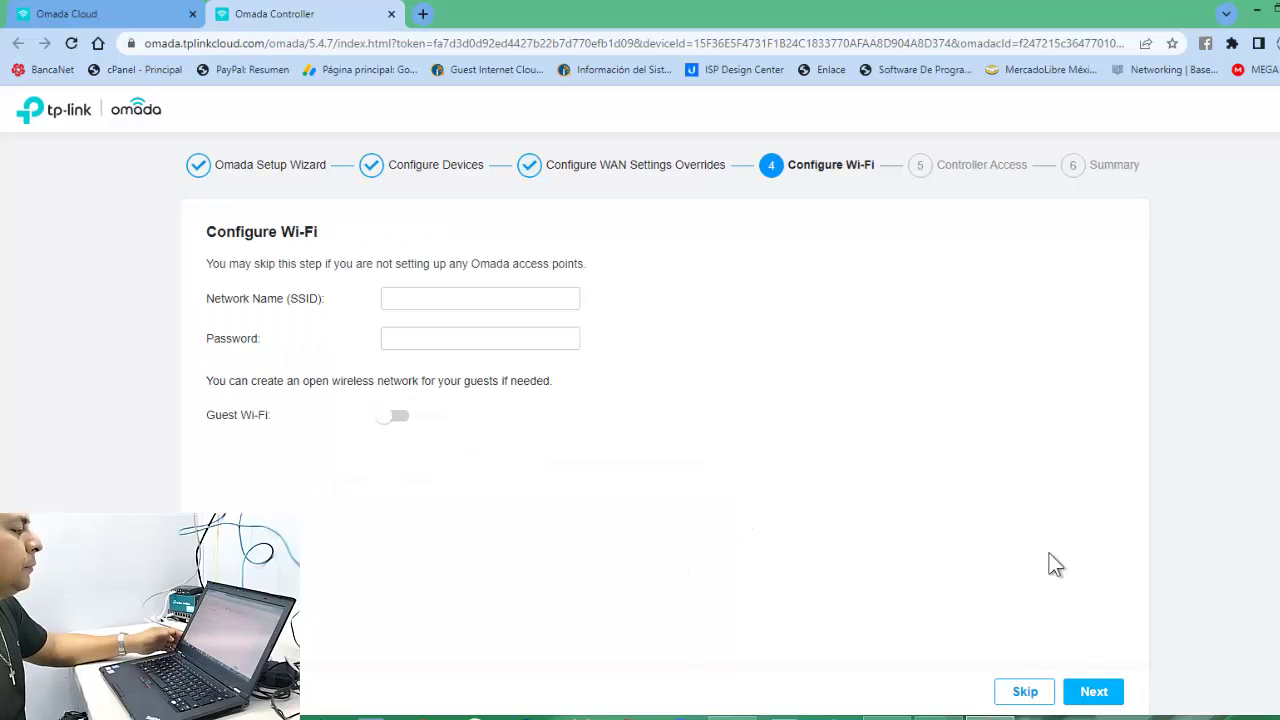
left_click(504, 300)
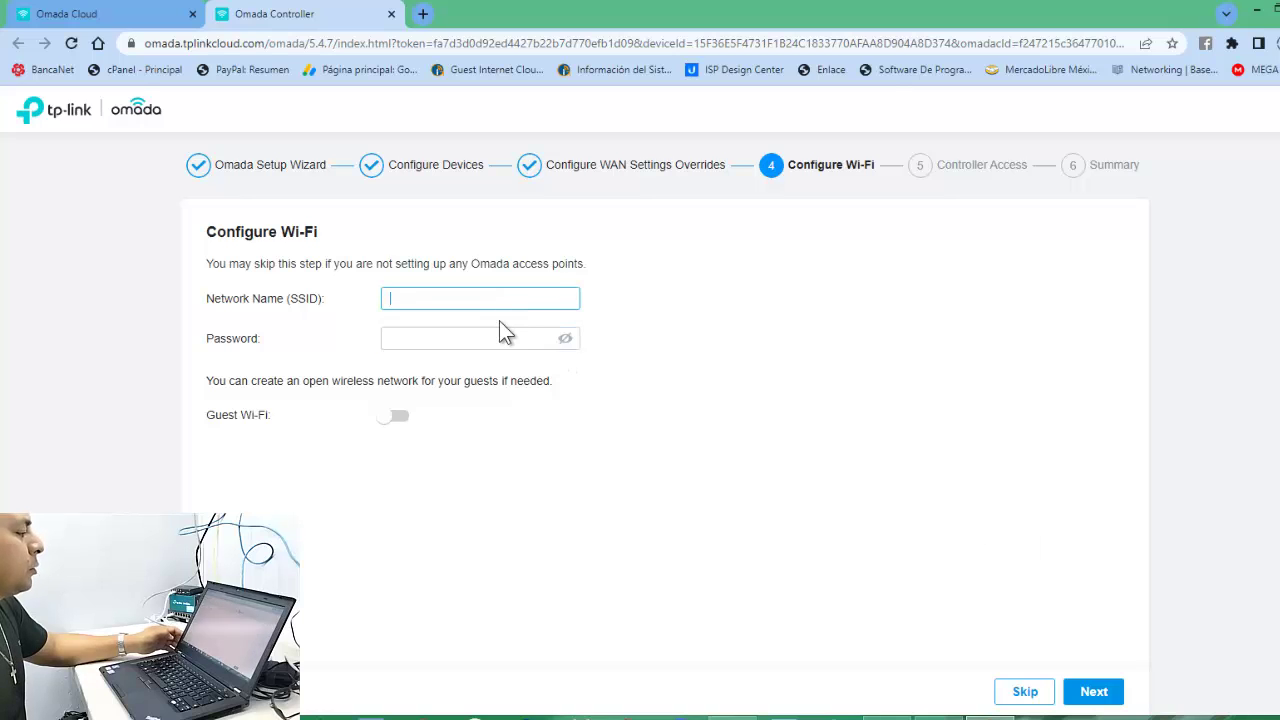
type("RED ")
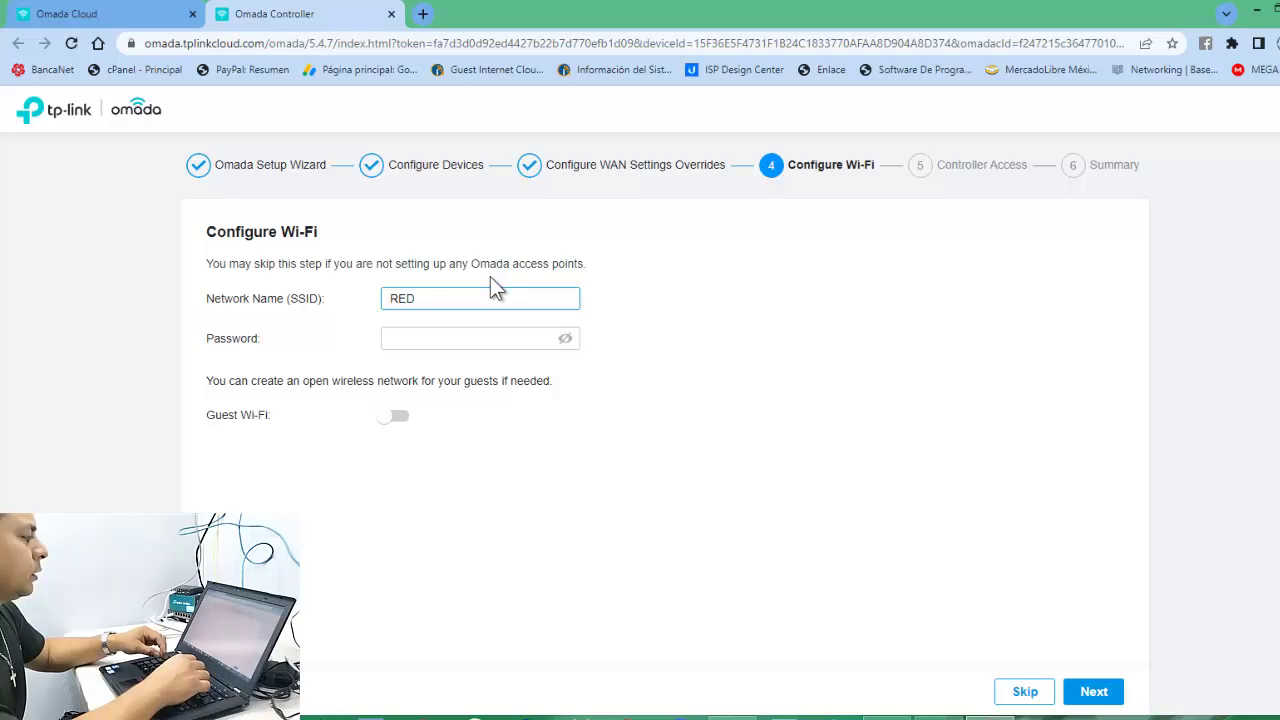
type("DE ")
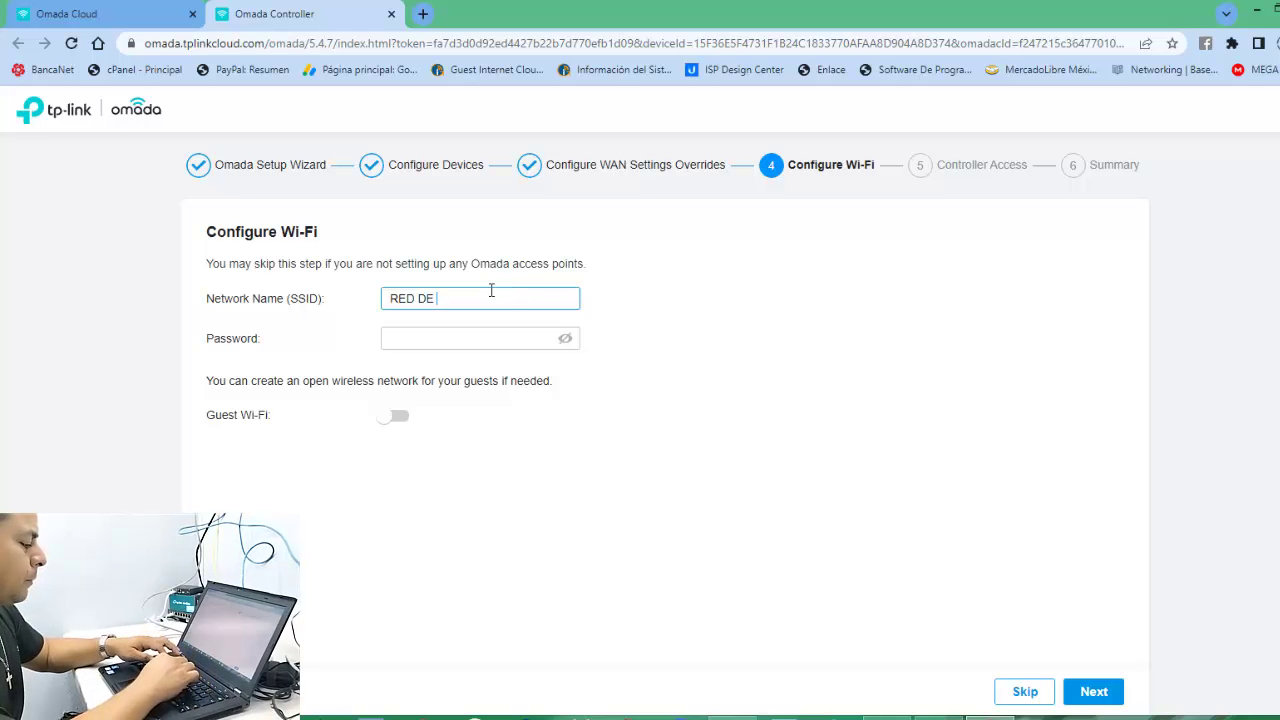
type("NEGO")
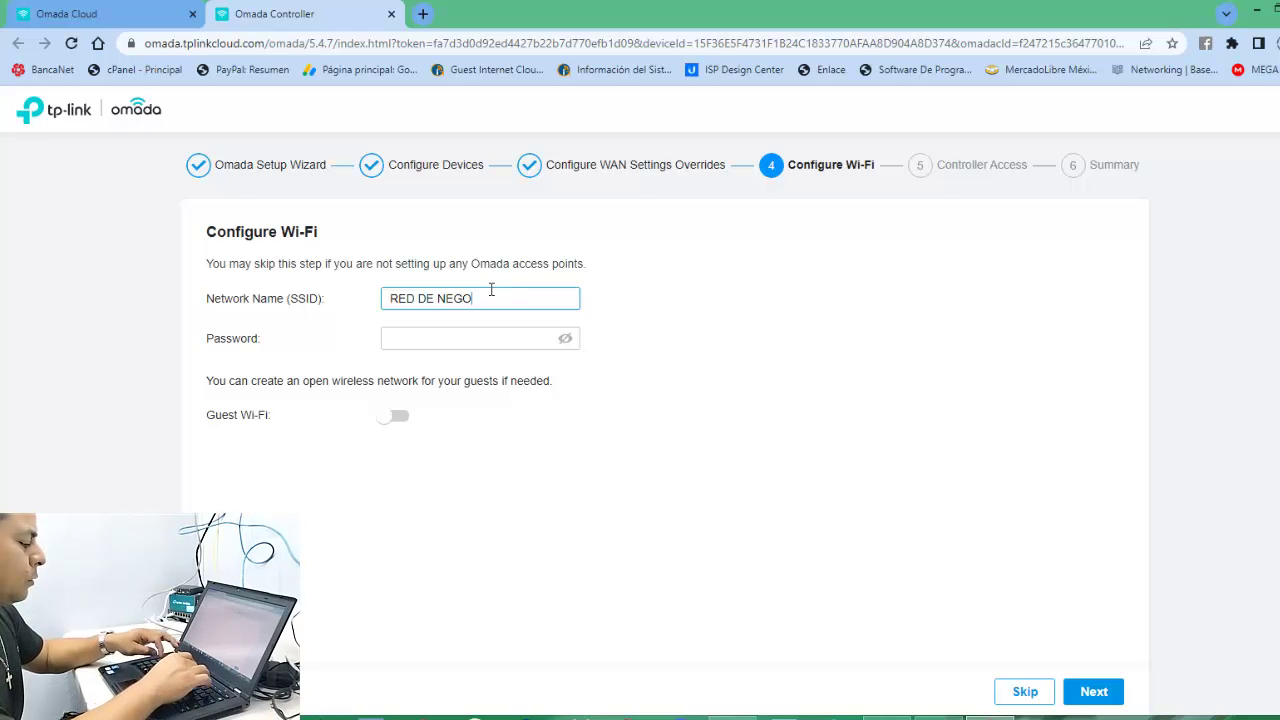
type("CIOS")
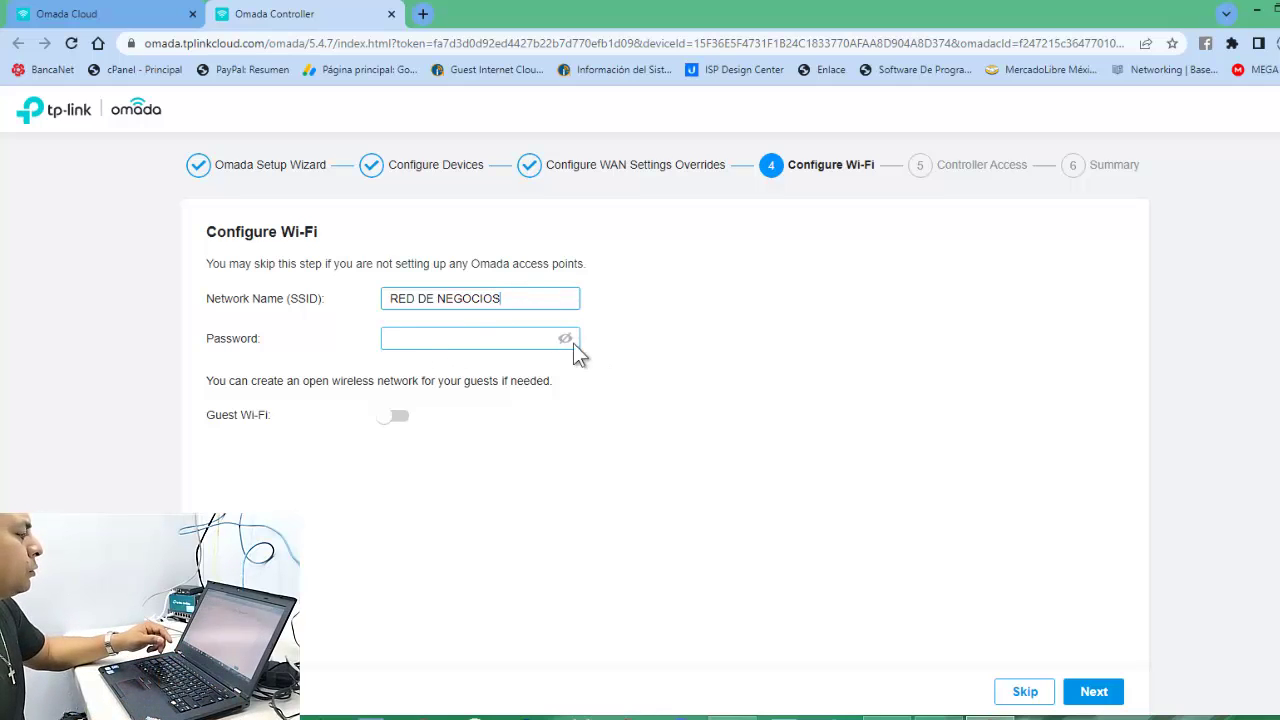
left_click(529, 338)
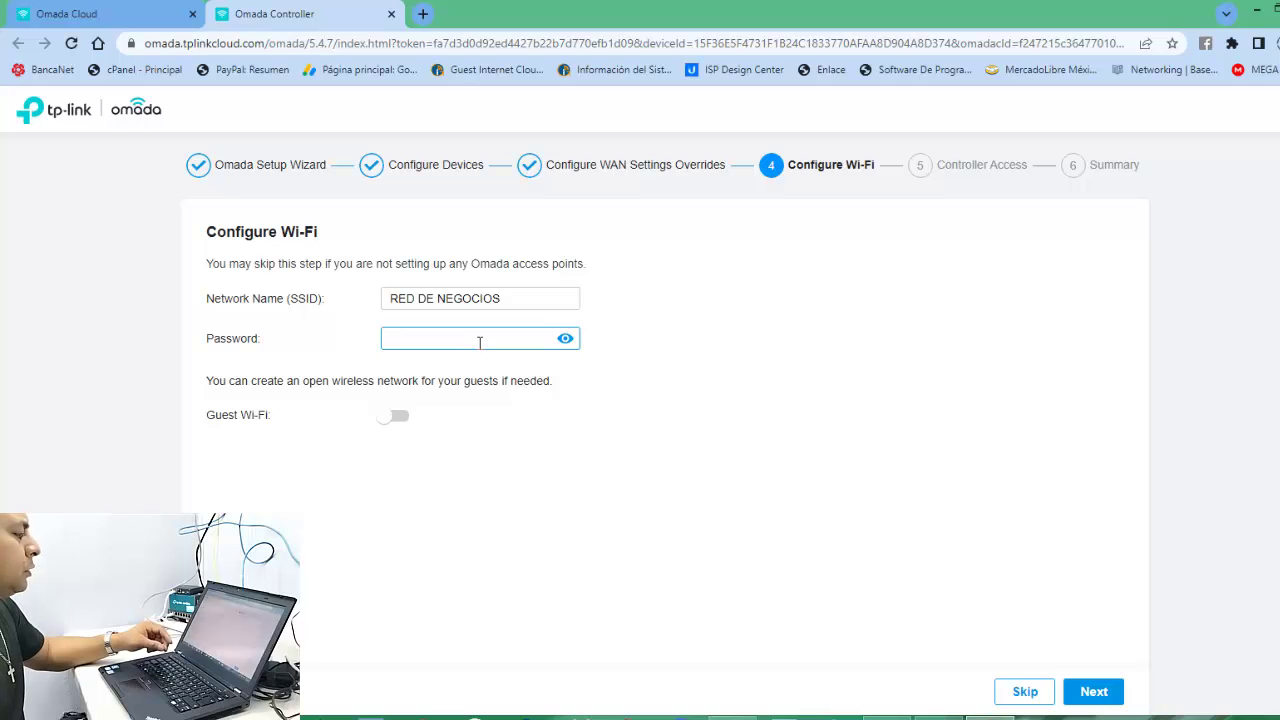
type("1234")
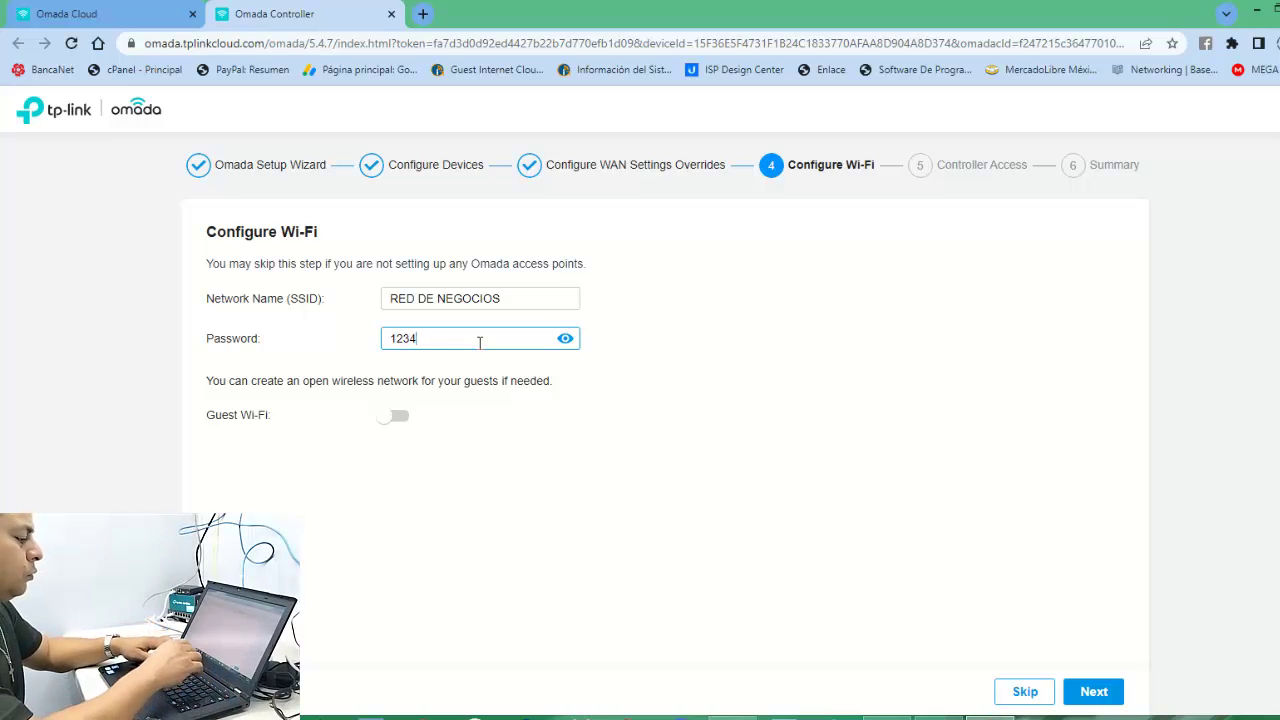
type("36789")
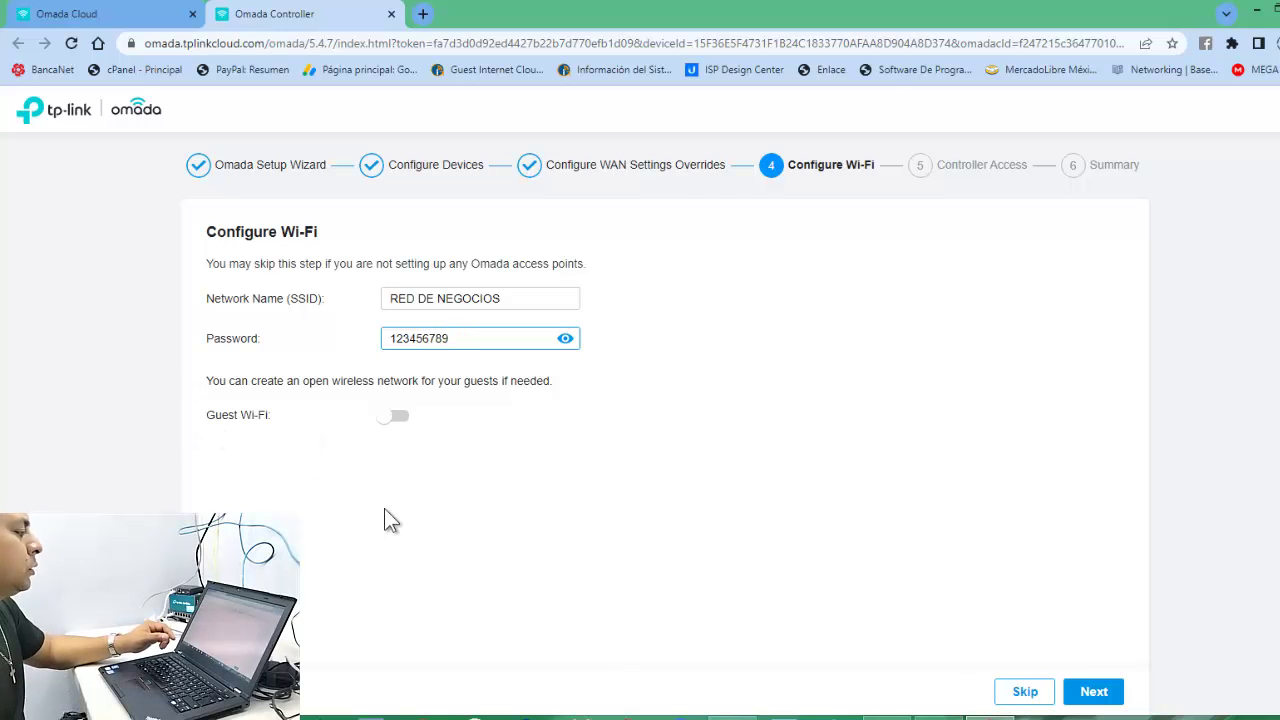
left_click(1094, 690)
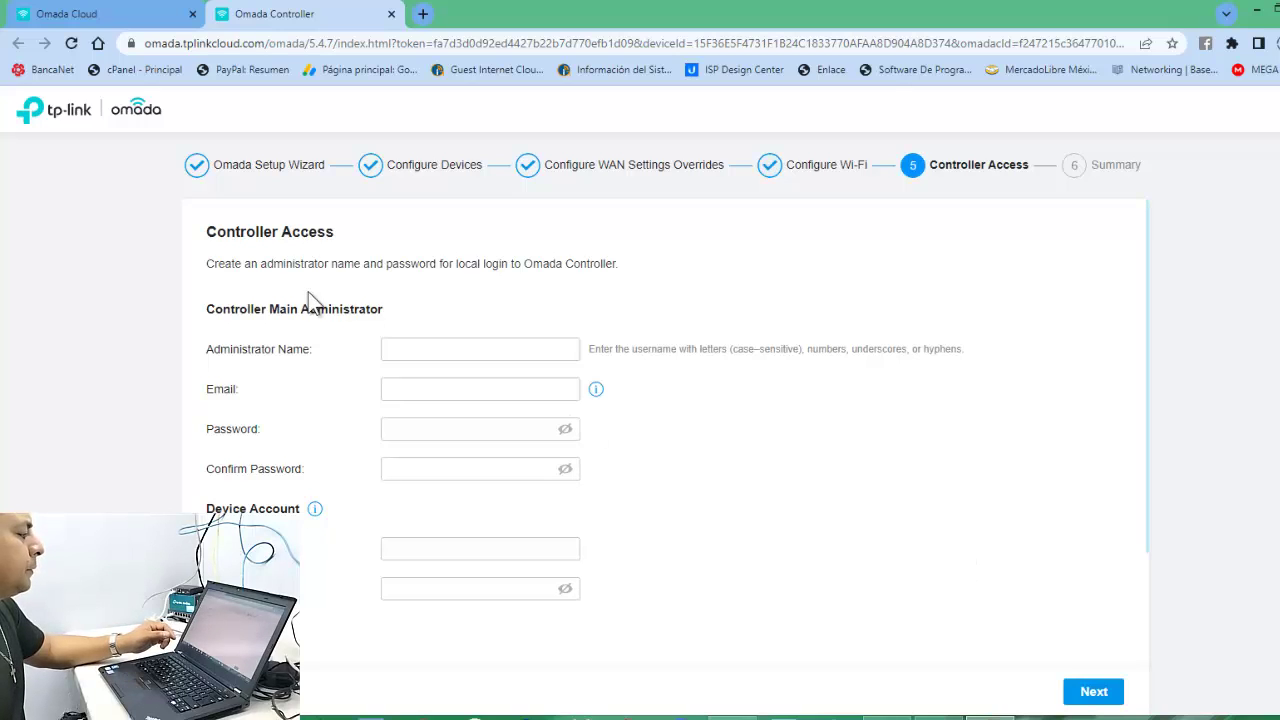
Enter the administrator's name and e-mail address.
left_click(442, 356)
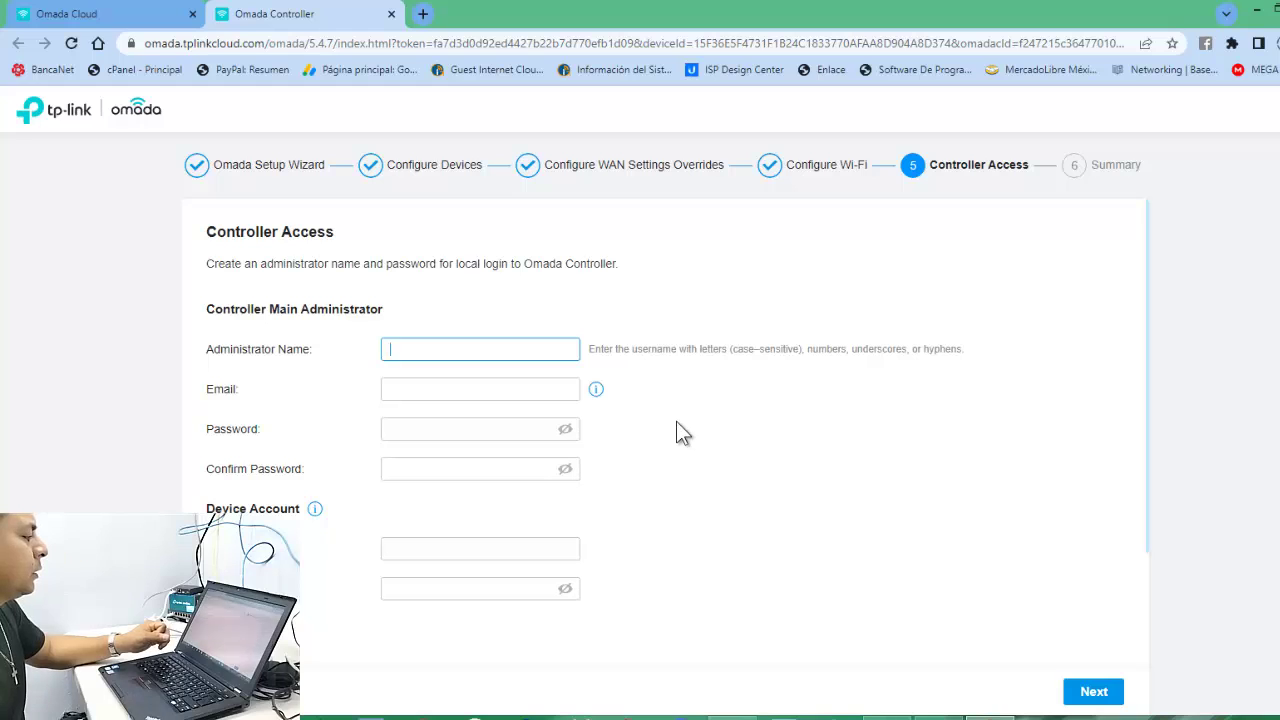
type("ONIEL")
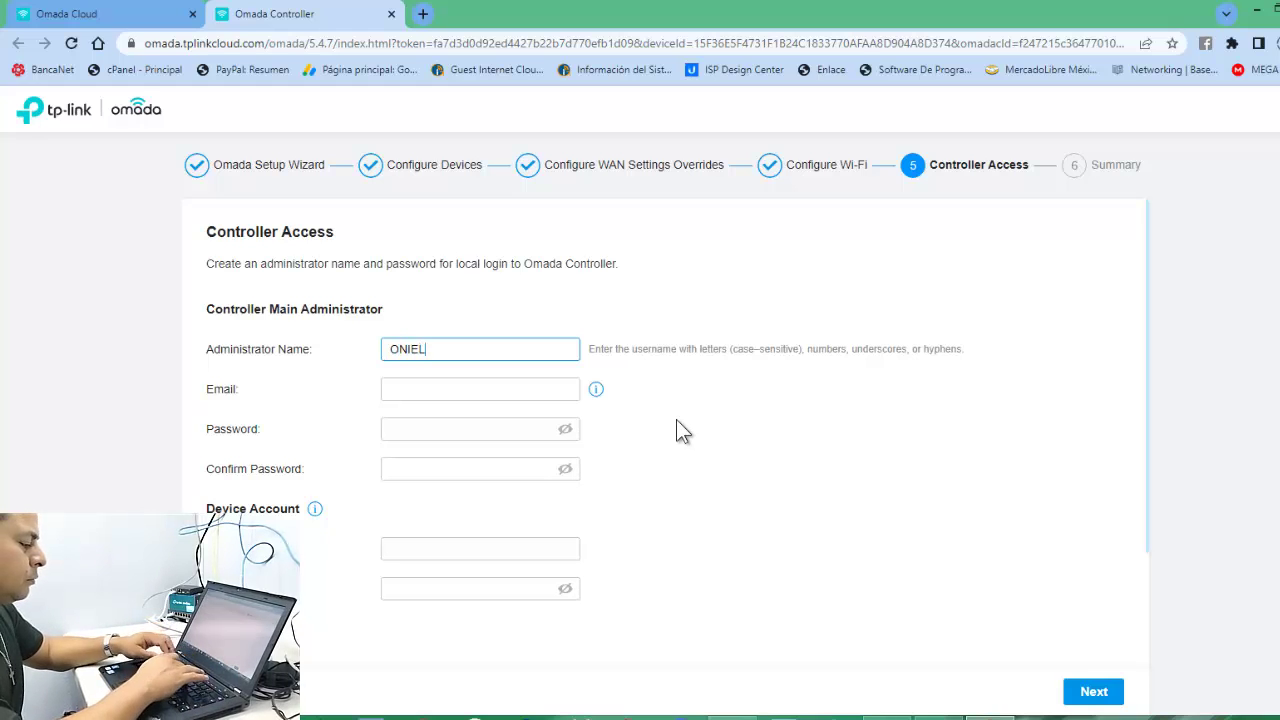
left_click(506, 390)
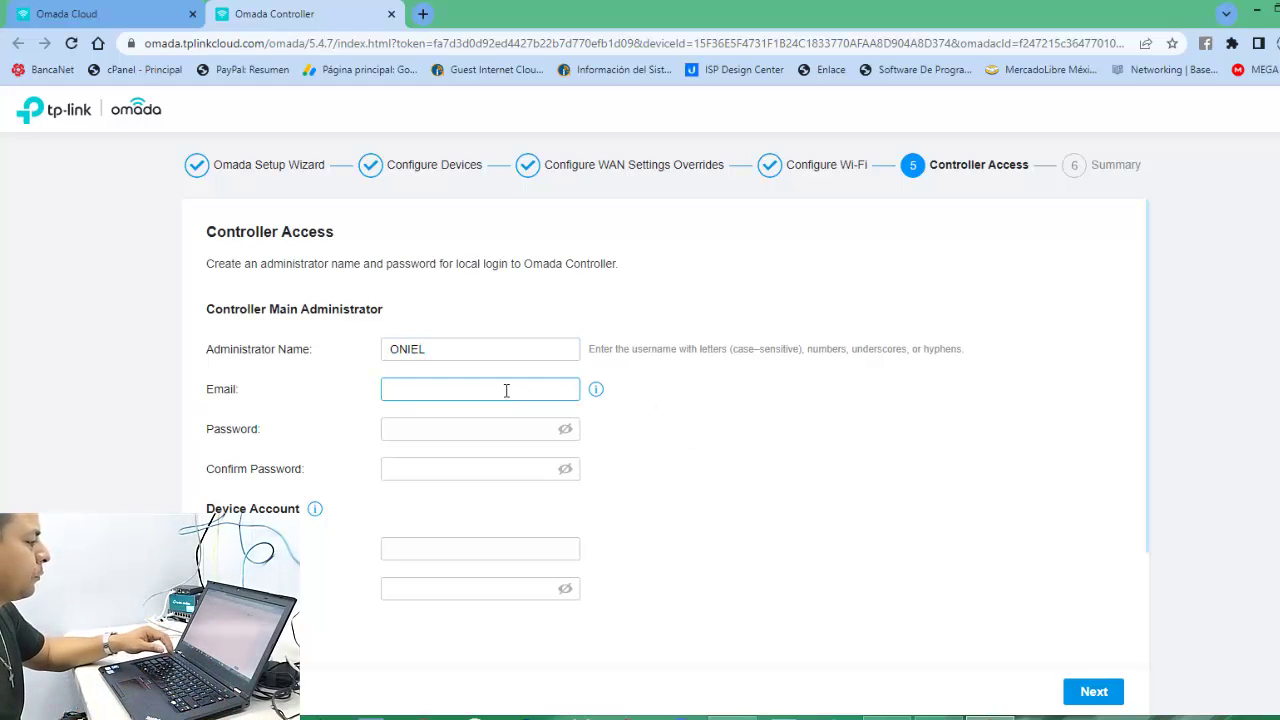
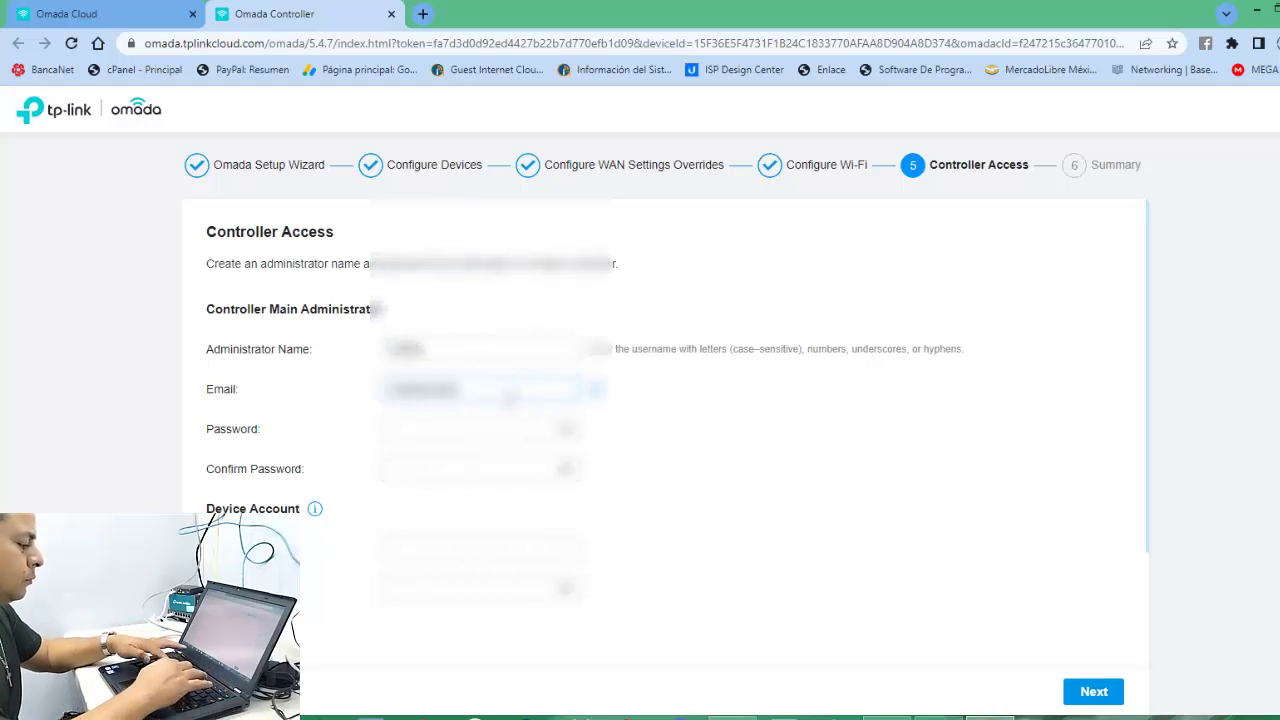
Set and confirm the administrator password, fill the device account password, and continue to the summary.
left_click(522, 430)
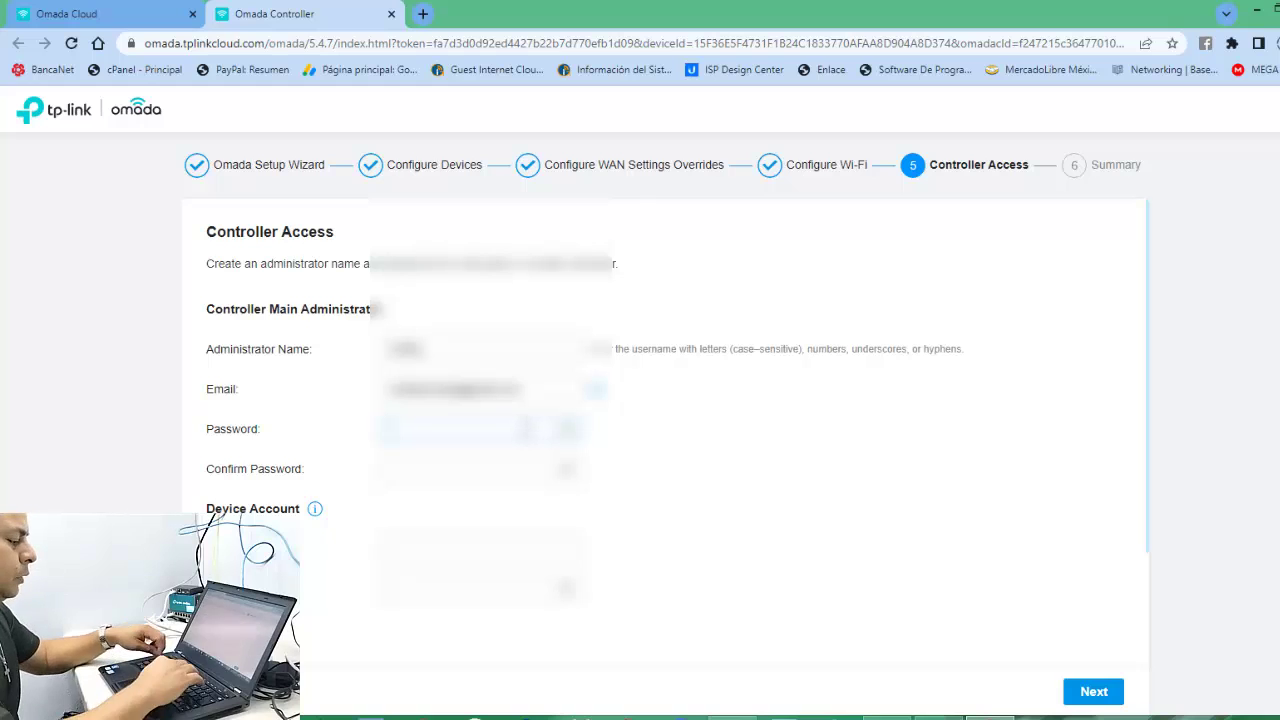
type("********")
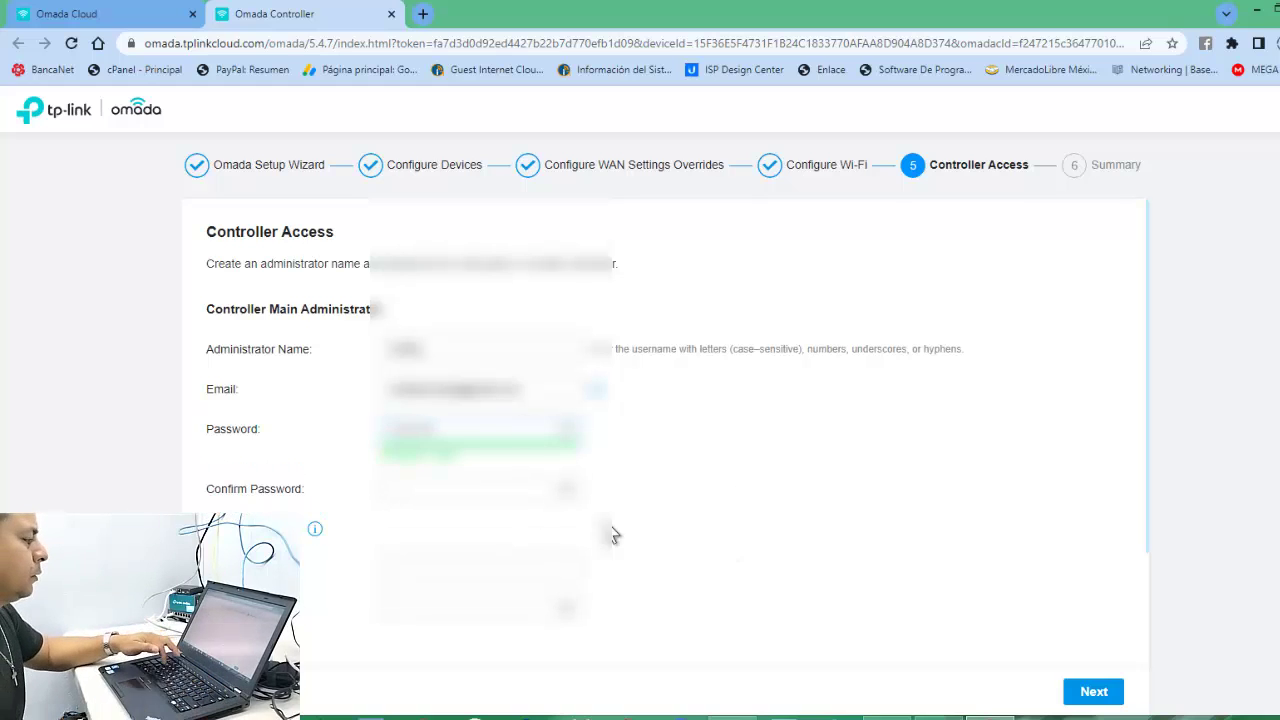
key("Tab")
type("********")
scroll(665, 541, "down", 1)
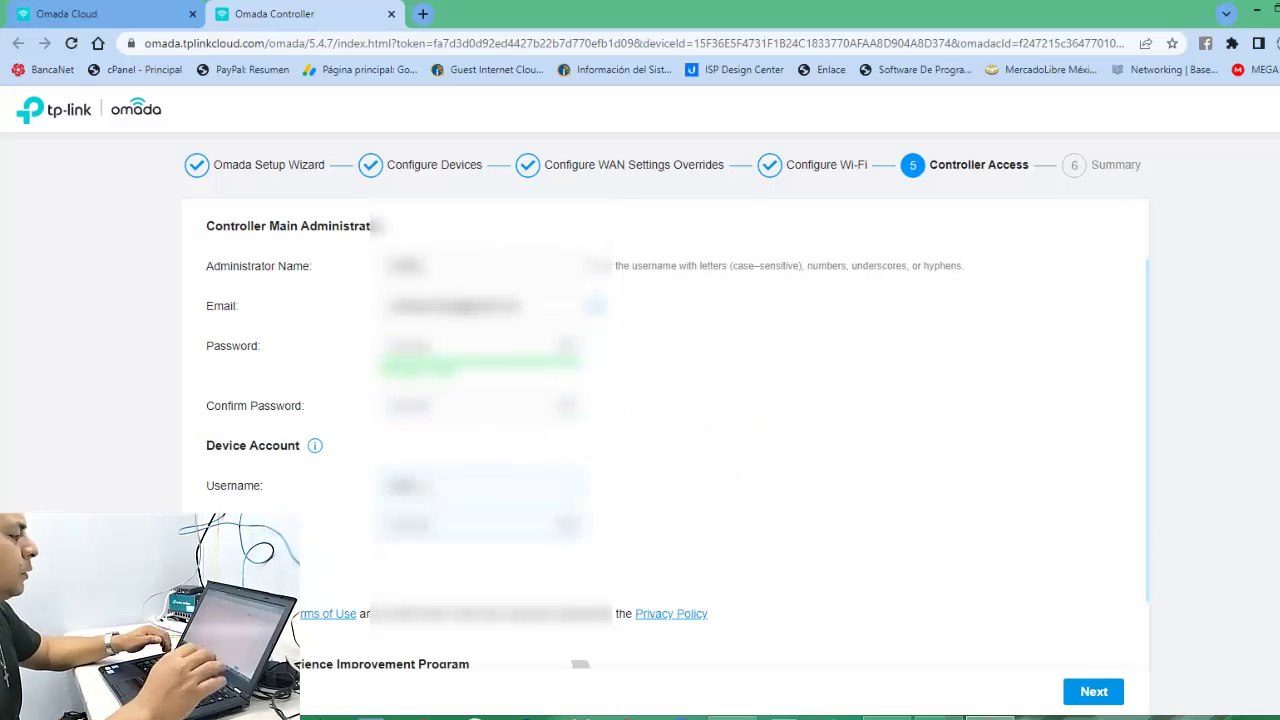
key("Tab")
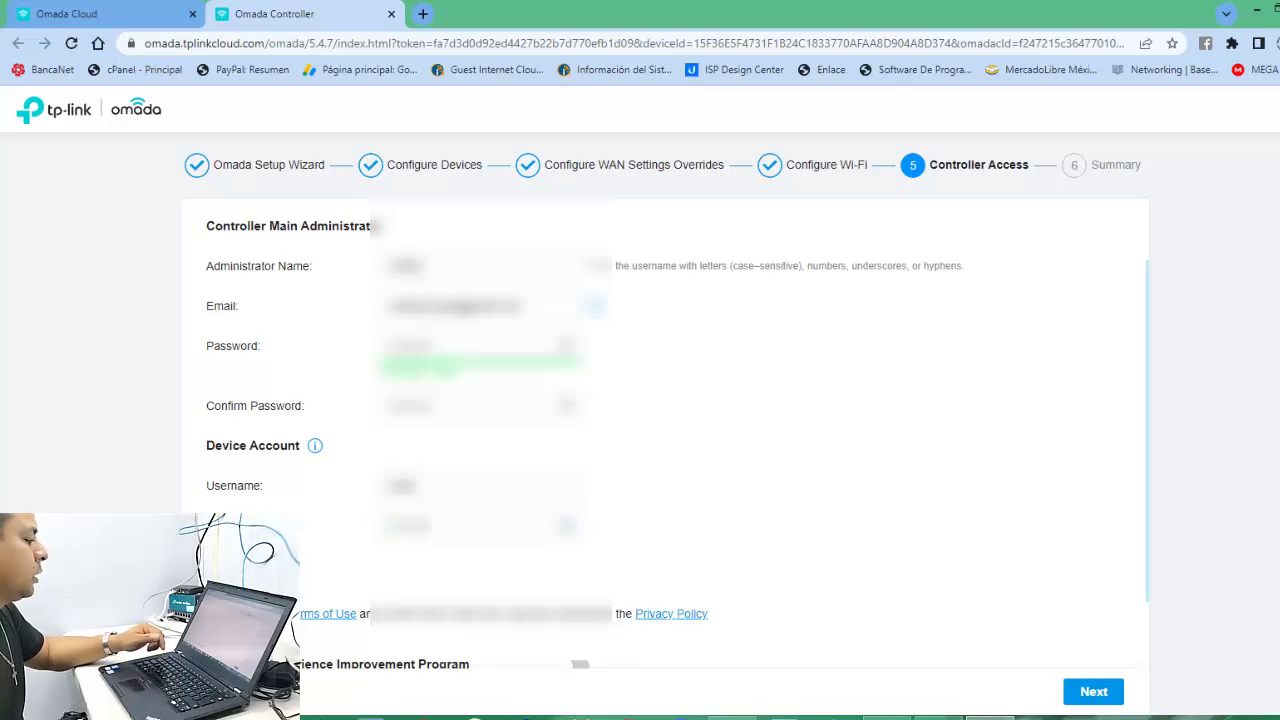
scroll(828, 500, "down", 1)
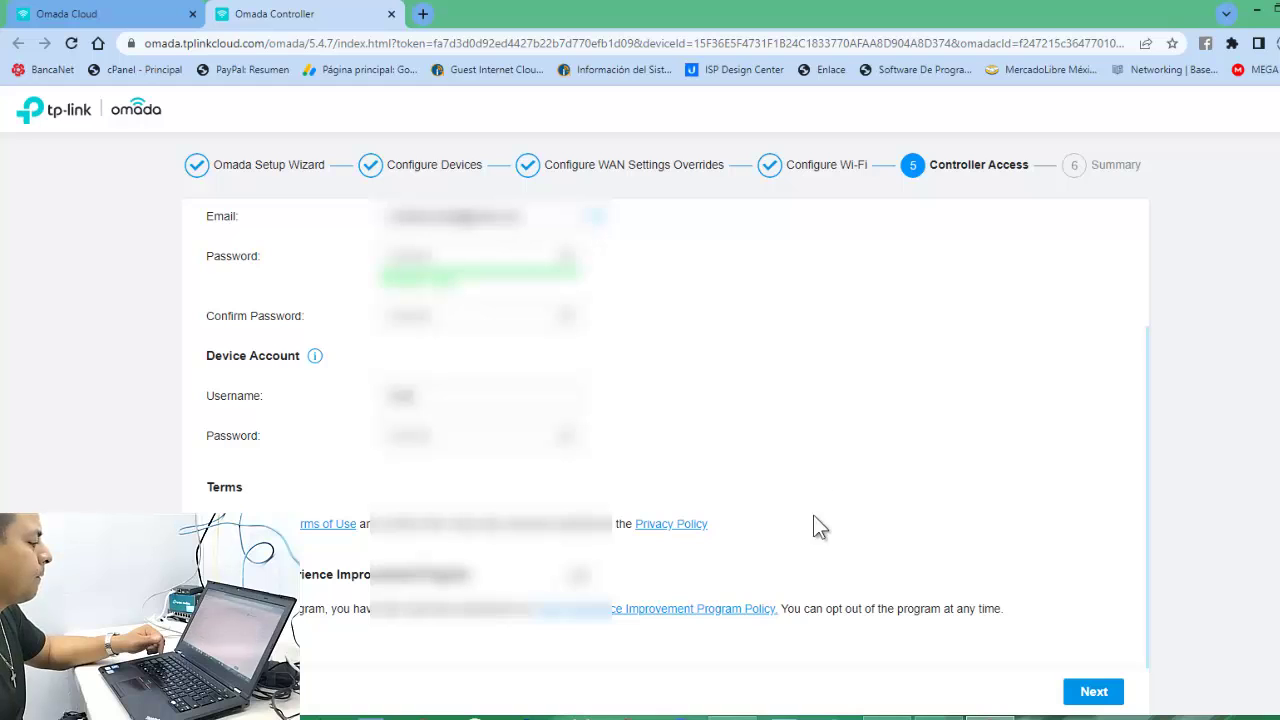
left_click(1086, 693)
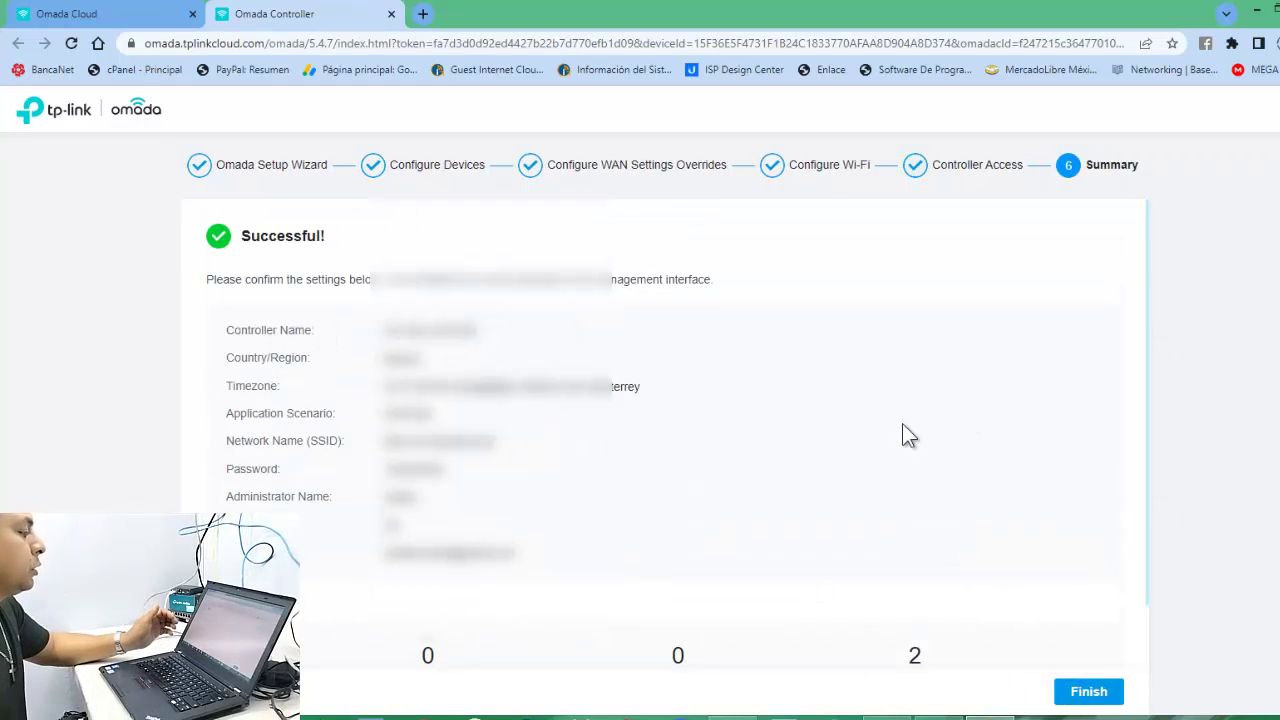
Review the setup summary and finish the wizard.
scroll(837, 430, "down", 1)
scroll(845, 432, "up", 1)
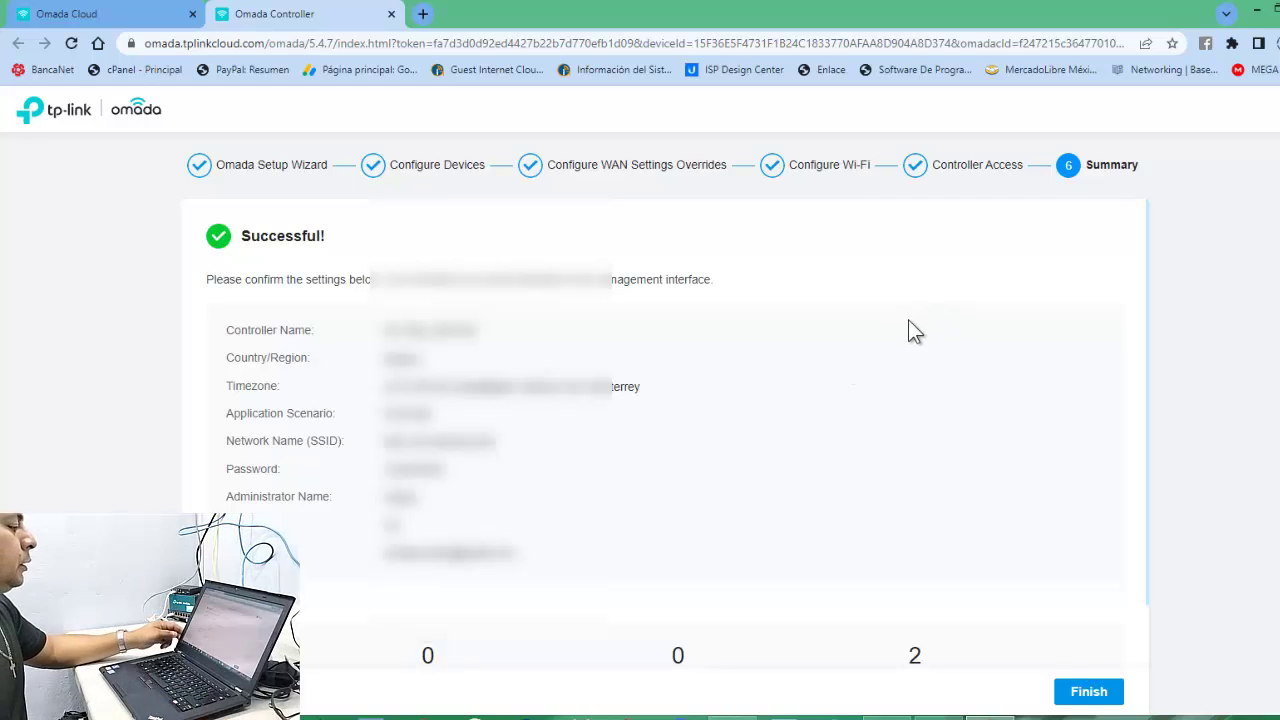
scroll(900, 418, "down", 1)
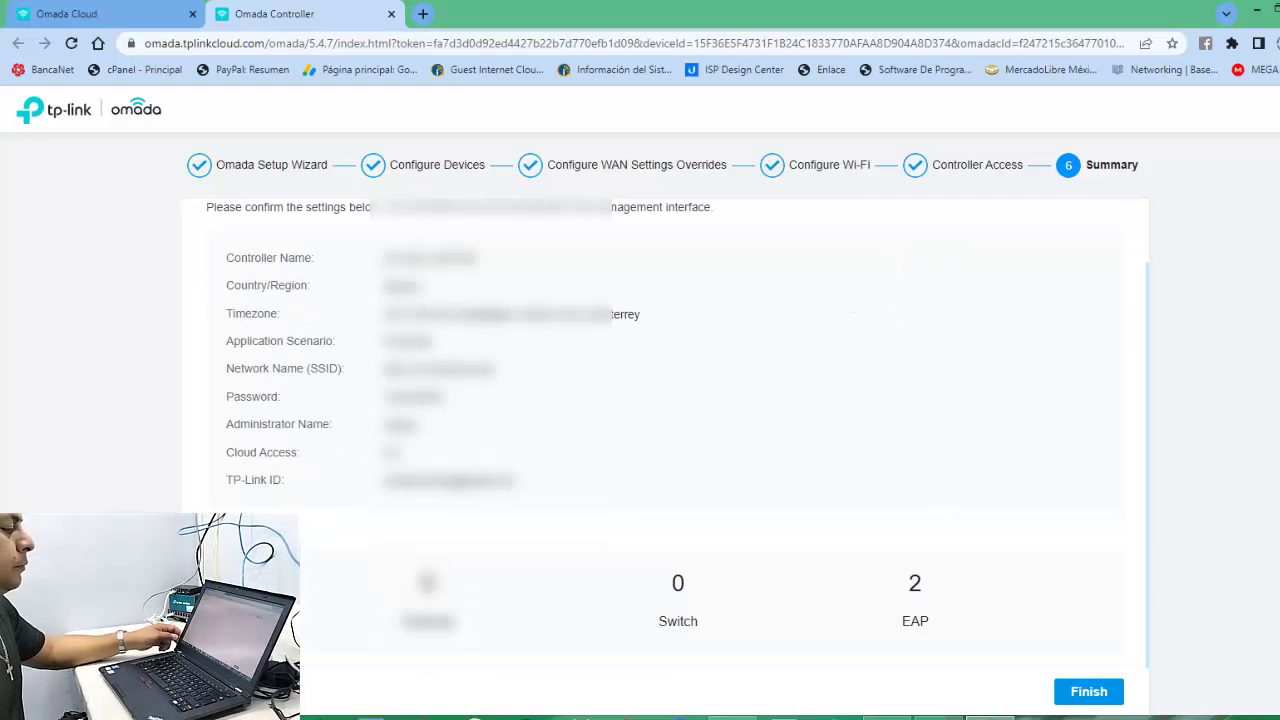
left_click(1084, 702)
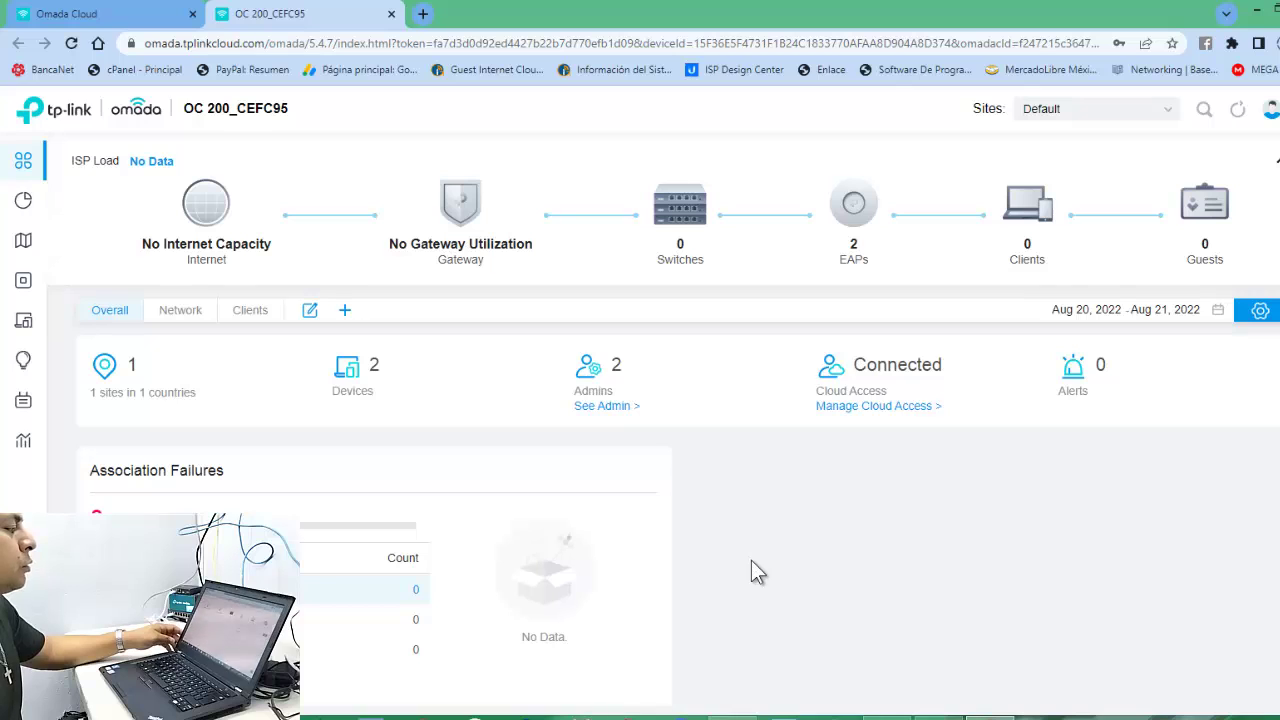
Open the APs list from the dashboard's EAPs icon.
mouse_move(872, 222)
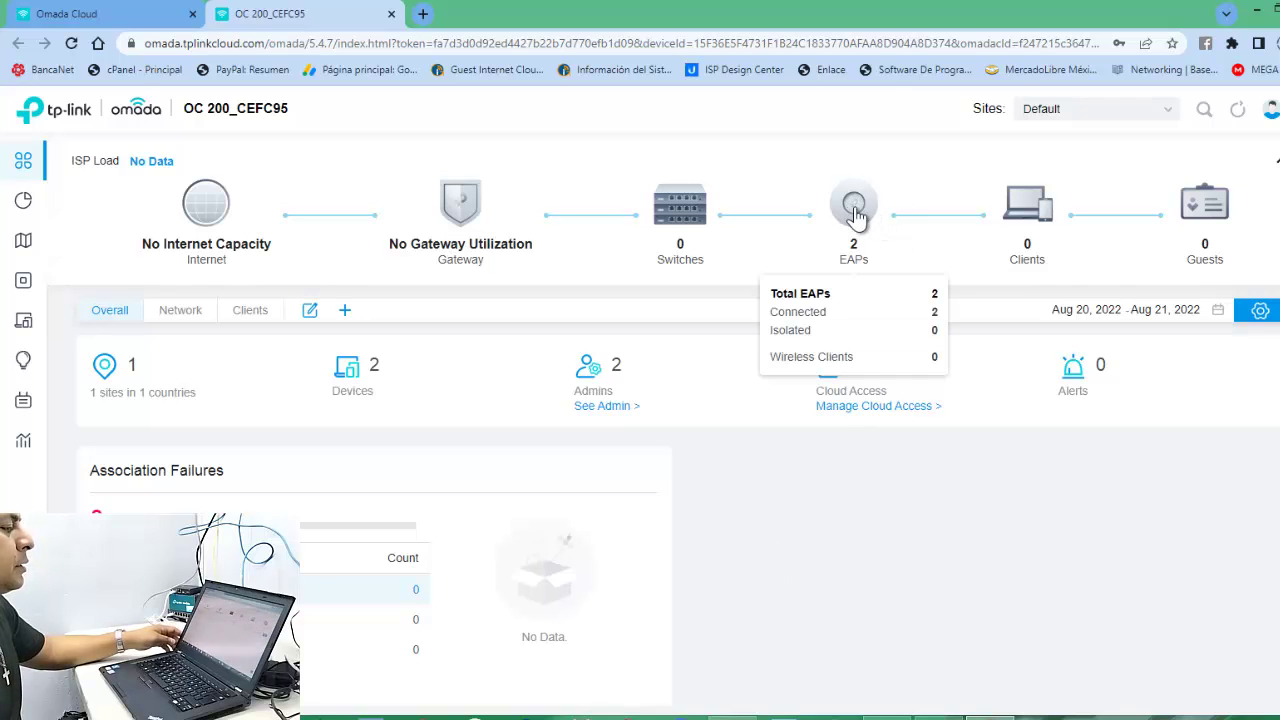
left_click(858, 205)
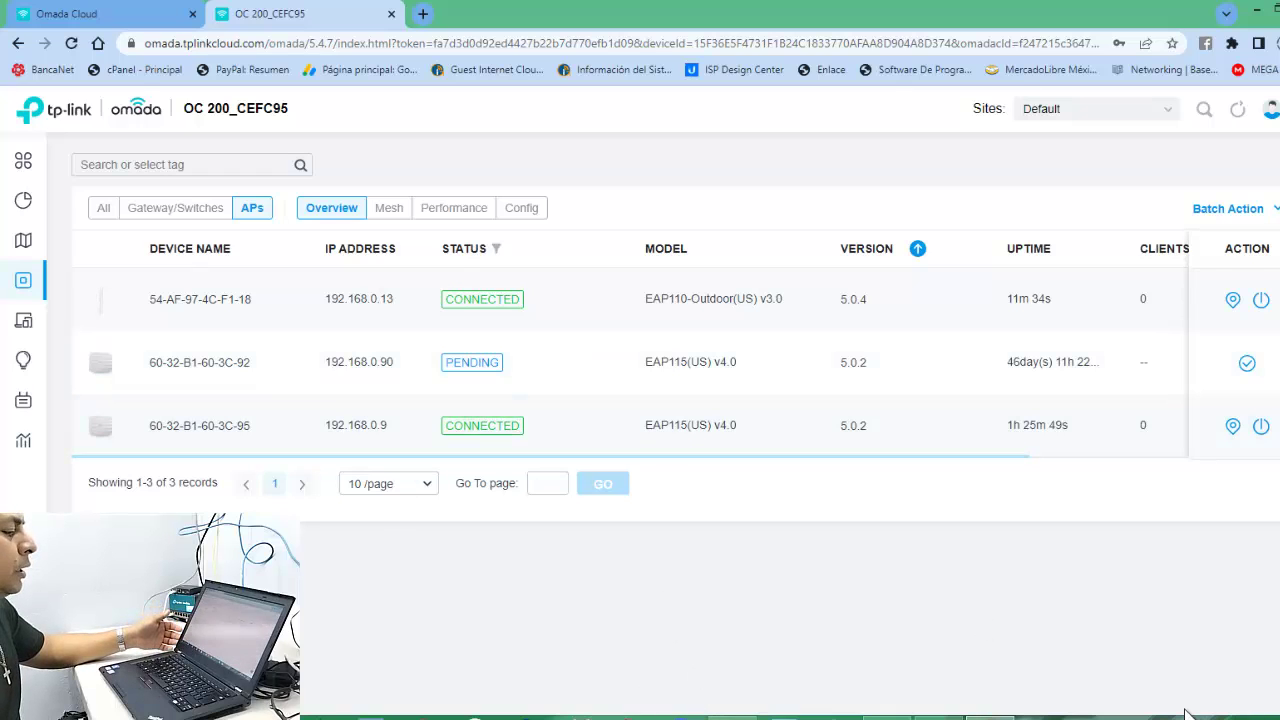
Check that RED DE NEGOCIOS appears in the system network list, then return to the dashboard.
left_click(1240, 714)
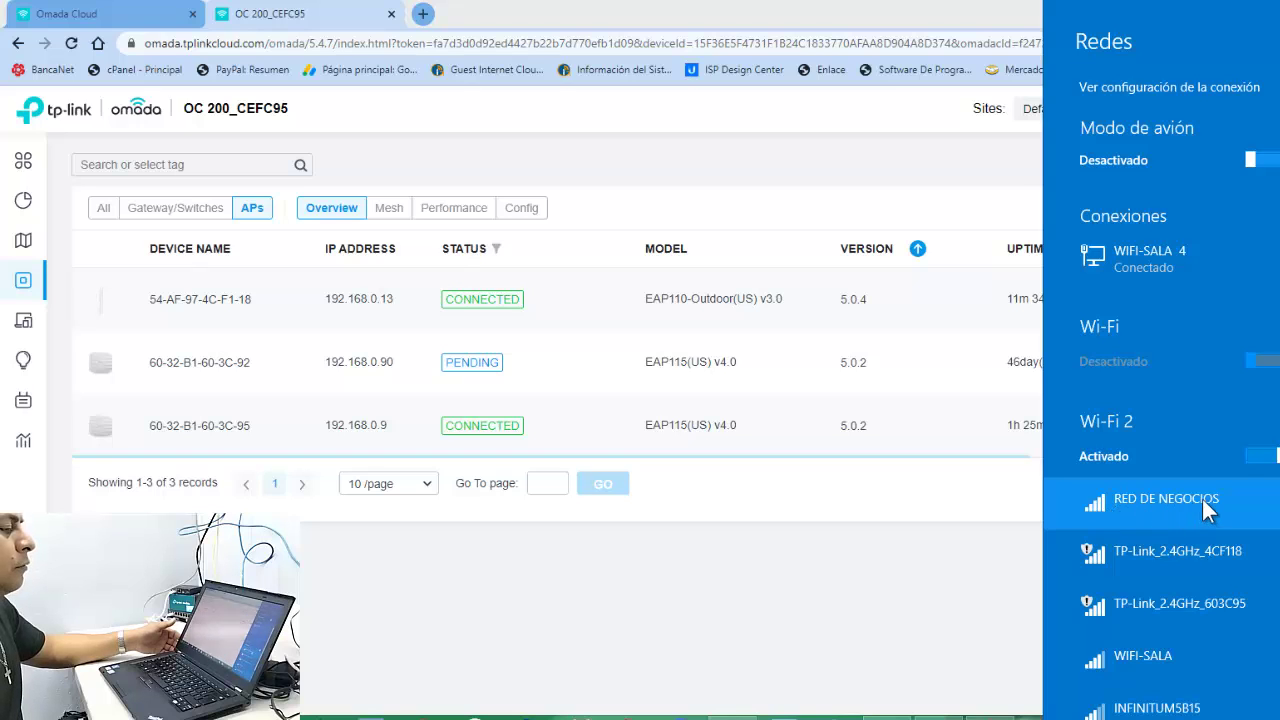
left_click(874, 592)
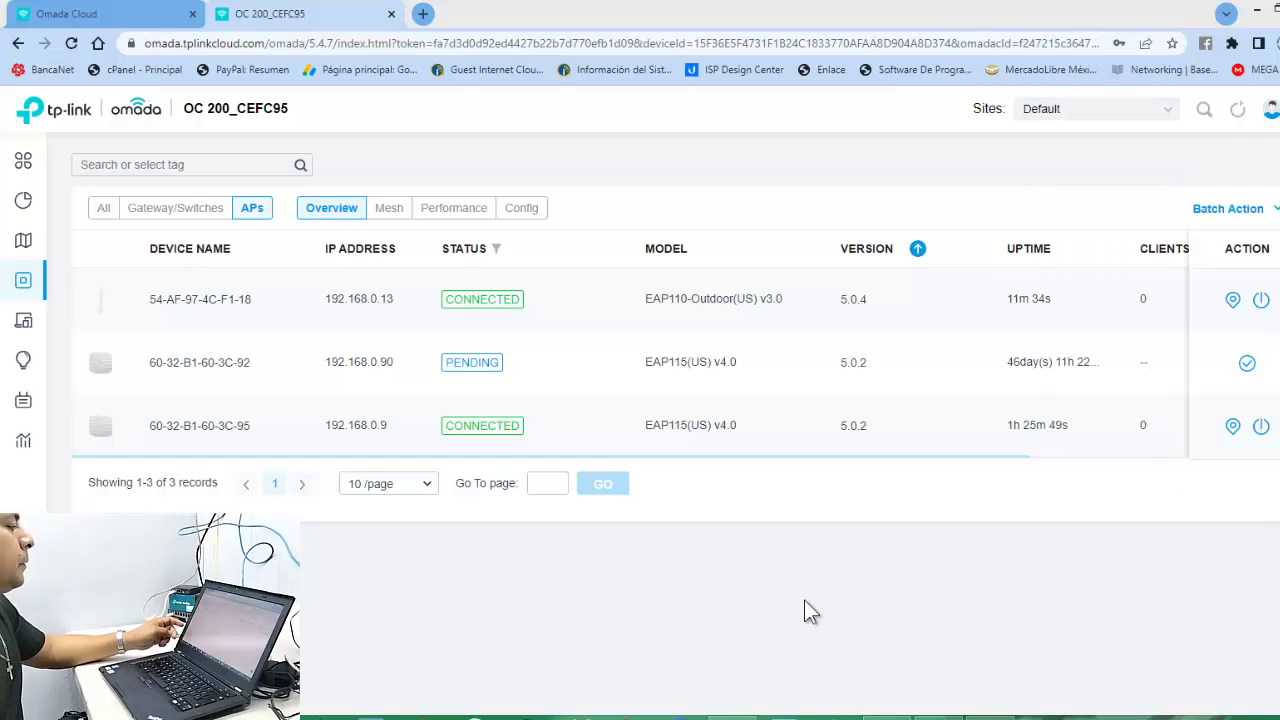
mouse_move(20, 200)
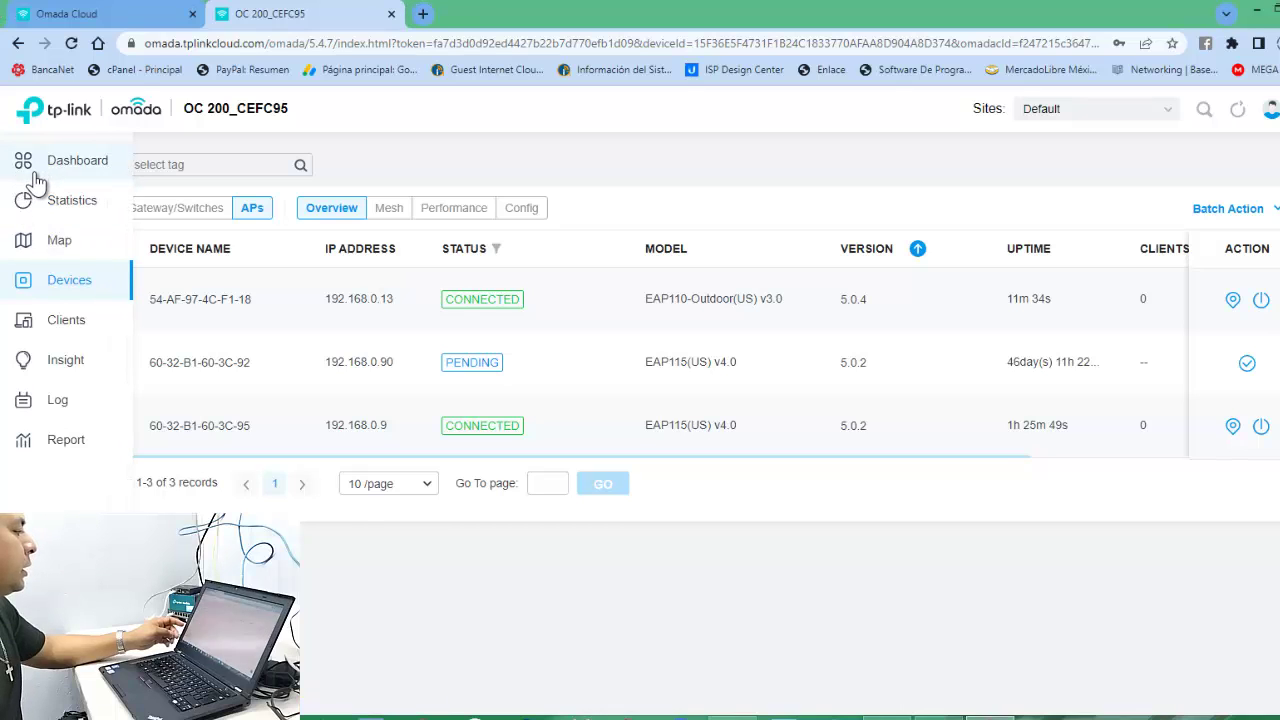
left_click(40, 173)
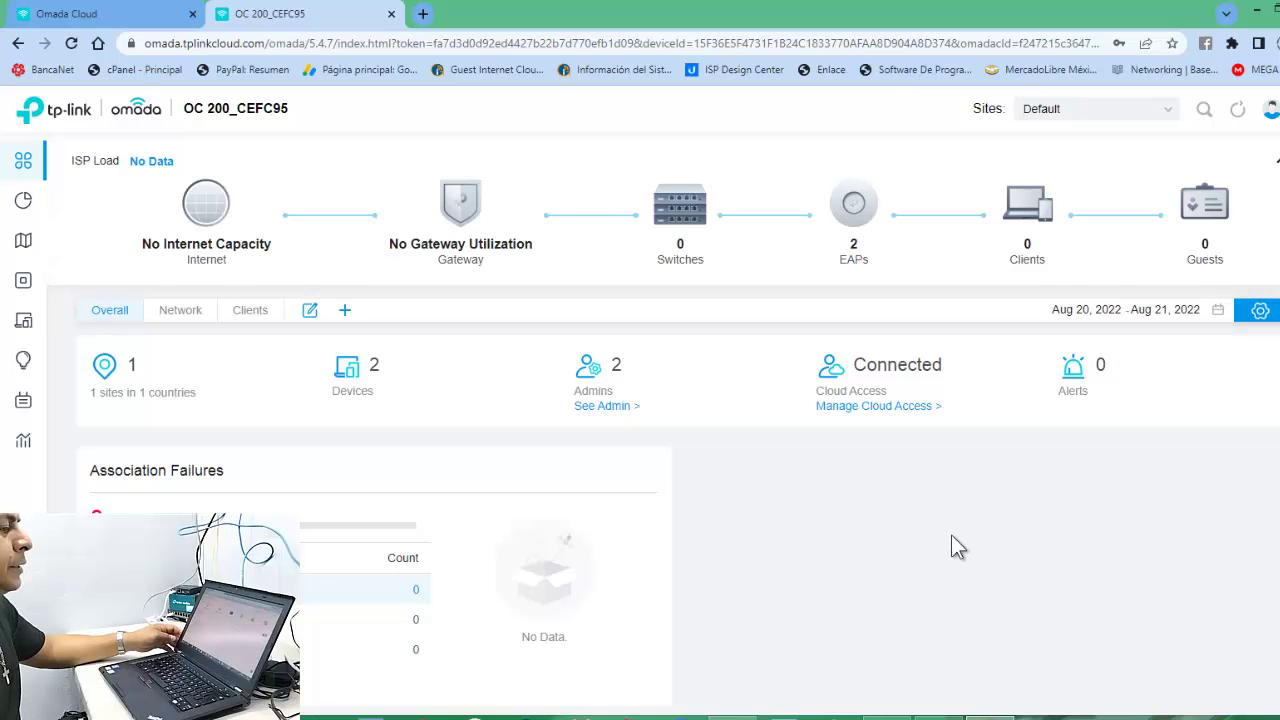
Open the Devices list from the left sidebar.
mouse_move(845, 220)
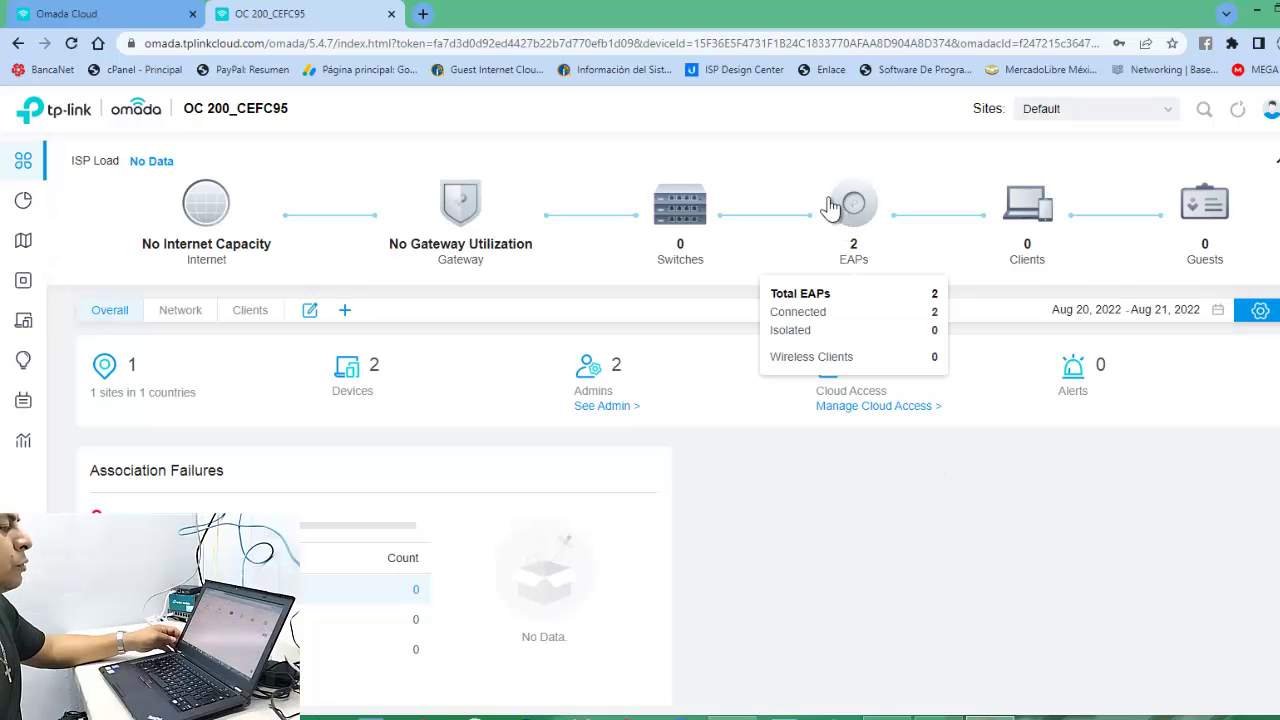
mouse_move(1020, 208)
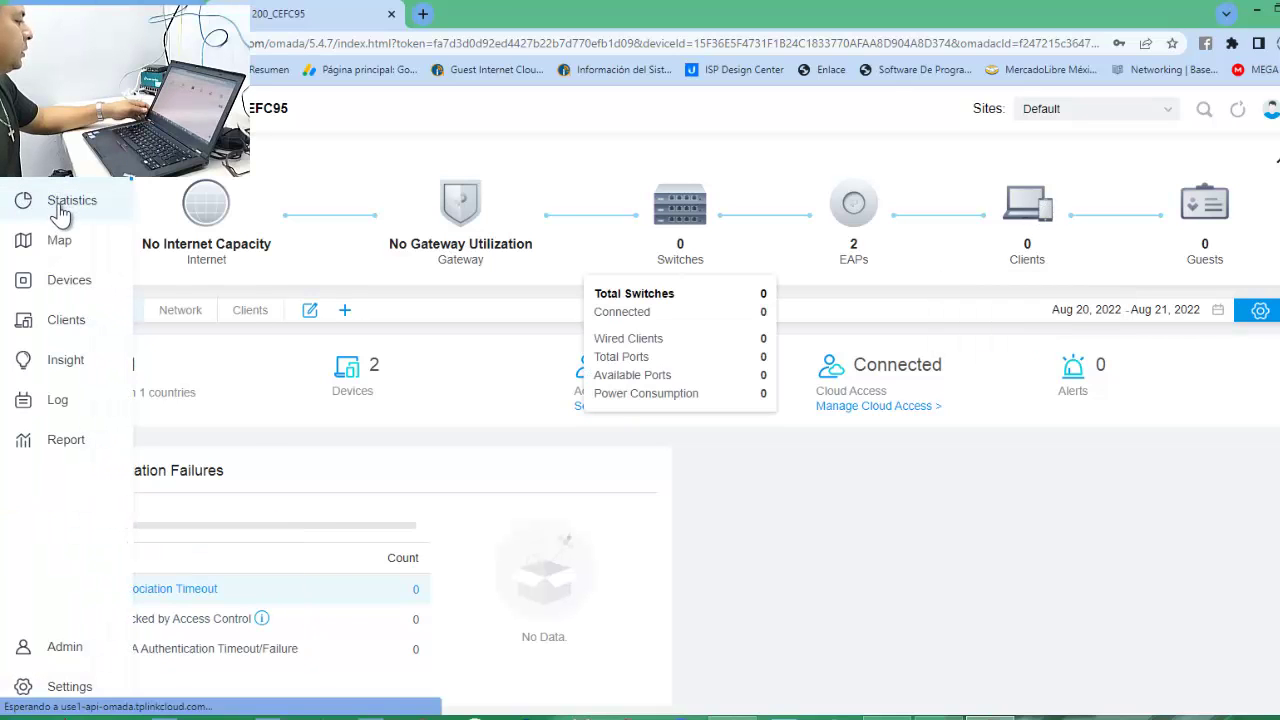
left_click(62, 213)
left_click(34, 285)
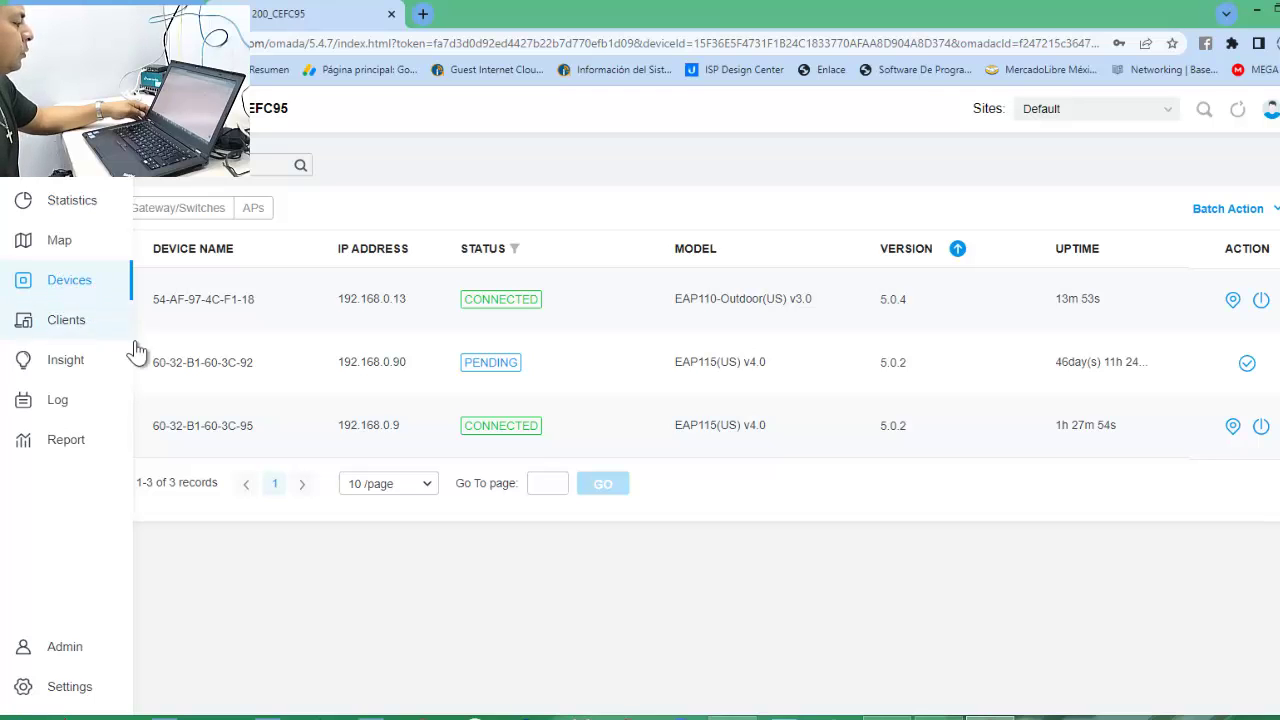
Go to Settings > Wireless Networks > WLAN to list the RED DE NEGOCIOS network.
left_click(69, 689)
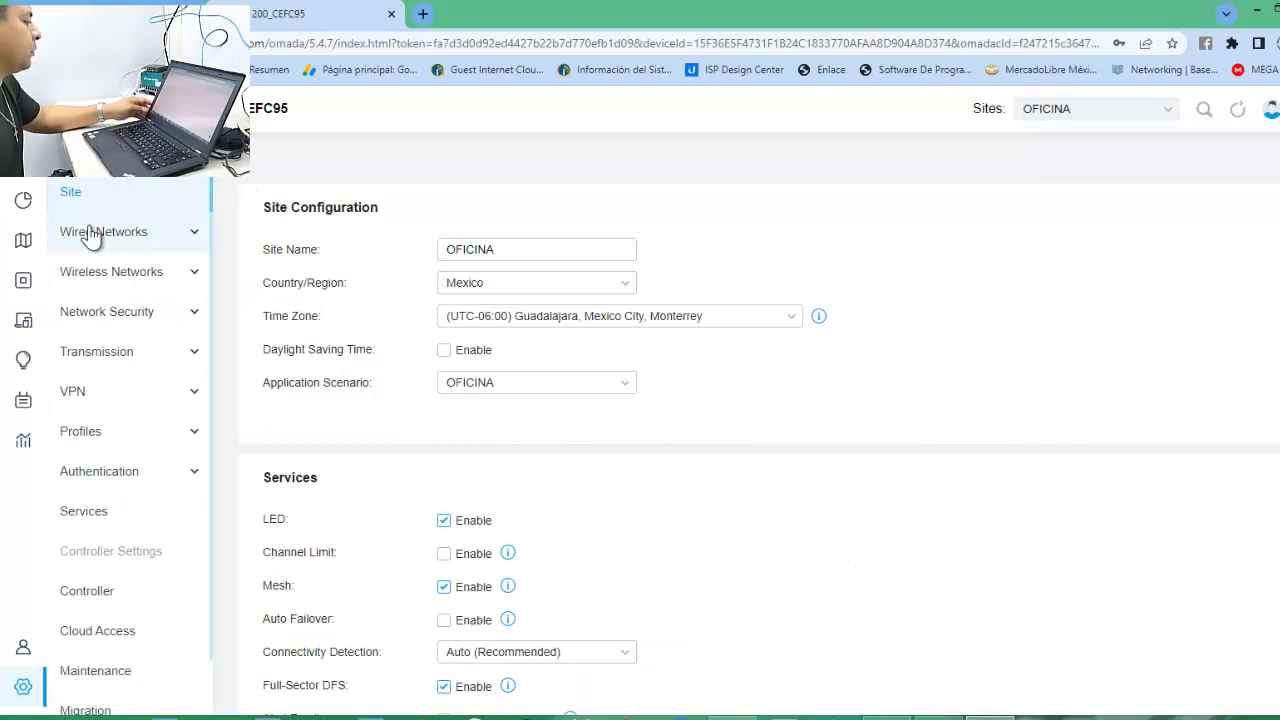
left_click(107, 276)
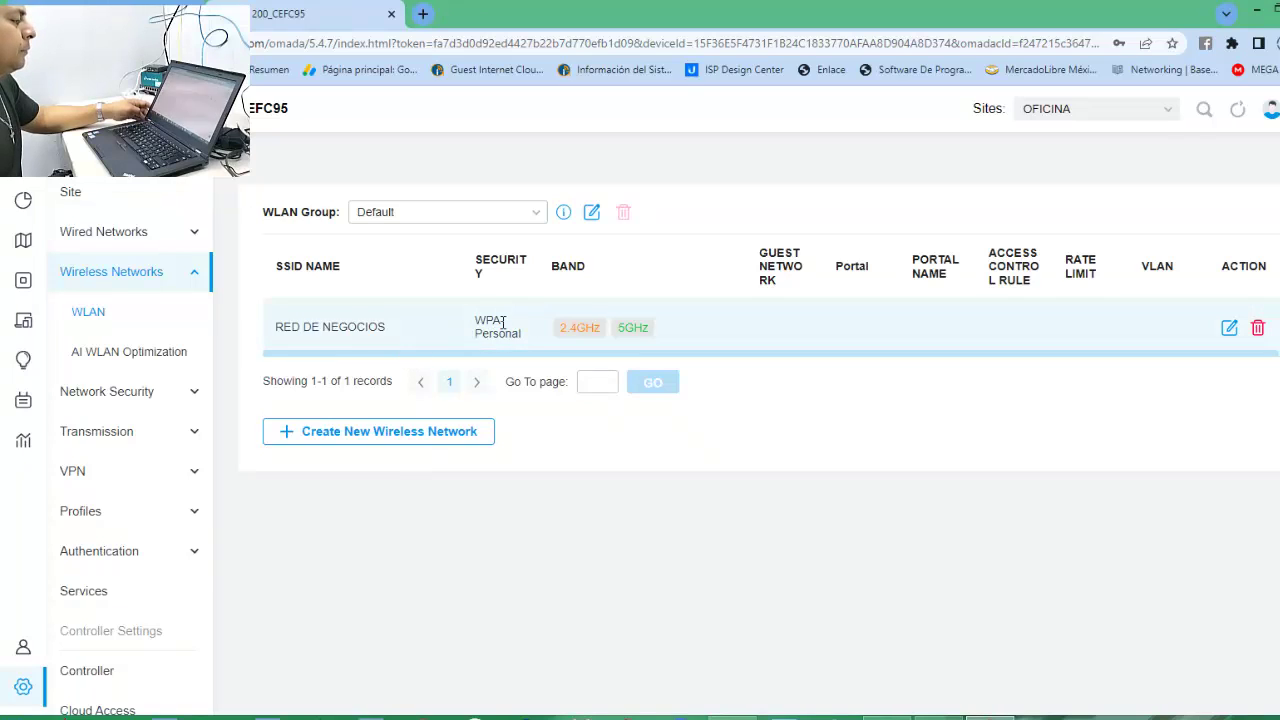
Set RED DE NEGOCIOS security to None, apply it, and go to Authentication > Portal.
left_click(1233, 329)
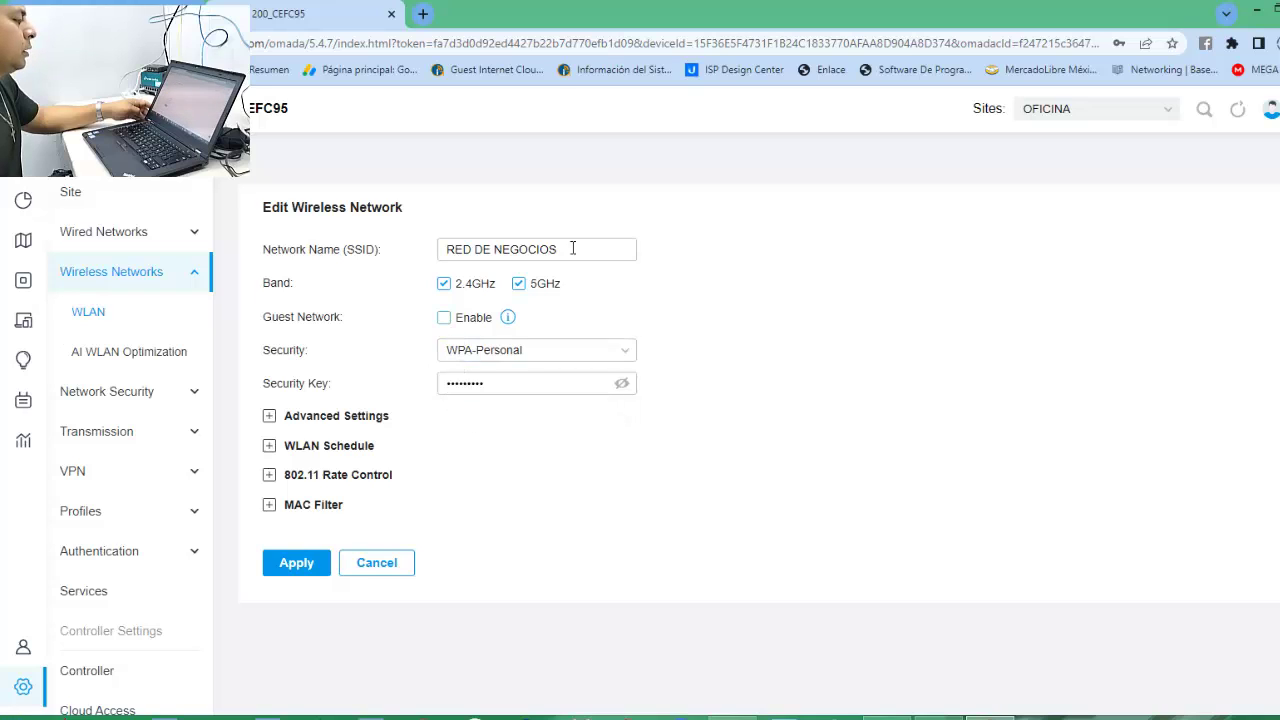
left_click(617, 351)
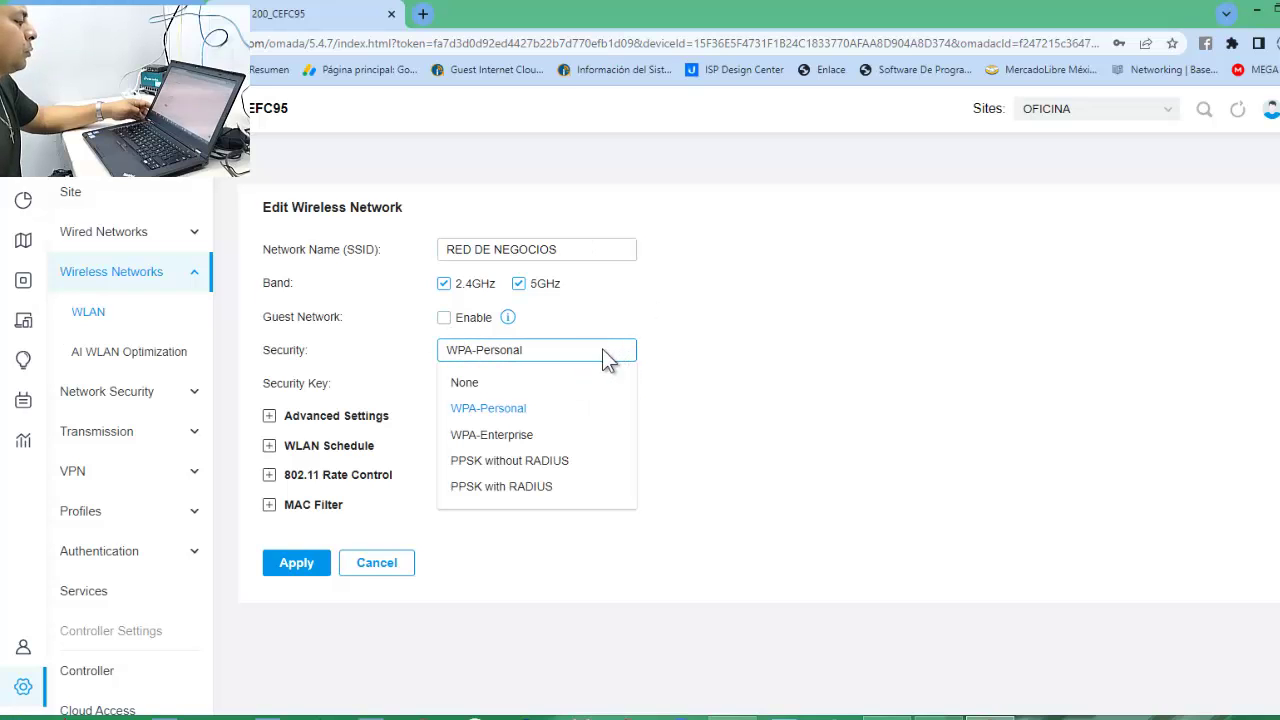
left_click(467, 386)
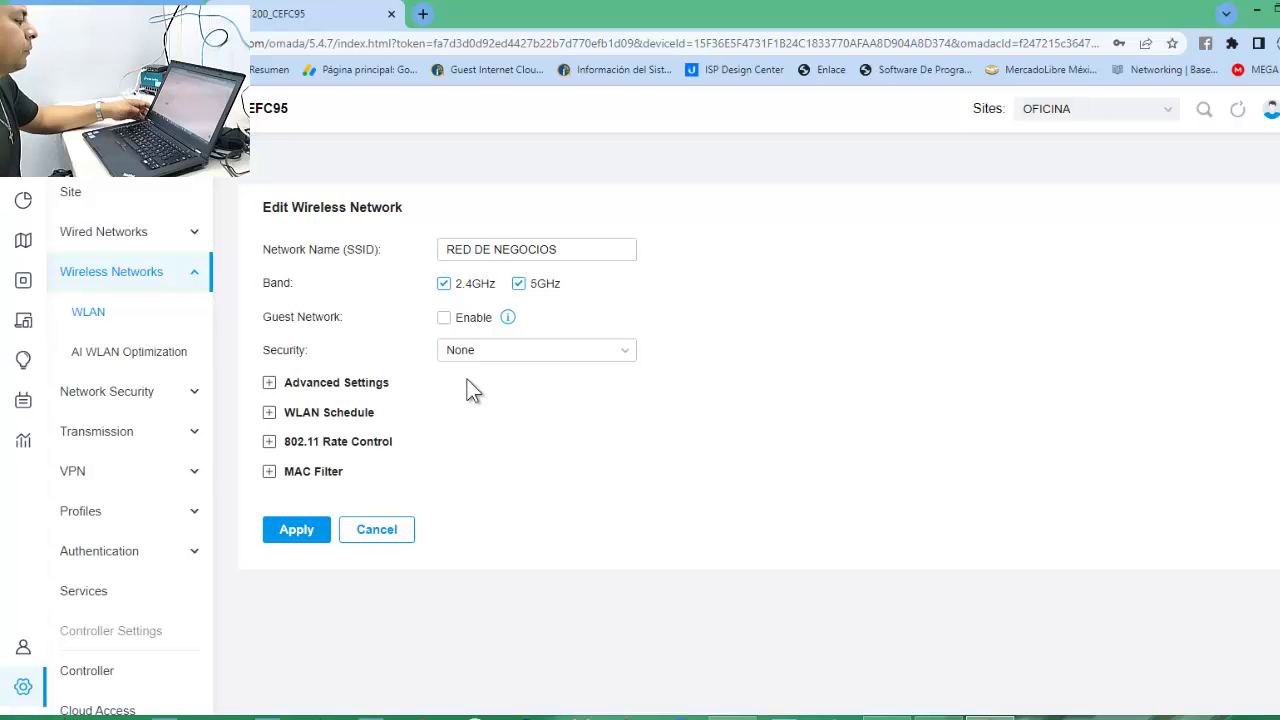
left_click(290, 530)
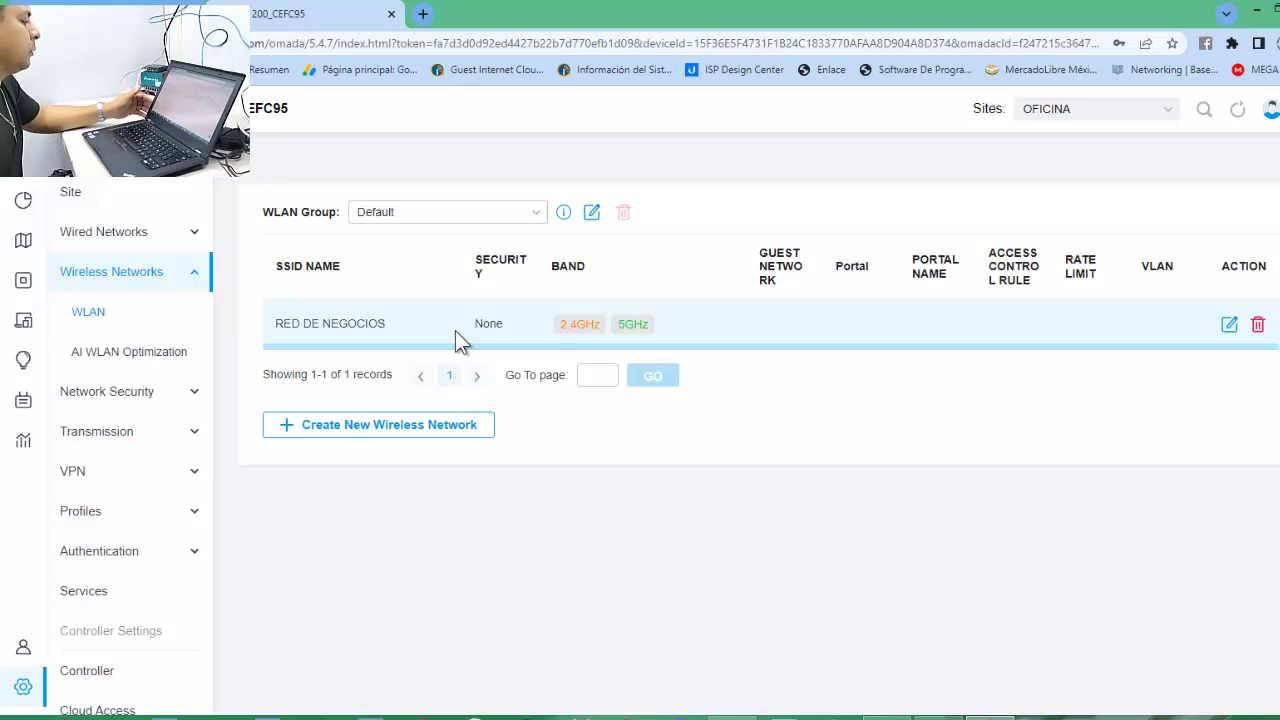
left_click(99, 551)
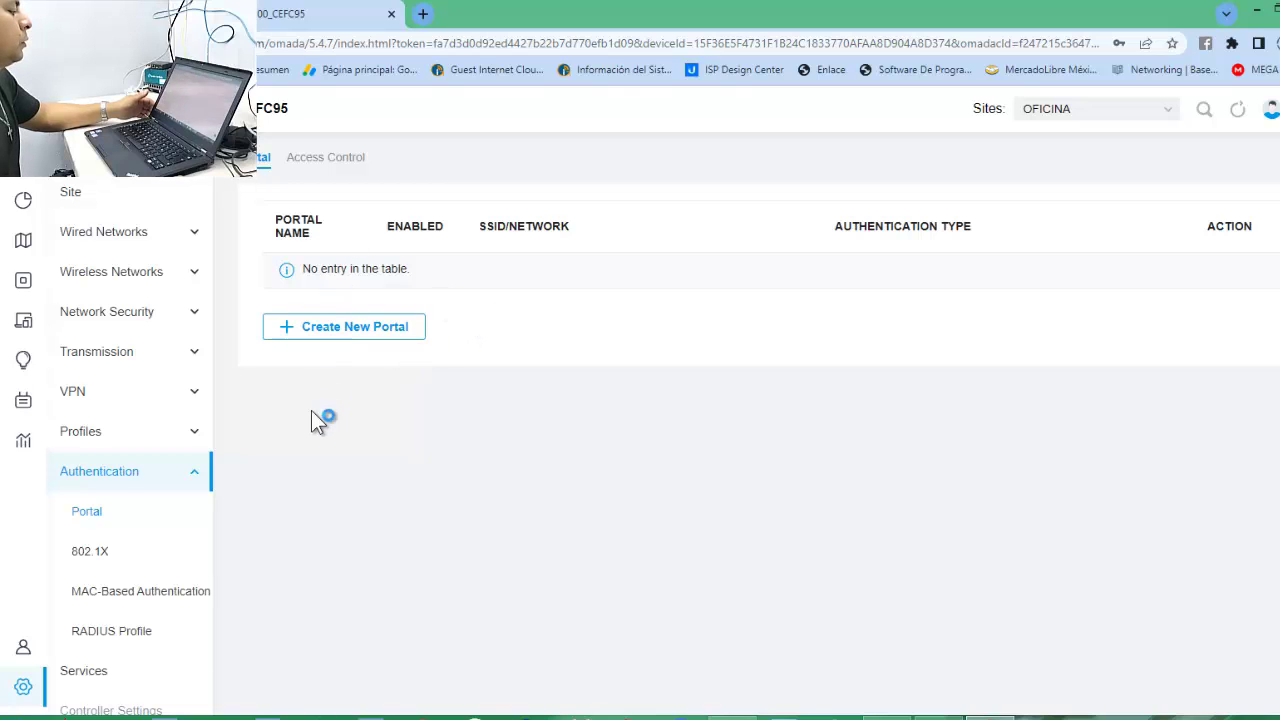
Create a new portal named OFICINA and switch the Portal toggle on.
left_click(330, 338)
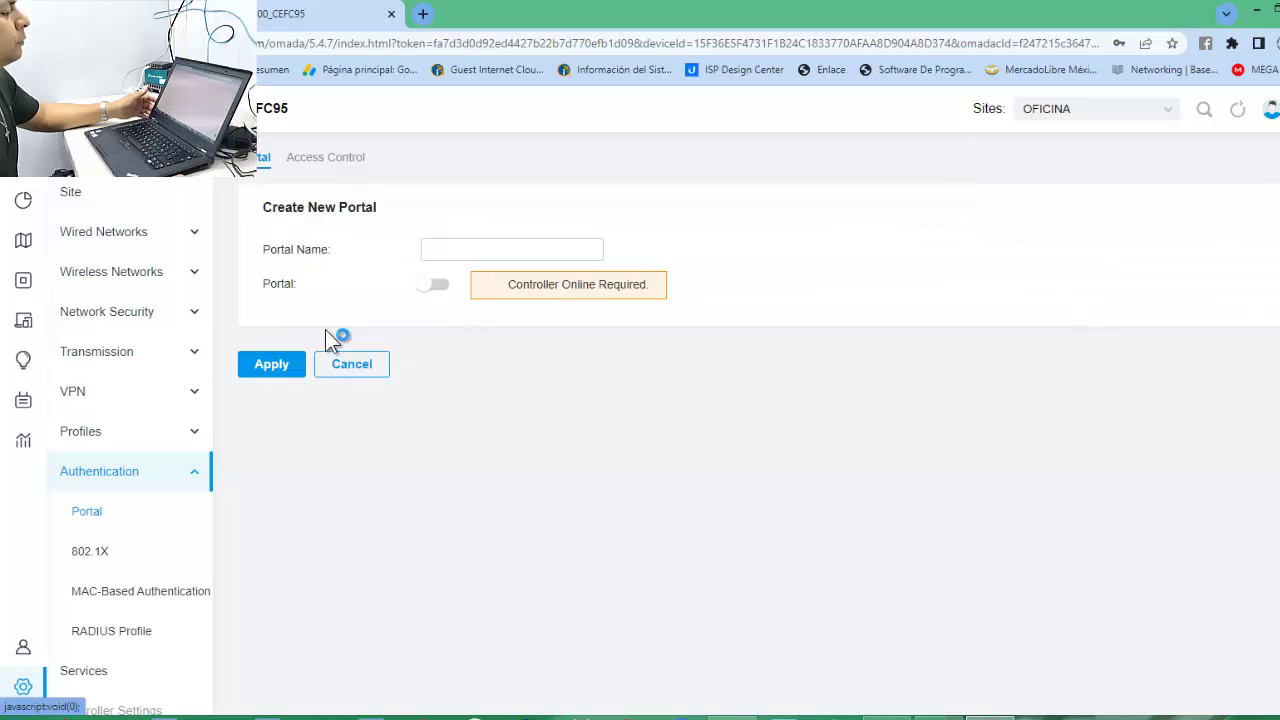
left_click(458, 252)
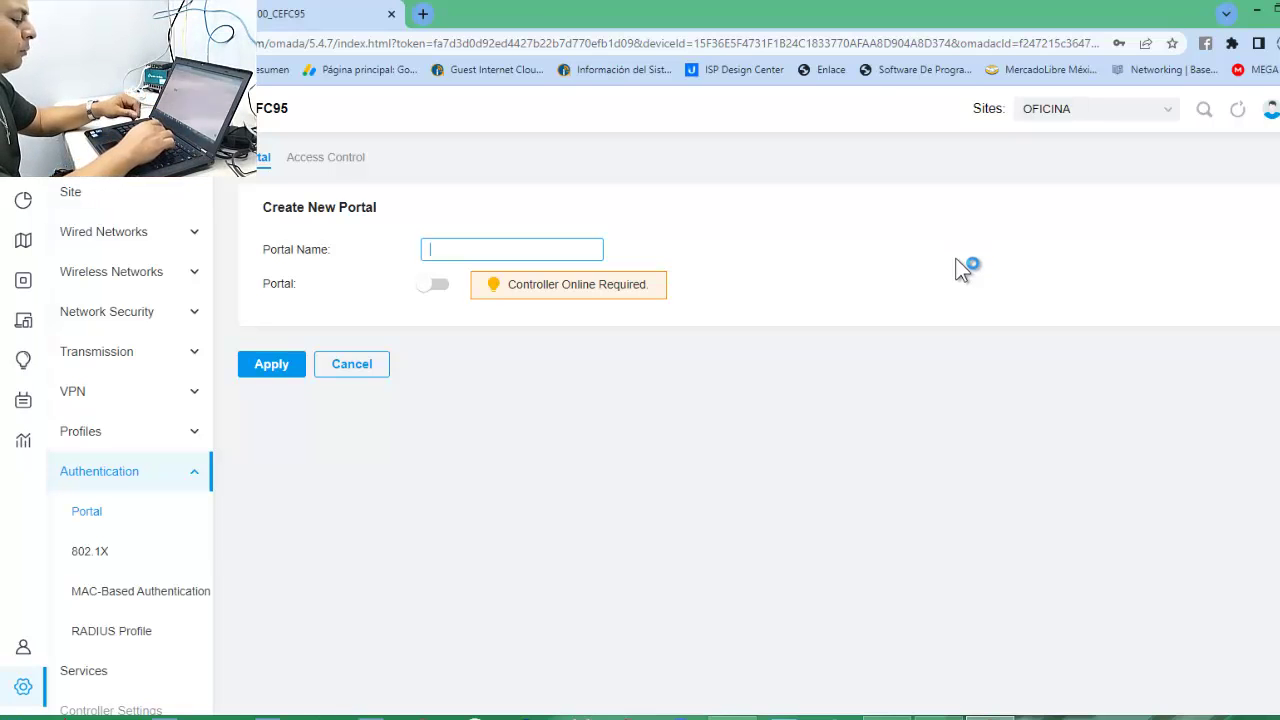
type("OFI")
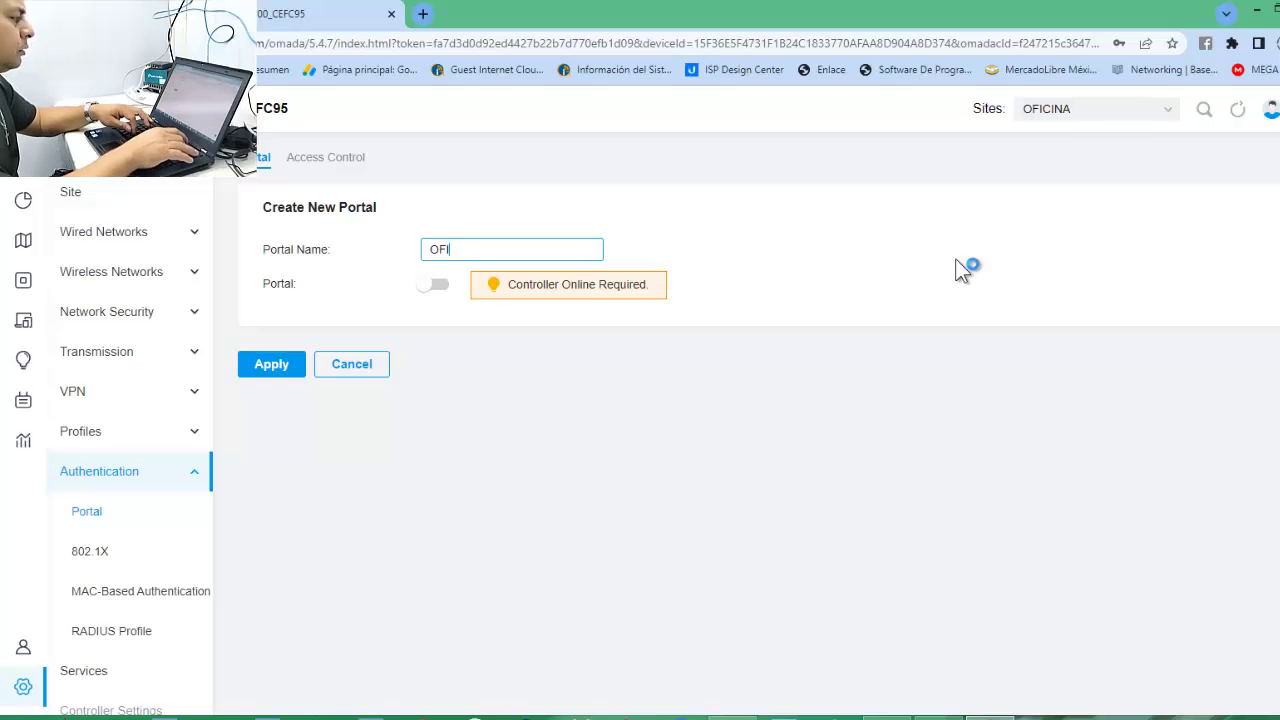
type("CINA")
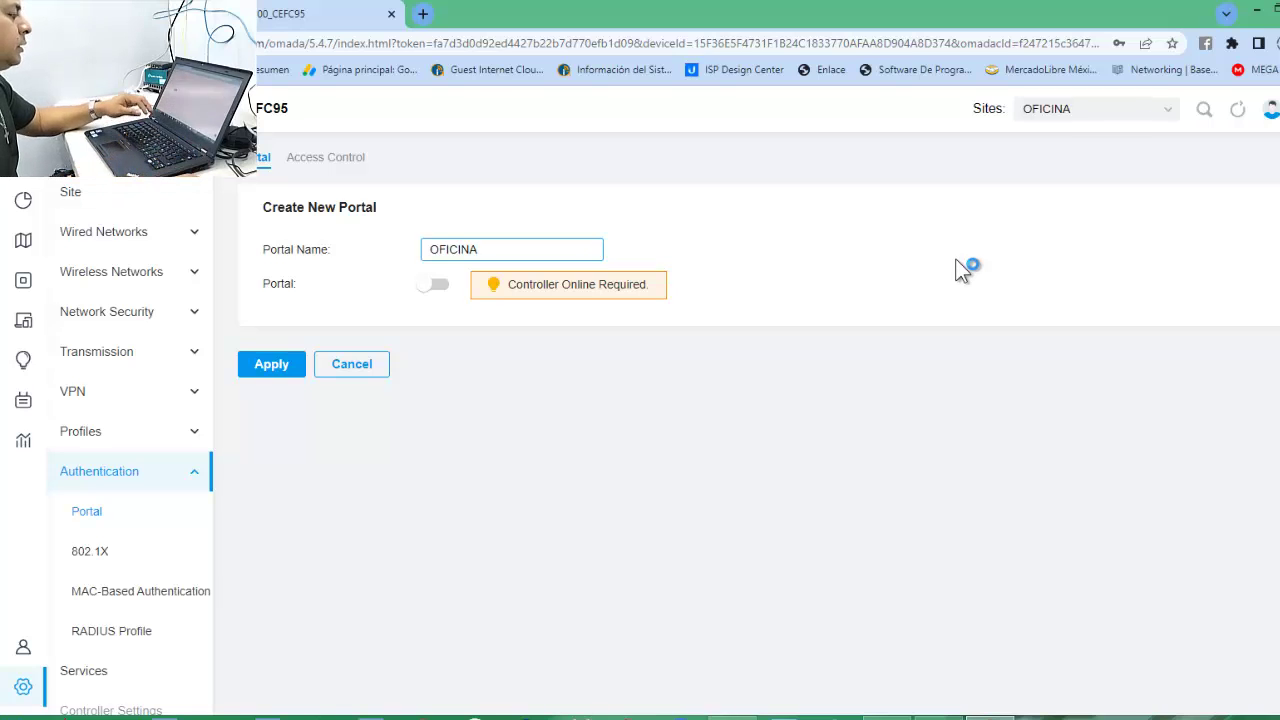
left_click(437, 286)
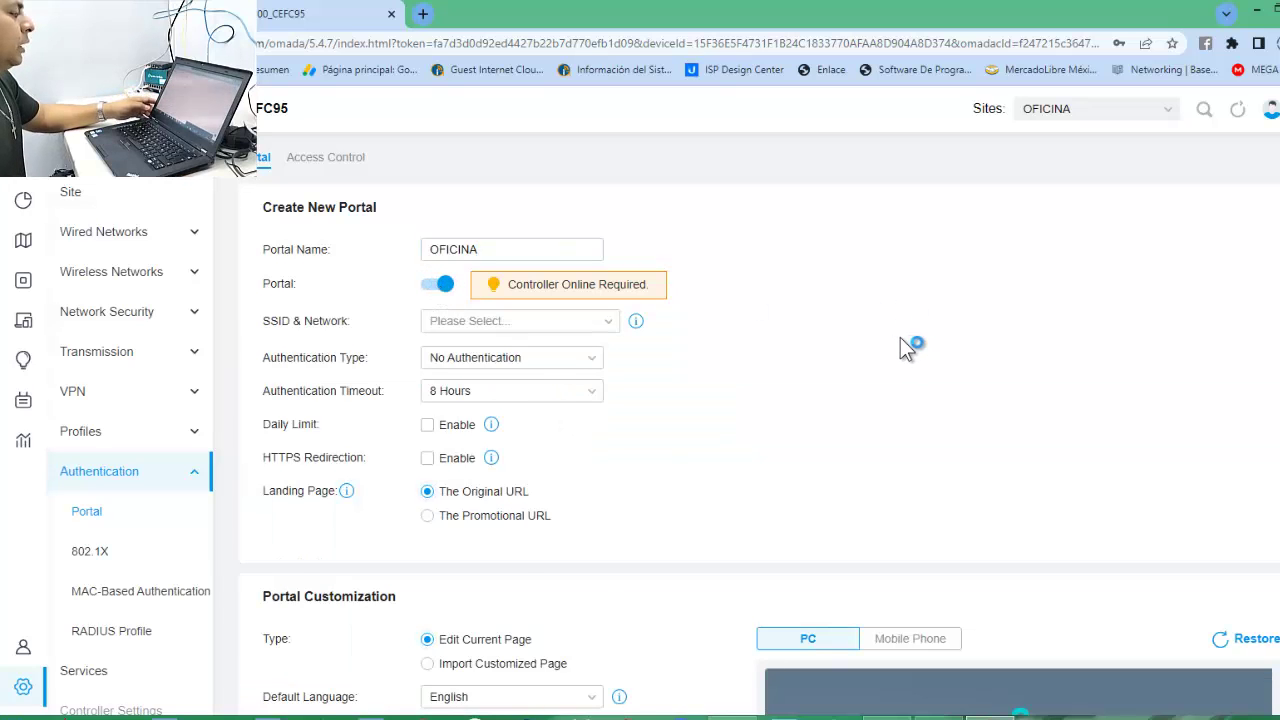
Select RED DE NEGOCIOS under SSID & Network for the OFICINA portal.
scroll(902, 338, "down", 1)
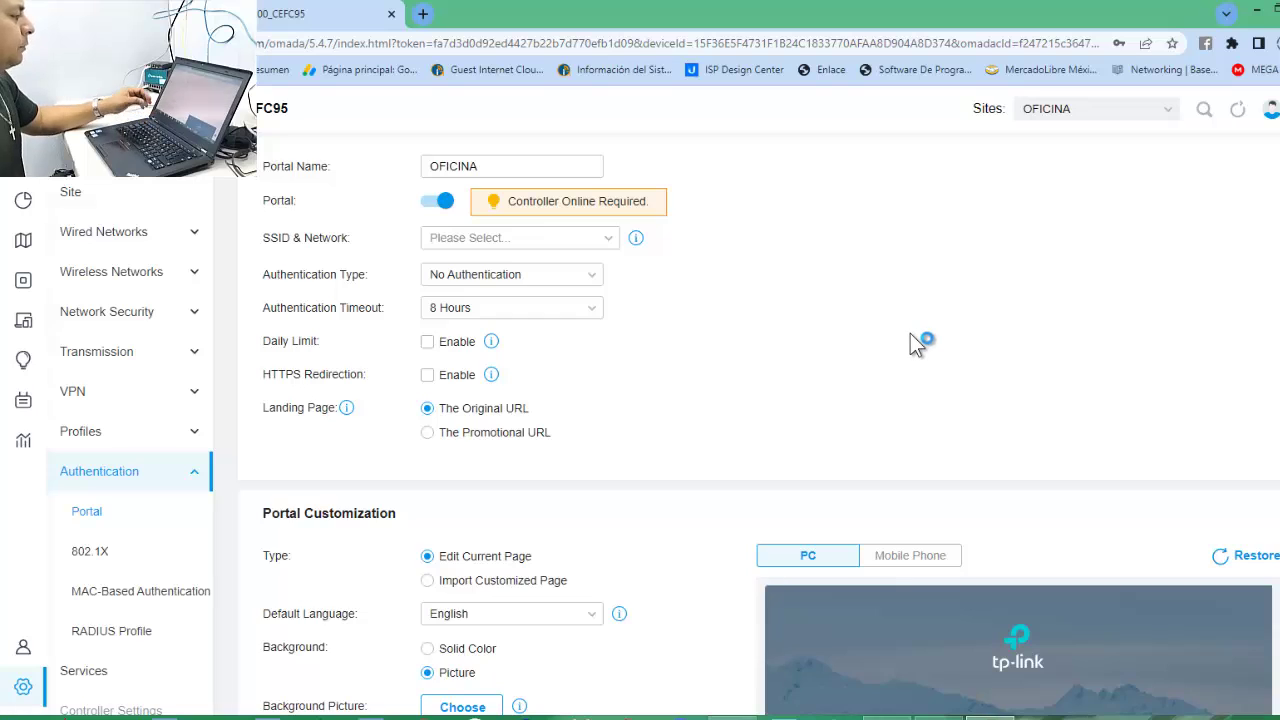
scroll(910, 340, "up", 1)
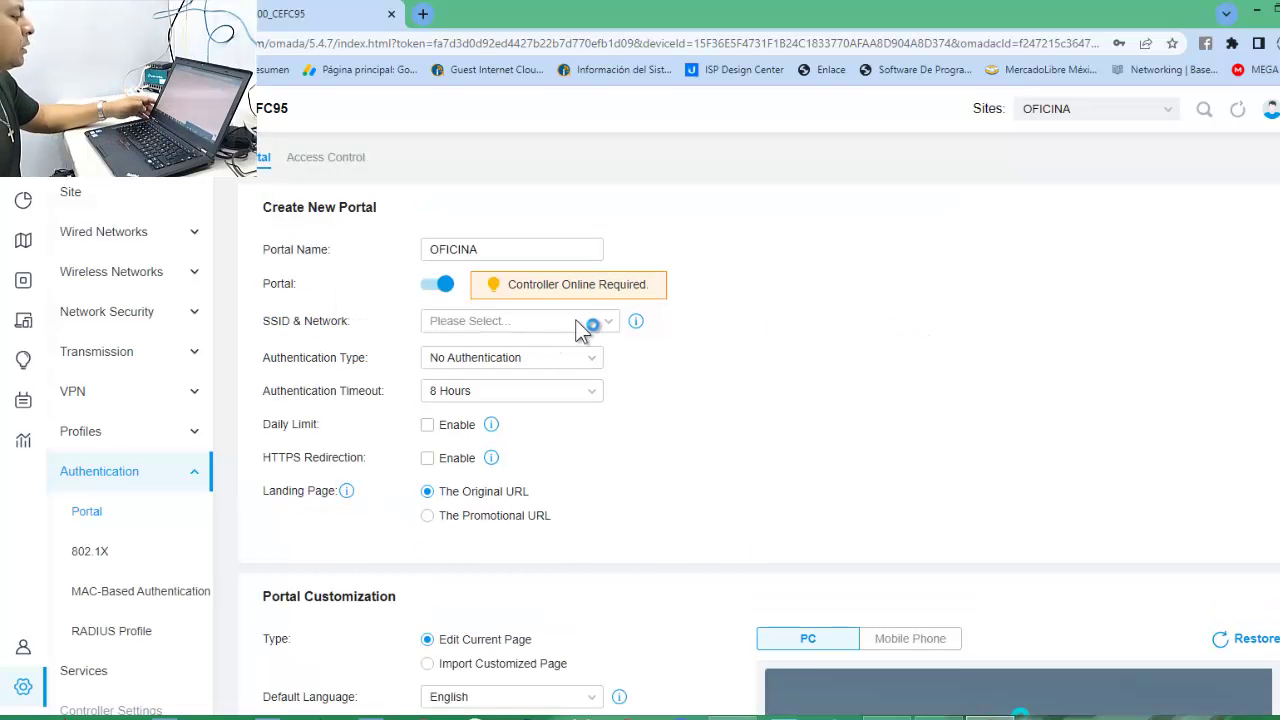
left_click(607, 324)
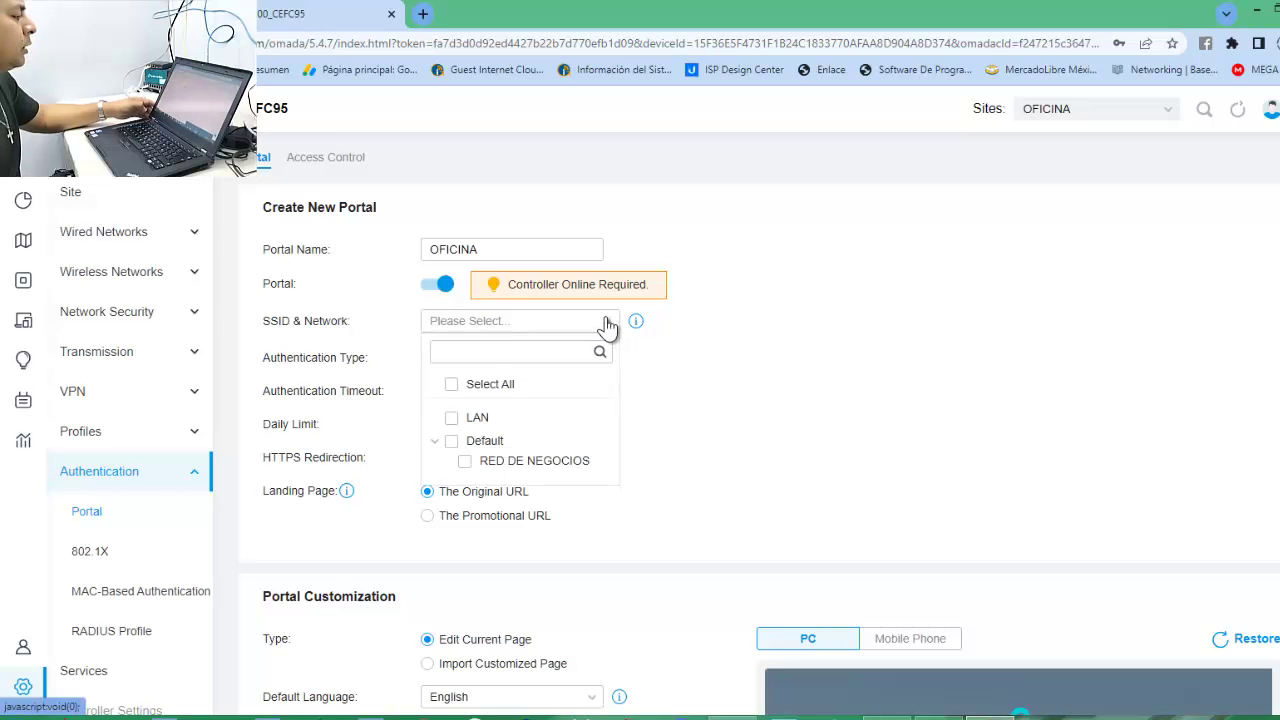
left_click(550, 464)
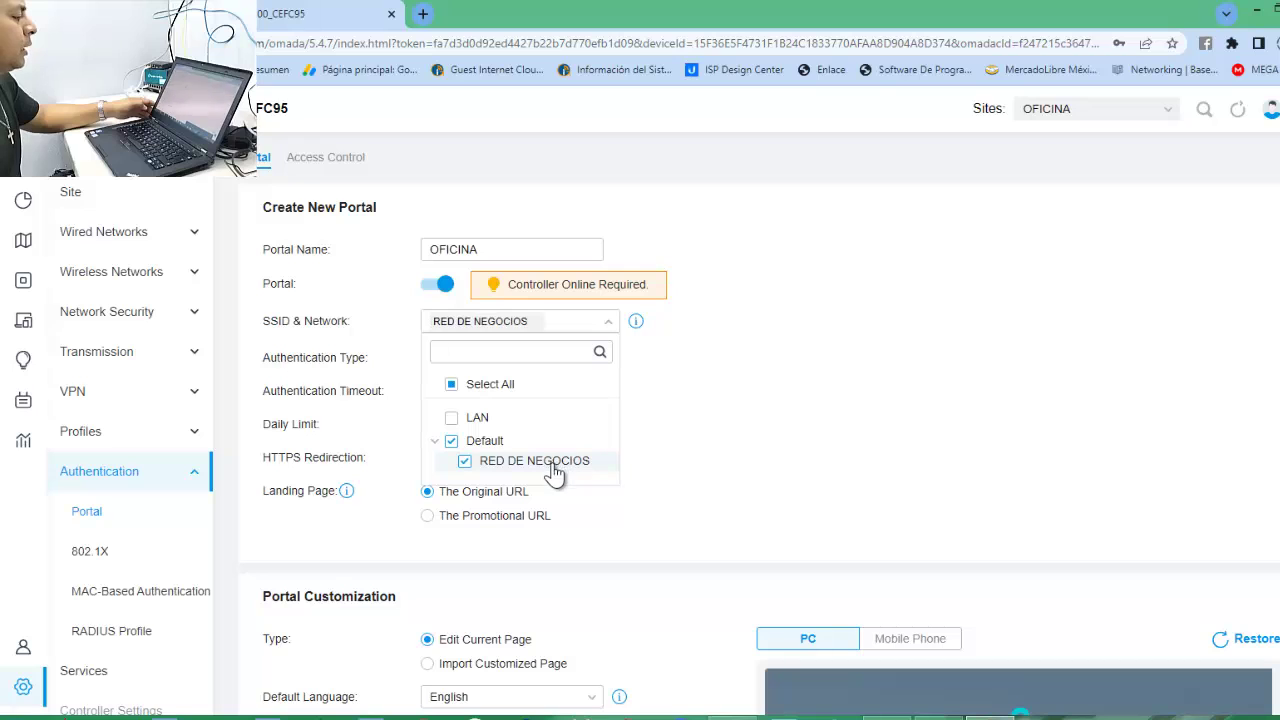
left_click(705, 424)
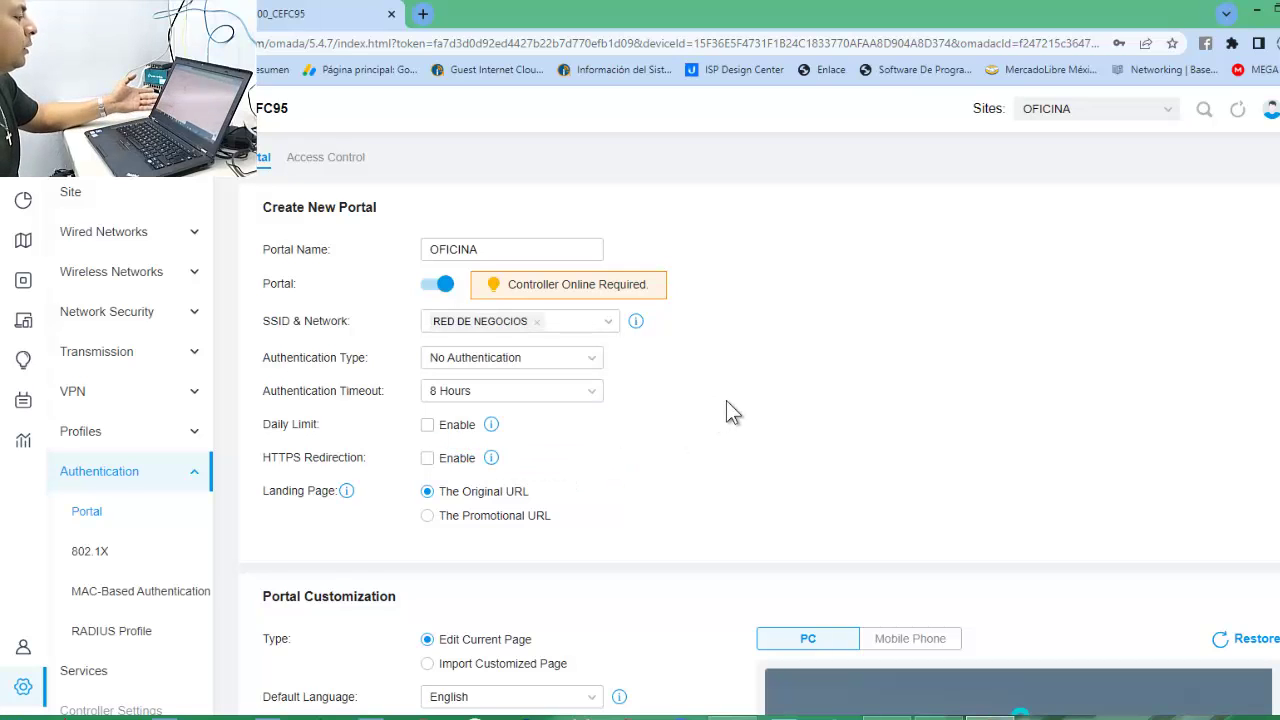
left_click(604, 330)
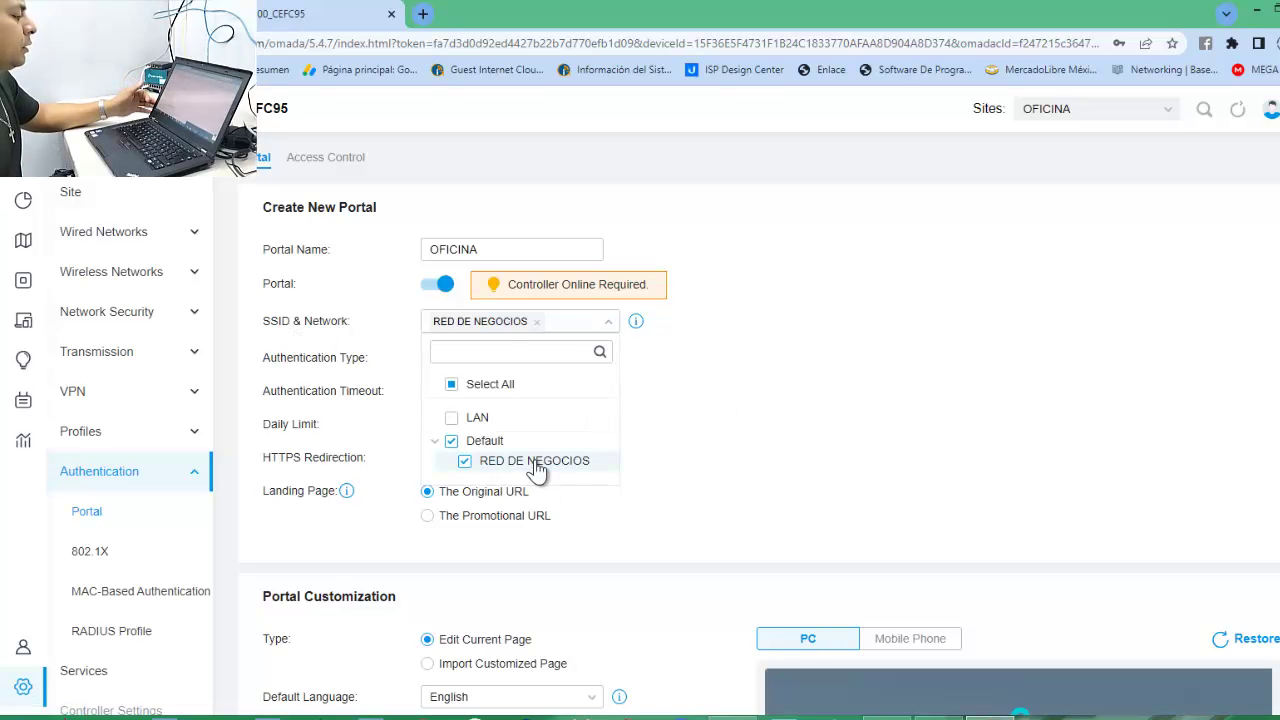
left_click(537, 461)
left_click(692, 375)
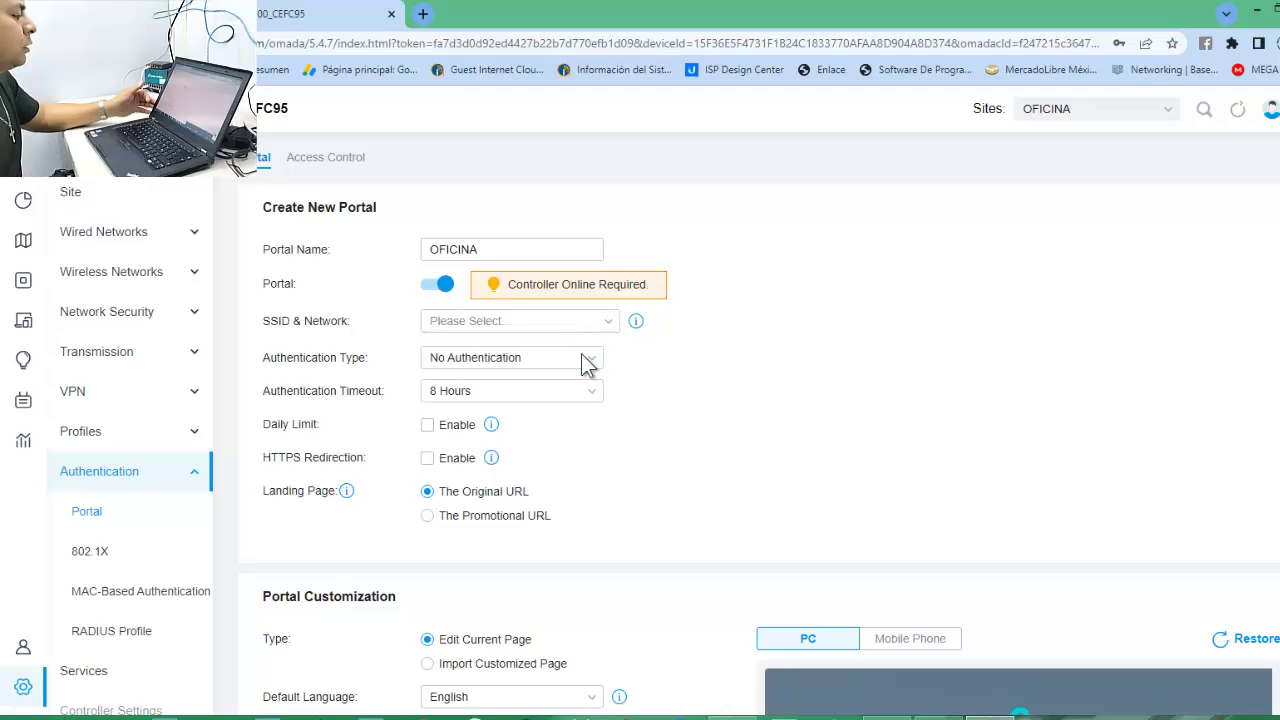
left_click(610, 330)
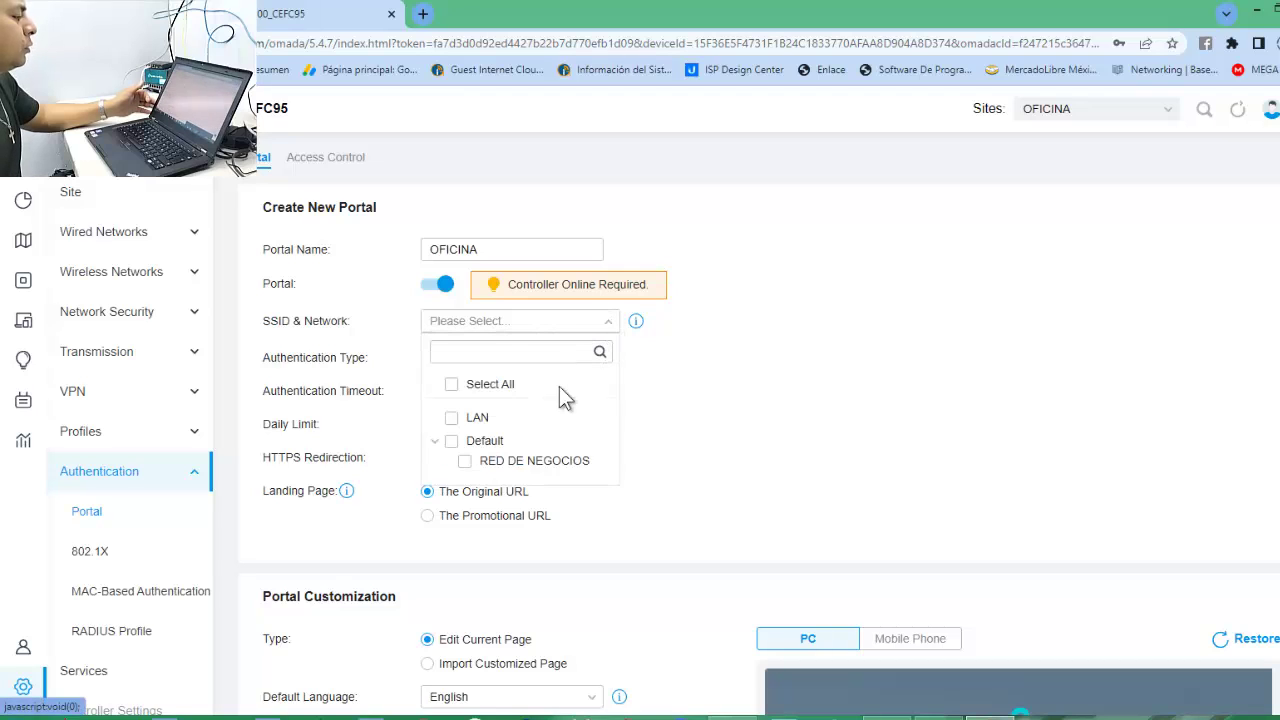
left_click(530, 461)
left_click(757, 395)
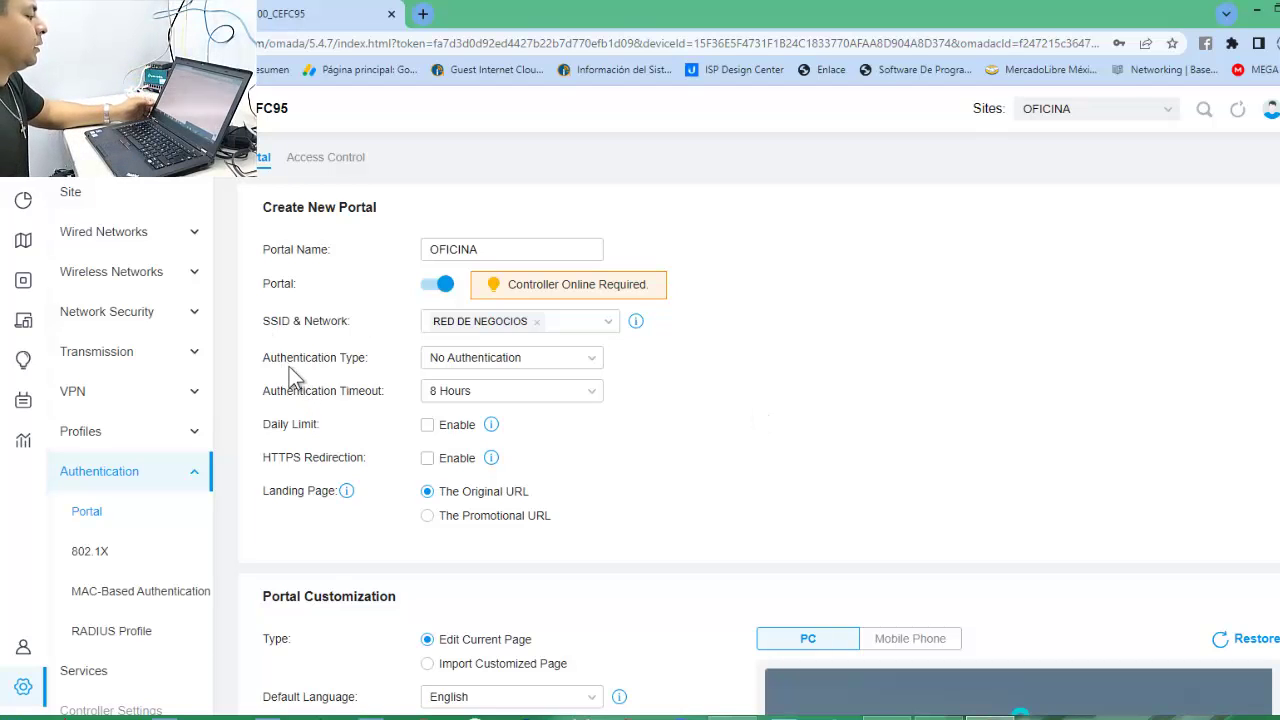
Set the portal authentication type to Hotspot with Voucher login enabled.
left_click(577, 359)
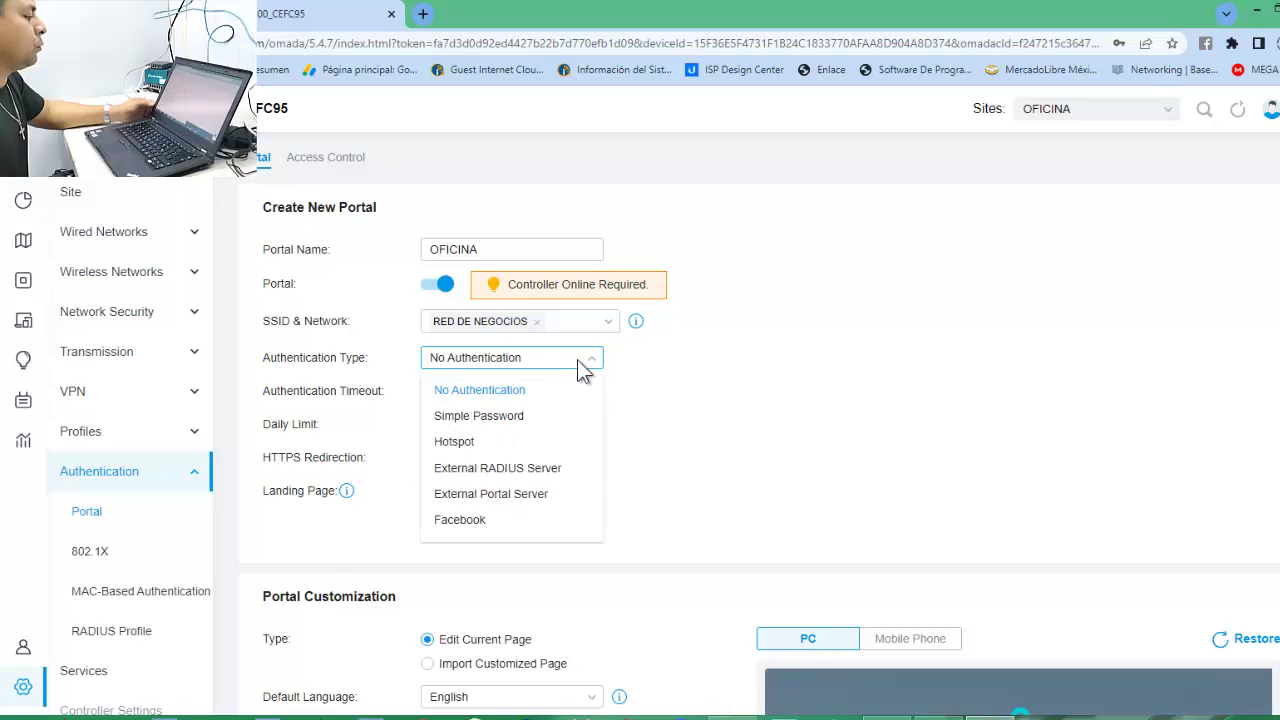
left_click(481, 449)
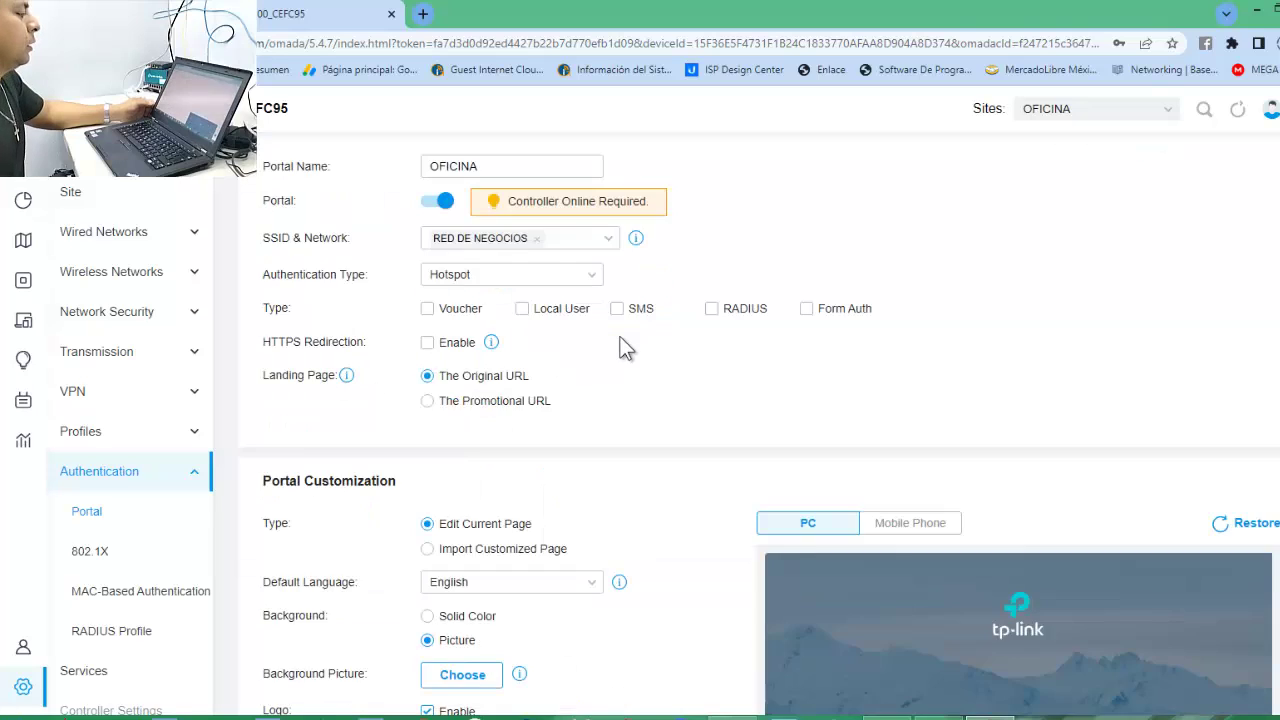
left_click(591, 358)
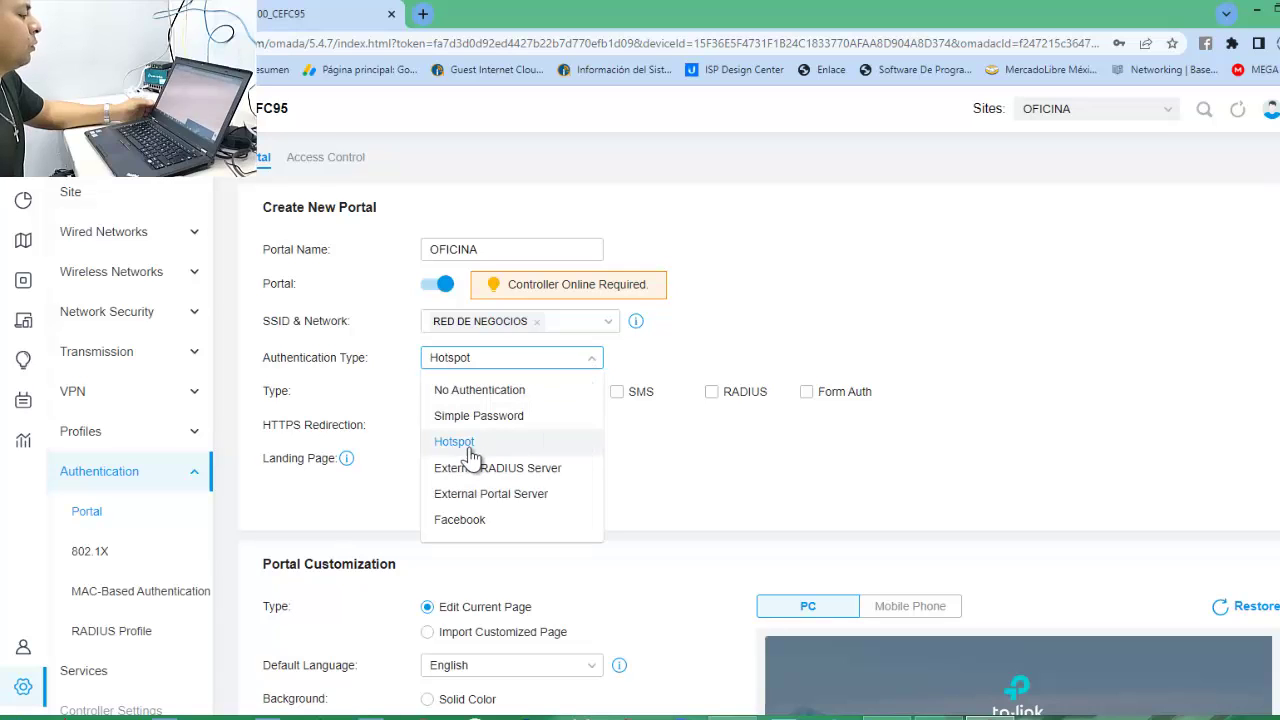
left_click(462, 452)
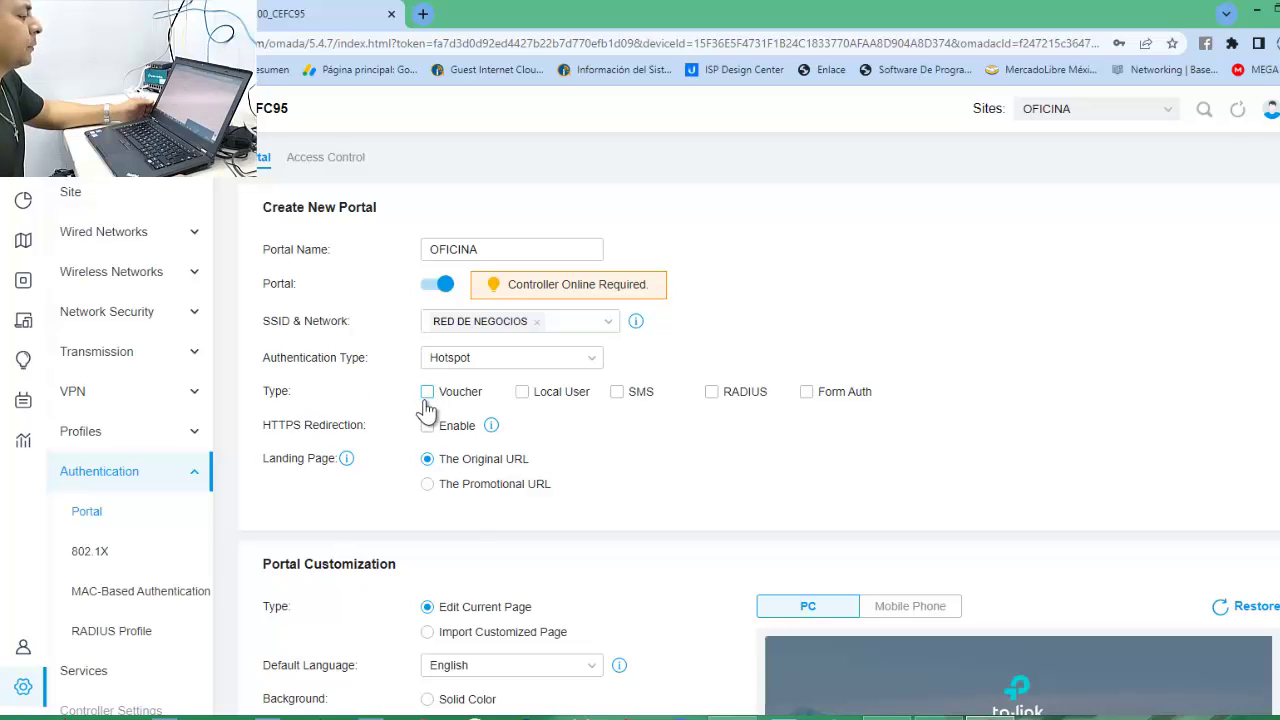
left_click(428, 398)
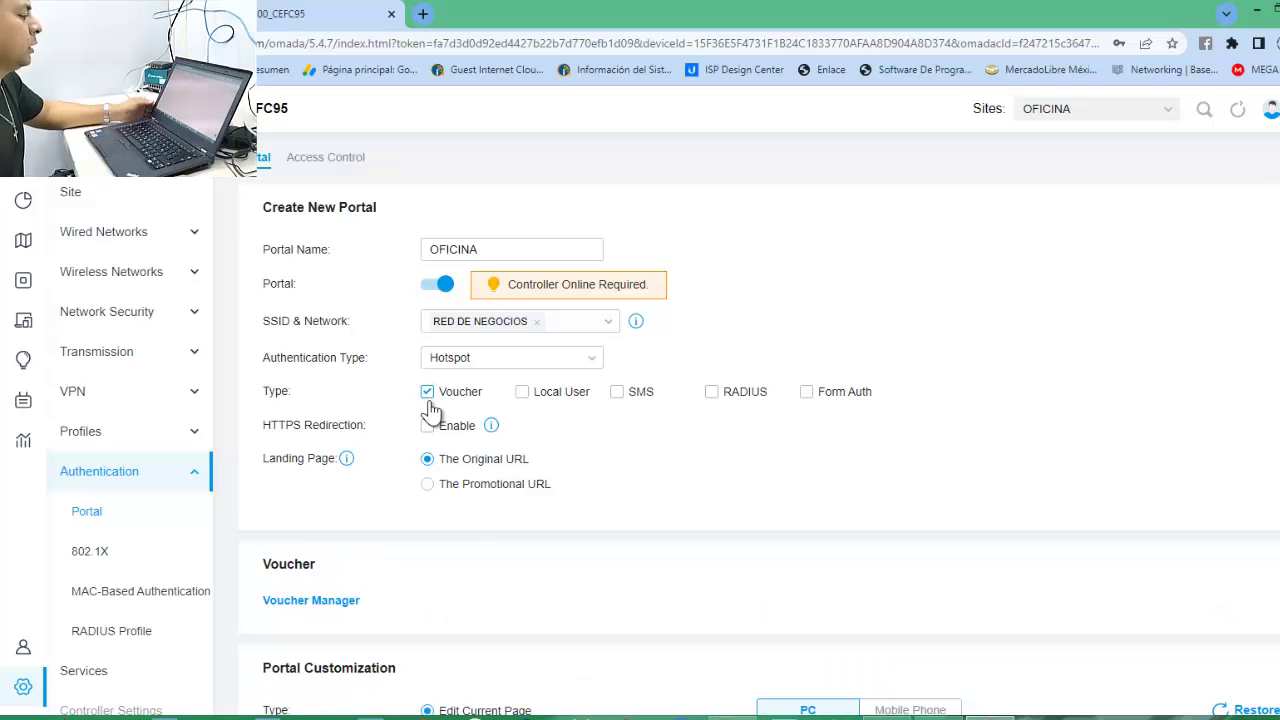
Set the Landing Page to The Original URL.
scroll(500, 440, "down", 1)
left_click(428, 400)
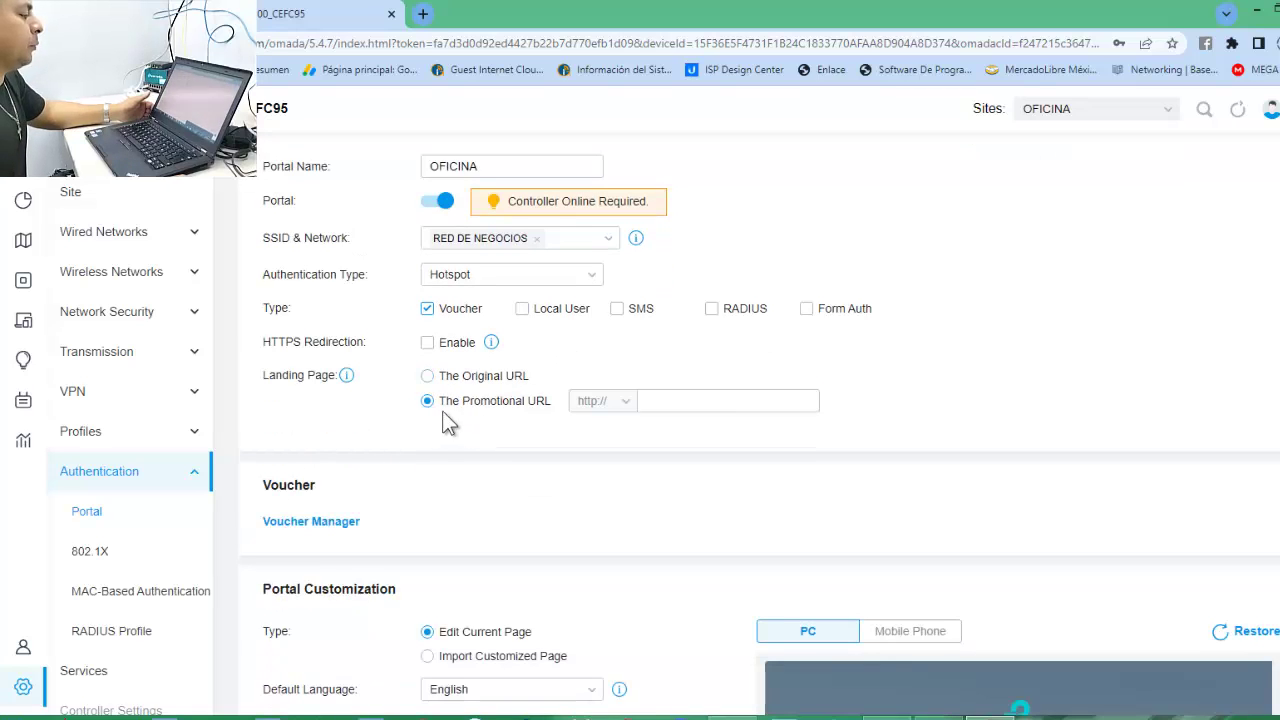
left_click(659, 401)
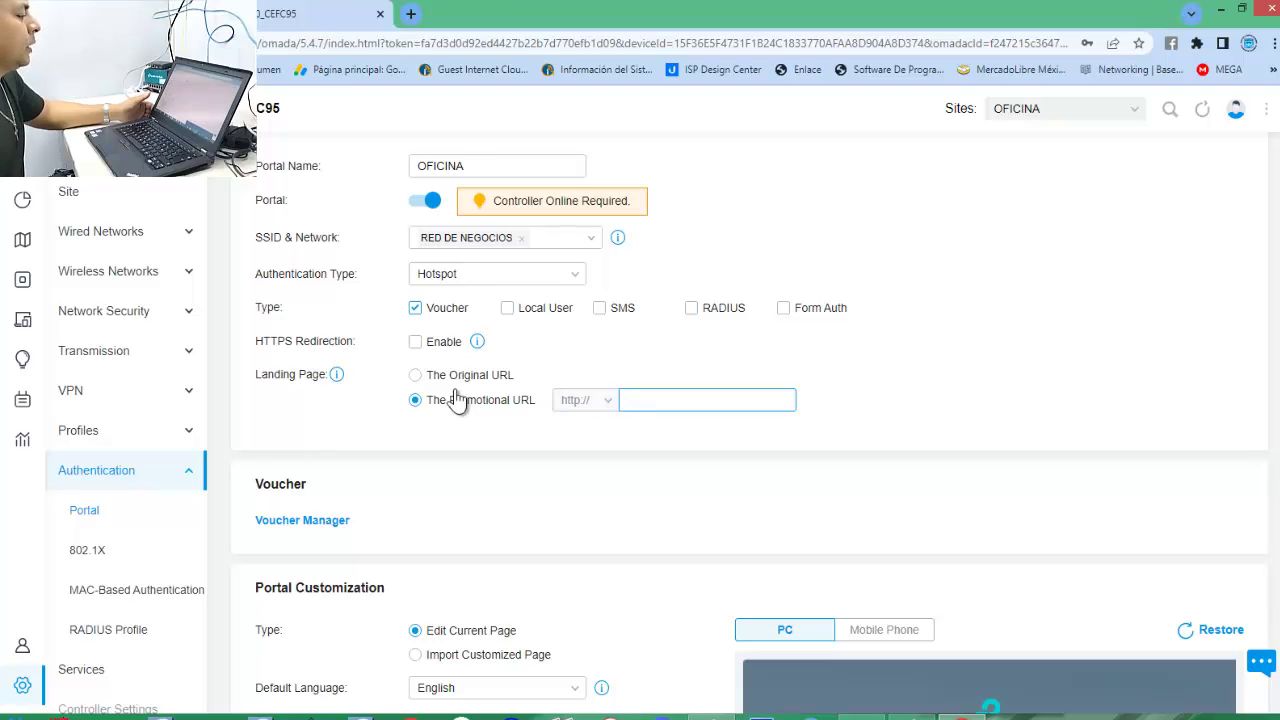
left_click(415, 376)
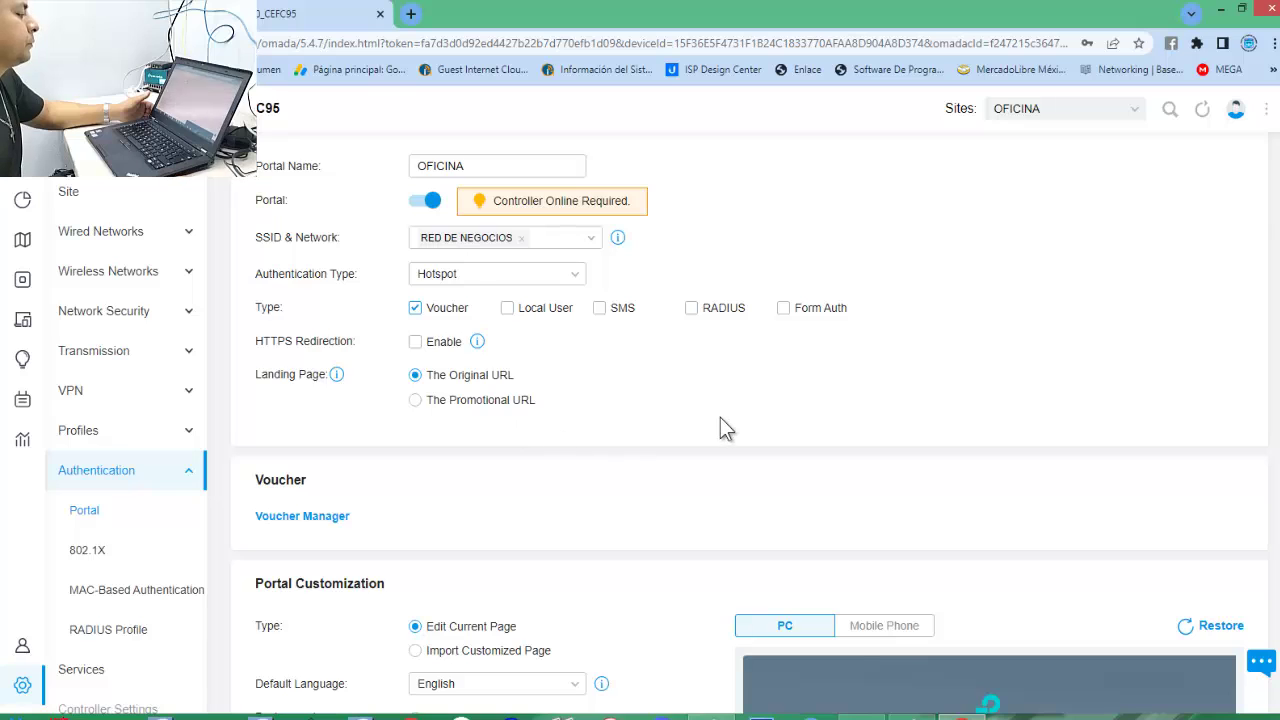
Set the portal's Default Language to Español and check the Mobile Phone and PC previews.
scroll(726, 428, "down", 2)
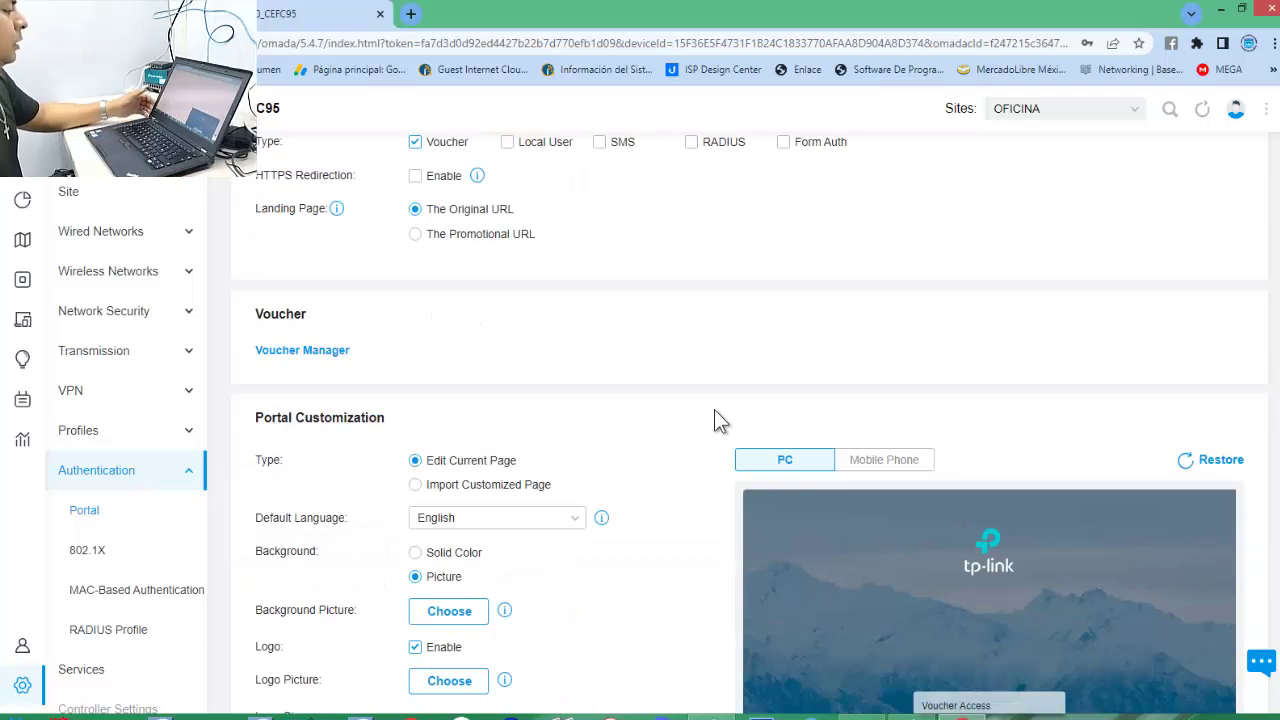
scroll(718, 417, "down", 1)
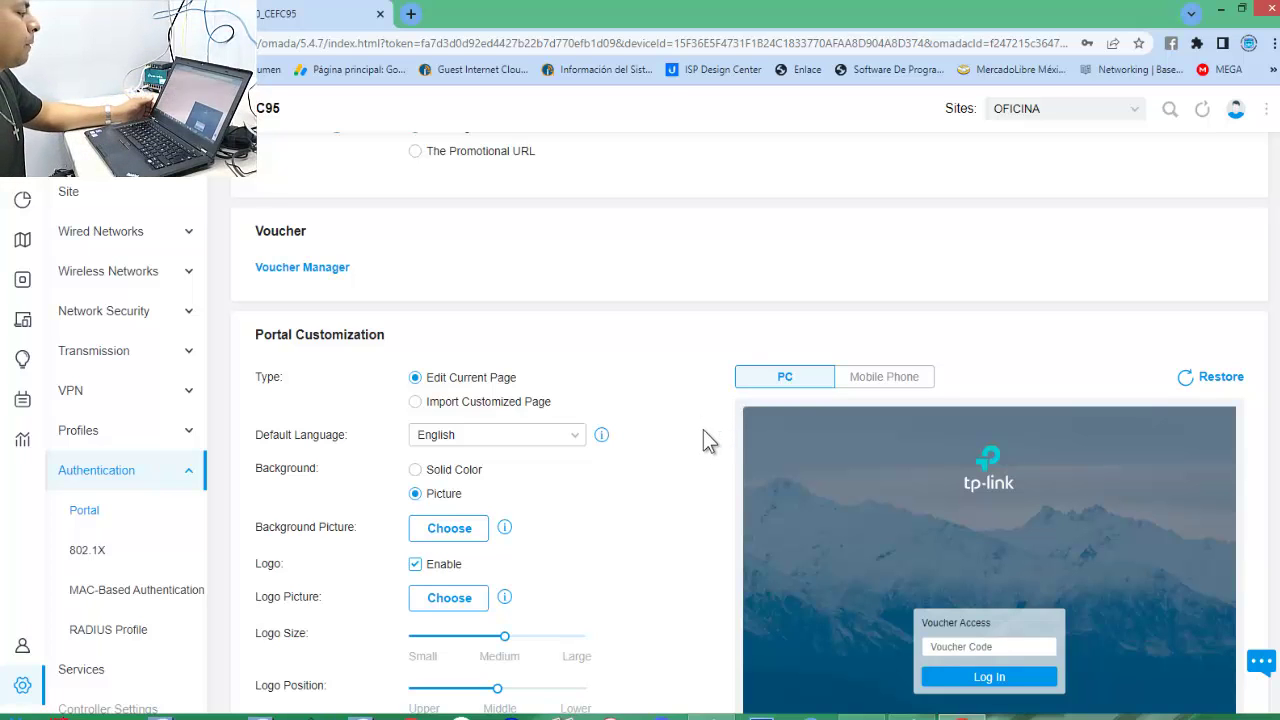
scroll(703, 430, "down", 2)
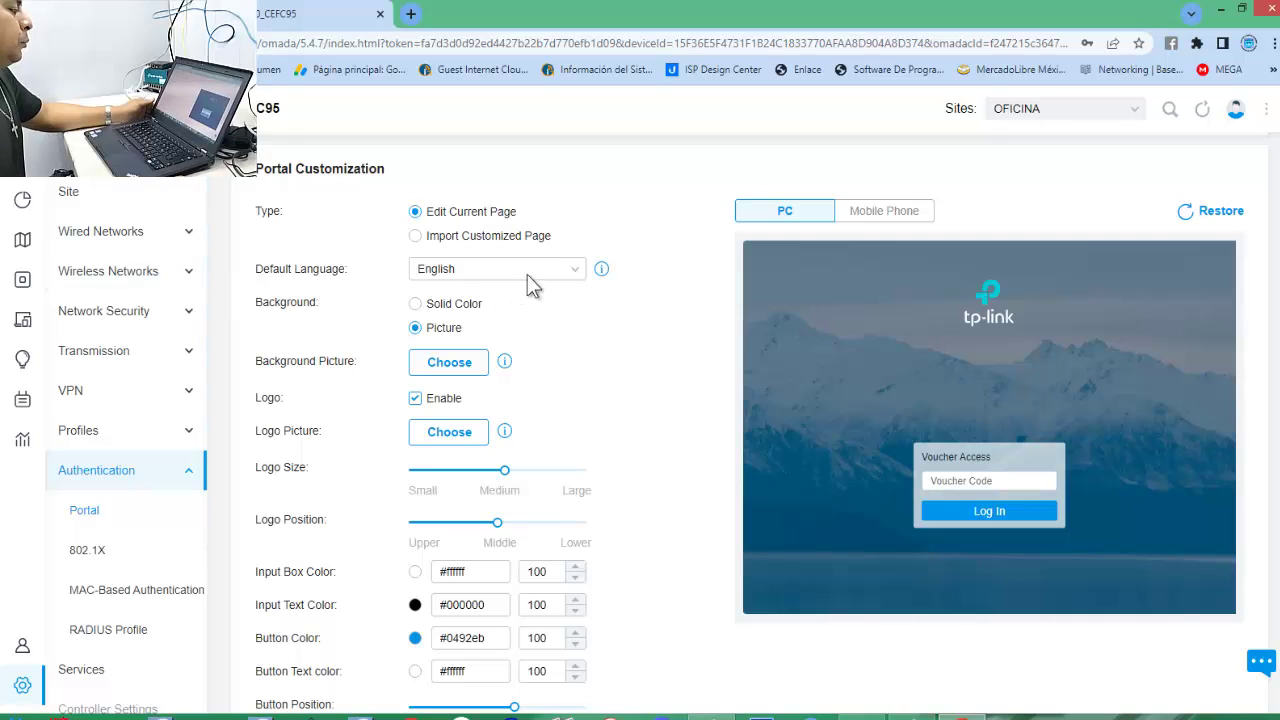
left_click(560, 269)
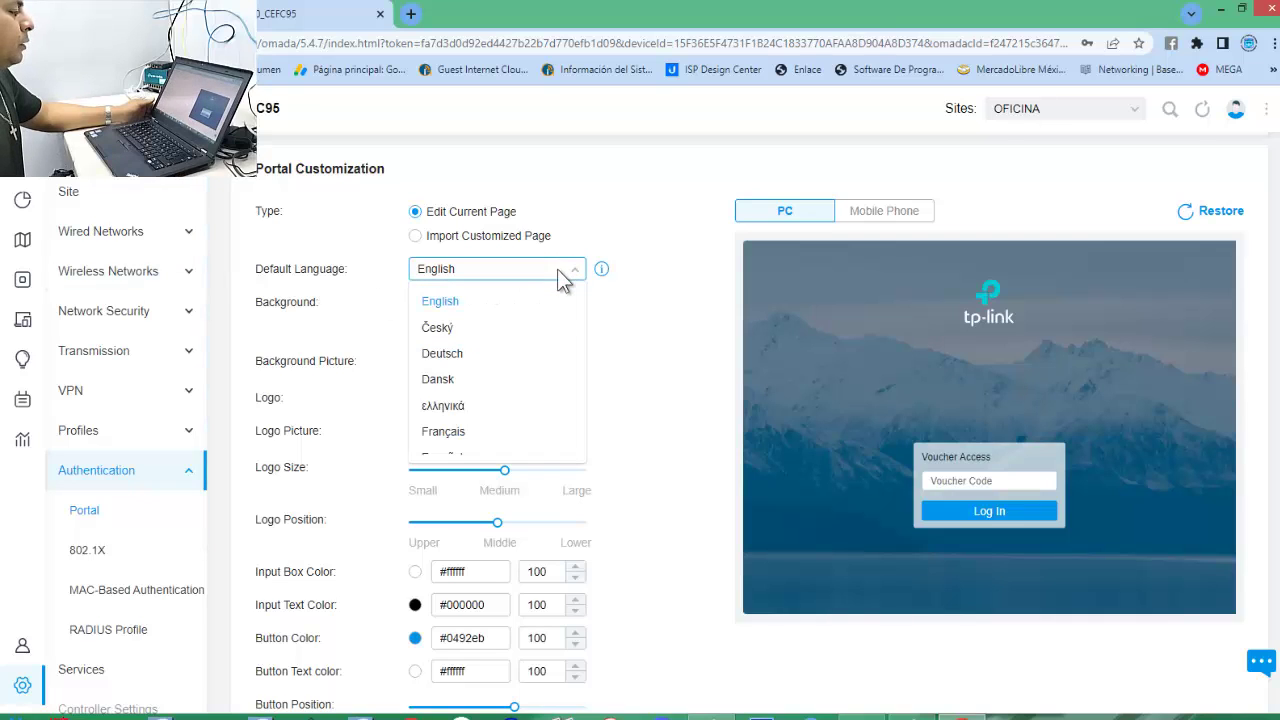
scroll(476, 385, "down", 1)
left_click(474, 387)
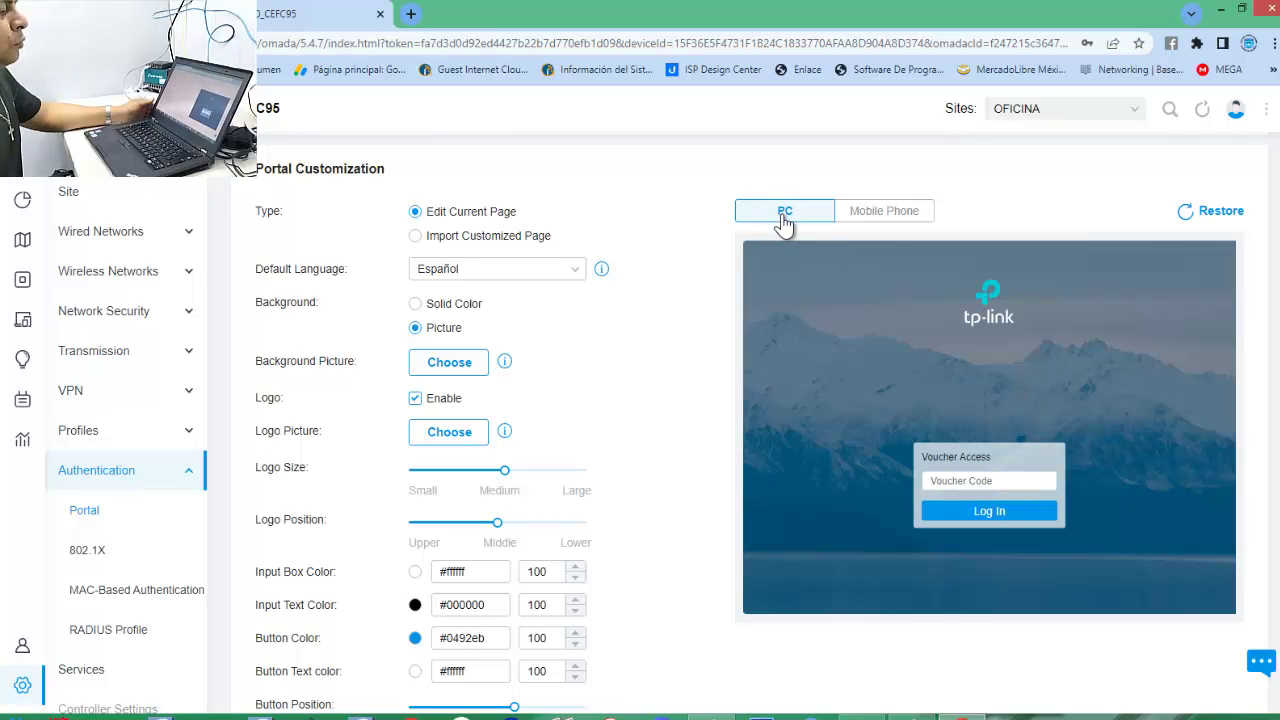
left_click(890, 213)
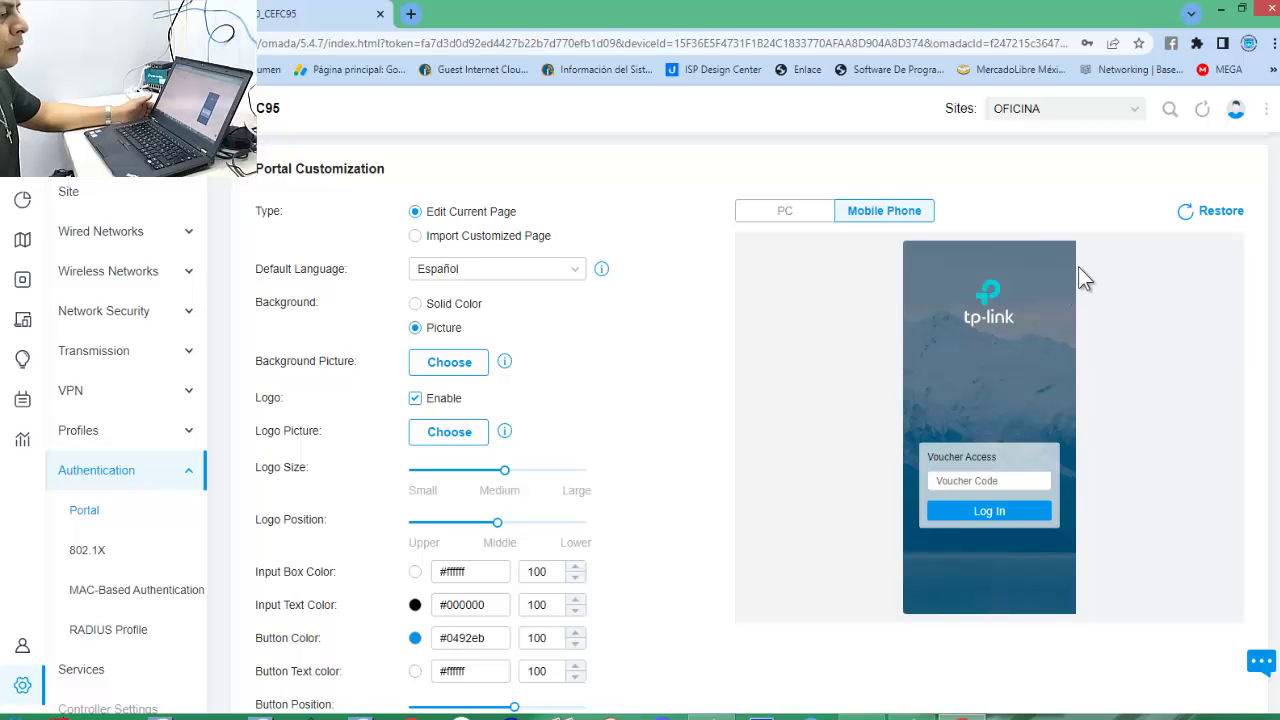
left_click(785, 222)
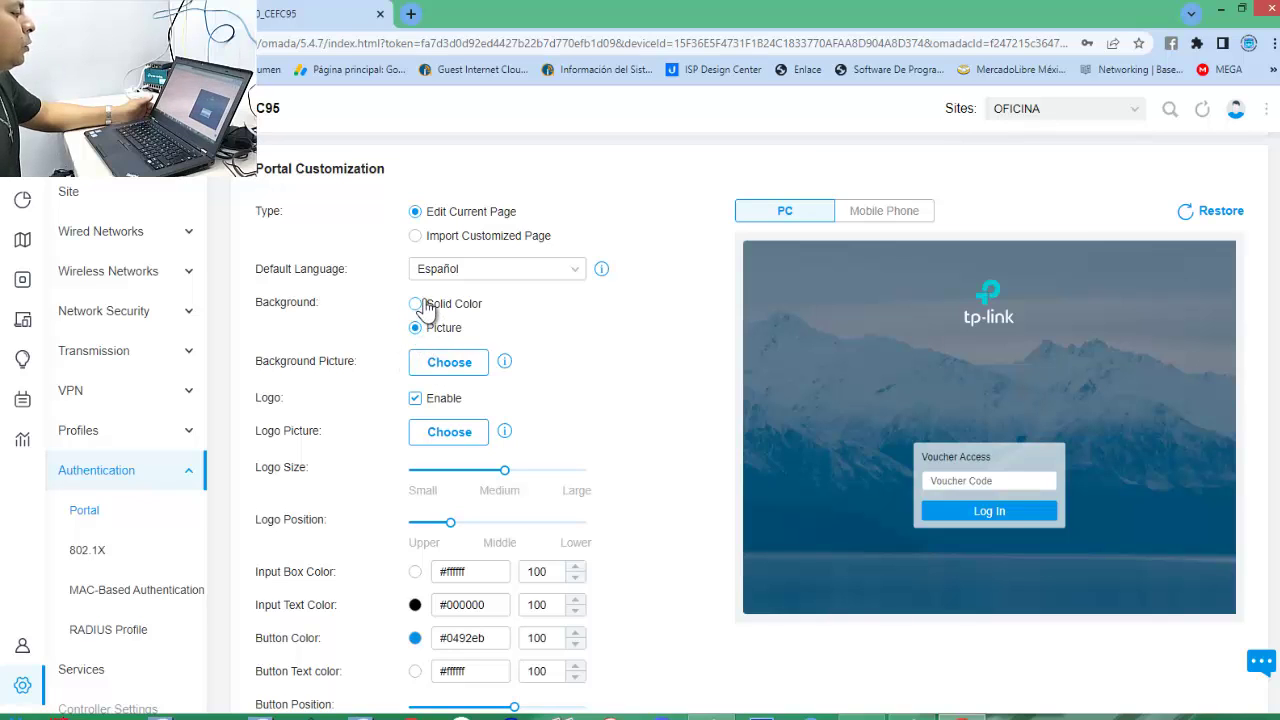
left_click(419, 310)
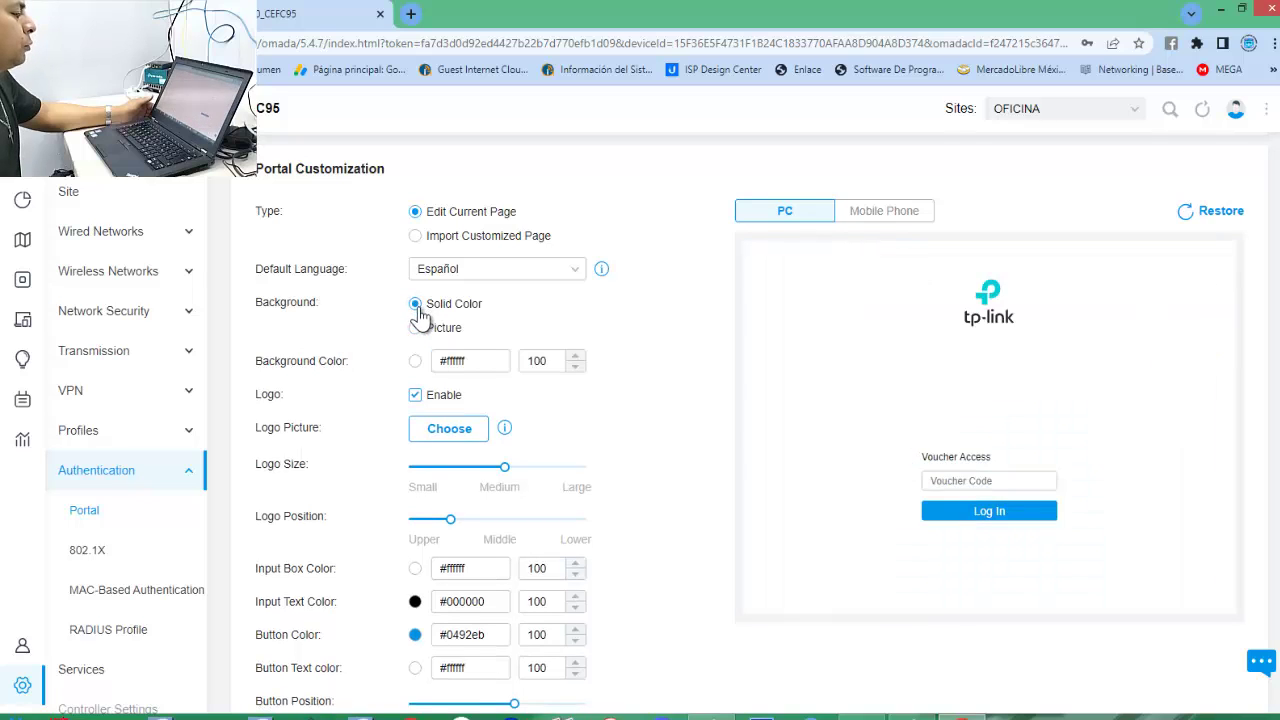
left_click(415, 362)
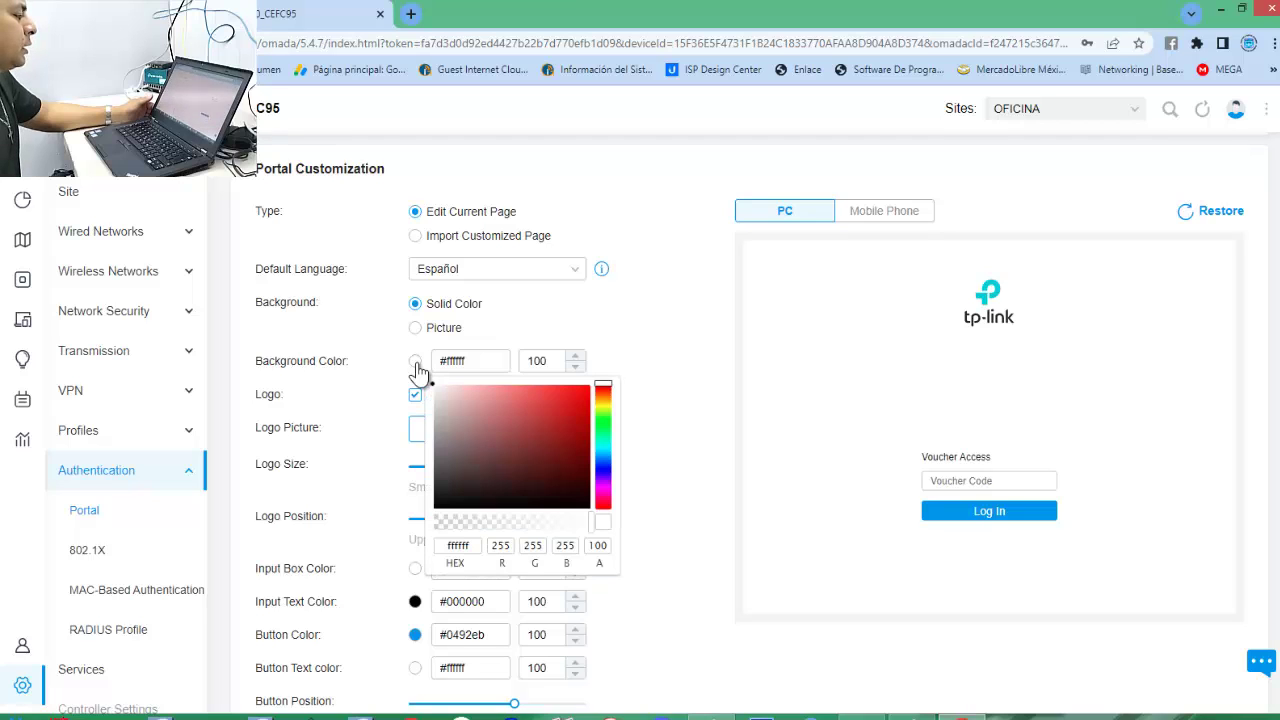
left_click(577, 392)
left_click(577, 427)
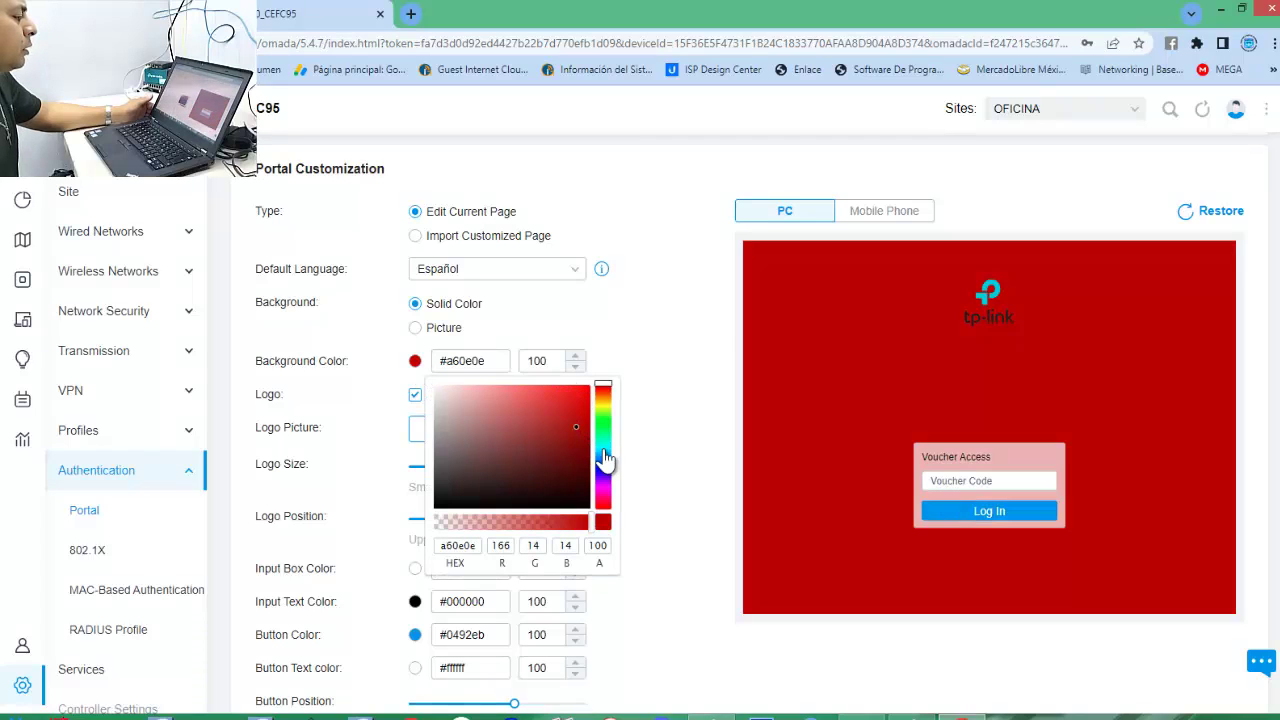
left_click(603, 448)
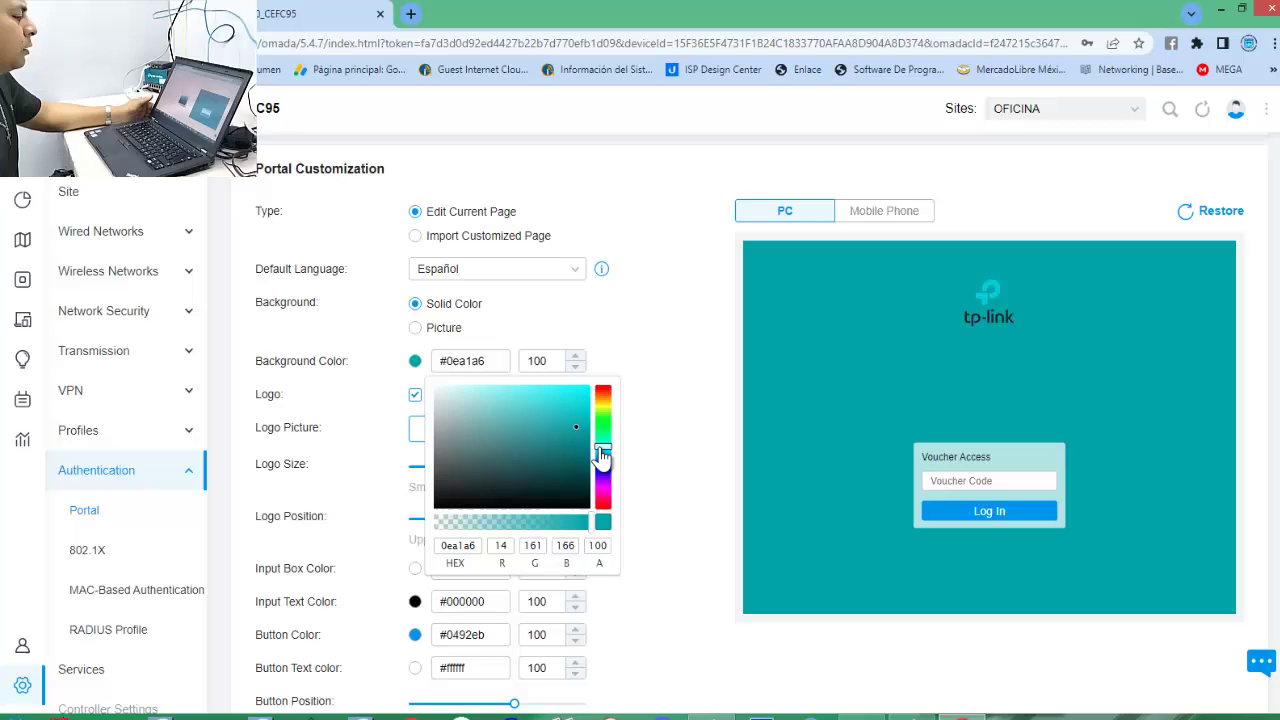
left_click(586, 391)
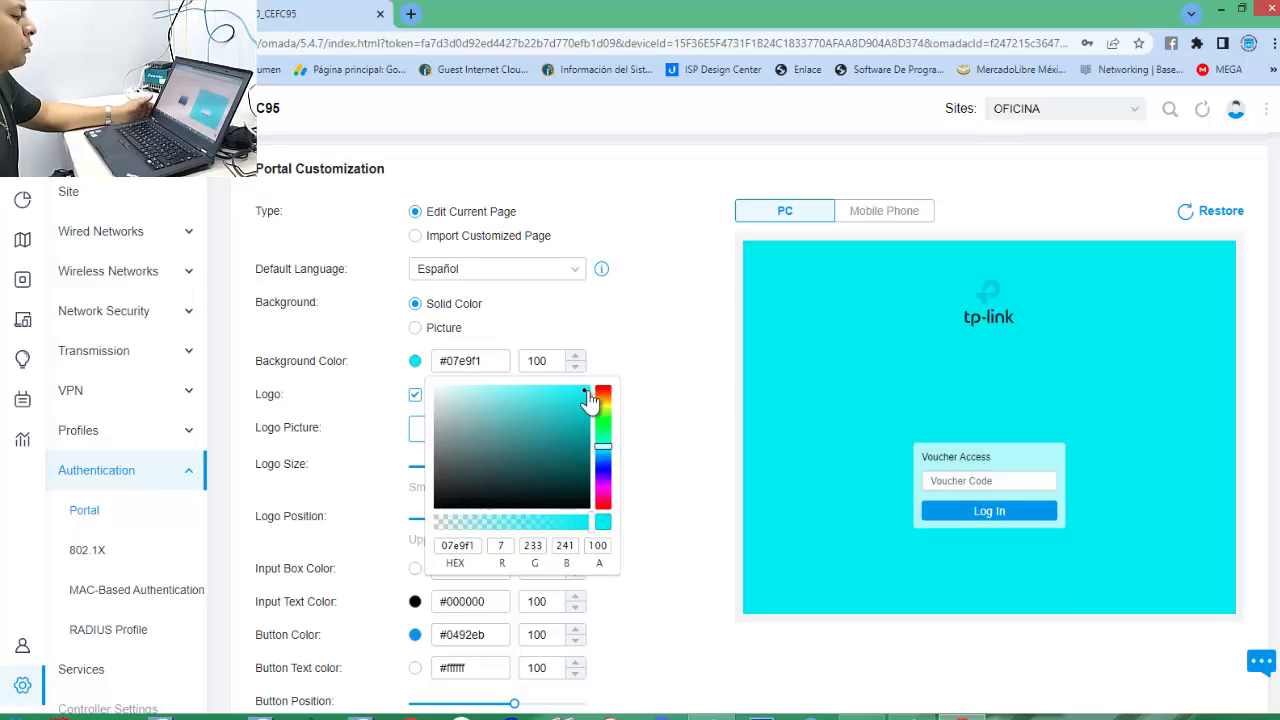
left_click(575, 463)
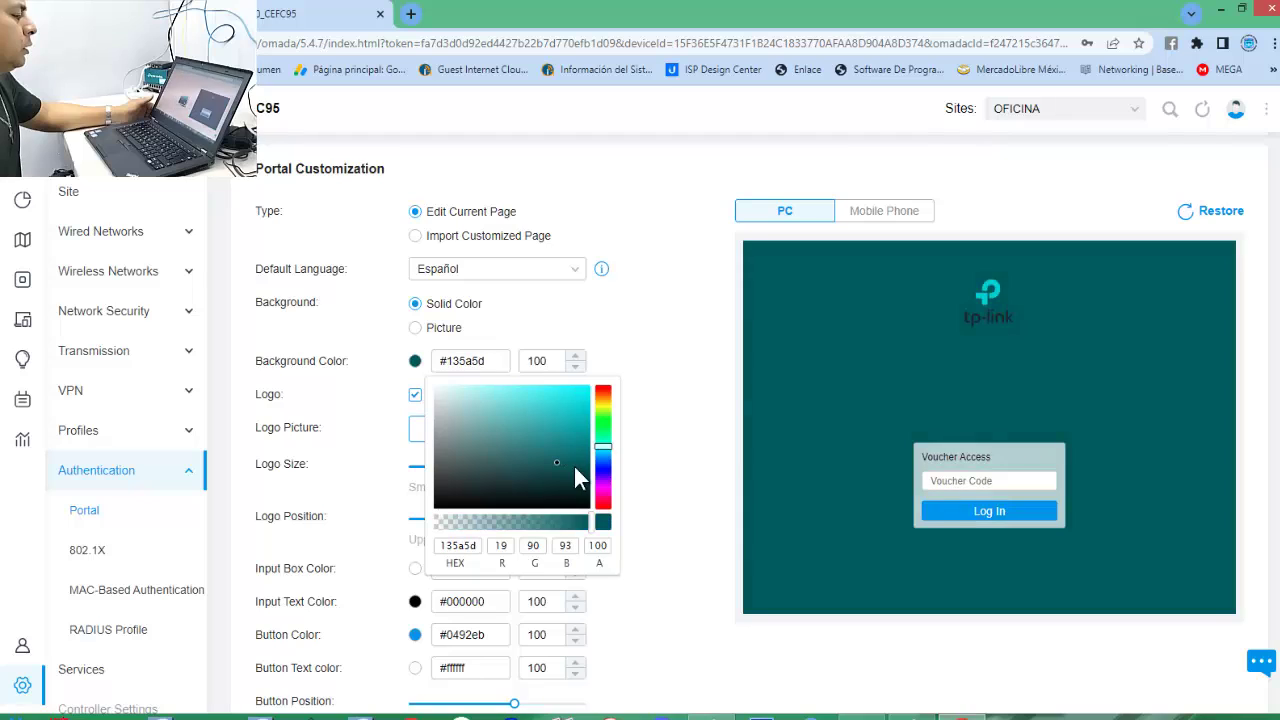
left_click(584, 400)
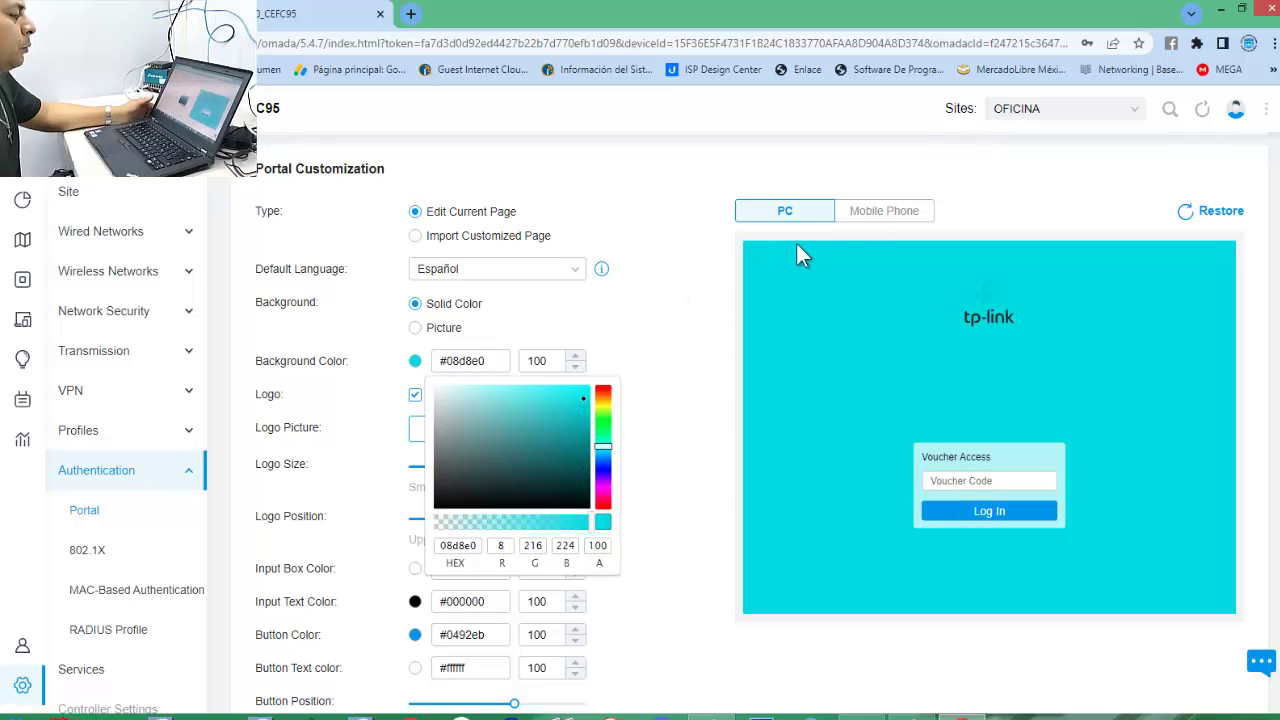
left_click(871, 214)
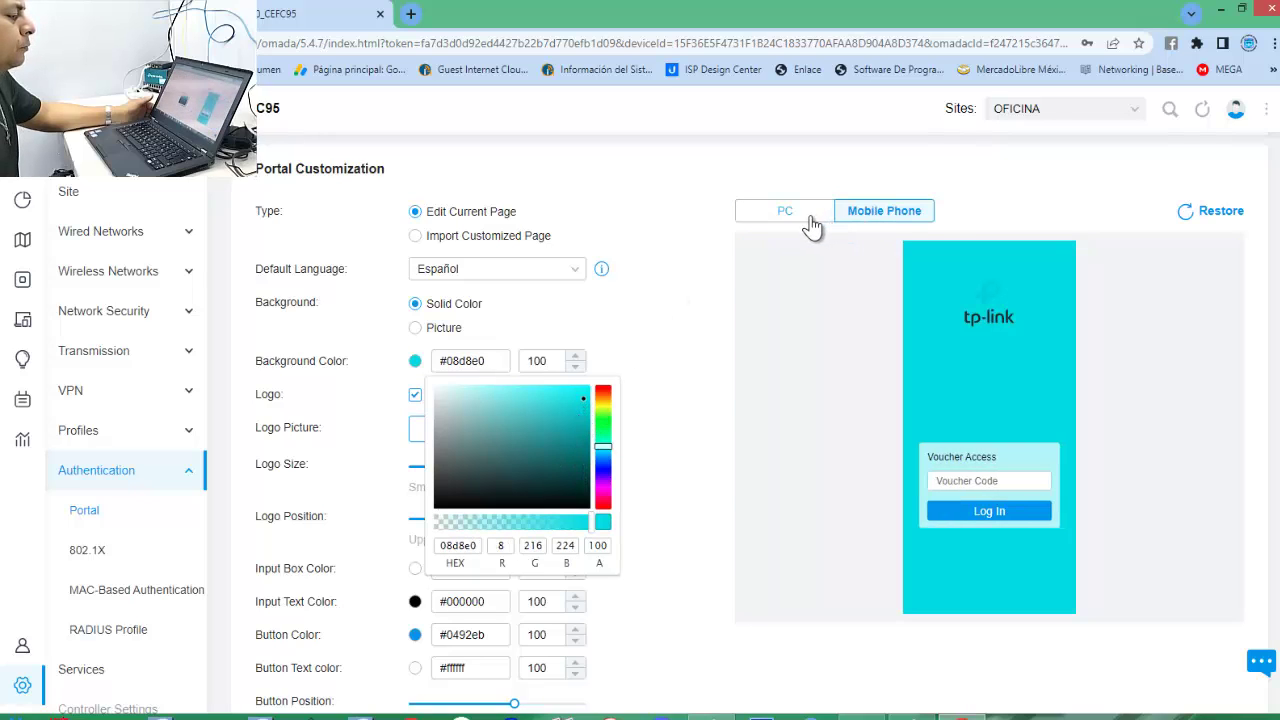
left_click(780, 216)
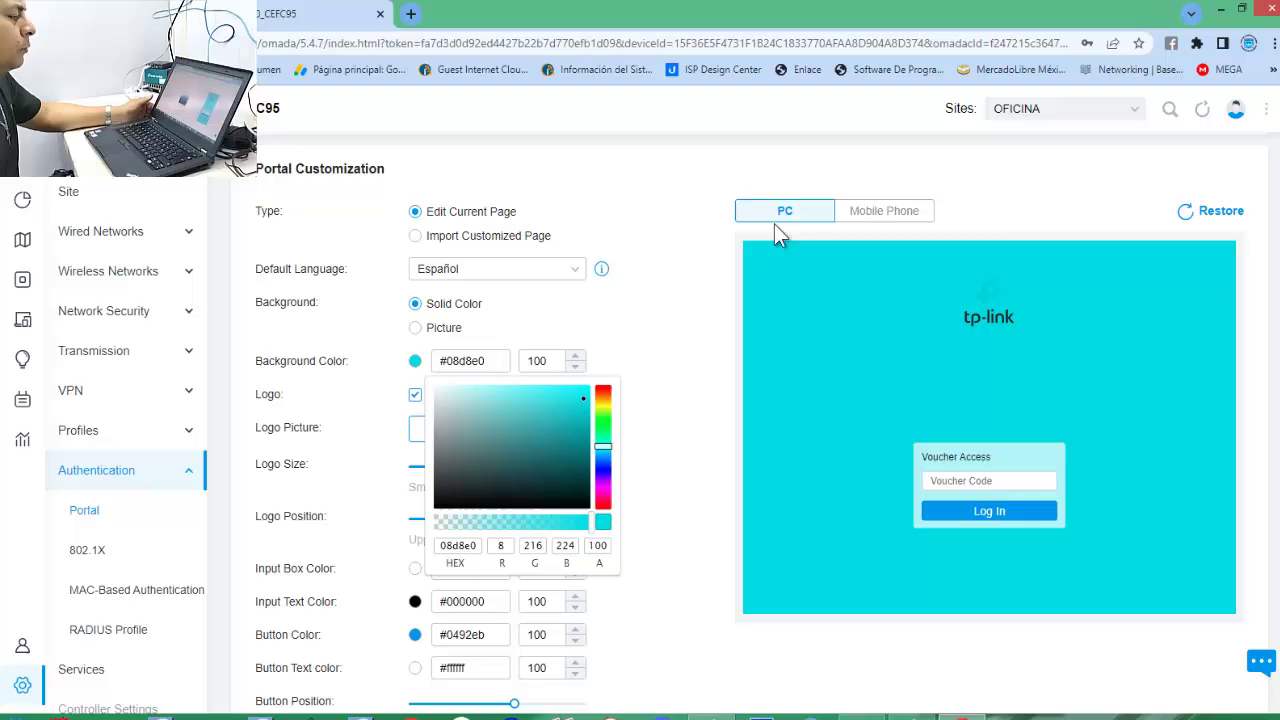
left_click(417, 330)
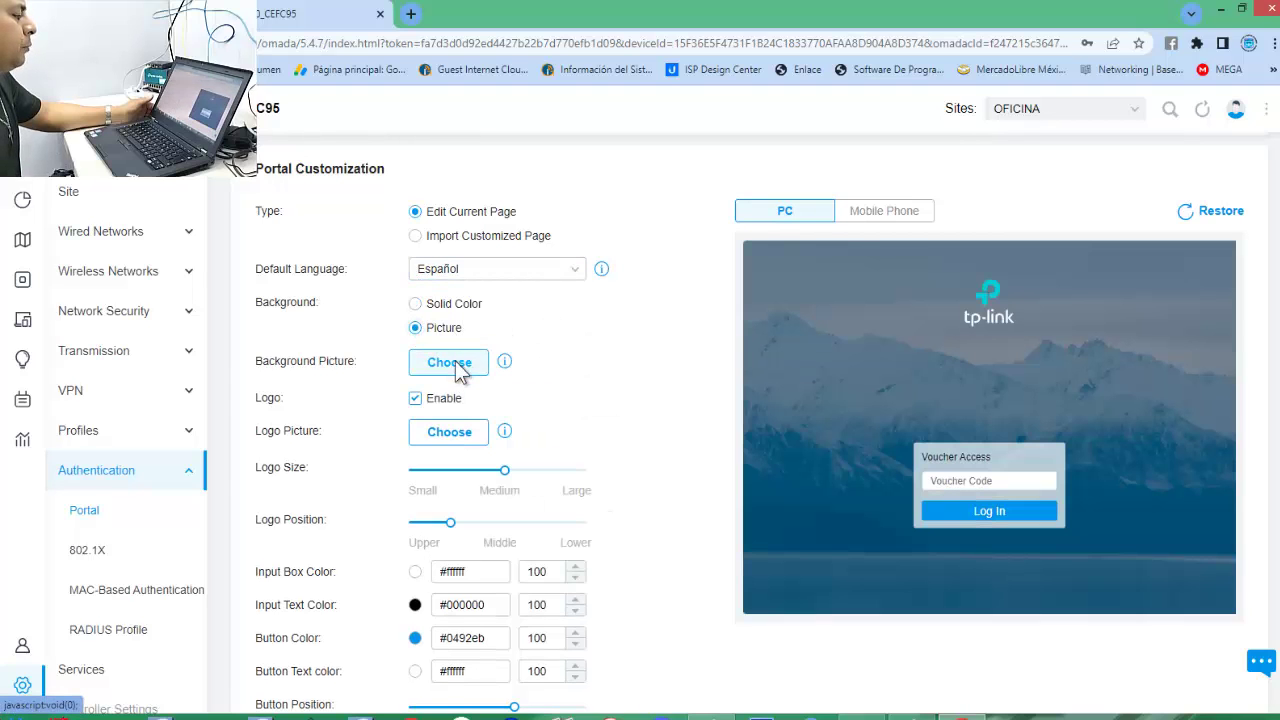
Load the pngtree-tech-line-background image as the portal Background Picture.
left_click(457, 364)
left_click(885, 407)
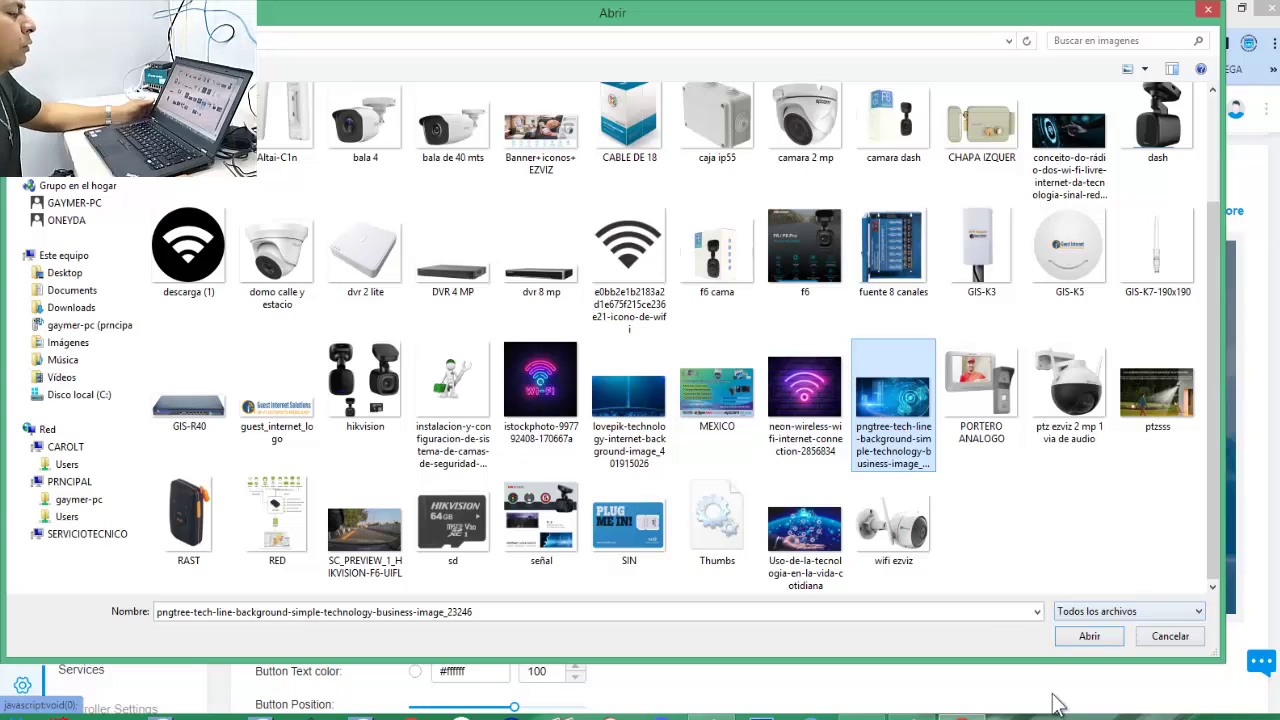
left_click(1100, 641)
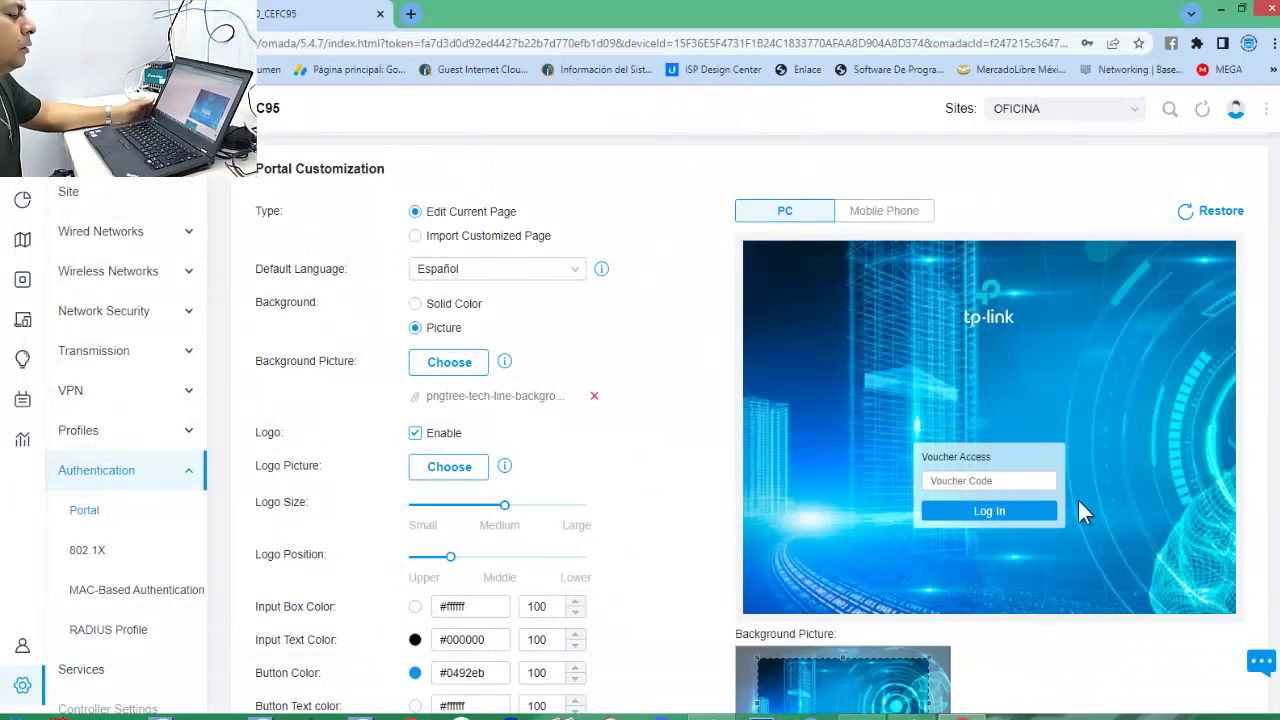
Resize the background crop box to cover the whole tech-line image.
scroll(1080, 500, "down", 3)
left_click_drag(837, 460, 895, 448)
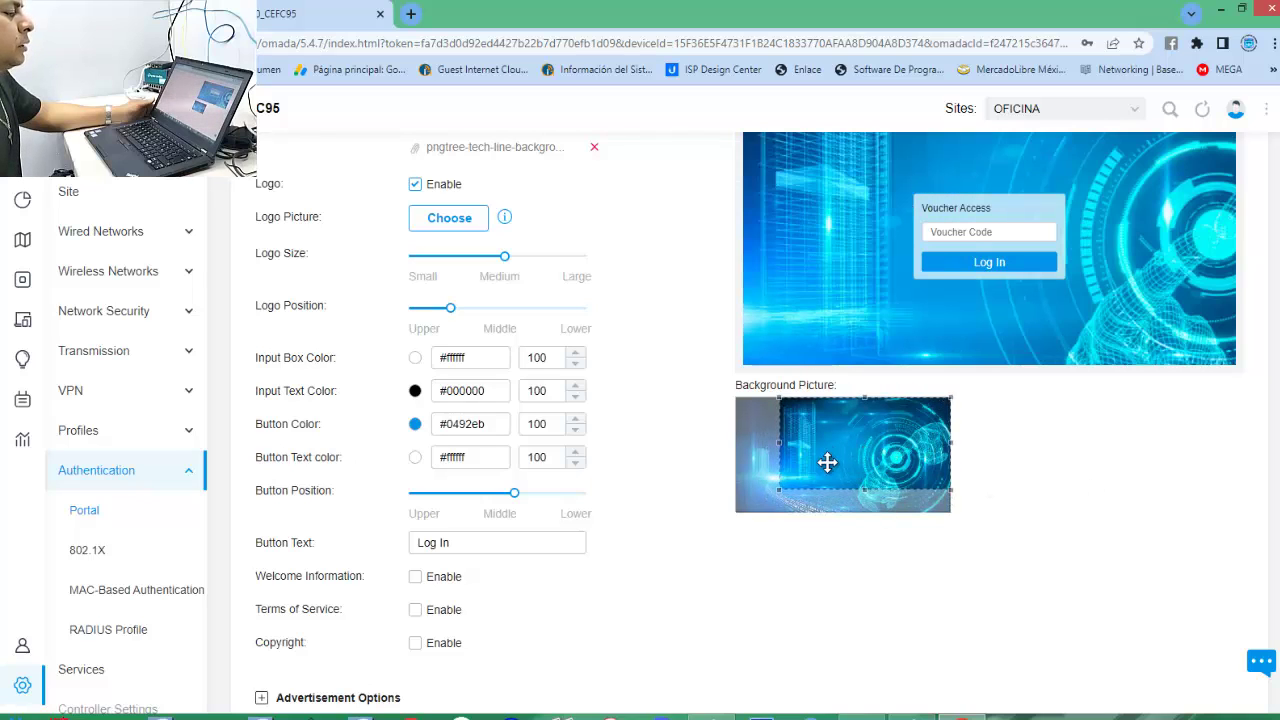
scroll(1055, 578, "up", 2)
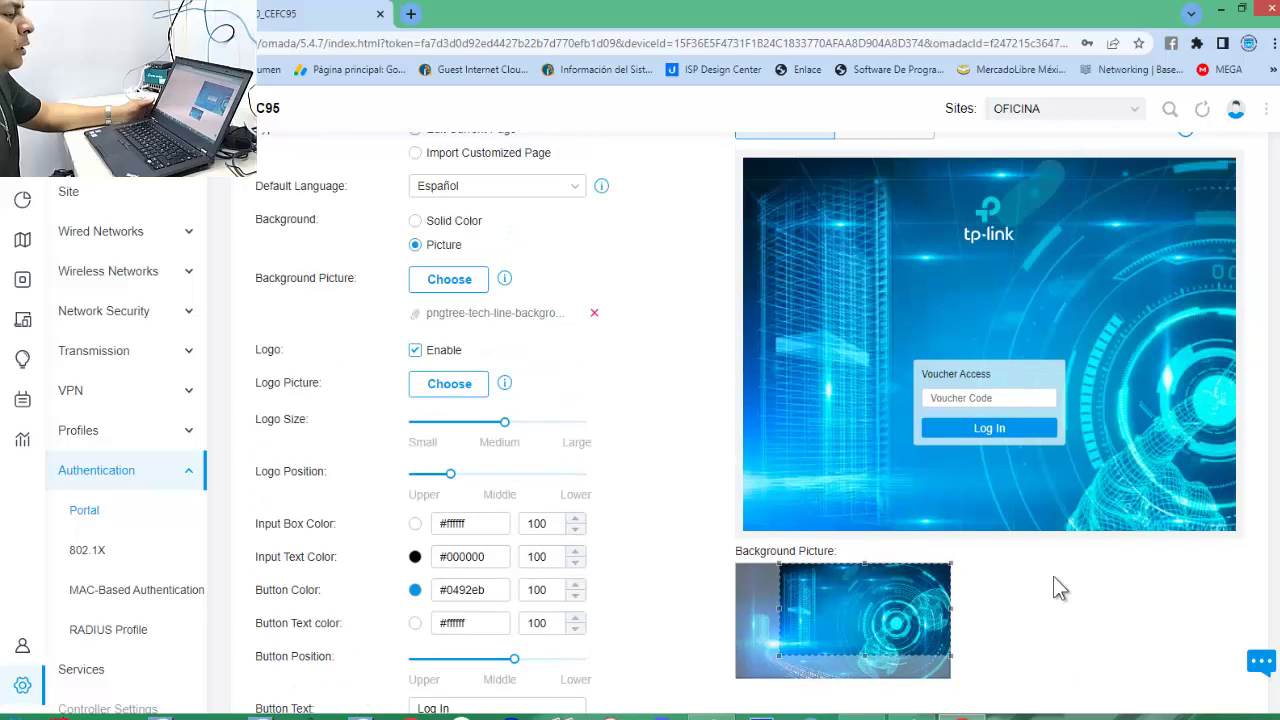
scroll(1046, 585, "down", 1)
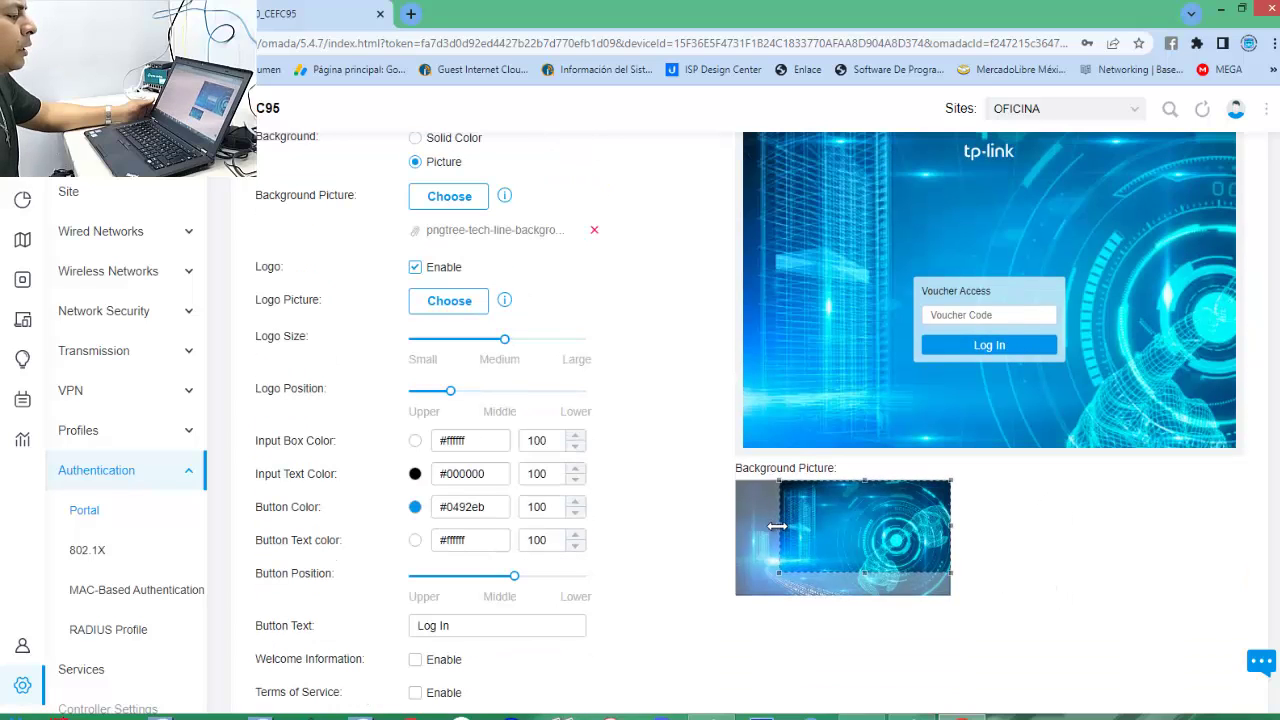
left_click_drag(785, 528, 829, 531)
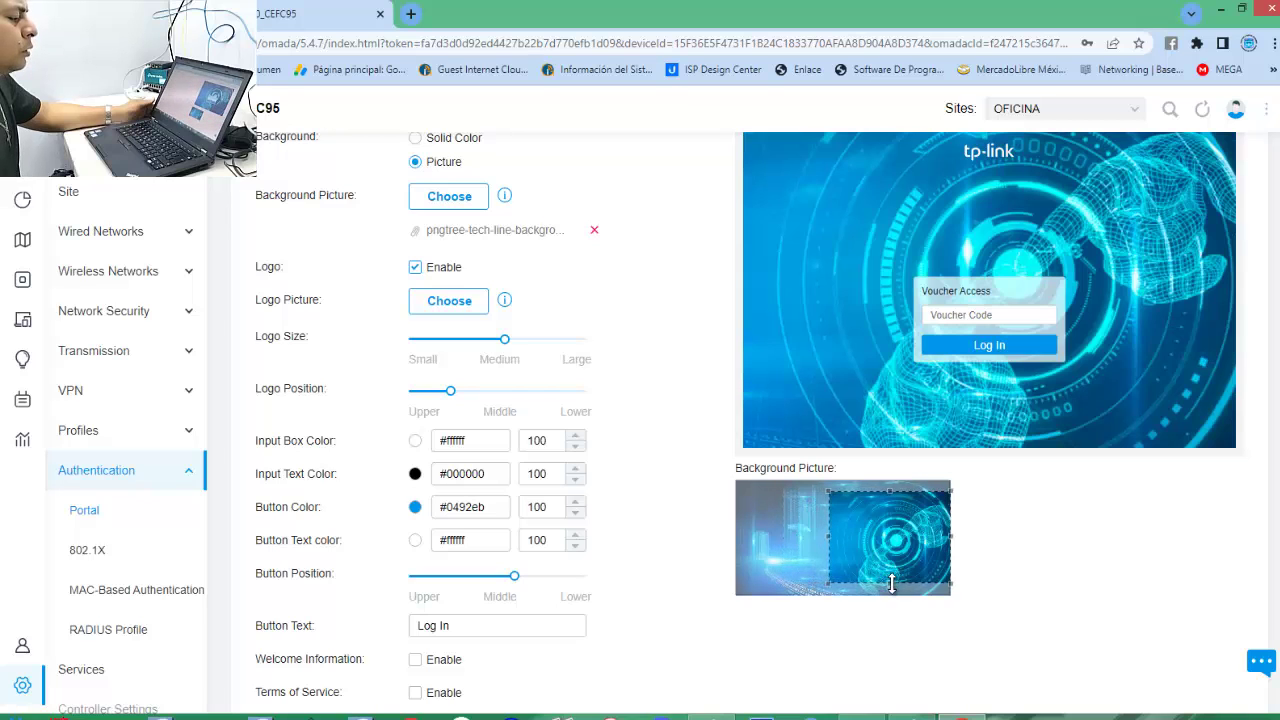
left_click_drag(892, 584, 900, 599)
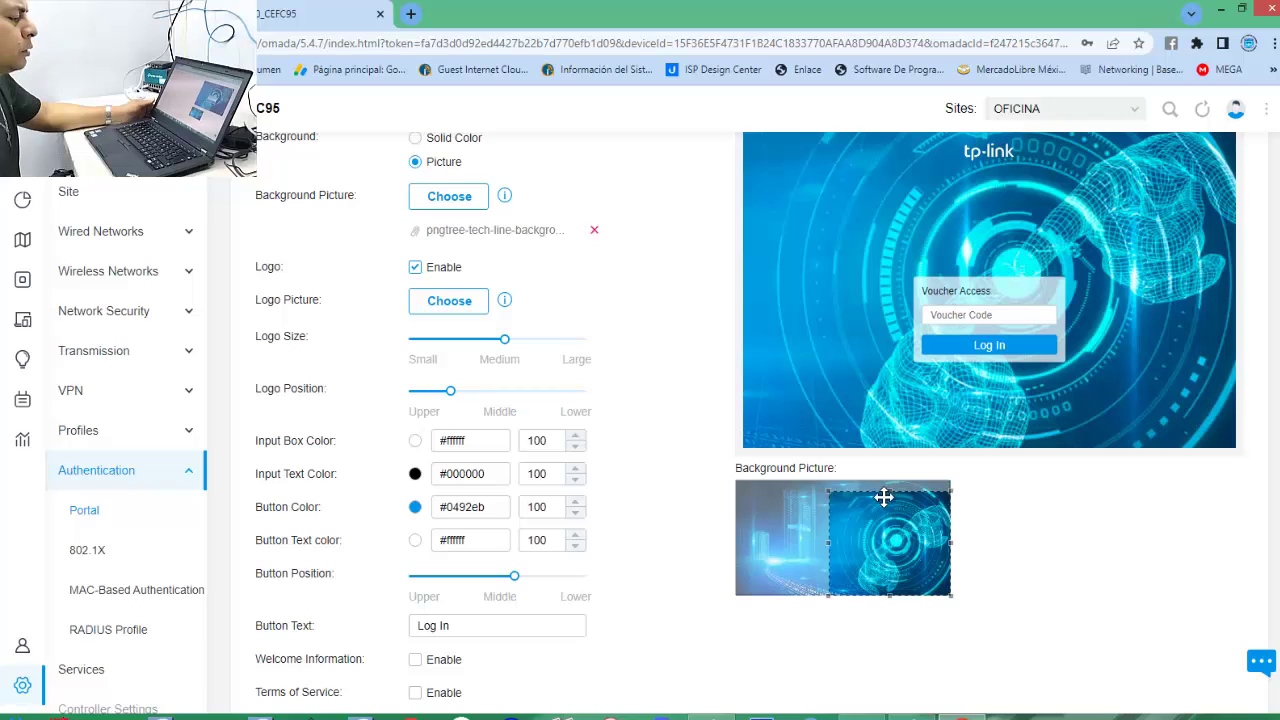
left_click_drag(891, 494, 908, 616)
left_click_drag(908, 494, 907, 488)
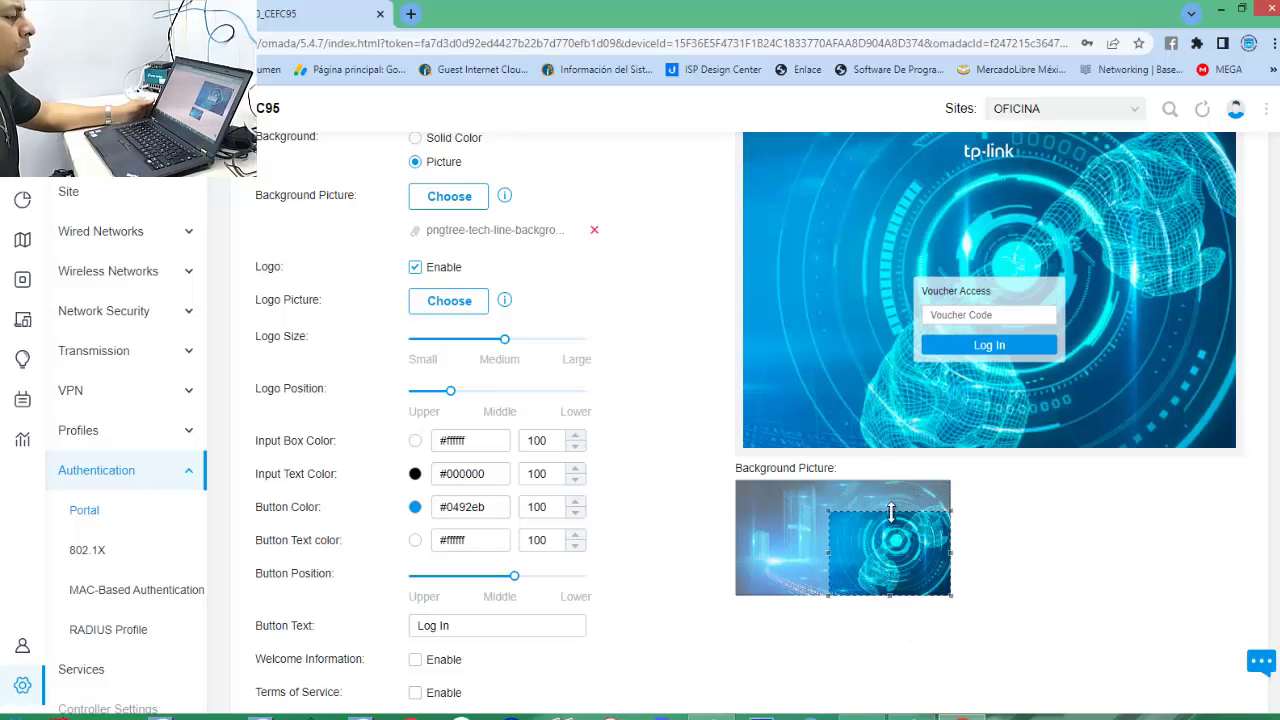
left_click_drag(740, 483, 1069, 588)
scroll(1069, 620, "up", 3)
scroll(1040, 590, "down", 2)
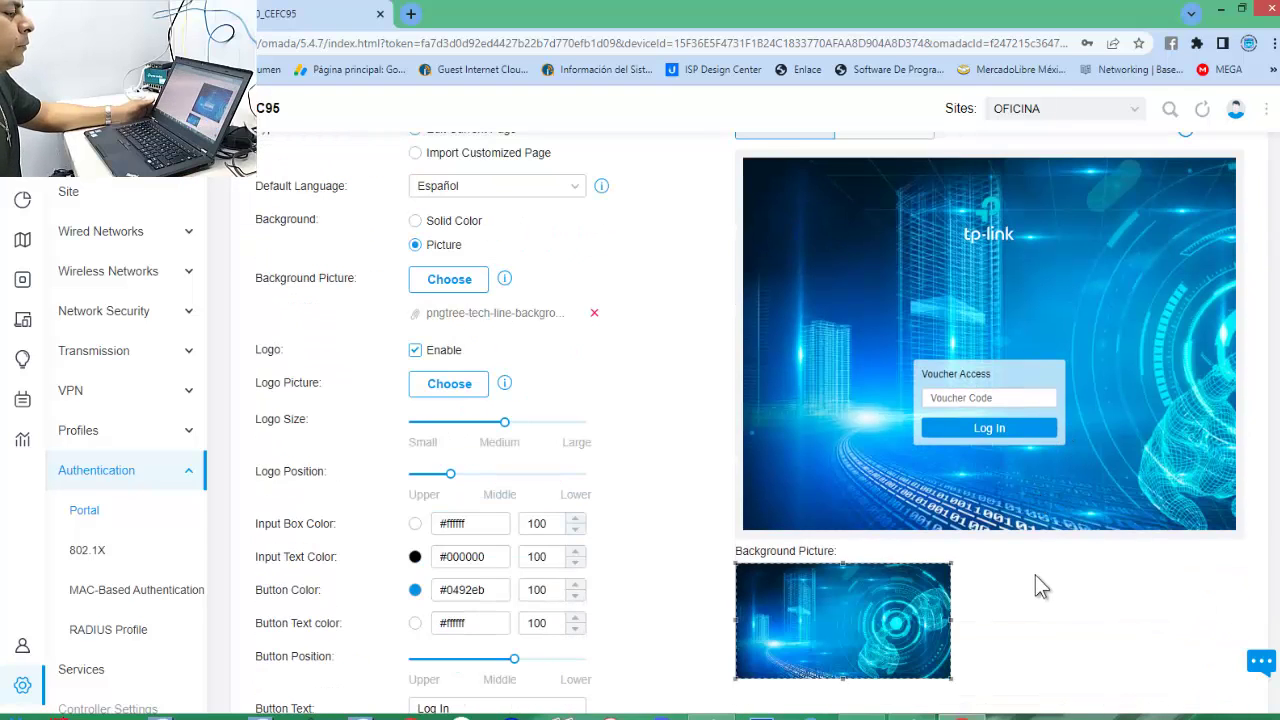
scroll(1034, 576, "down", 2)
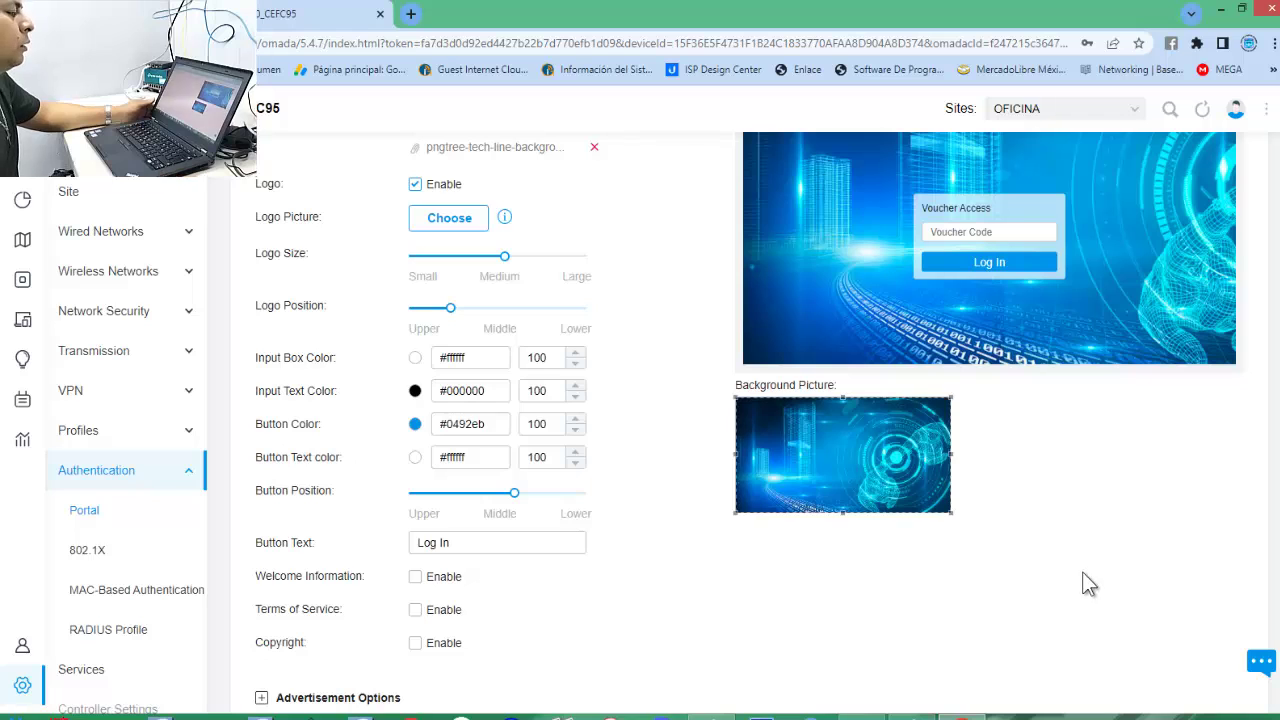
scroll(1079, 583, "up", 2)
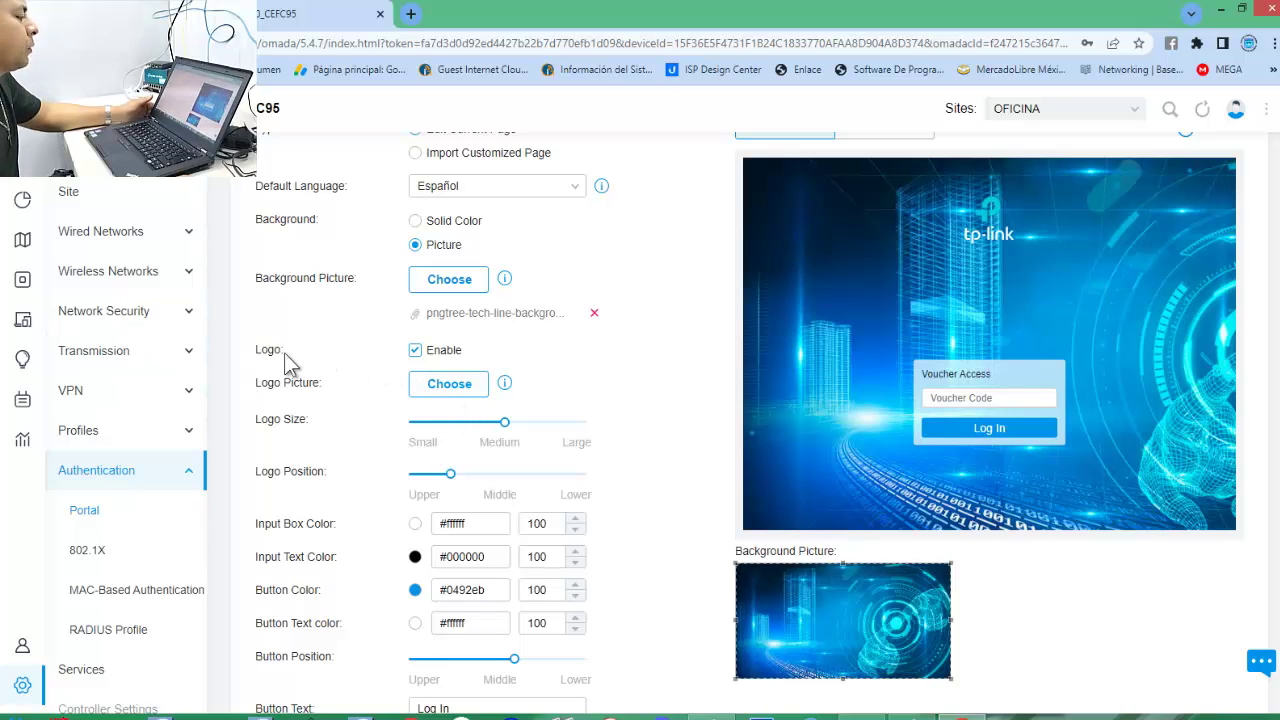
Enable the logo and load the 5g-network-wireless-system image as the Logo Picture.
left_click(416, 354)
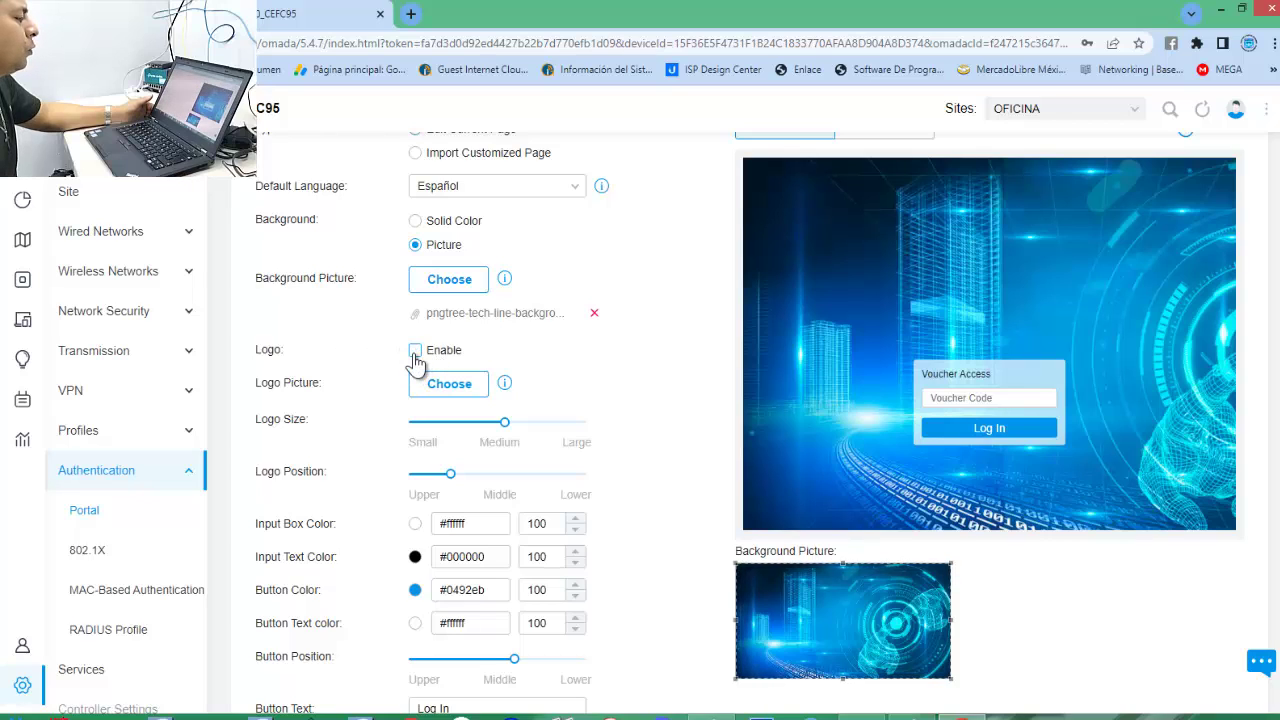
left_click(416, 354)
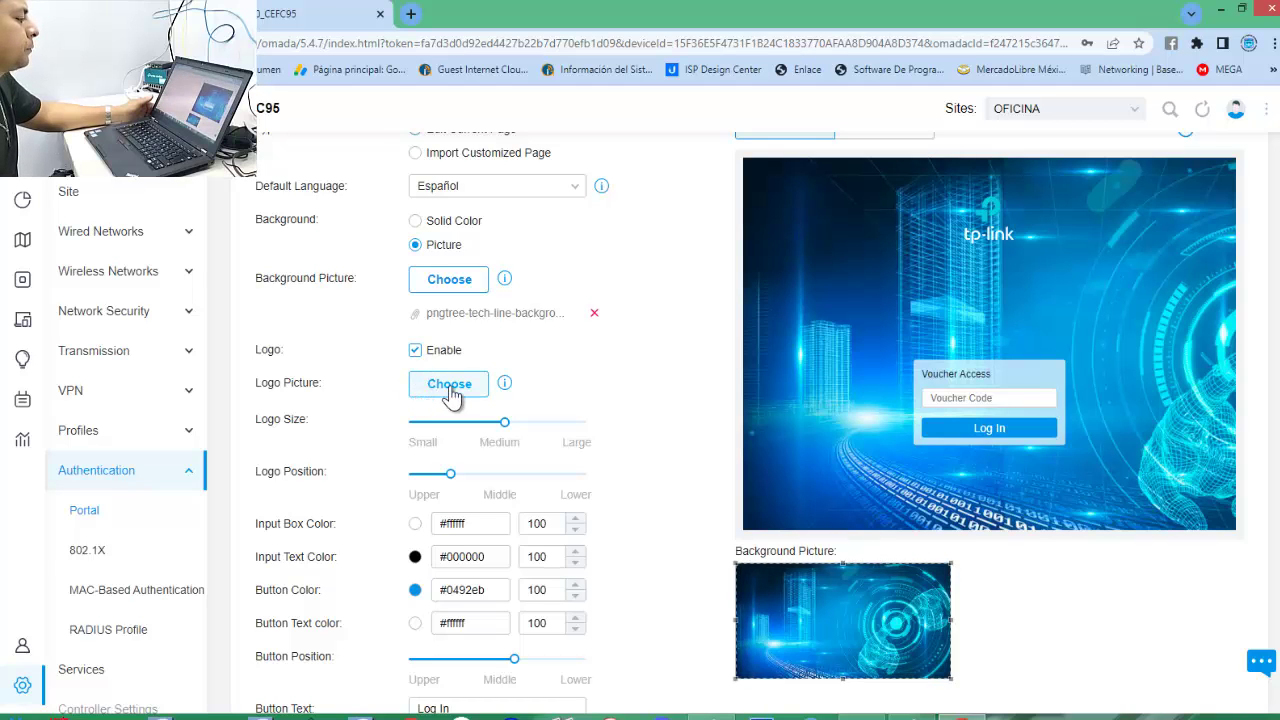
left_click(429, 385)
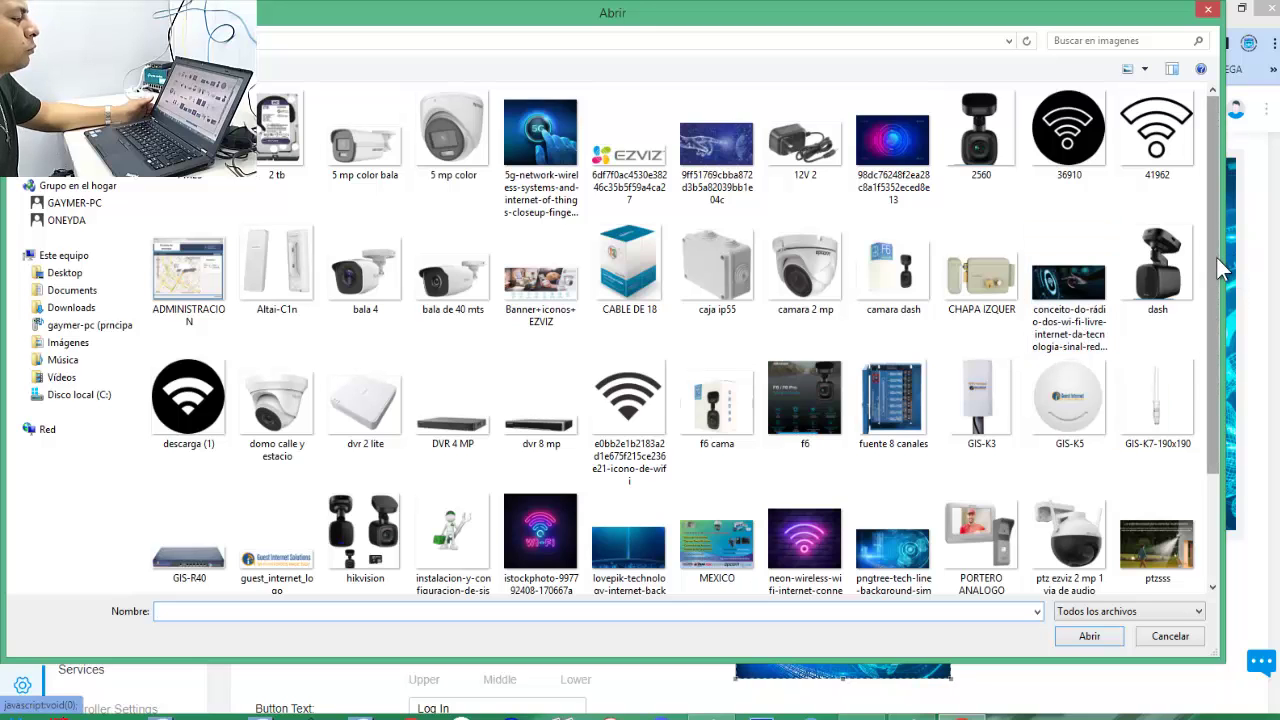
scroll(1232, 350, "down", 2)
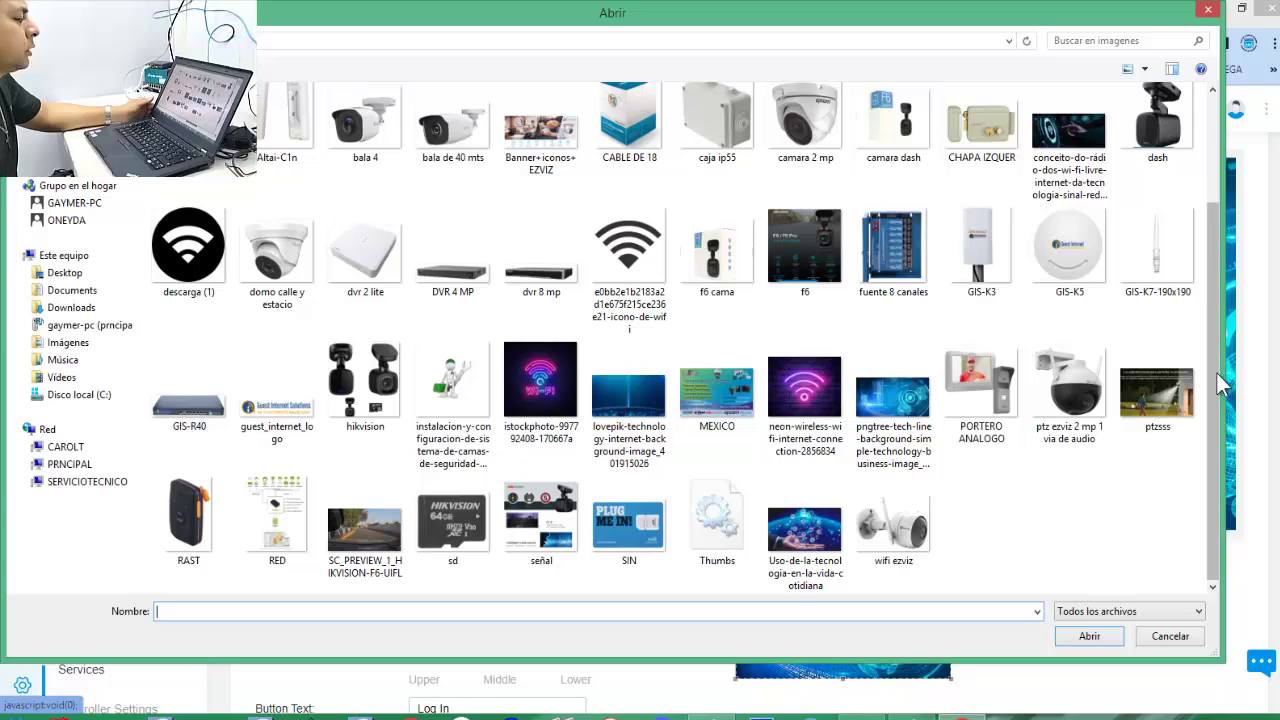
left_click_drag(1212, 366, 1220, 270)
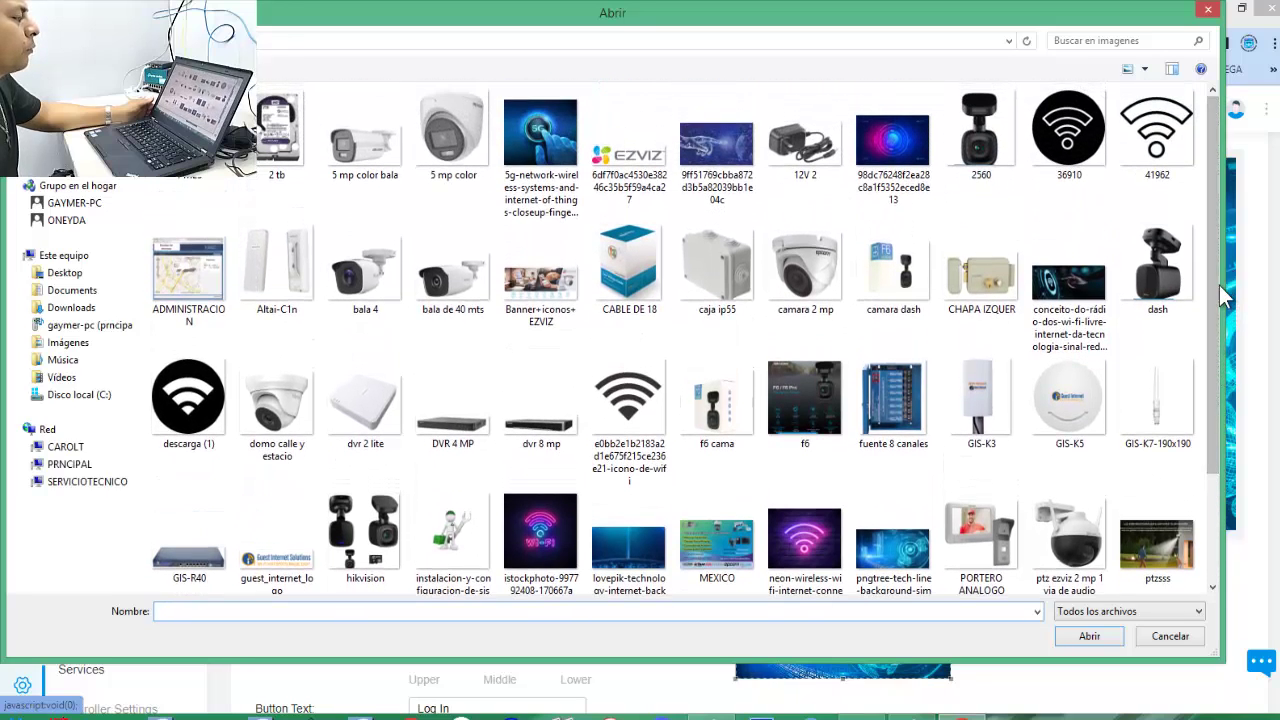
left_click(541, 150)
left_click(1092, 636)
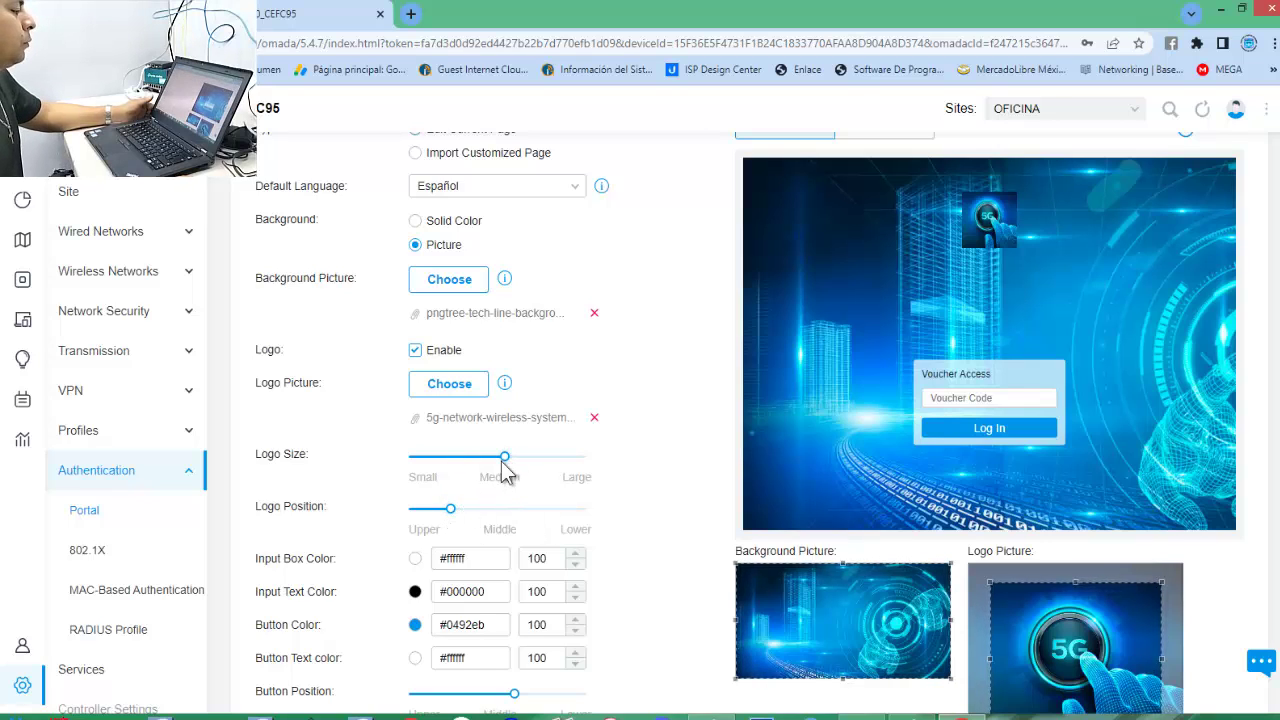
Set the logo to Large size and Lower position.
left_click_drag(507, 458, 602, 472)
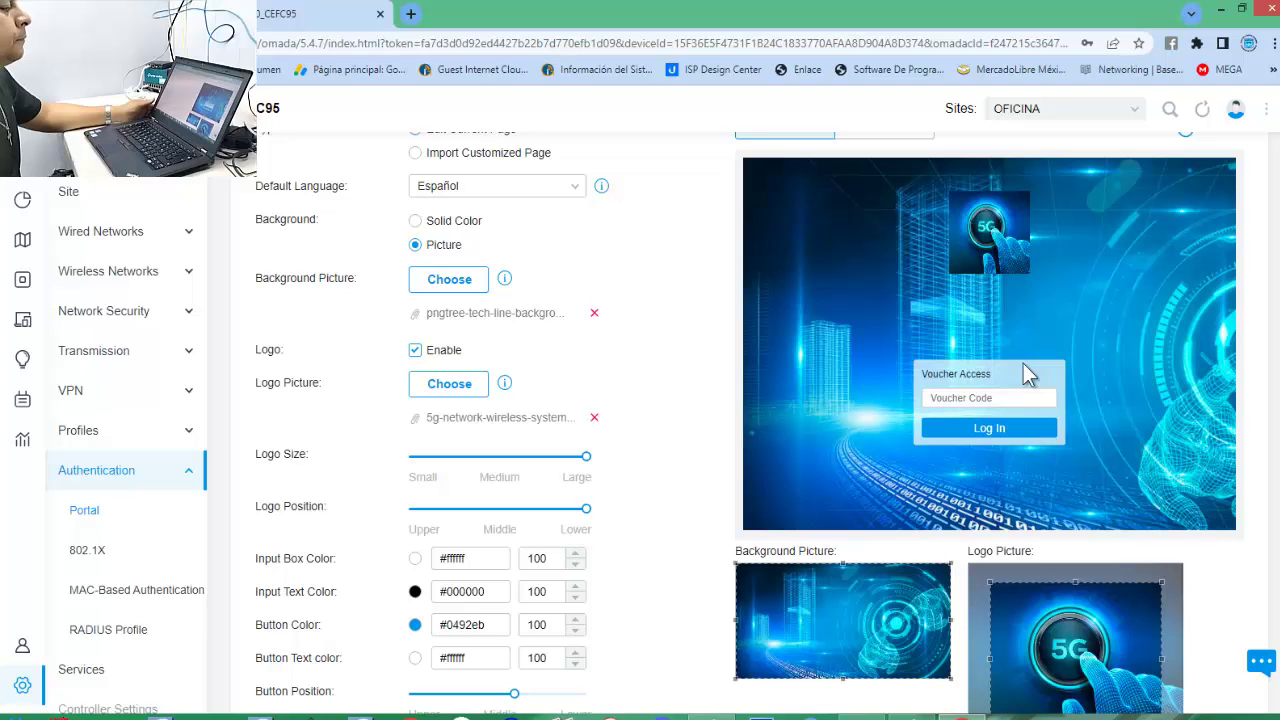
scroll(642, 475, "down", 1)
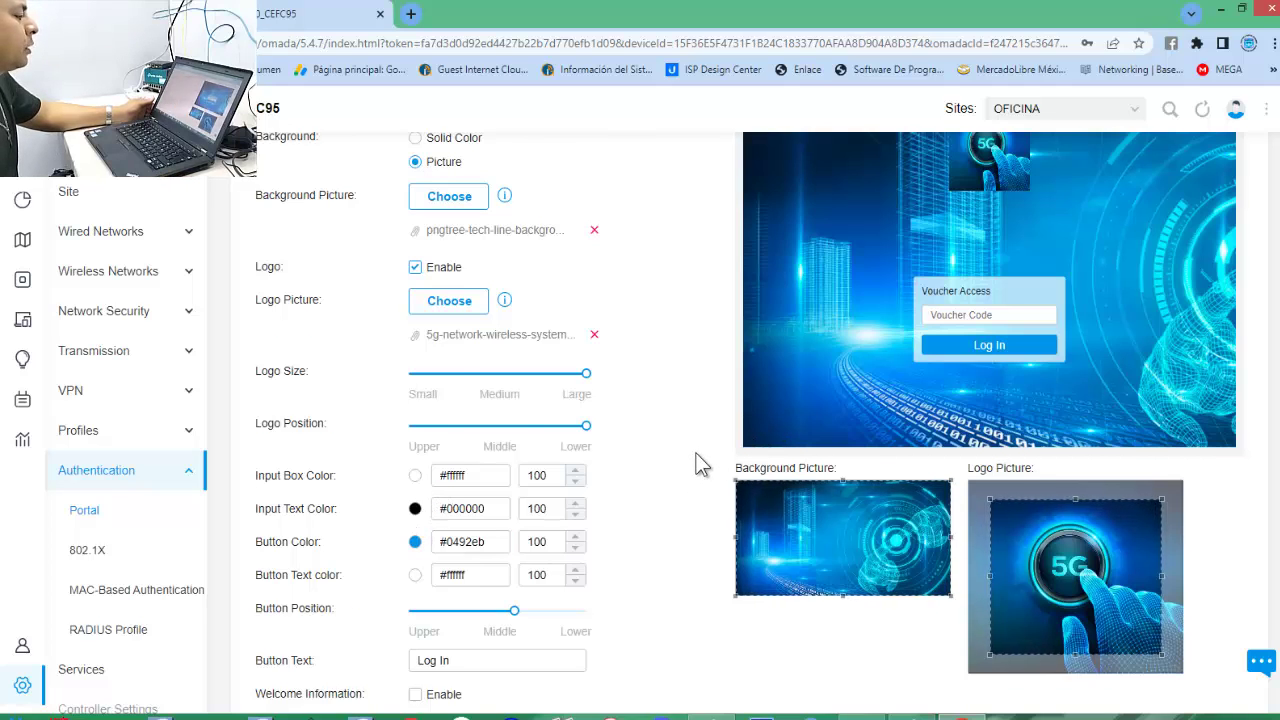
scroll(697, 455, "down", 1)
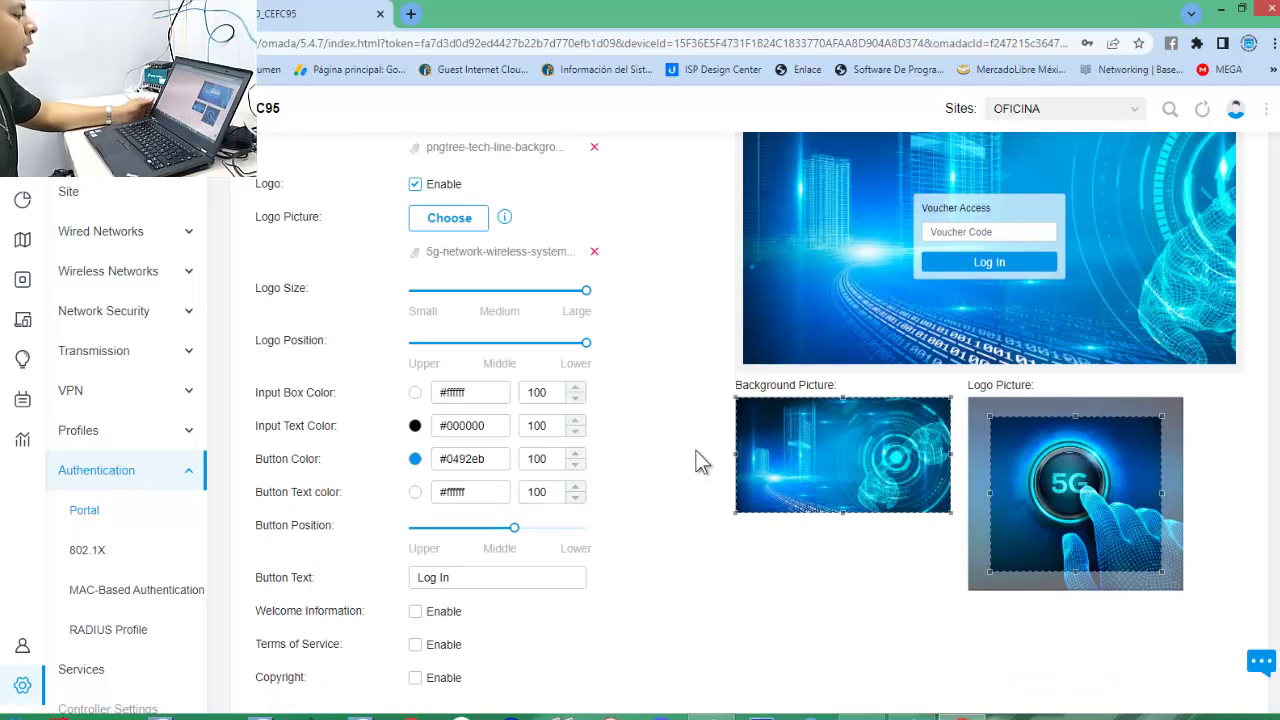
Set the Input Box Color to near-white #fbf5f5.
left_click(415, 393)
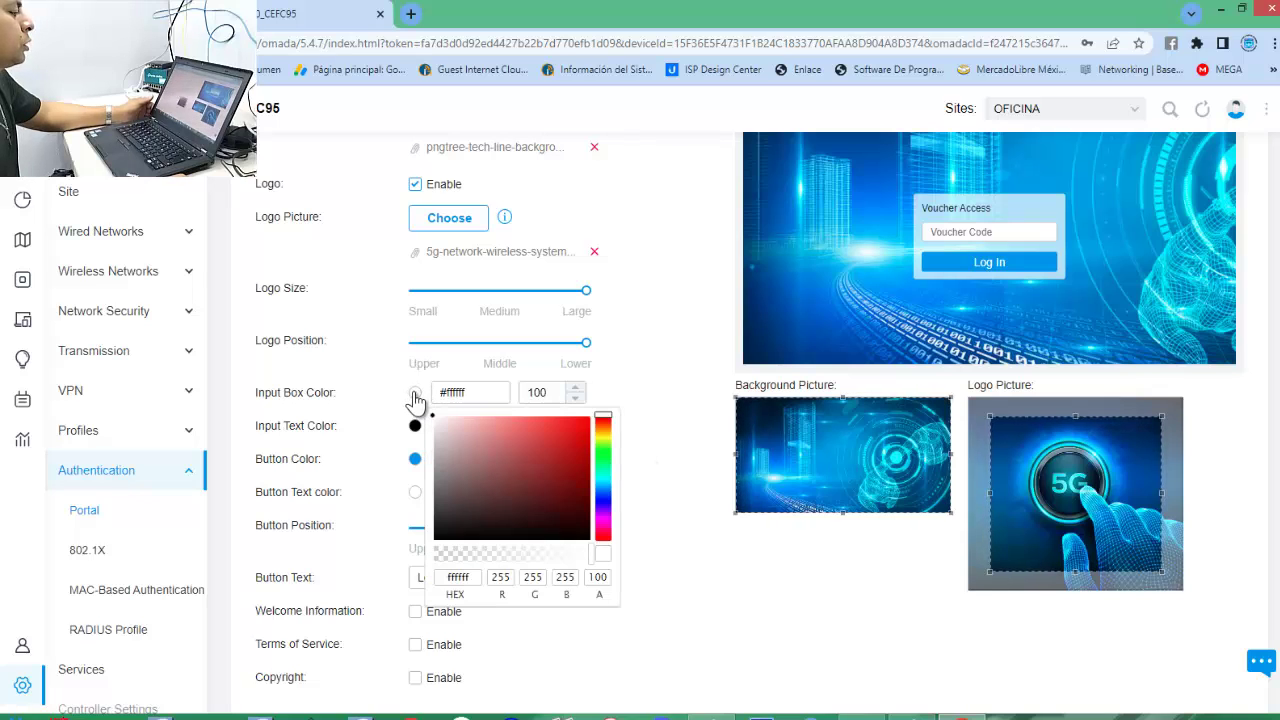
left_click_drag(578, 430, 663, 406)
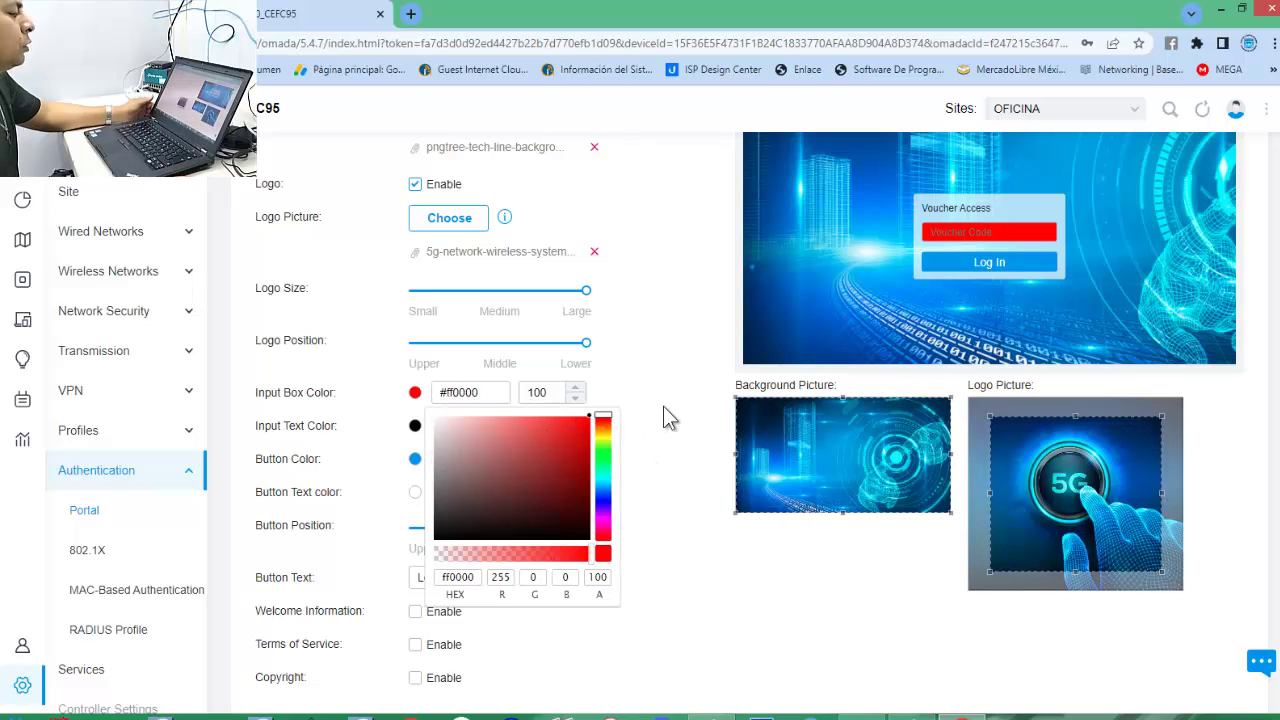
left_click(672, 404)
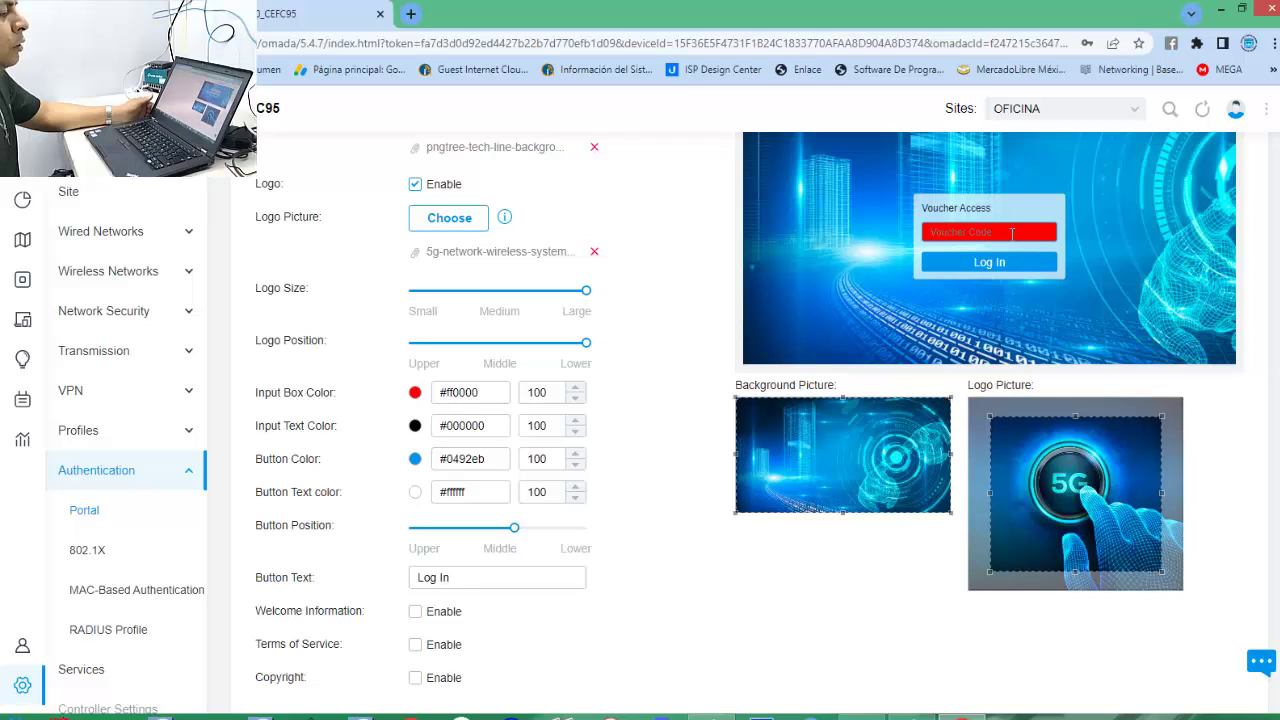
left_click(416, 393)
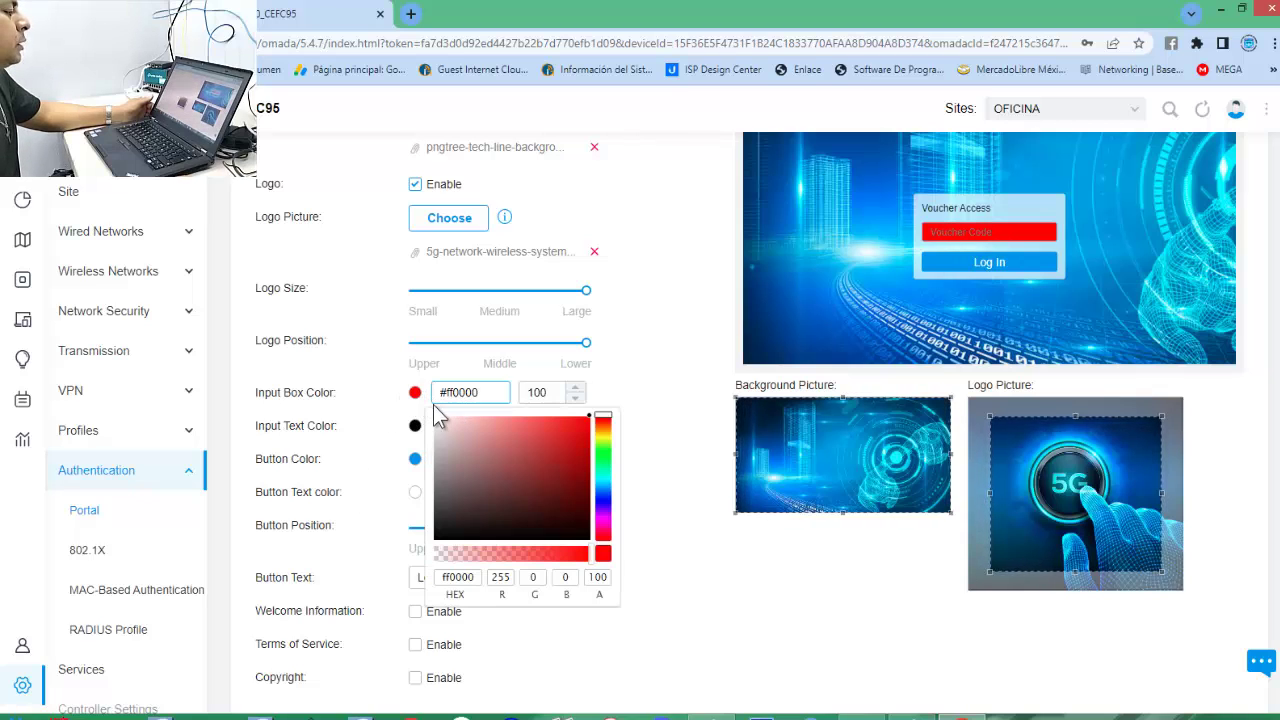
left_click(436, 417)
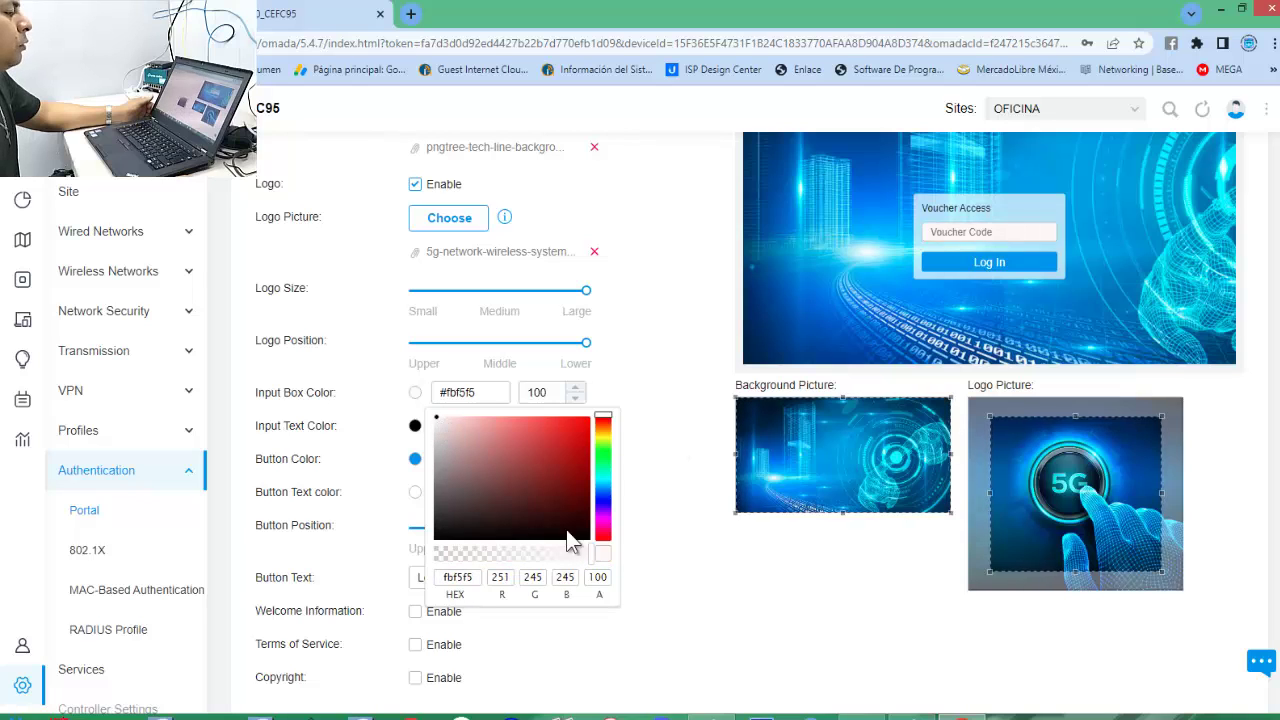
left_click(680, 492)
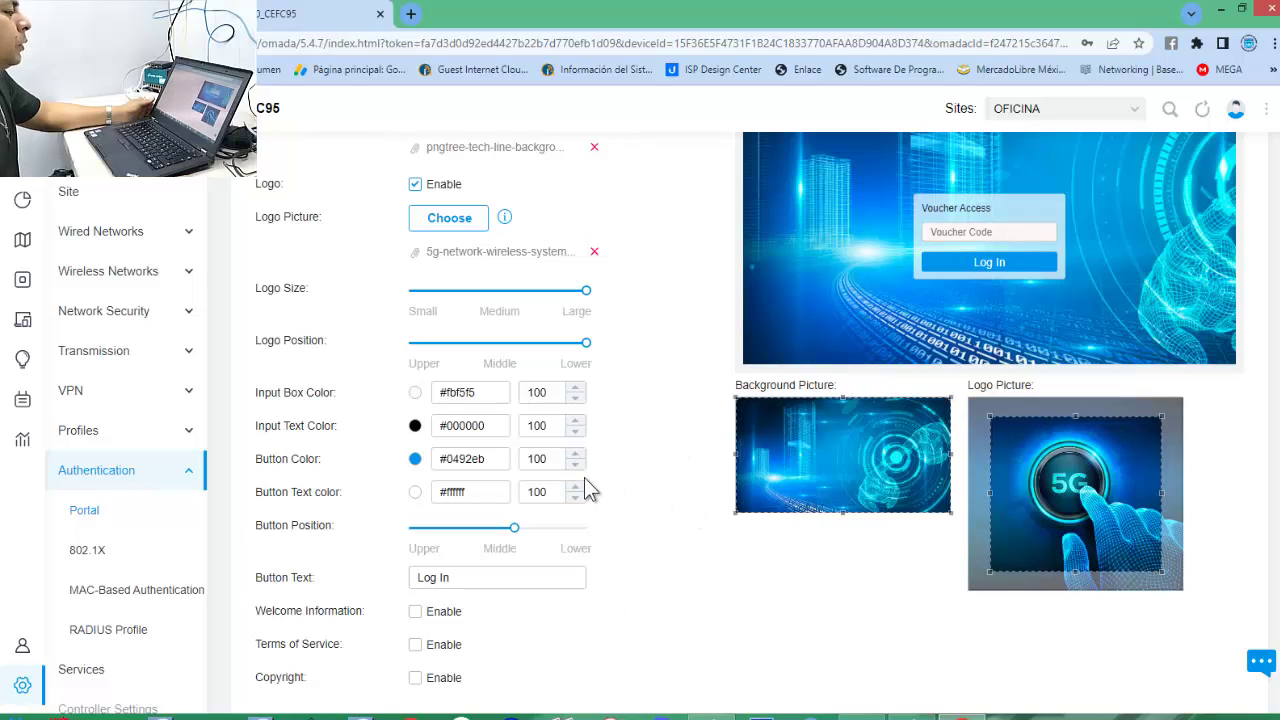
Set the Input Text Color to pink #ff0083.
left_click(416, 428)
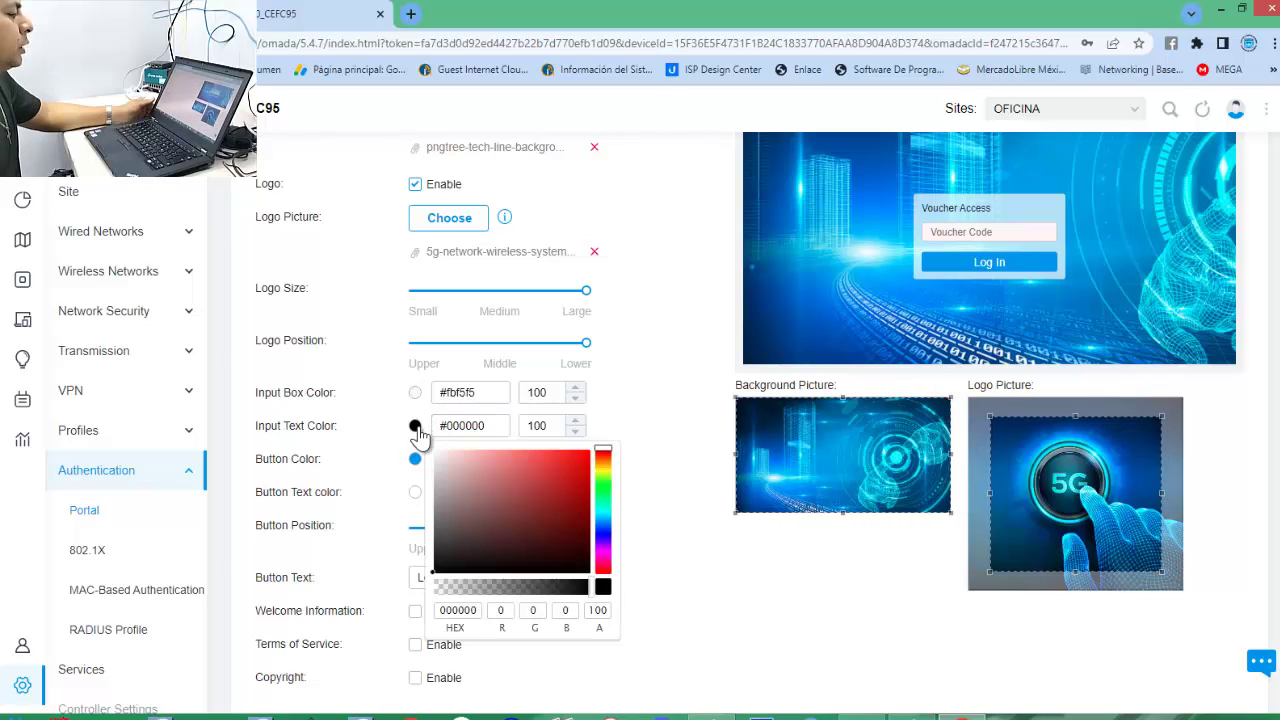
left_click(604, 470)
left_click_drag(585, 456, 607, 436)
left_click(621, 421)
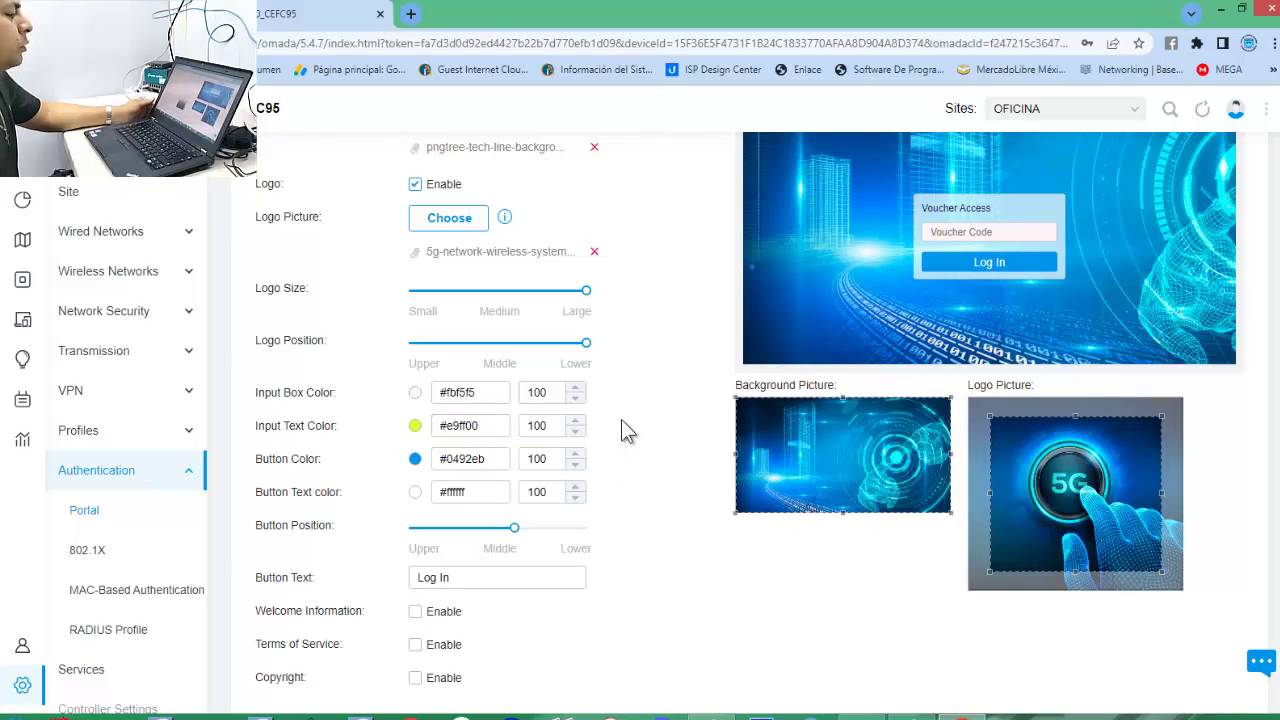
left_click(415, 426)
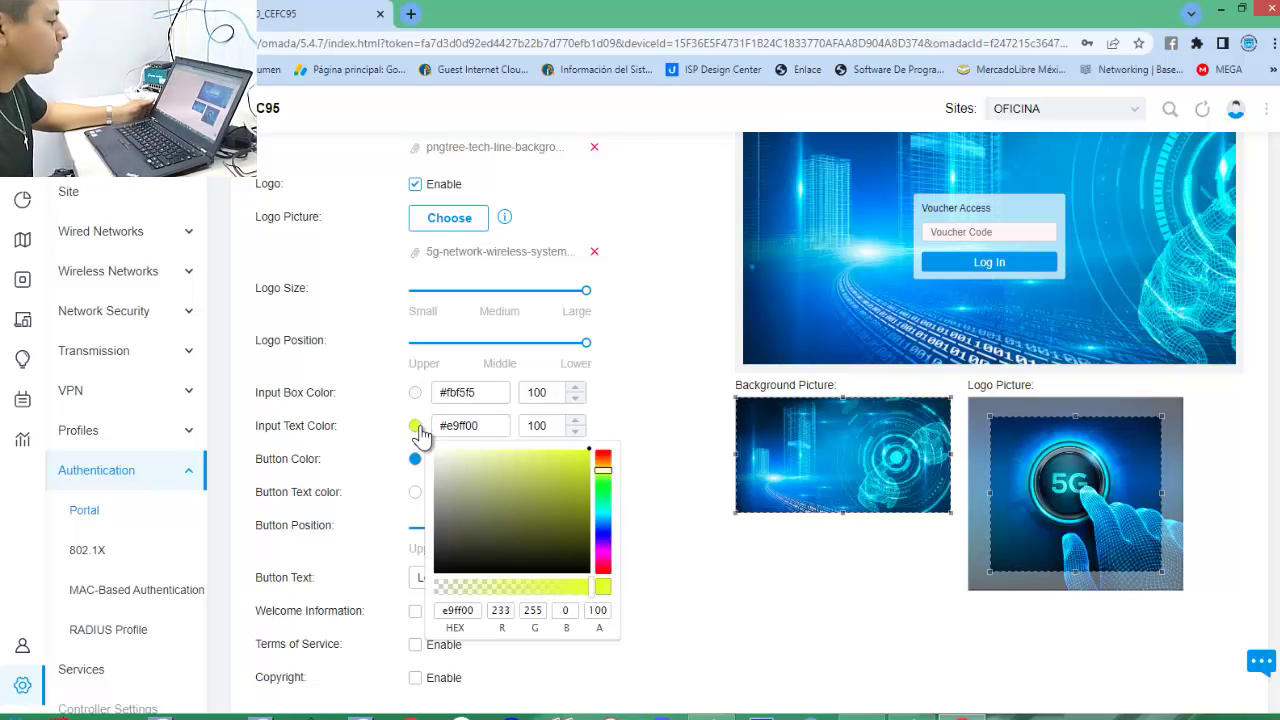
left_click(604, 467)
left_click(604, 466)
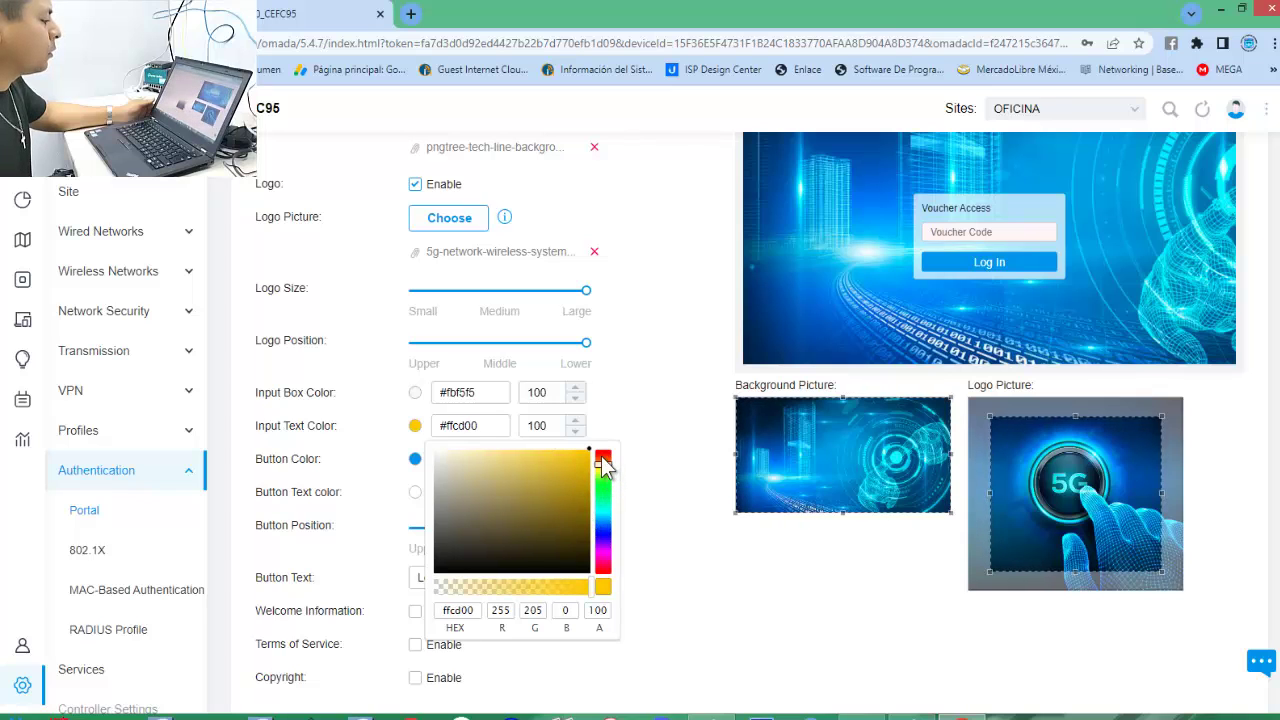
left_click(650, 548)
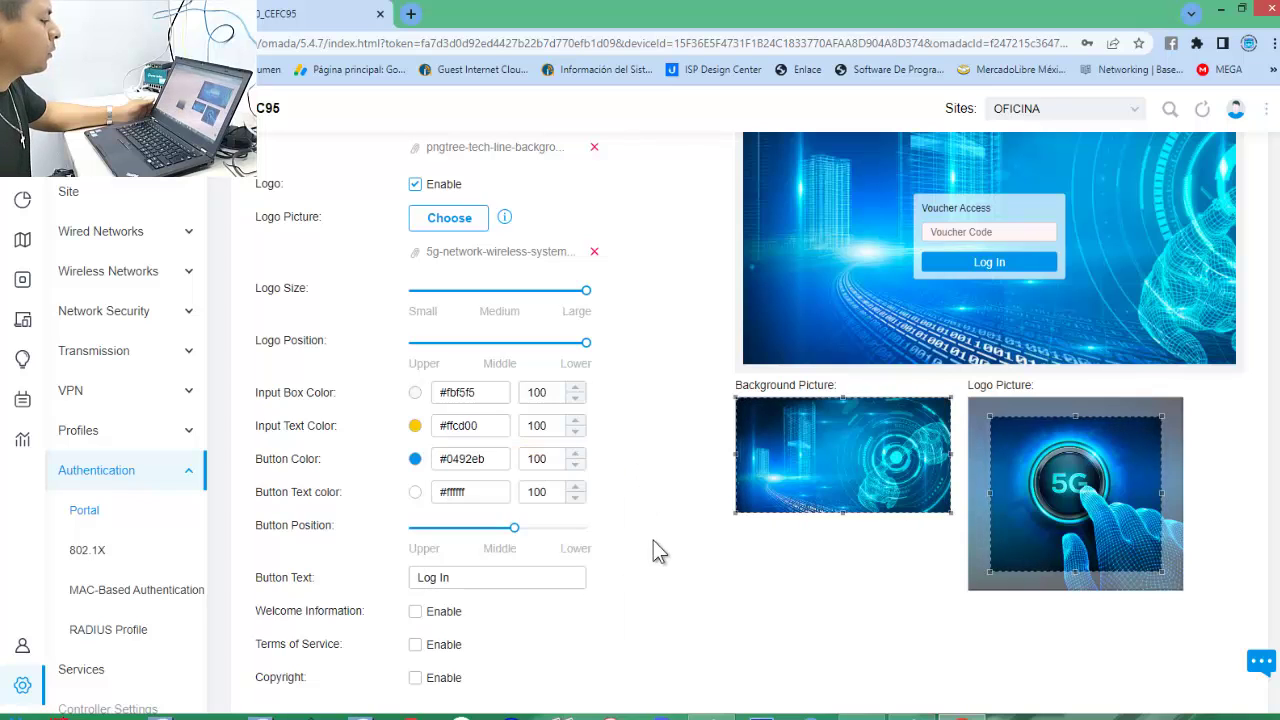
left_click(415, 427)
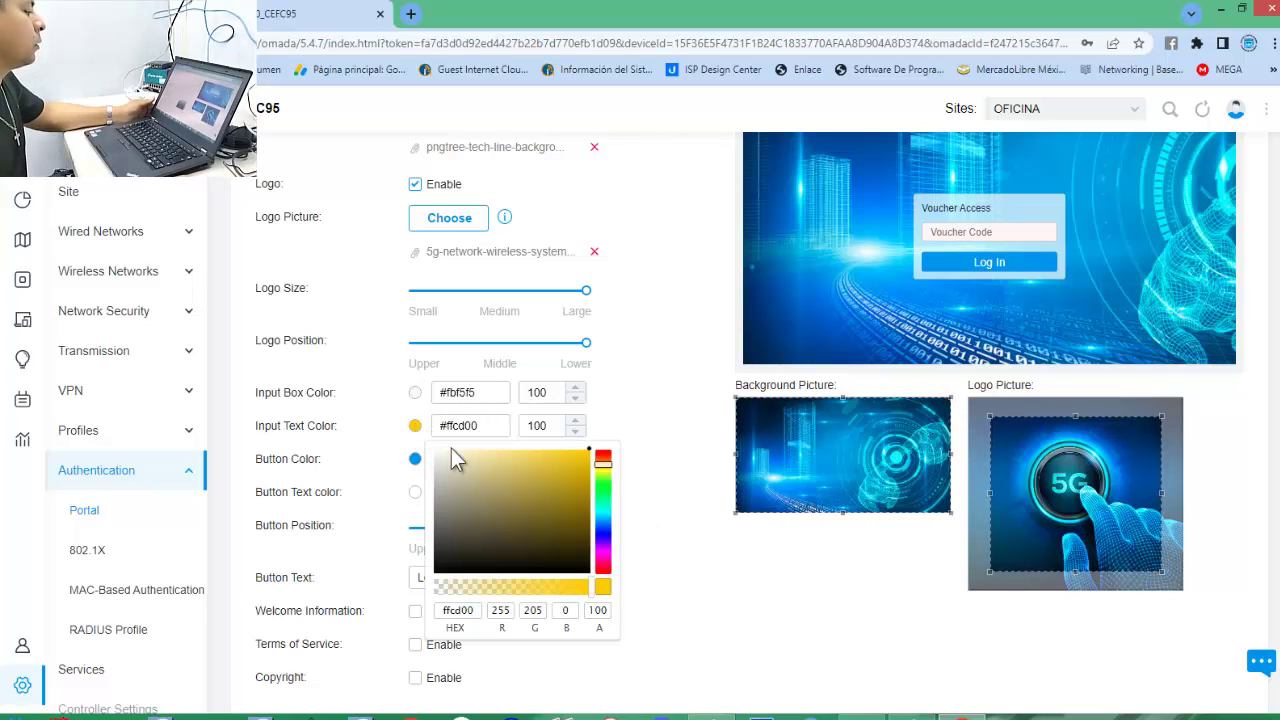
left_click(601, 565)
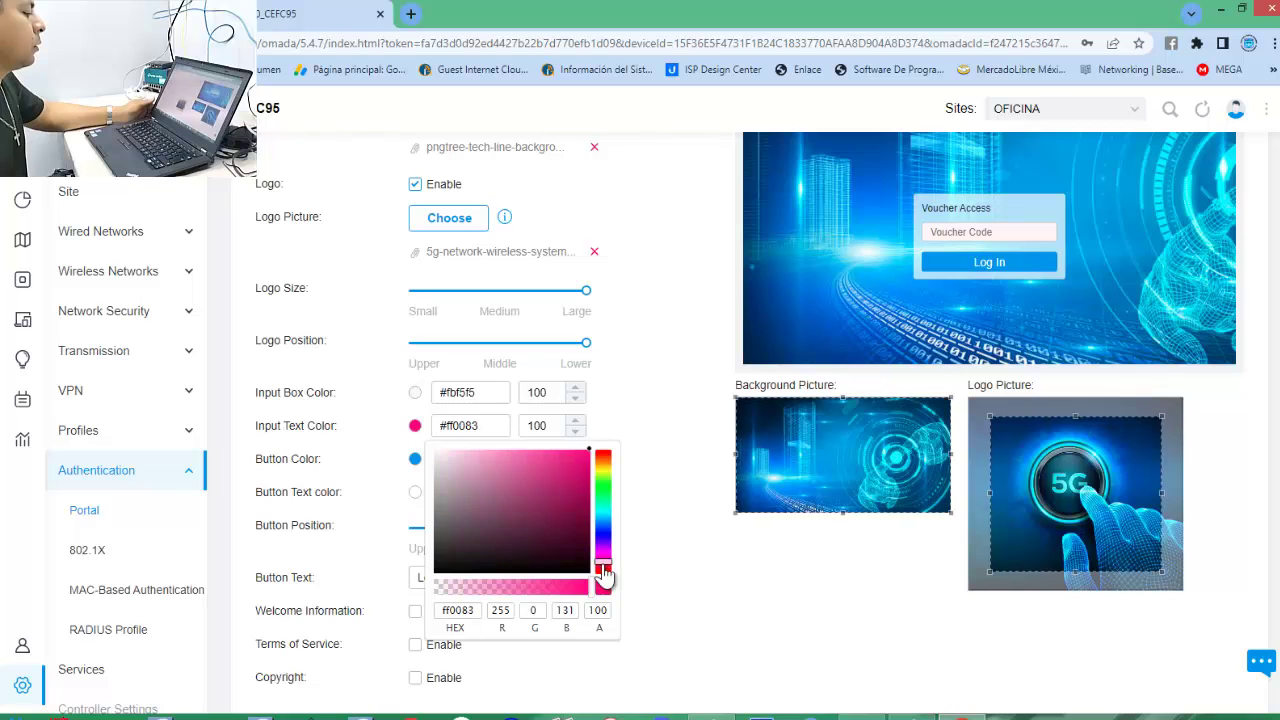
left_click(684, 416)
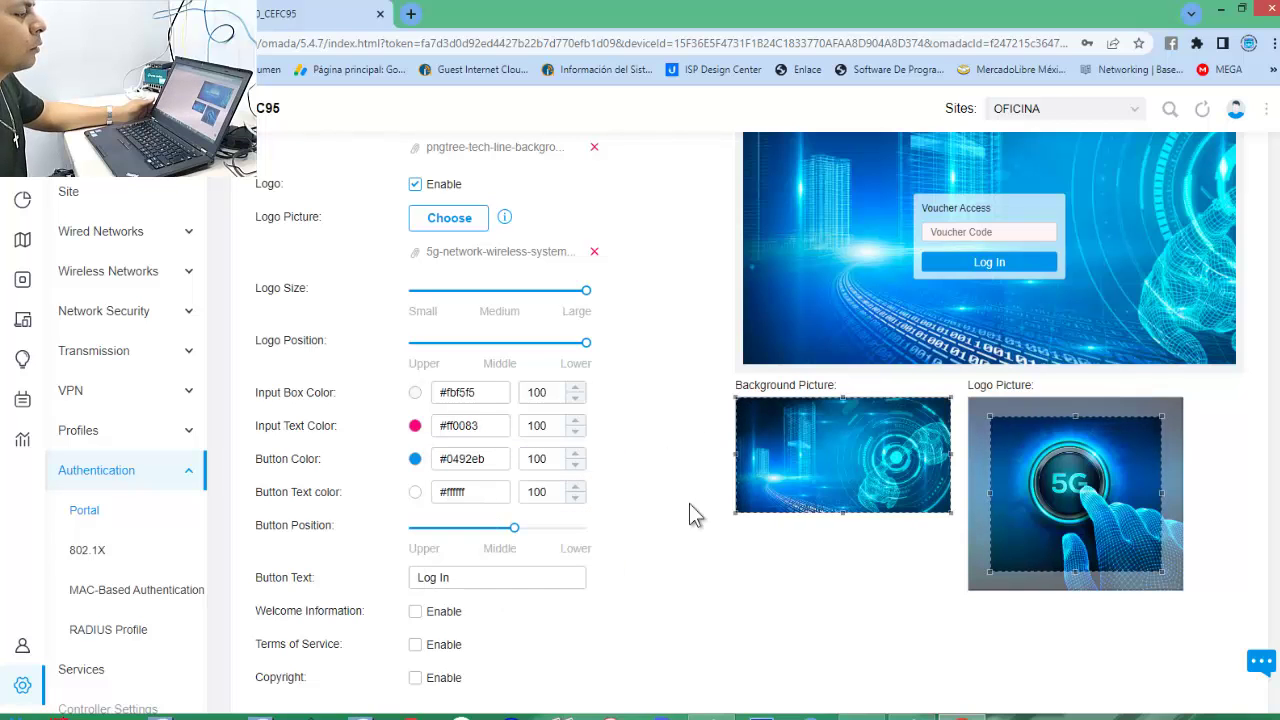
scroll(732, 642, "up", 3)
scroll(724, 640, "down", 4)
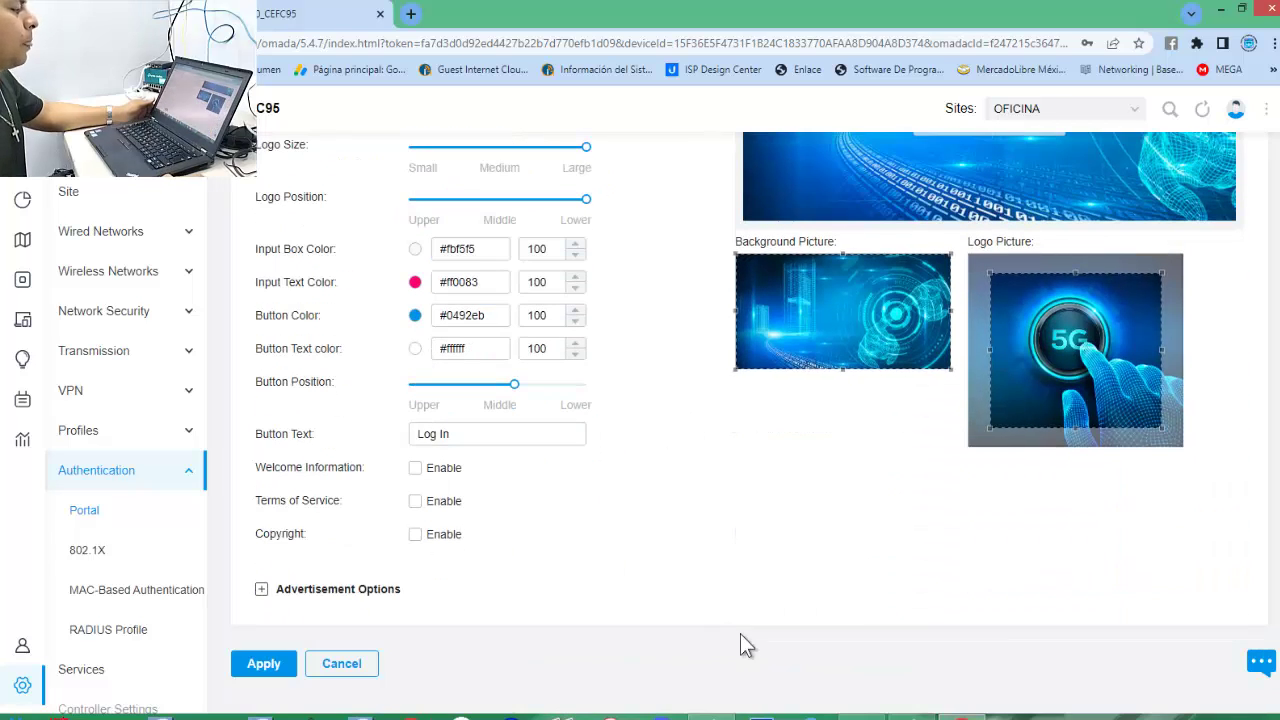
scroll(743, 637, "up", 2)
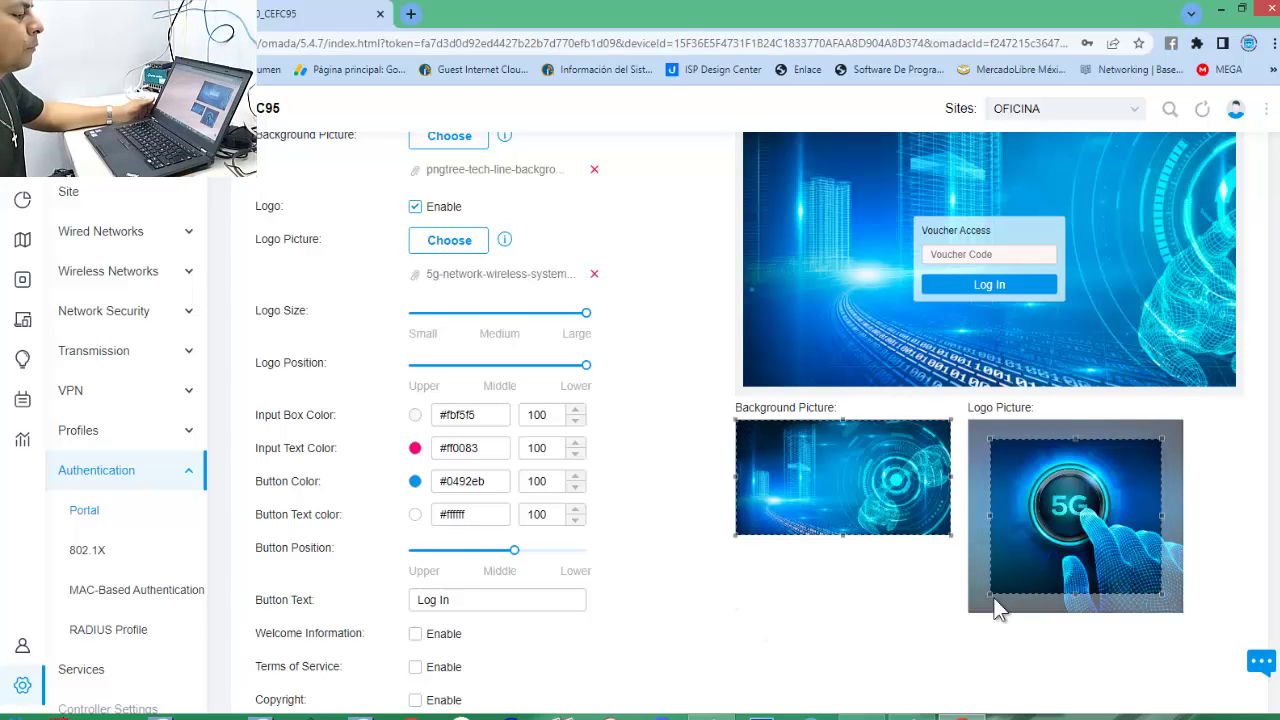
left_click_drag(990, 594, 968, 613)
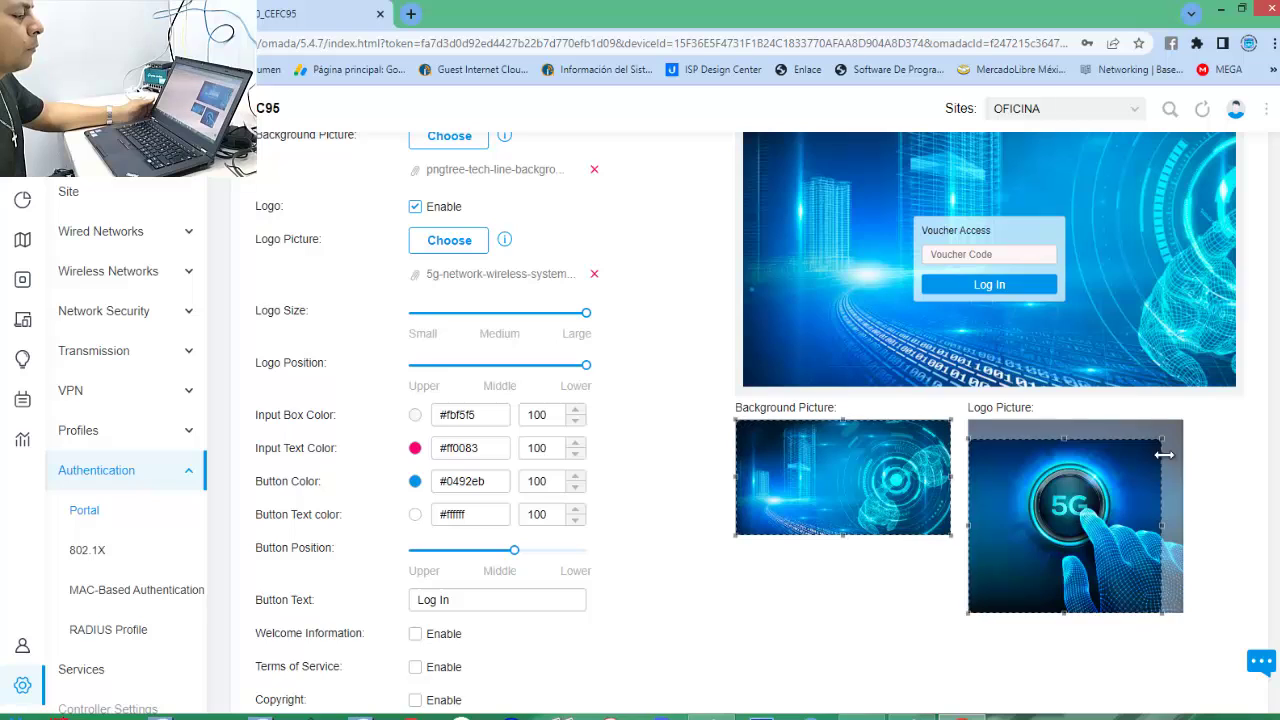
left_click_drag(1161, 440, 1192, 434)
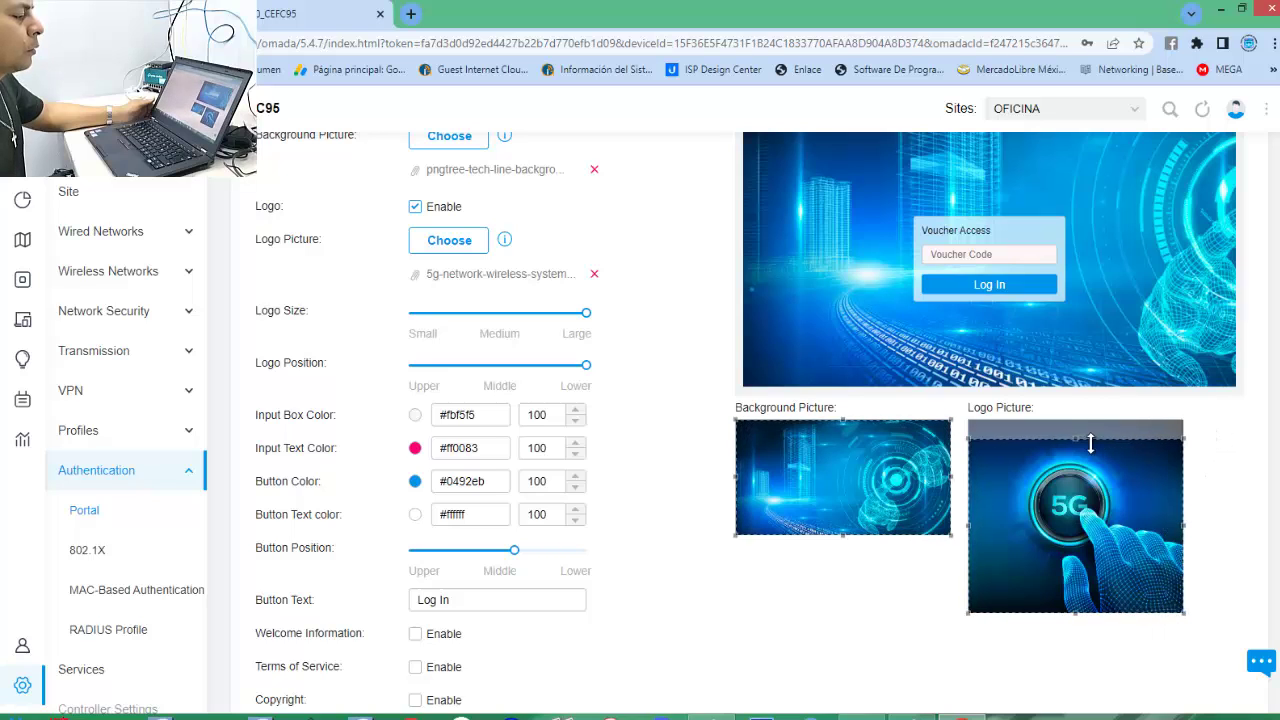
left_click_drag(1073, 438, 1075, 397)
scroll(1215, 527, "up", 3)
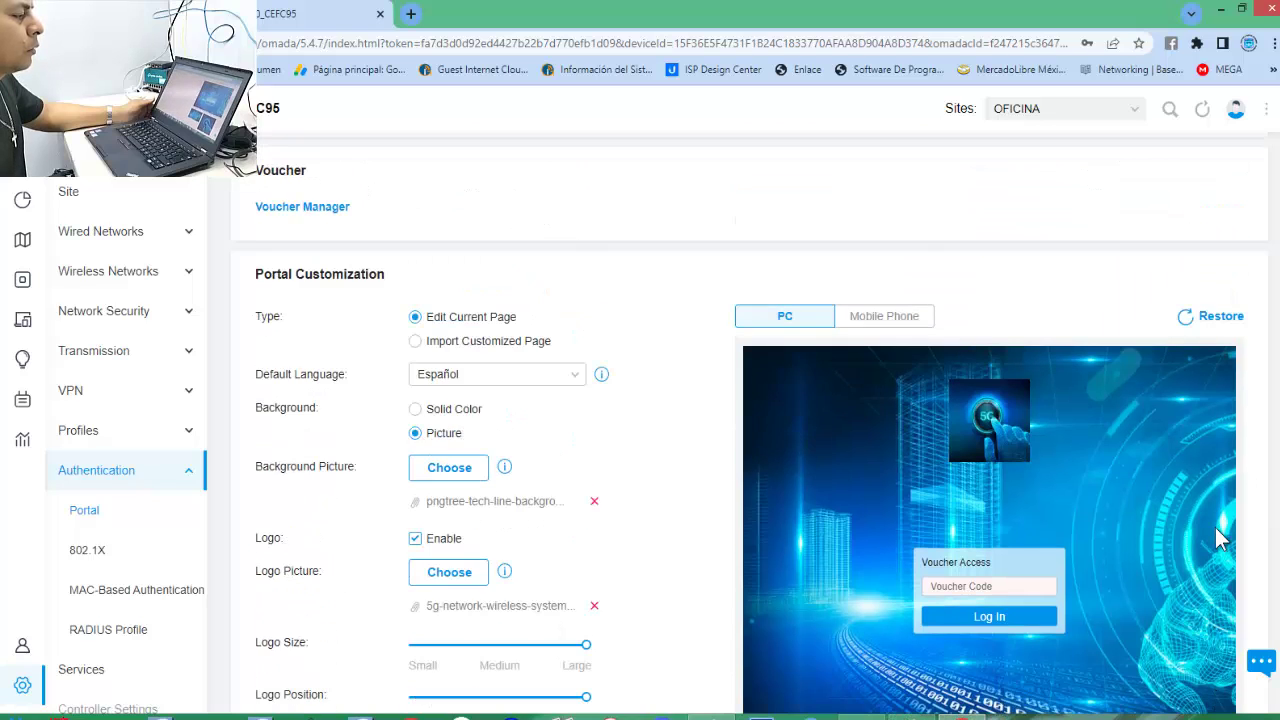
scroll(834, 572, "down", 4)
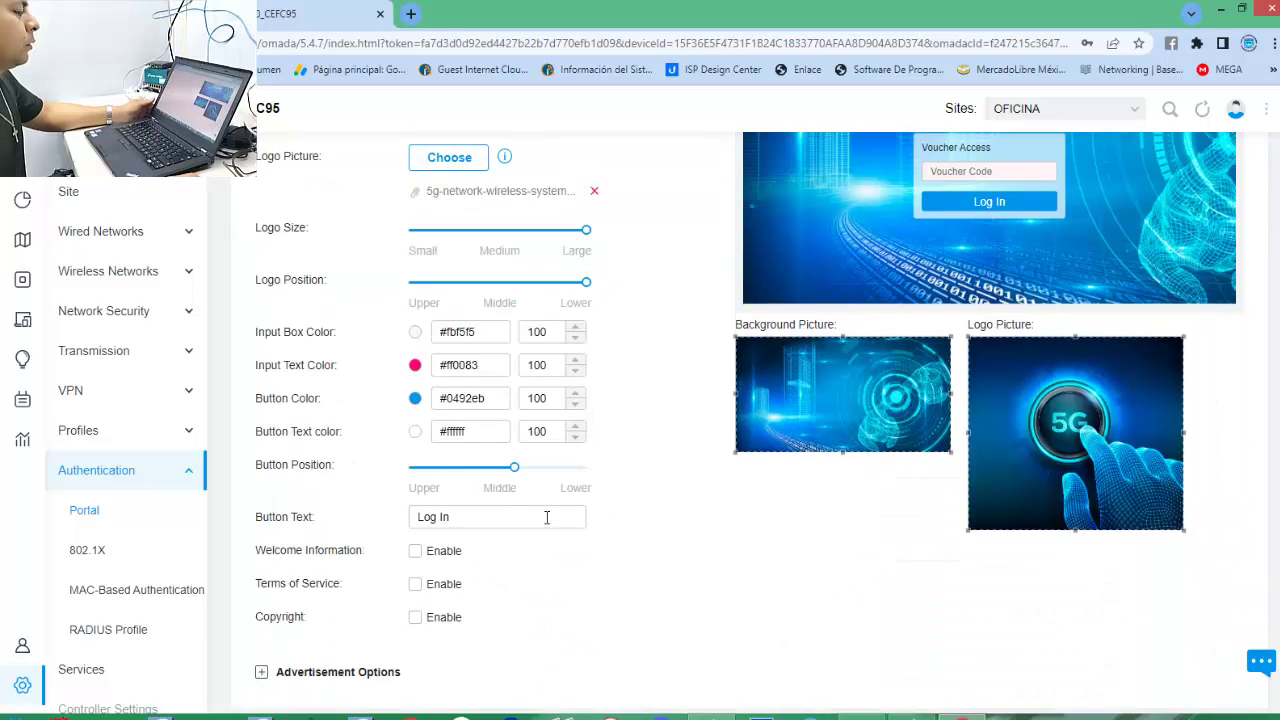
scroll(546, 475, "up", 1)
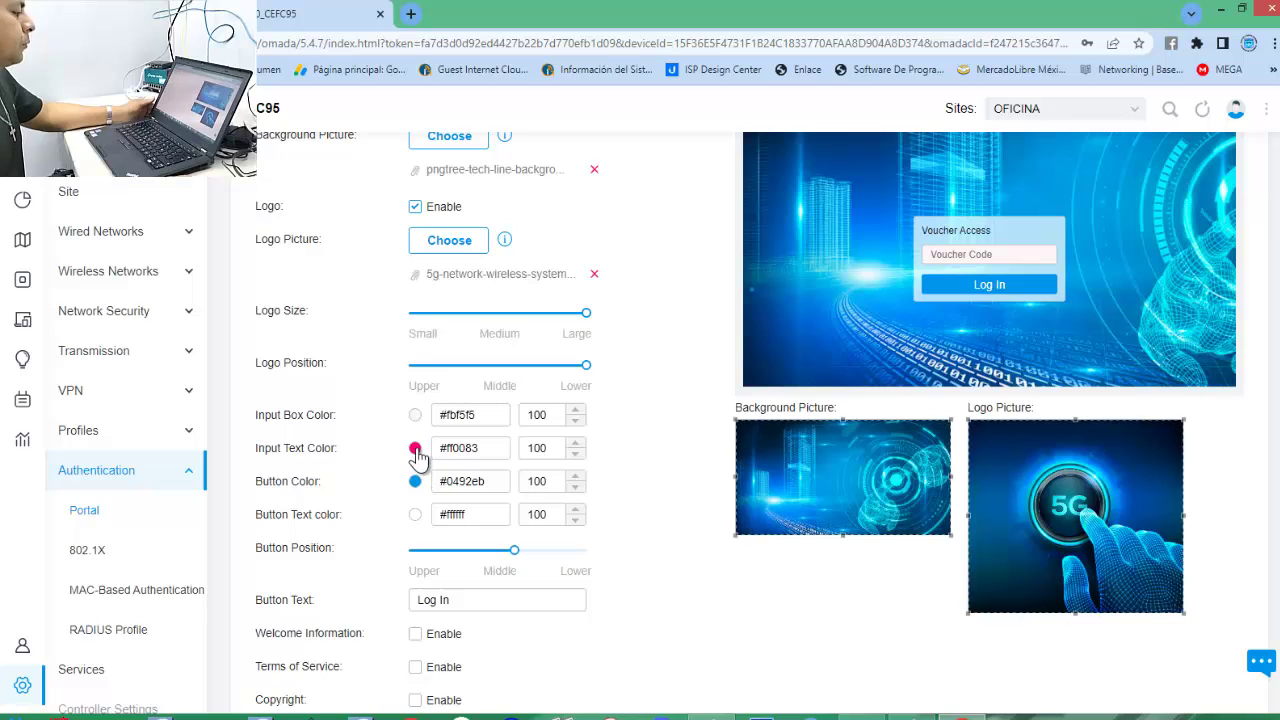
left_click(415, 448)
left_click(441, 592)
left_click(689, 574)
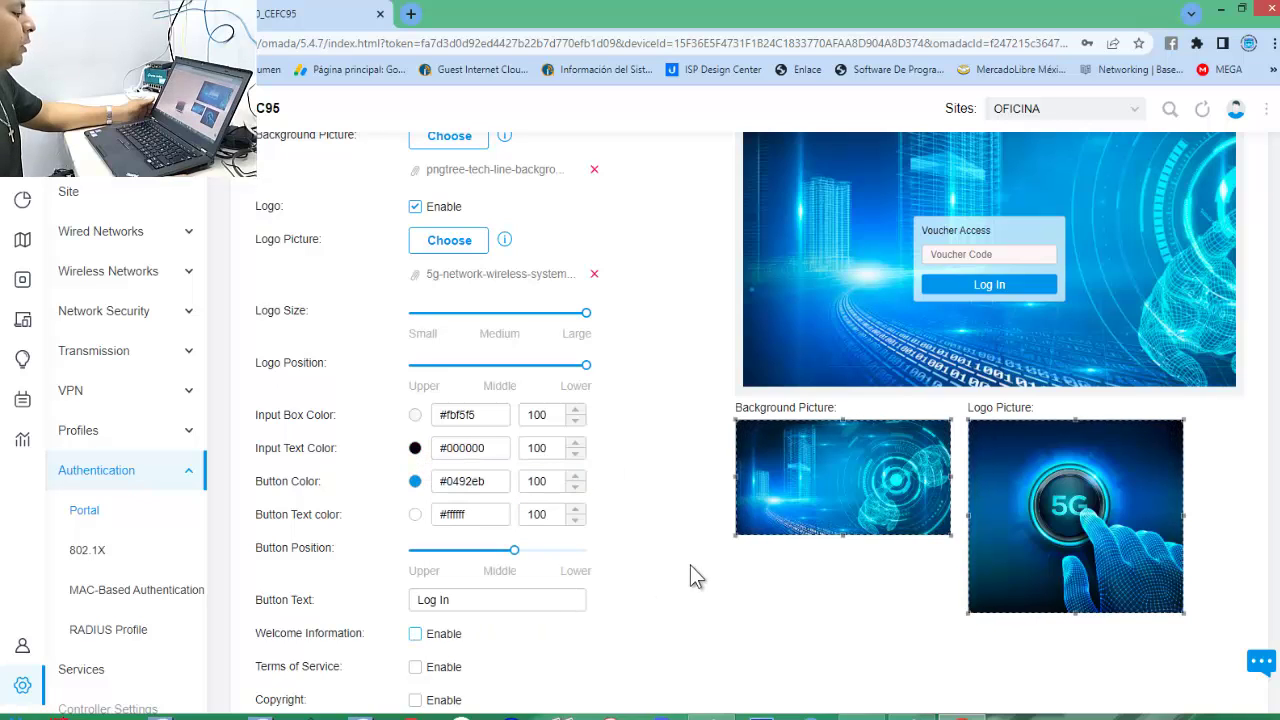
Set the Log In Button Color to bright green #6fff00.
left_click(416, 485)
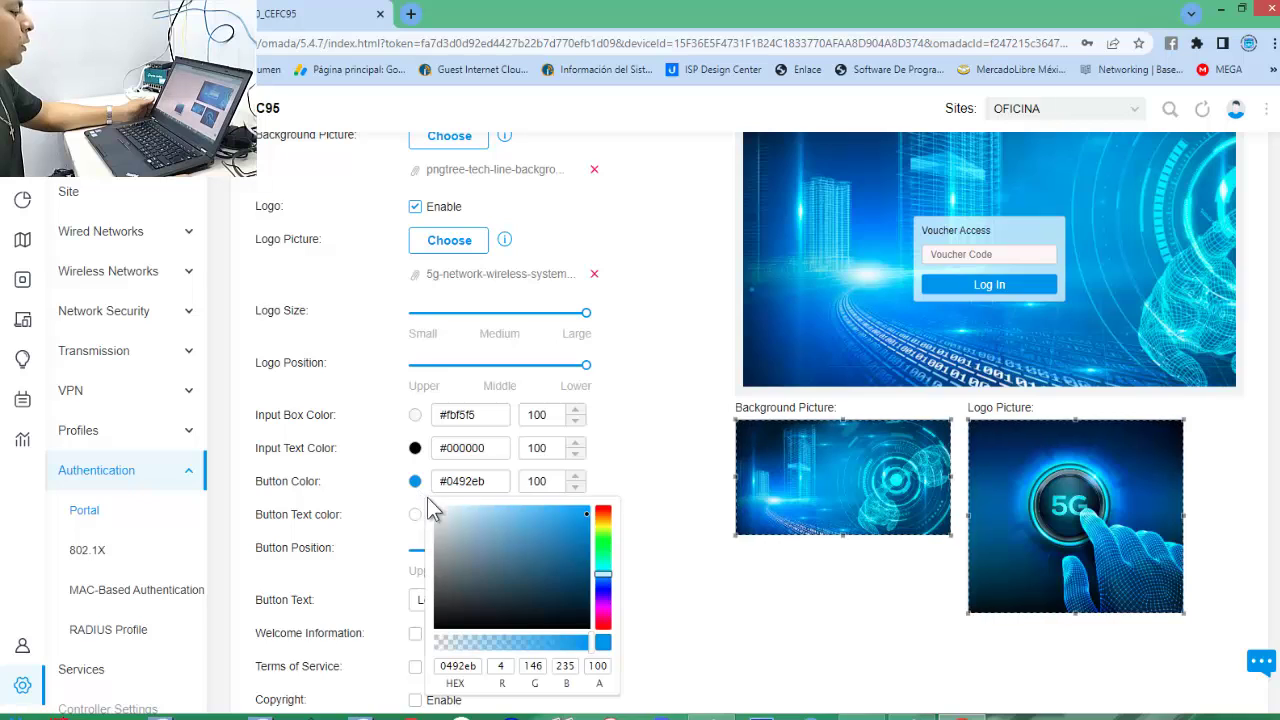
left_click(602, 551)
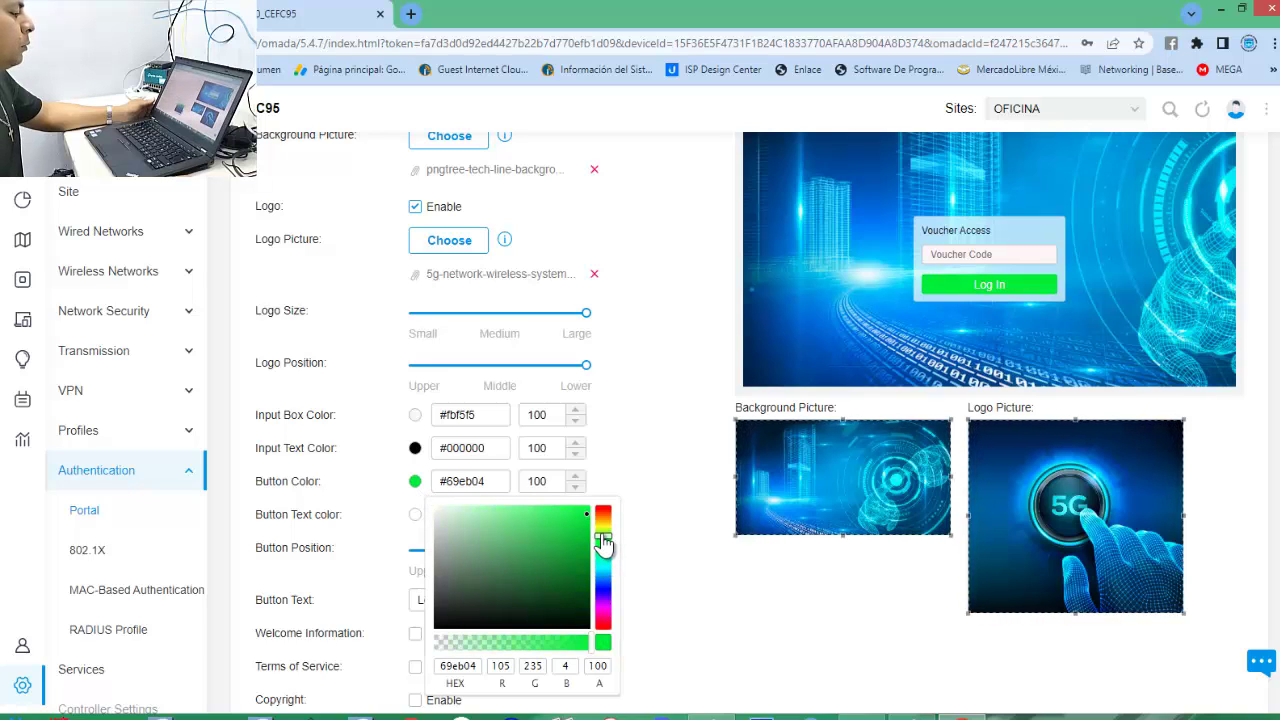
left_click(603, 532)
left_click(605, 514)
left_click(606, 508)
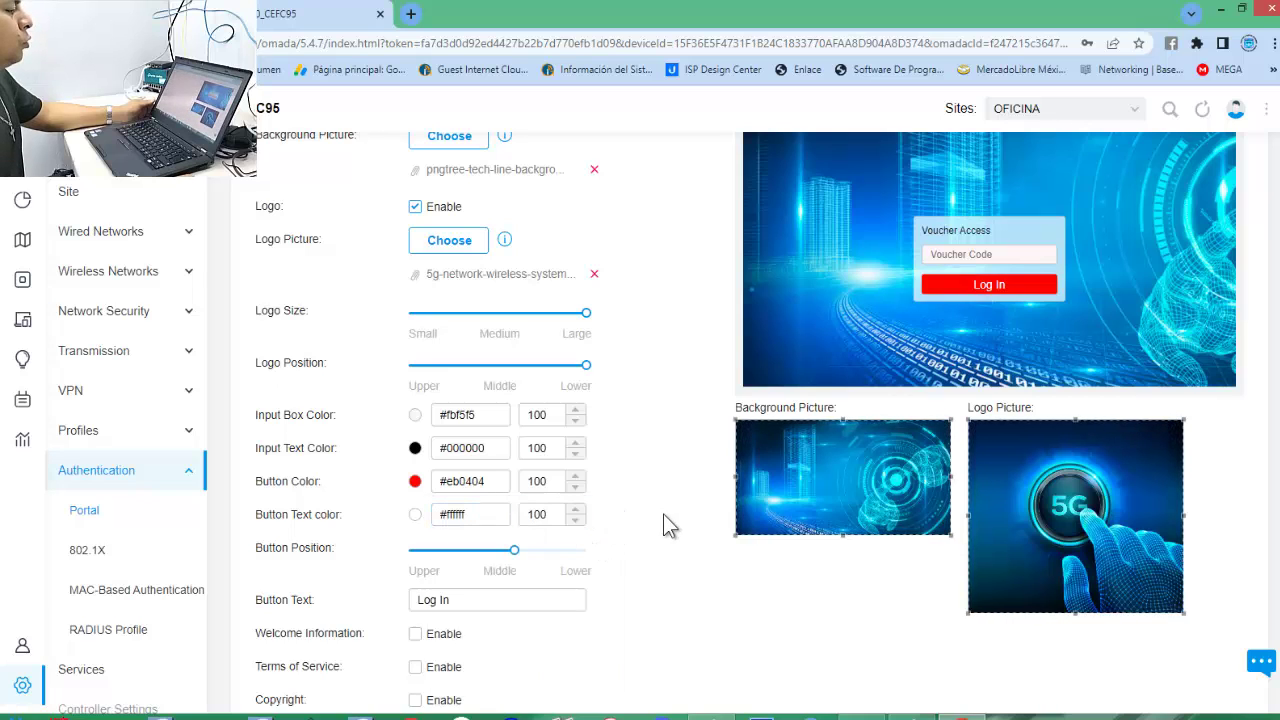
left_click(416, 484)
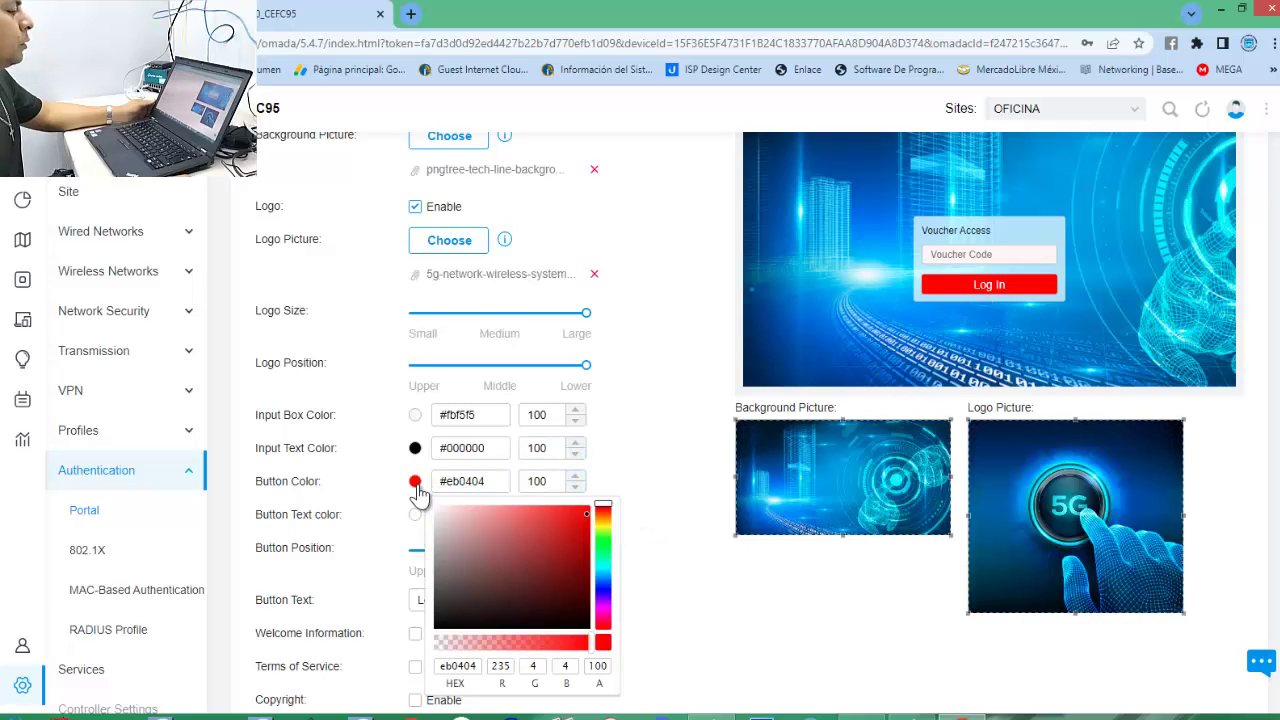
left_click(604, 562)
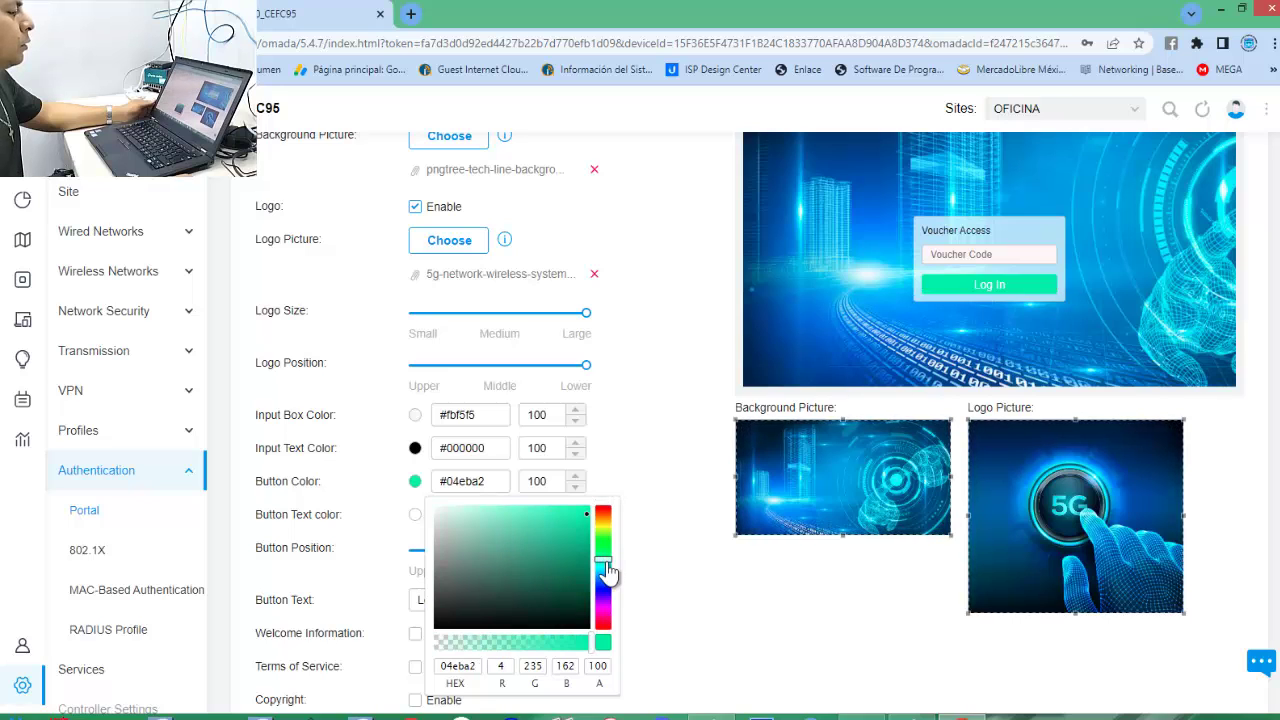
left_click_drag(604, 566, 602, 497)
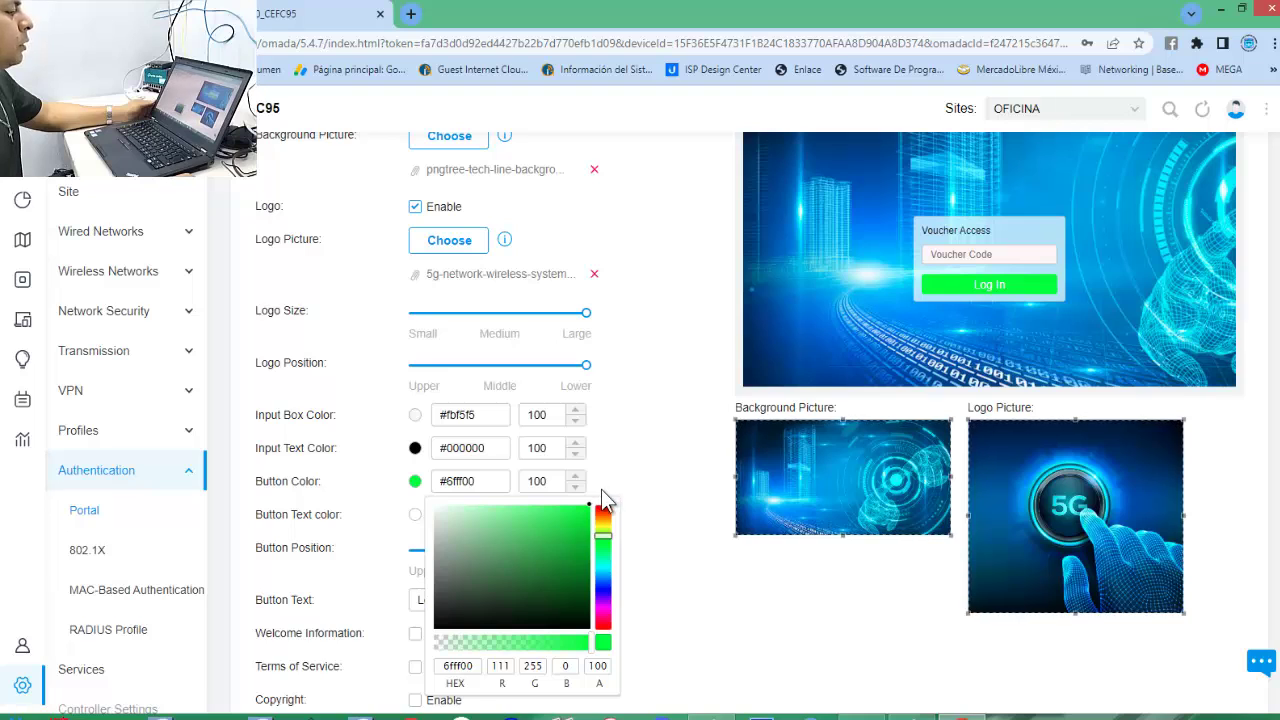
left_click(665, 576)
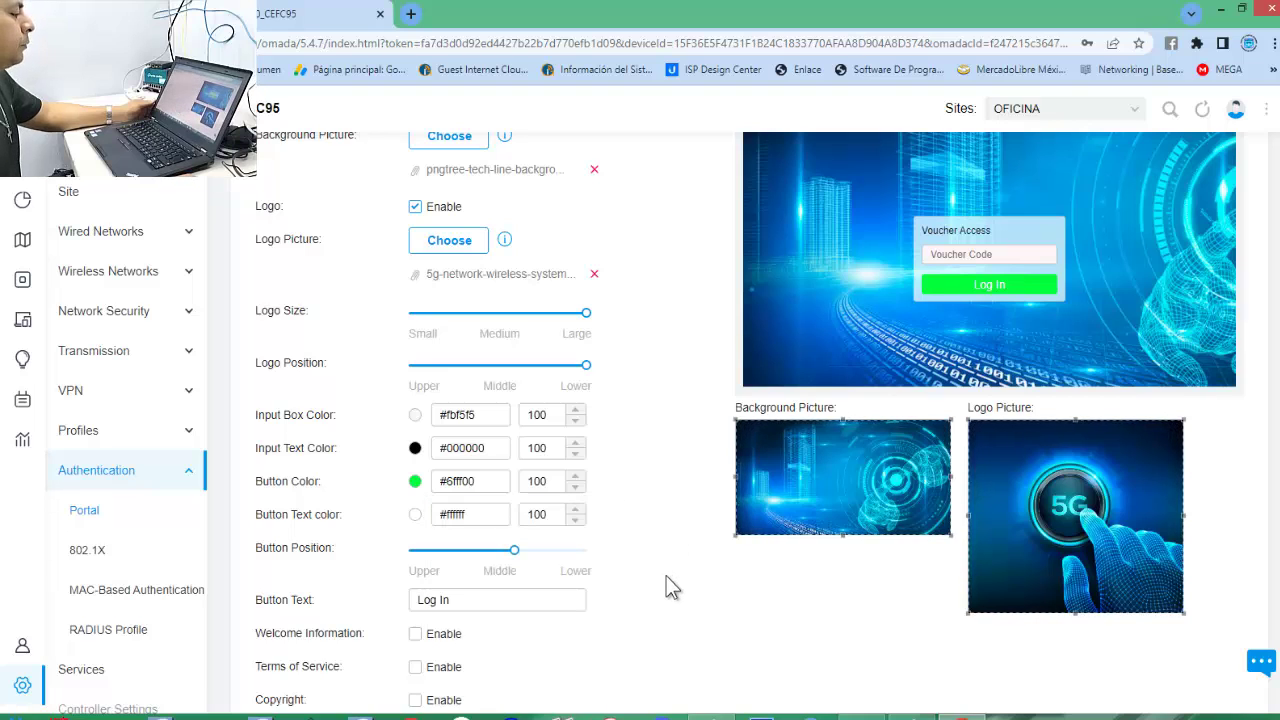
left_click(436, 522)
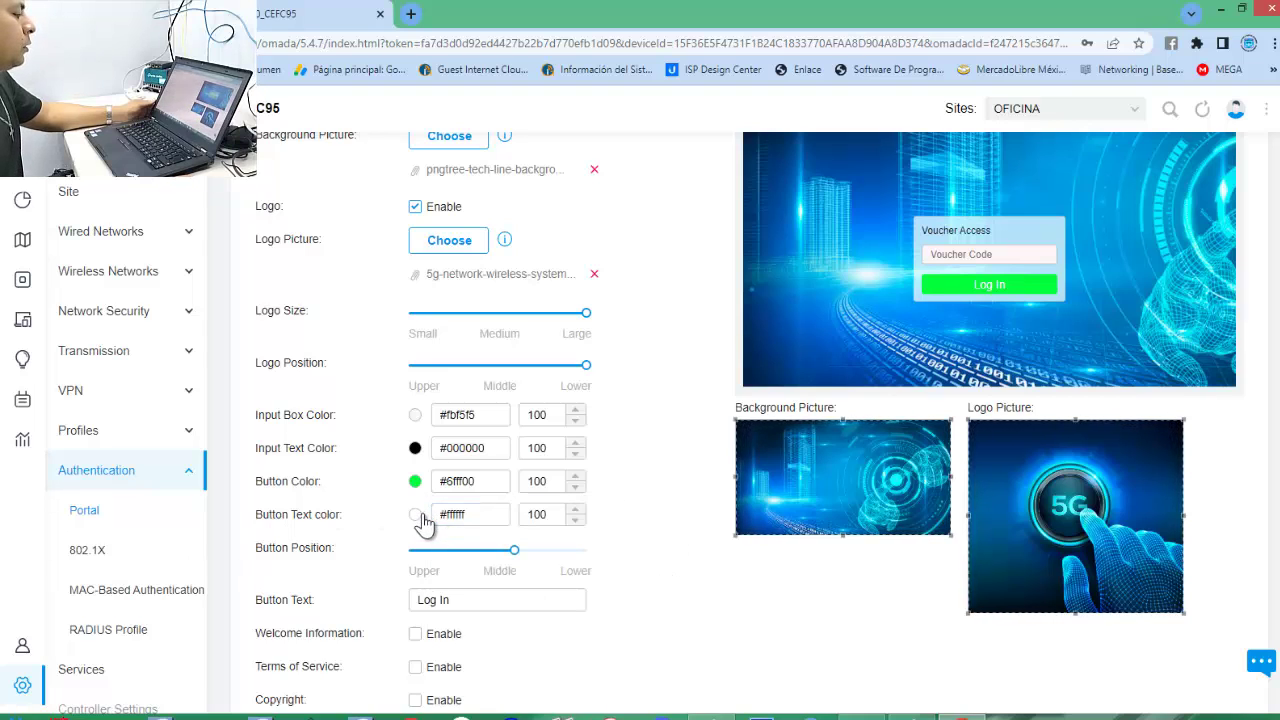
Set the Button Text color to black #000000.
left_click(415, 516)
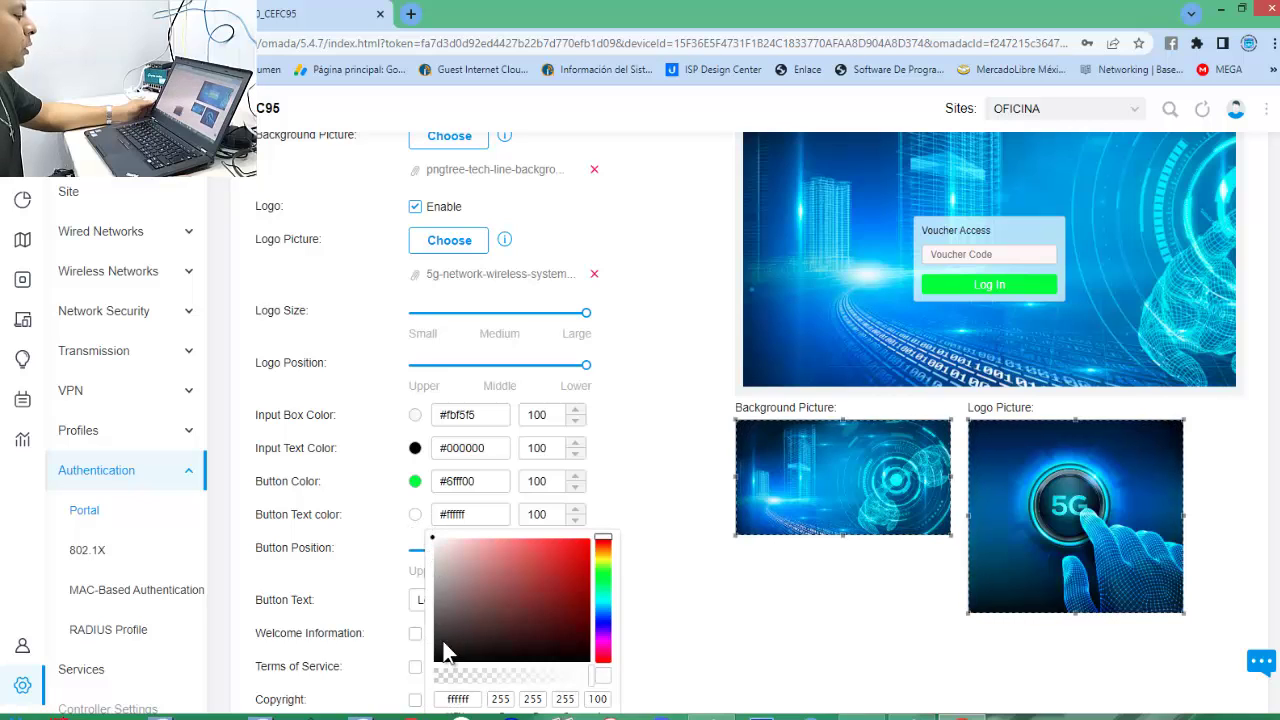
left_click_drag(446, 648, 592, 682)
left_click(645, 690)
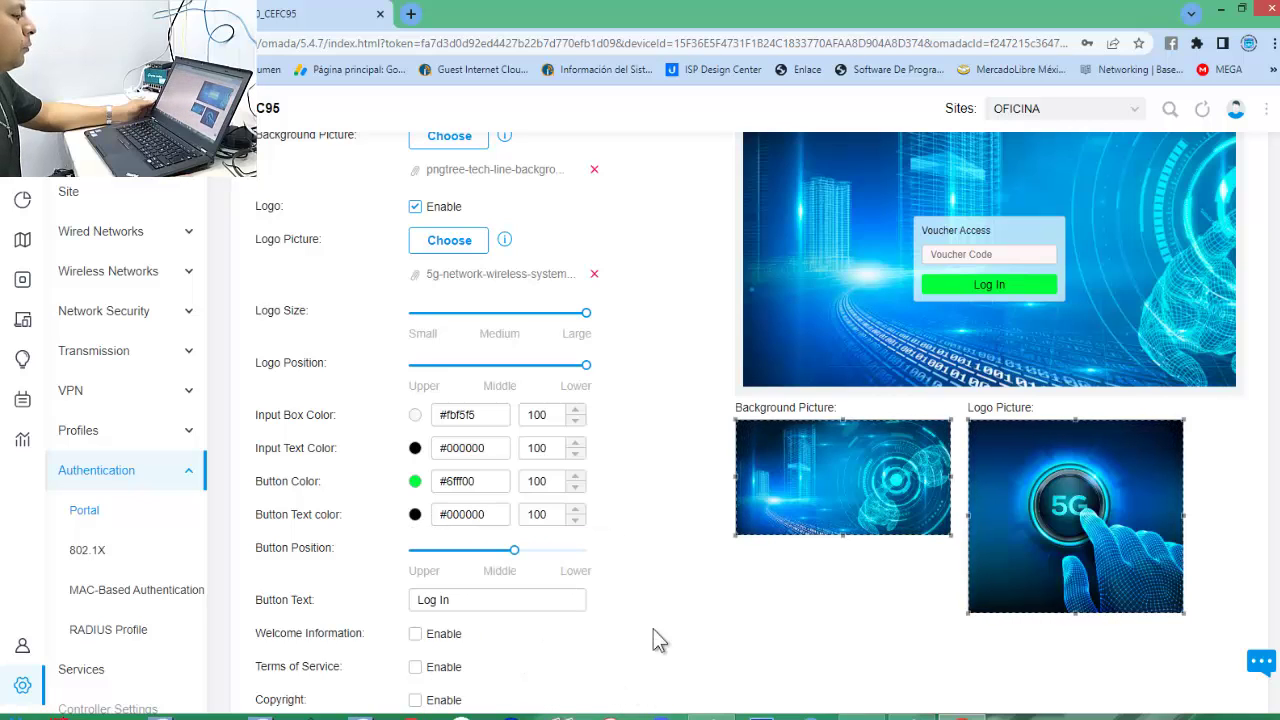
Set the Button Position slider to Lower to move the voucher box down.
left_click(583, 550)
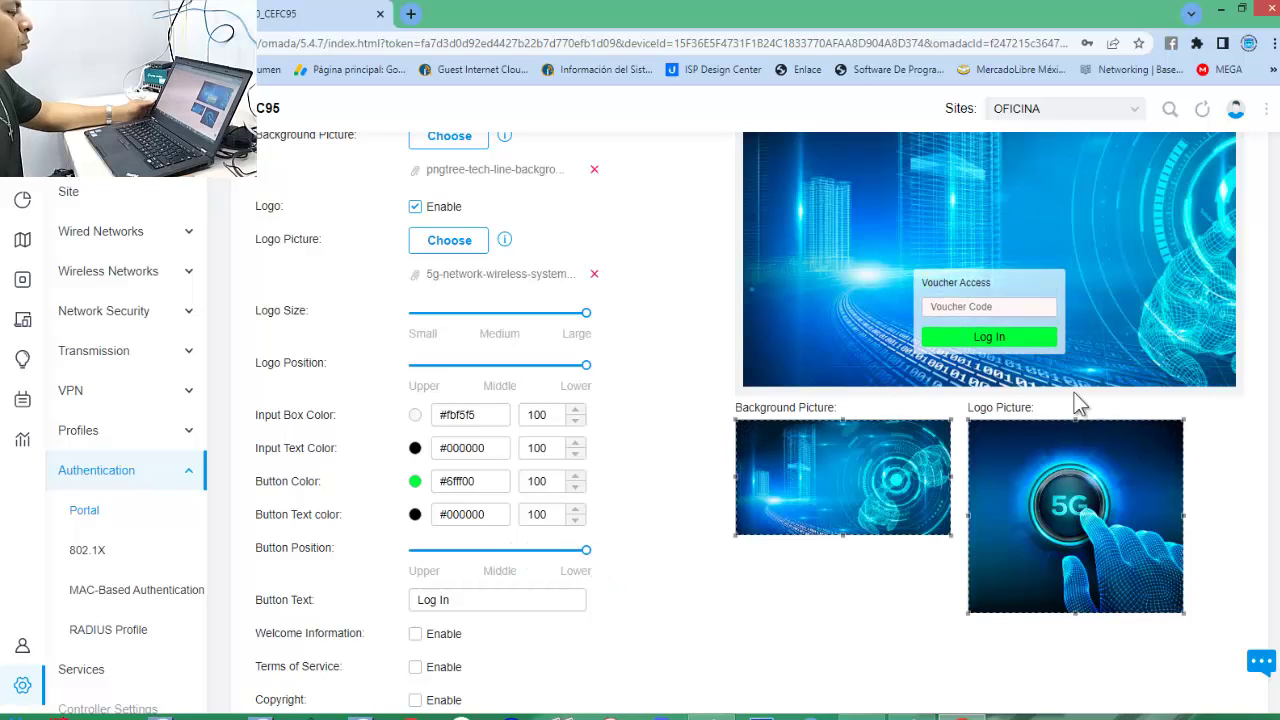
scroll(861, 362, "up", 2)
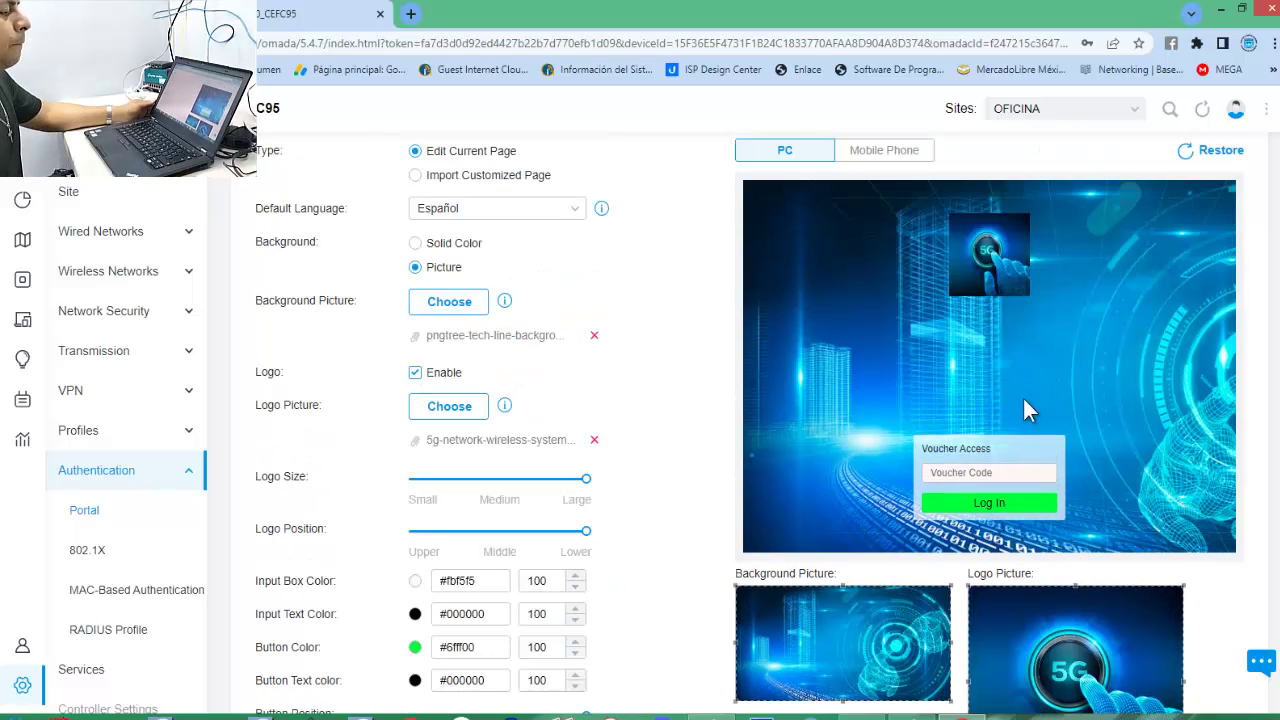
scroll(1040, 478, "down", 2)
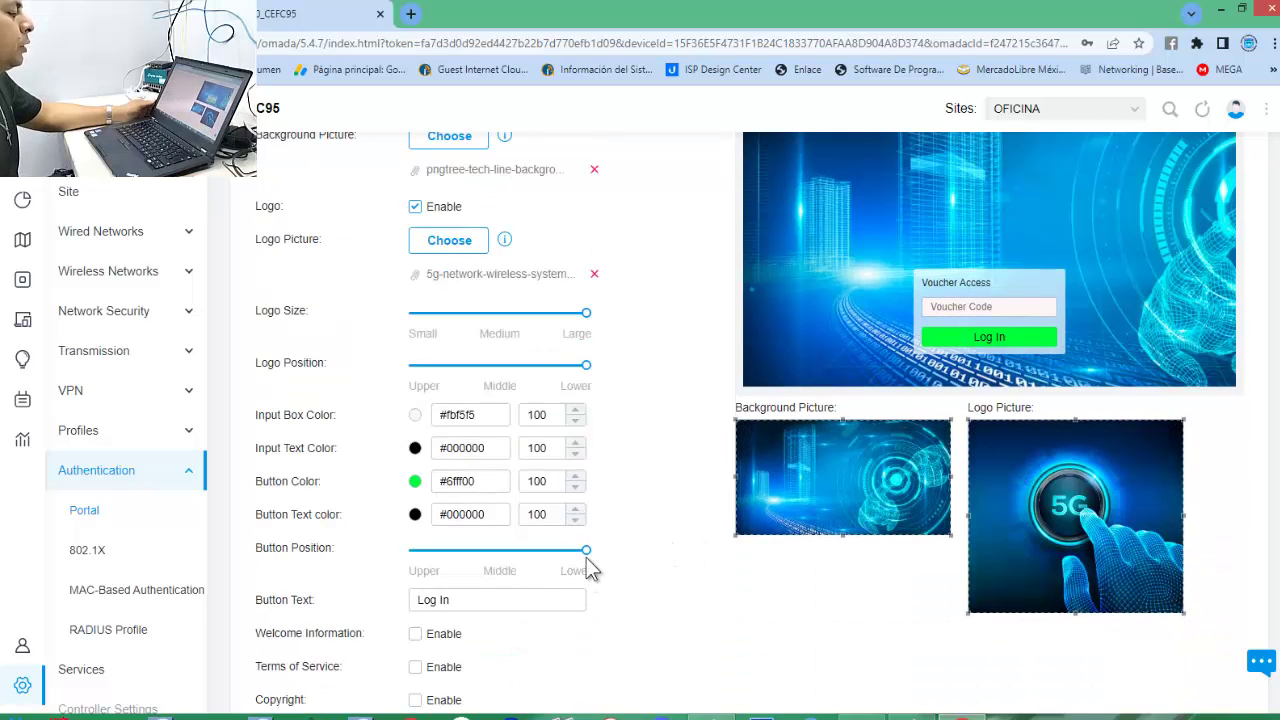
left_click_drag(586, 563, 626, 551)
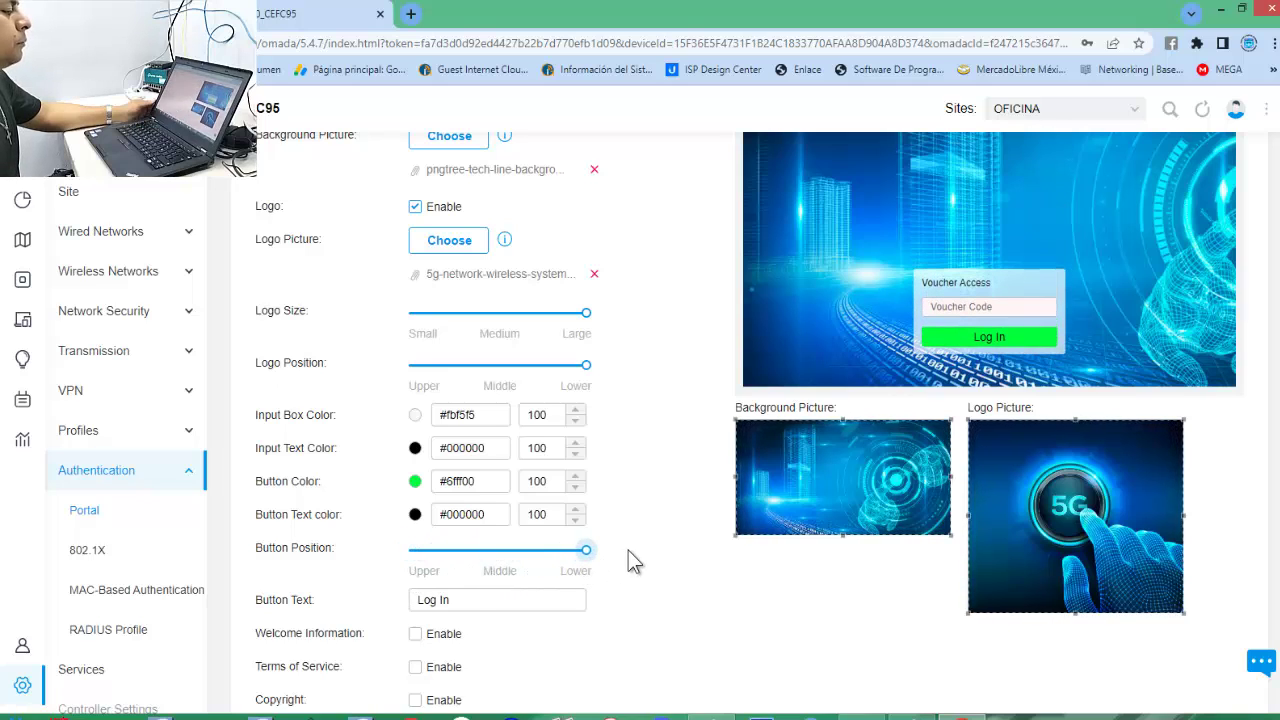
scroll(627, 562, "down", 1)
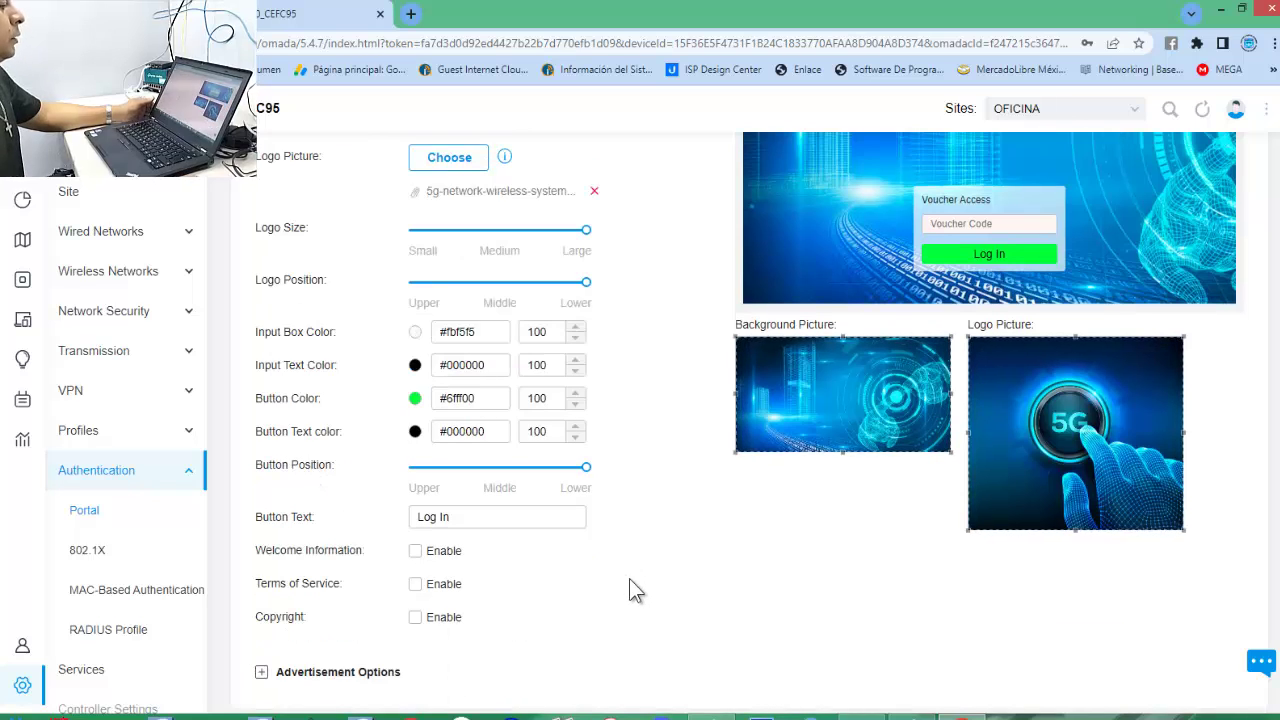
Change the login button text to 'Entrar'.
left_click(488, 516)
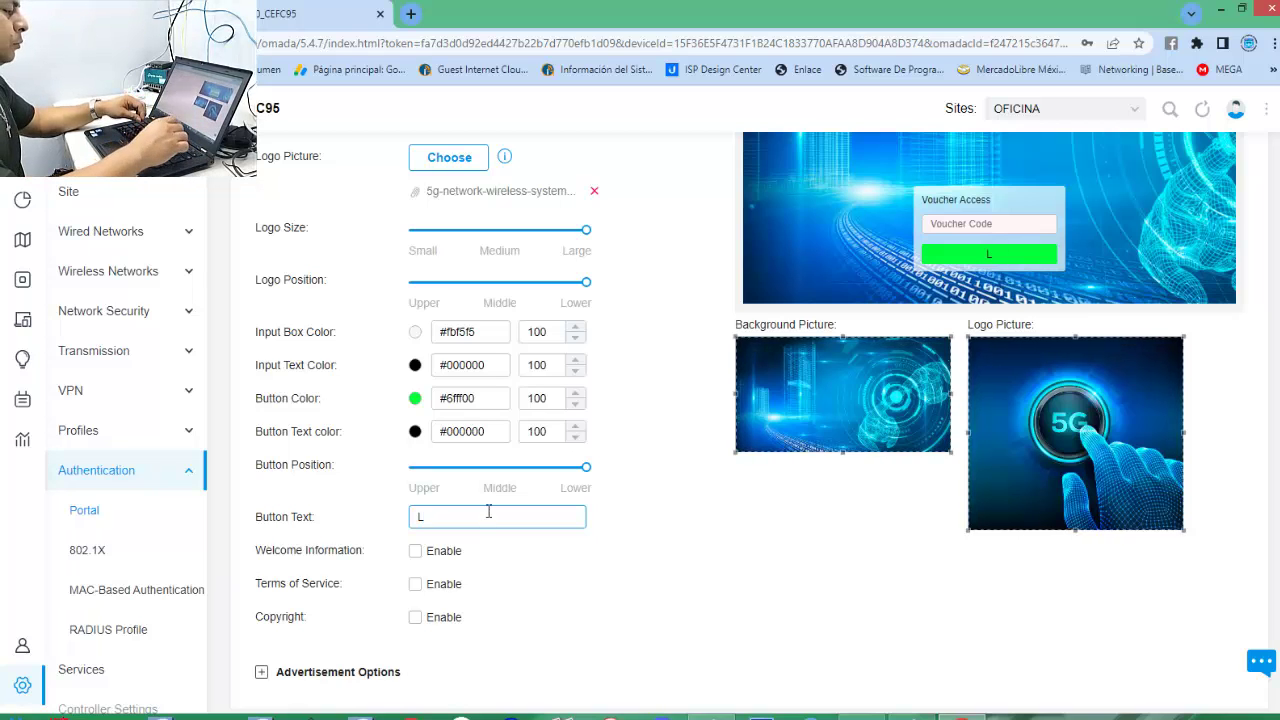
type("E")
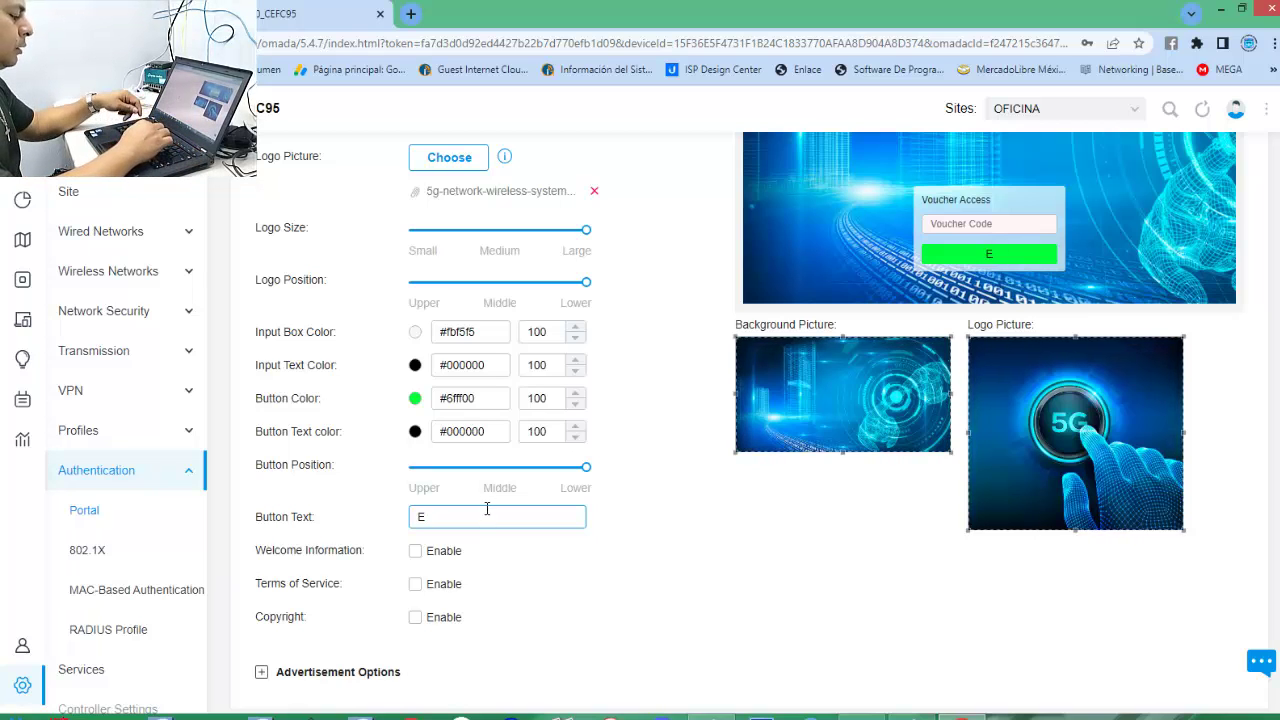
type("ntrar")
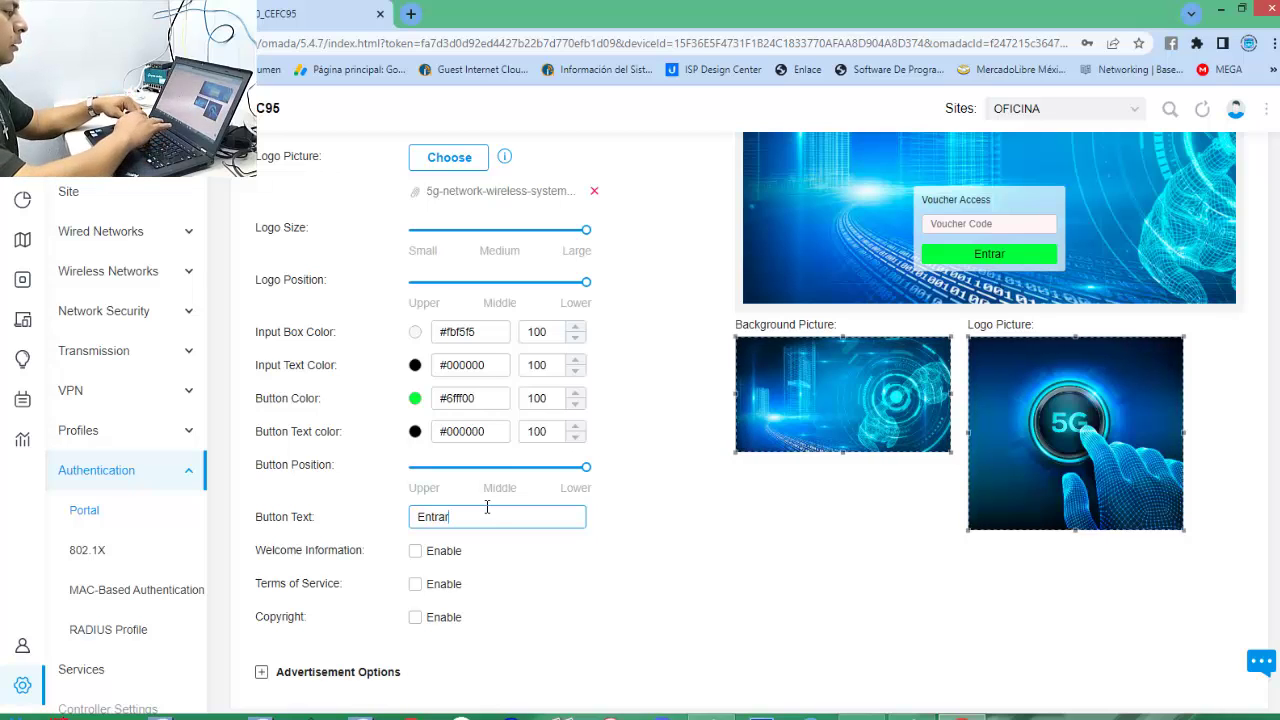
triple_click(554, 569)
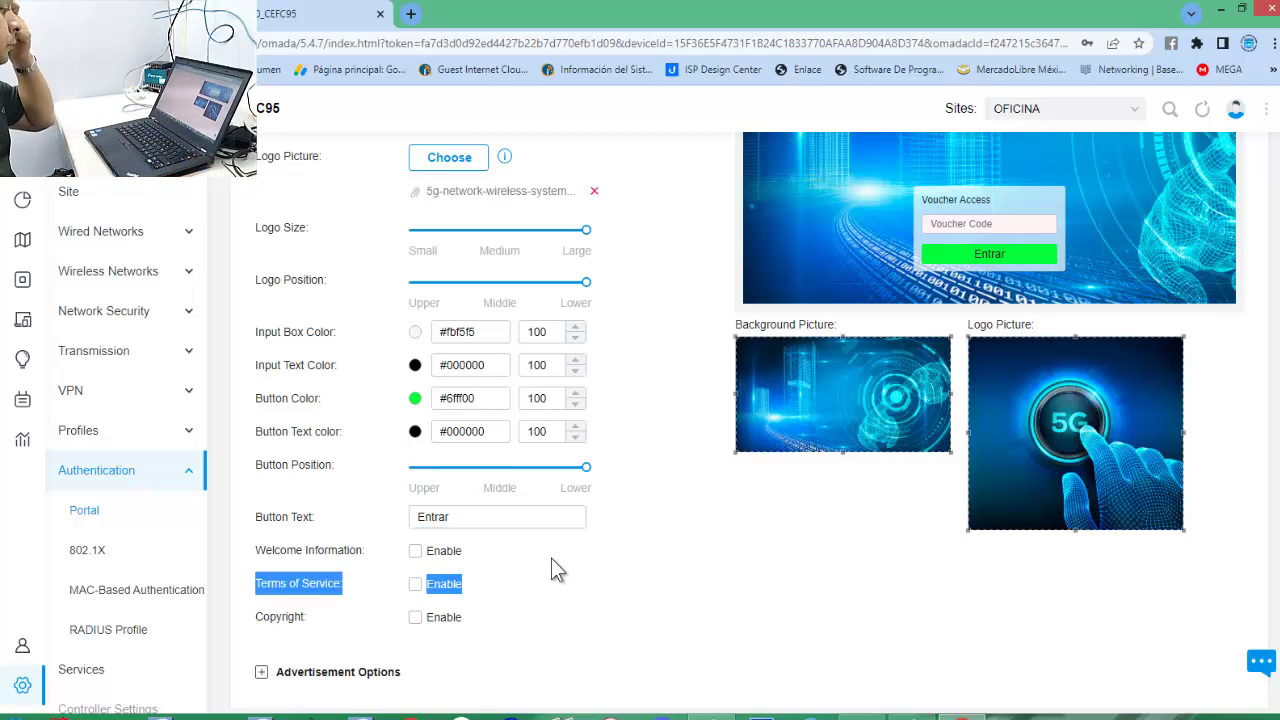
left_click(566, 555)
scroll(568, 554, "down", 1)
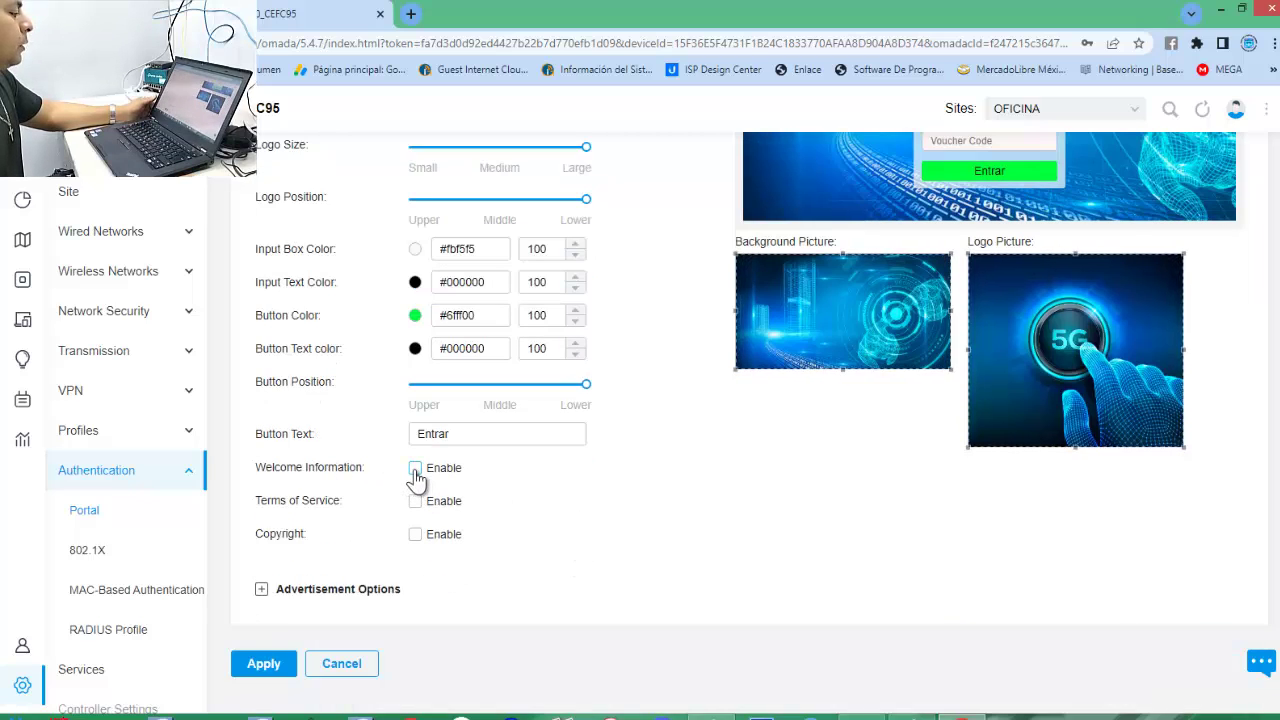
Enable Welcome Information with the text 'BIENVENIDOS A LA RED WIFI'.
left_click(415, 470)
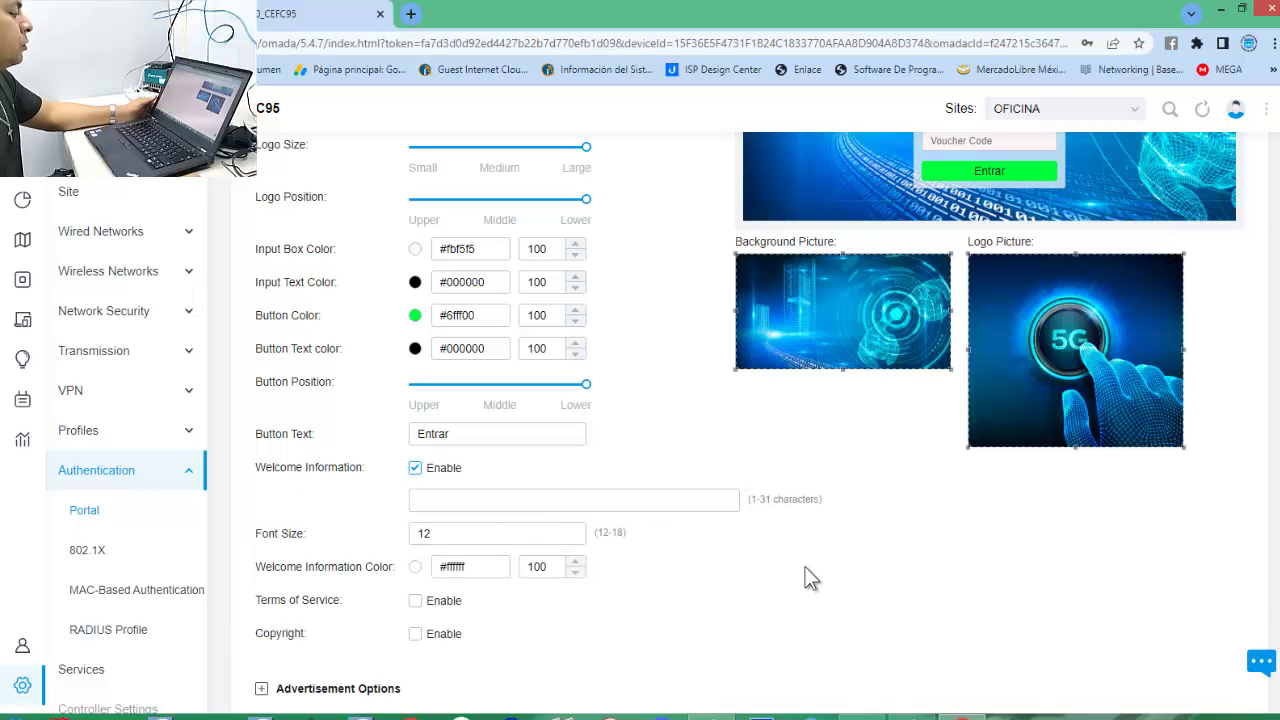
scroll(810, 578, "up", 5)
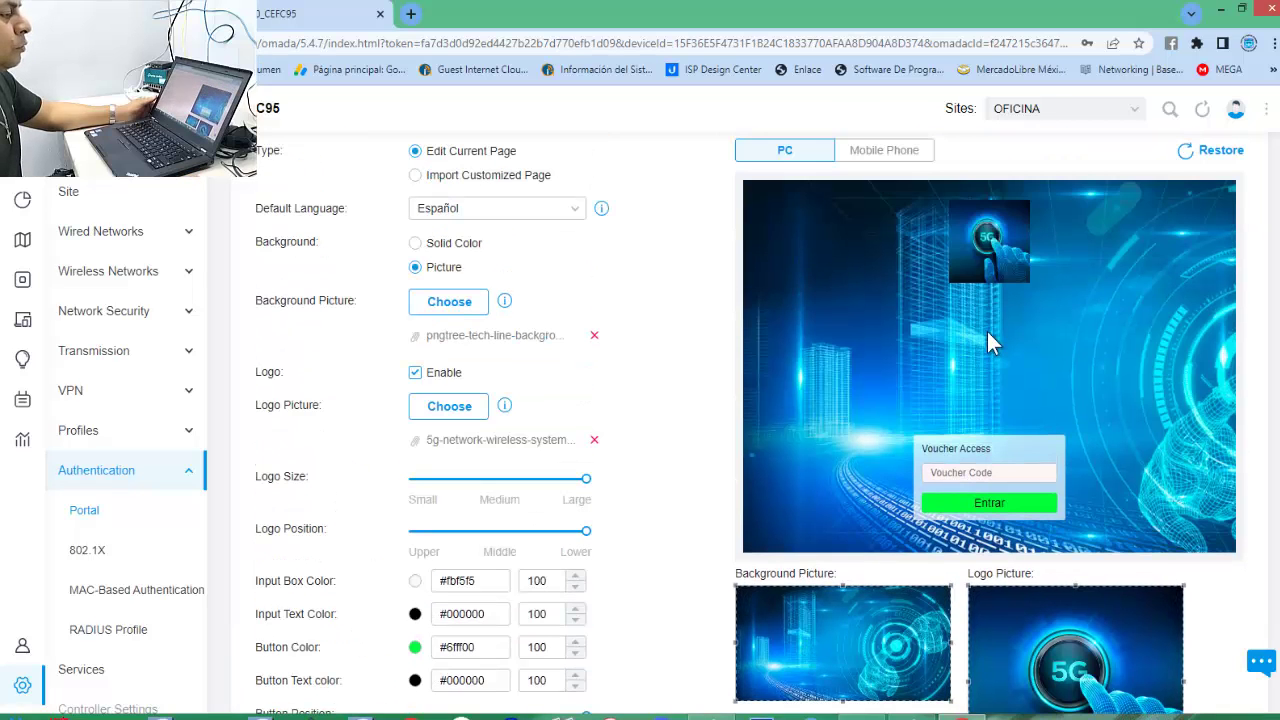
scroll(464, 541, "down", 5)
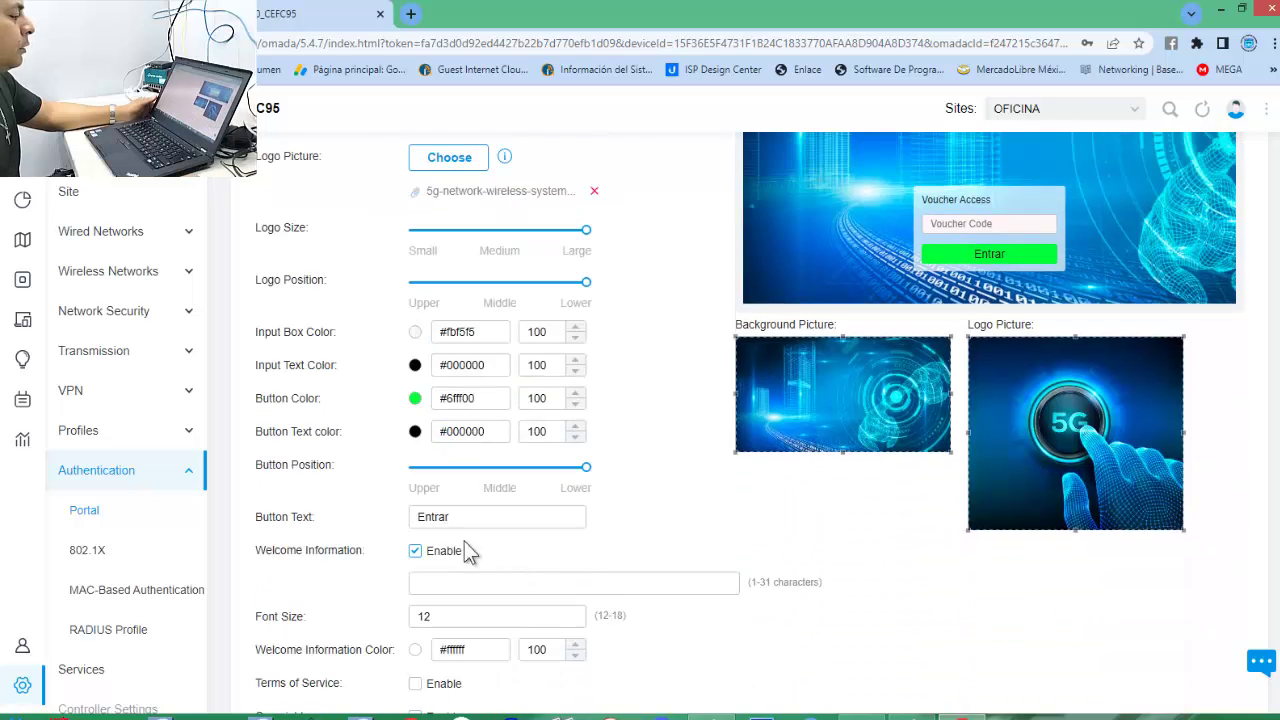
left_click(457, 416)
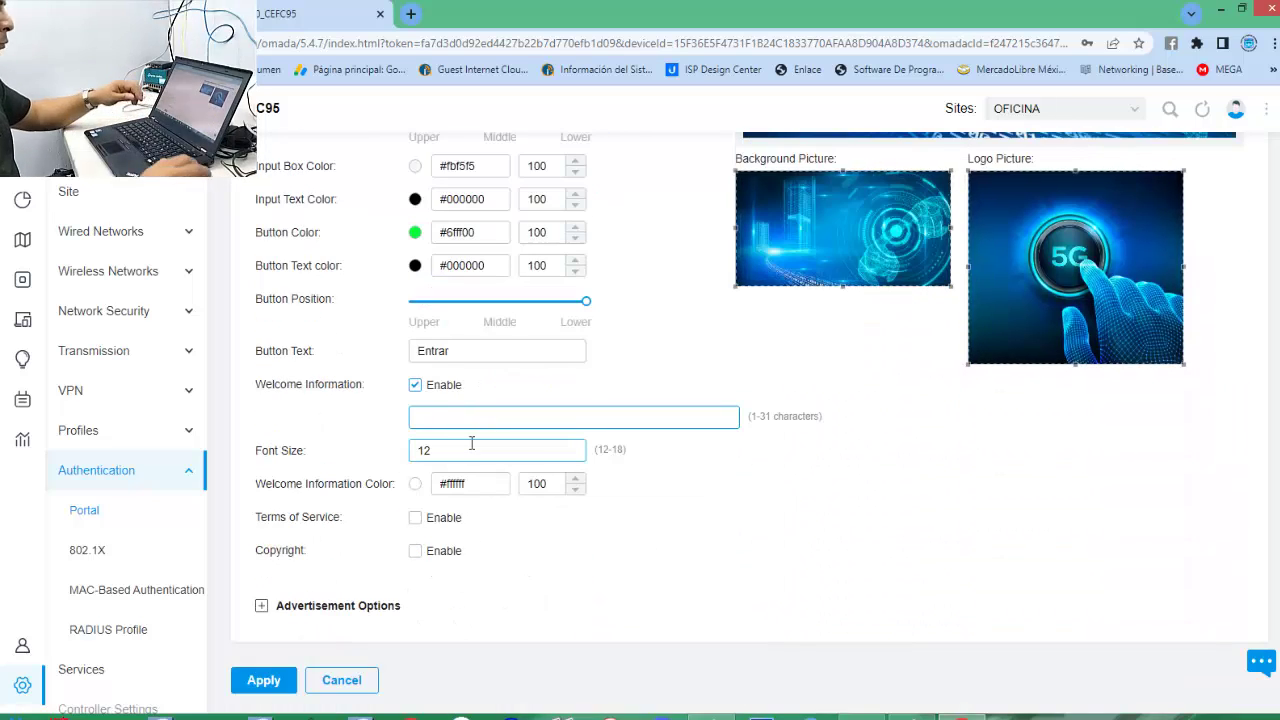
type("b")
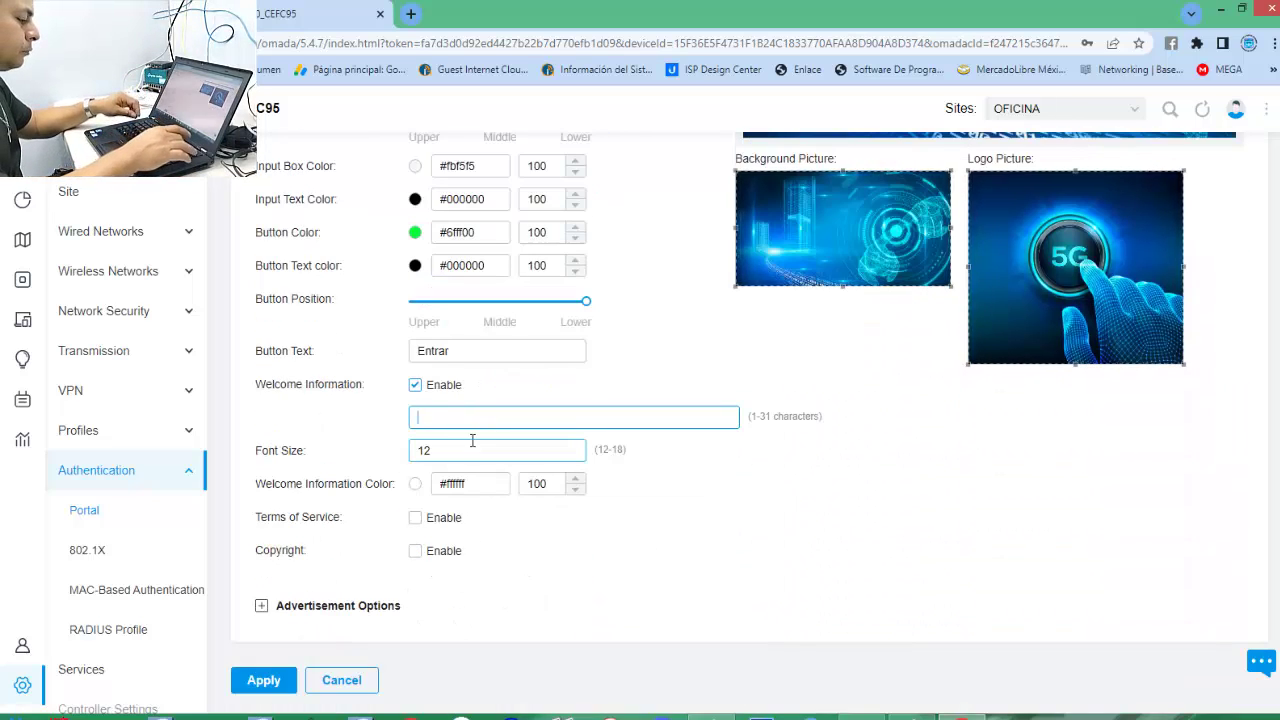
type("BIENVE")
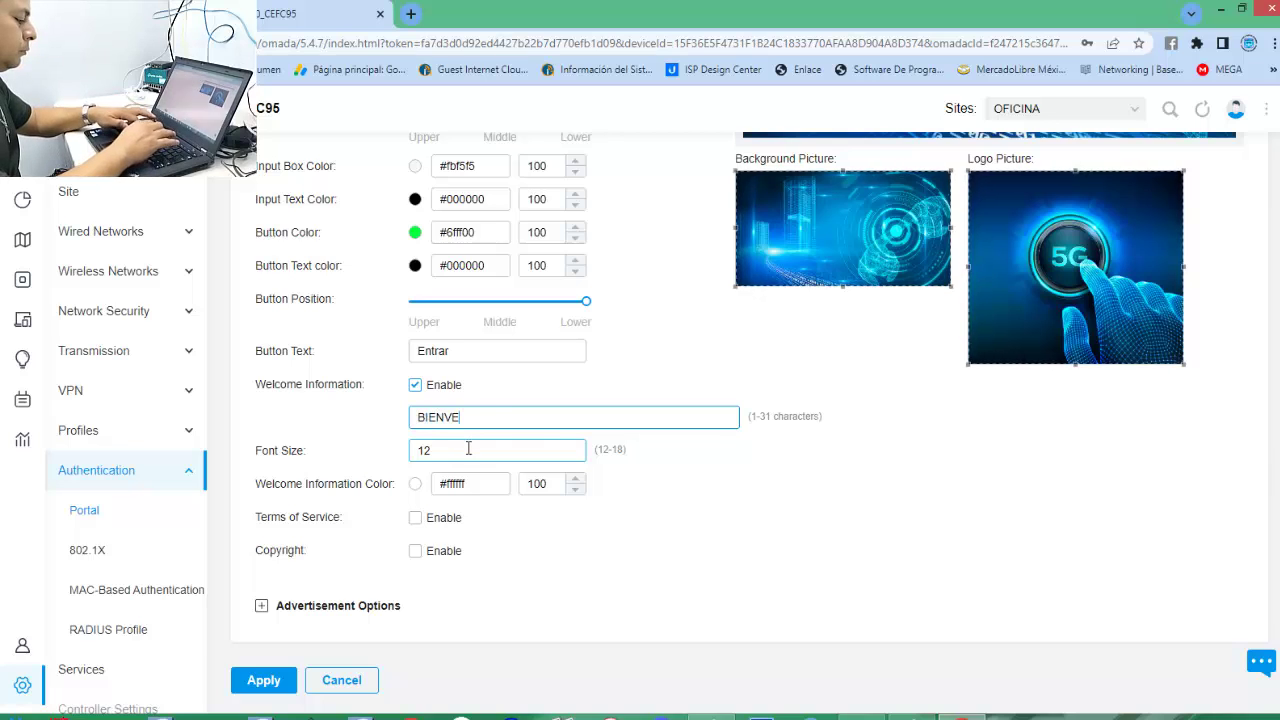
type("NIDOS")
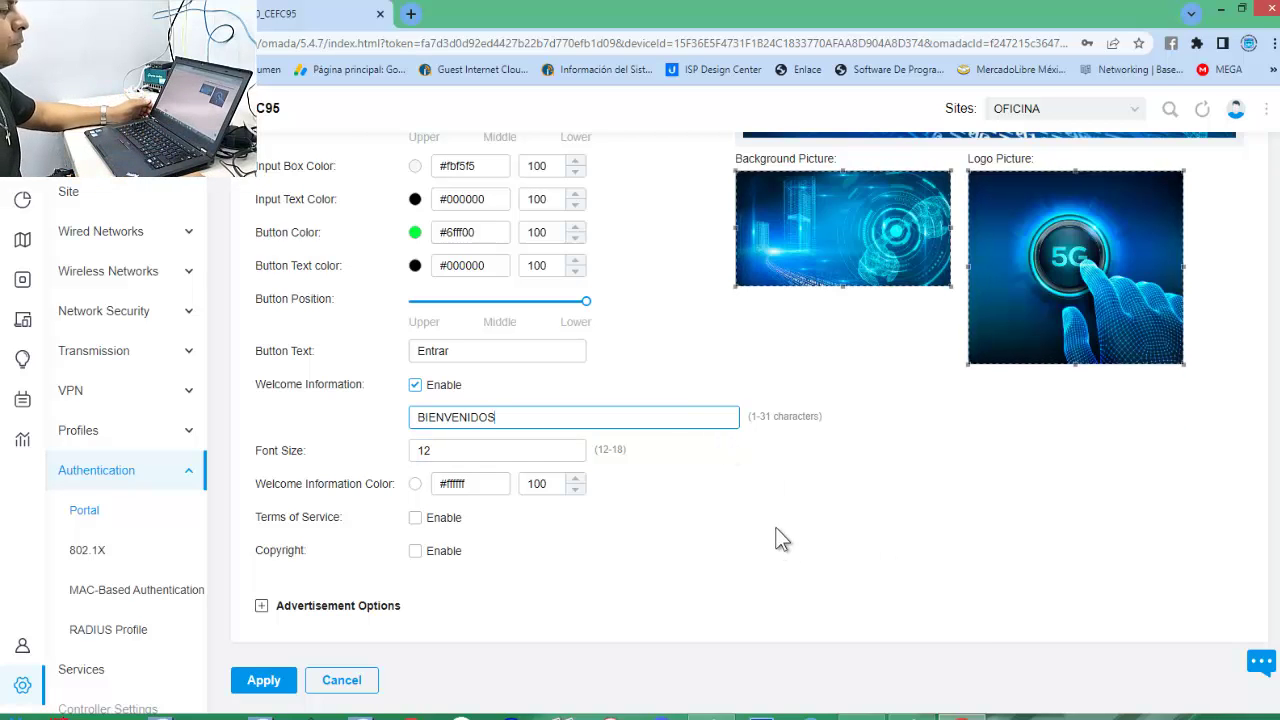
scroll(782, 540, "up", 4)
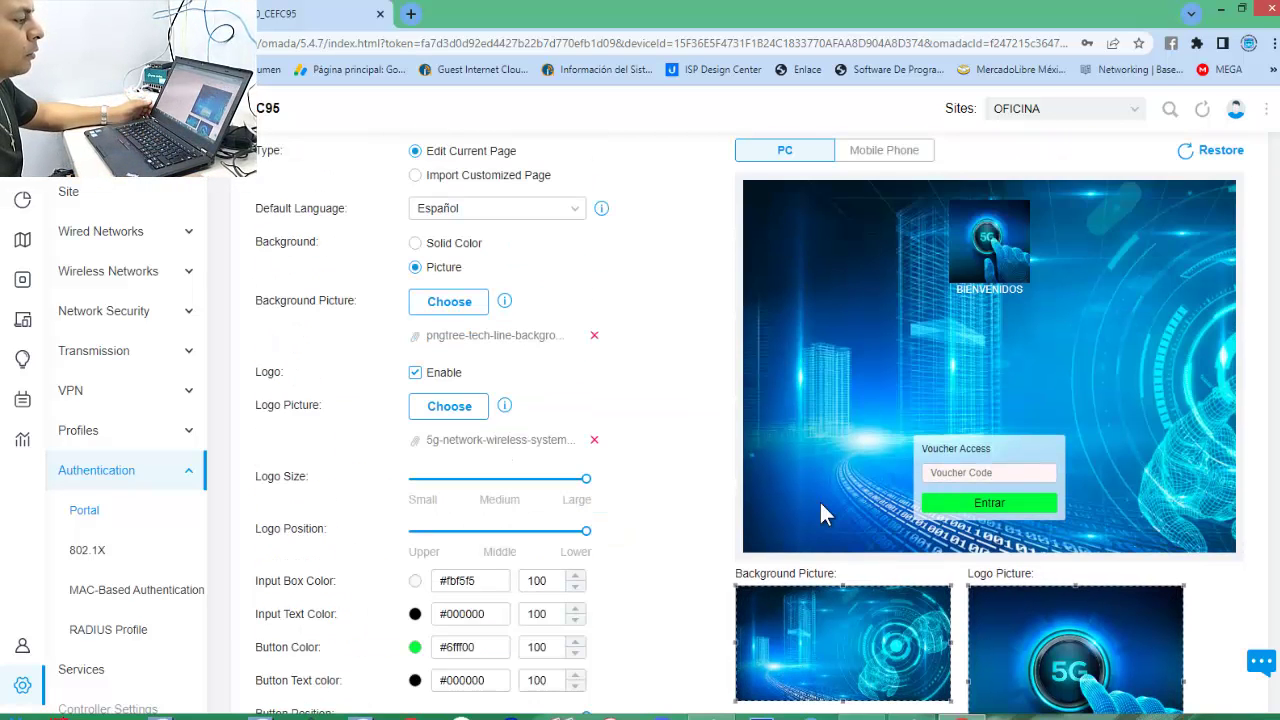
scroll(820, 506, "down", 4)
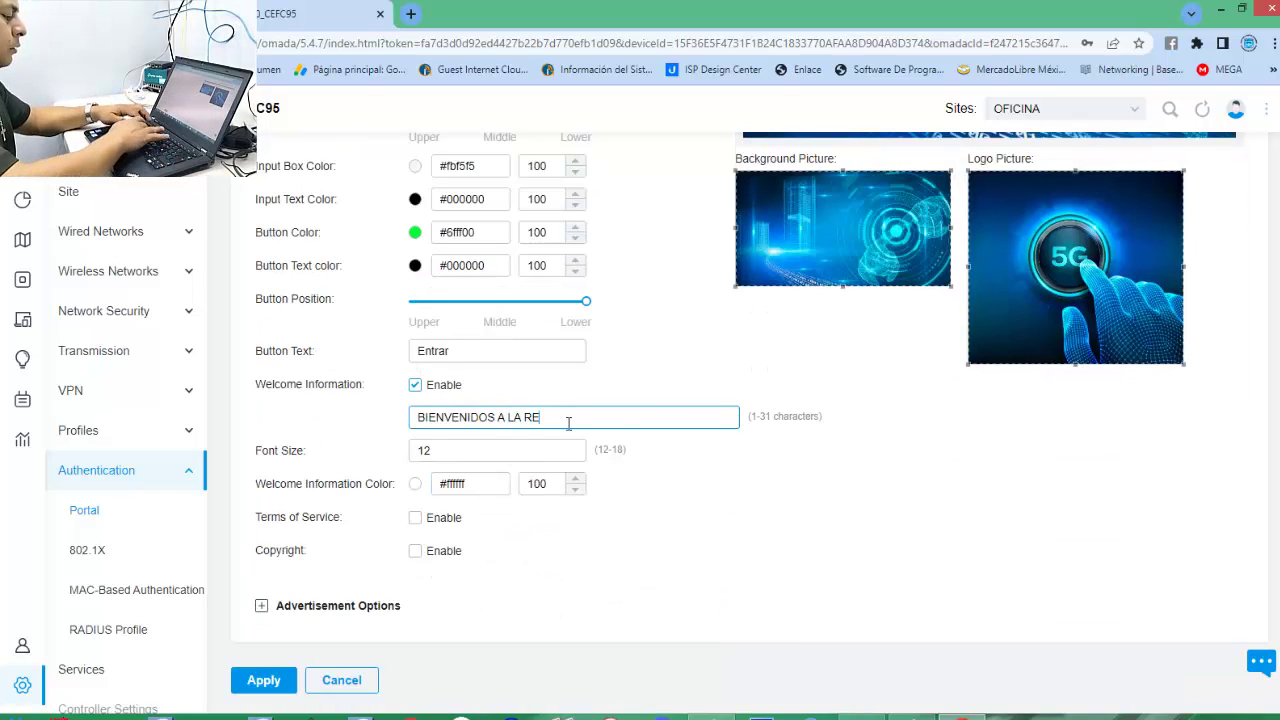
type("WIFI")
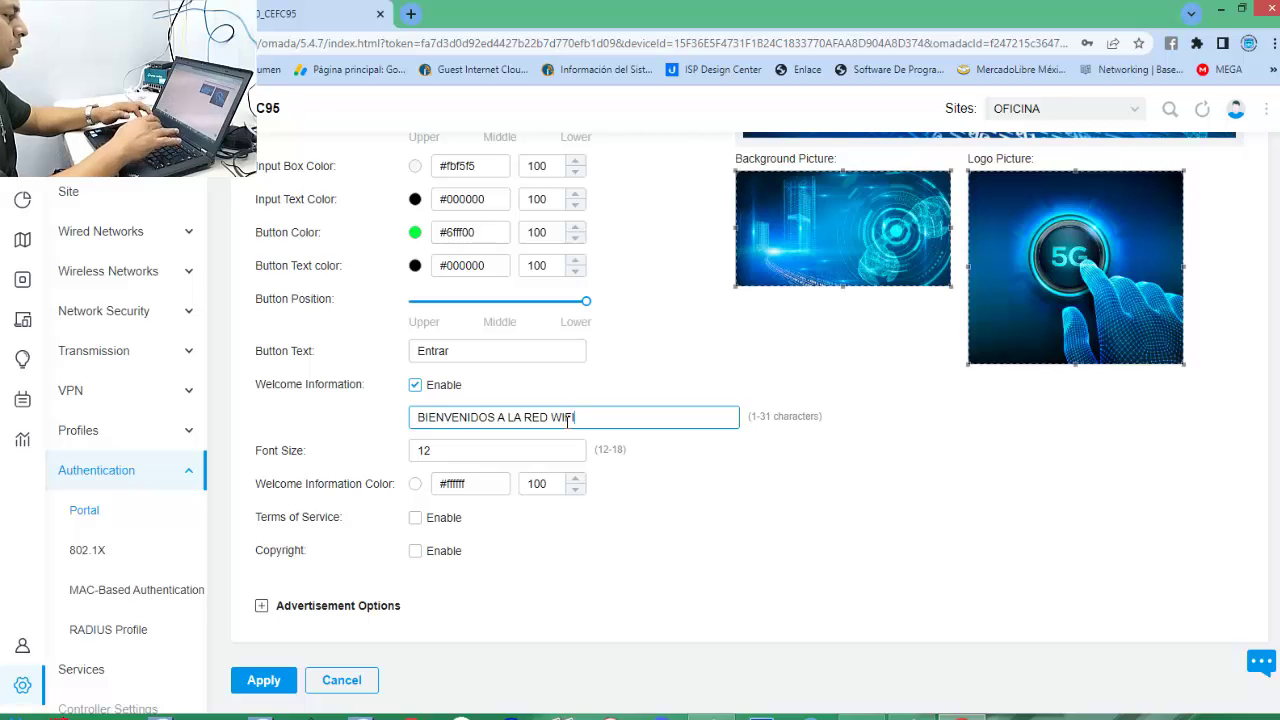
scroll(838, 582, "up", 4)
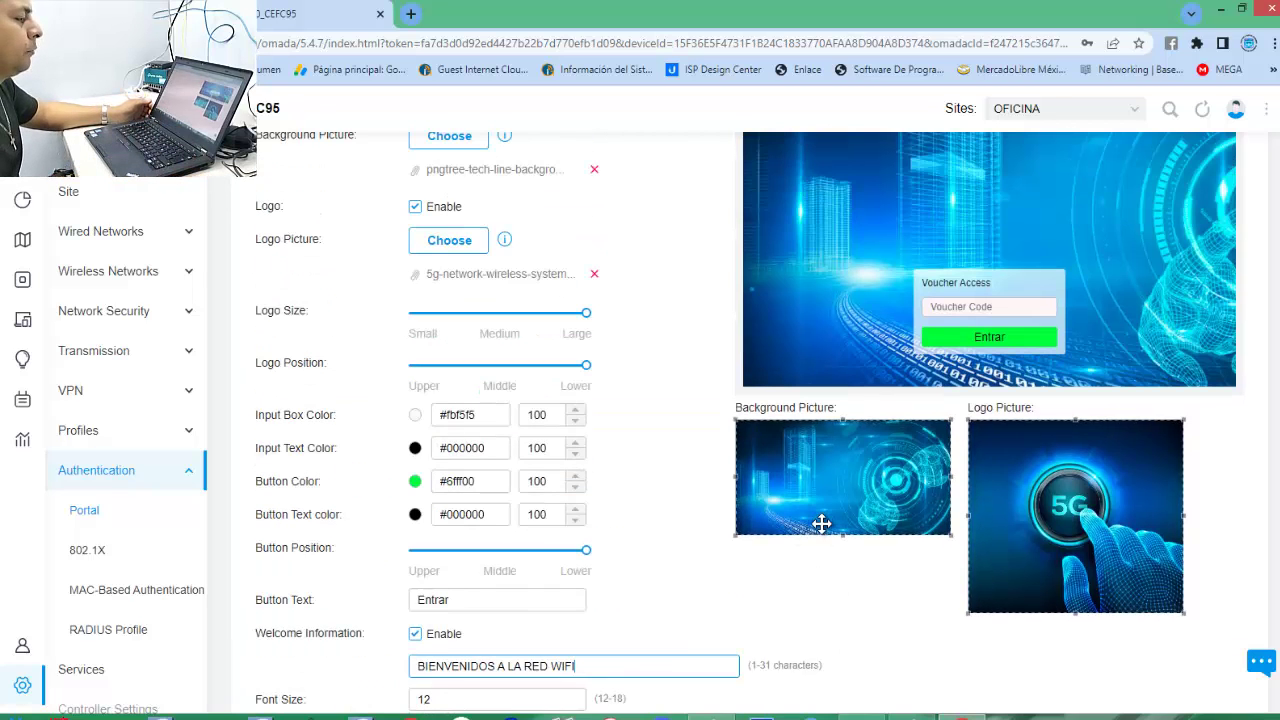
scroll(798, 562, "down", 4)
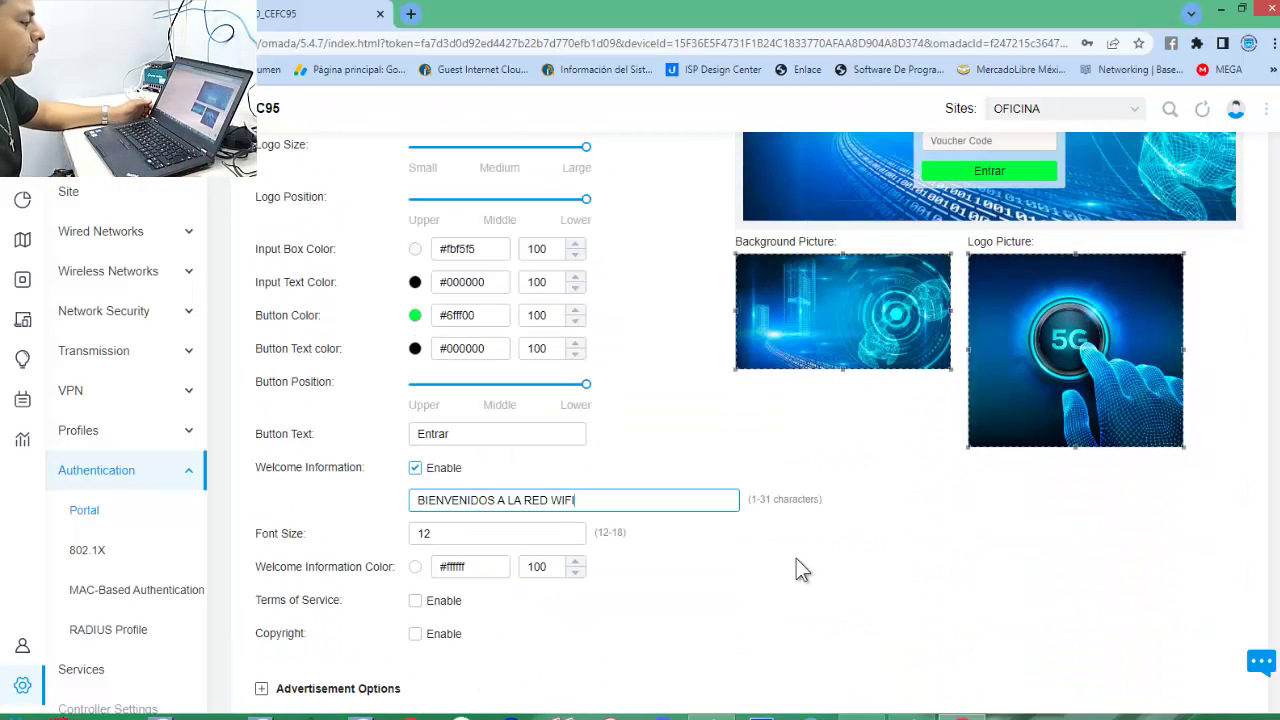
scroll(681, 548, "down", 1)
Change the welcome message font size from 12 to 18 and check the mobile and PC previews.
left_click(422, 451)
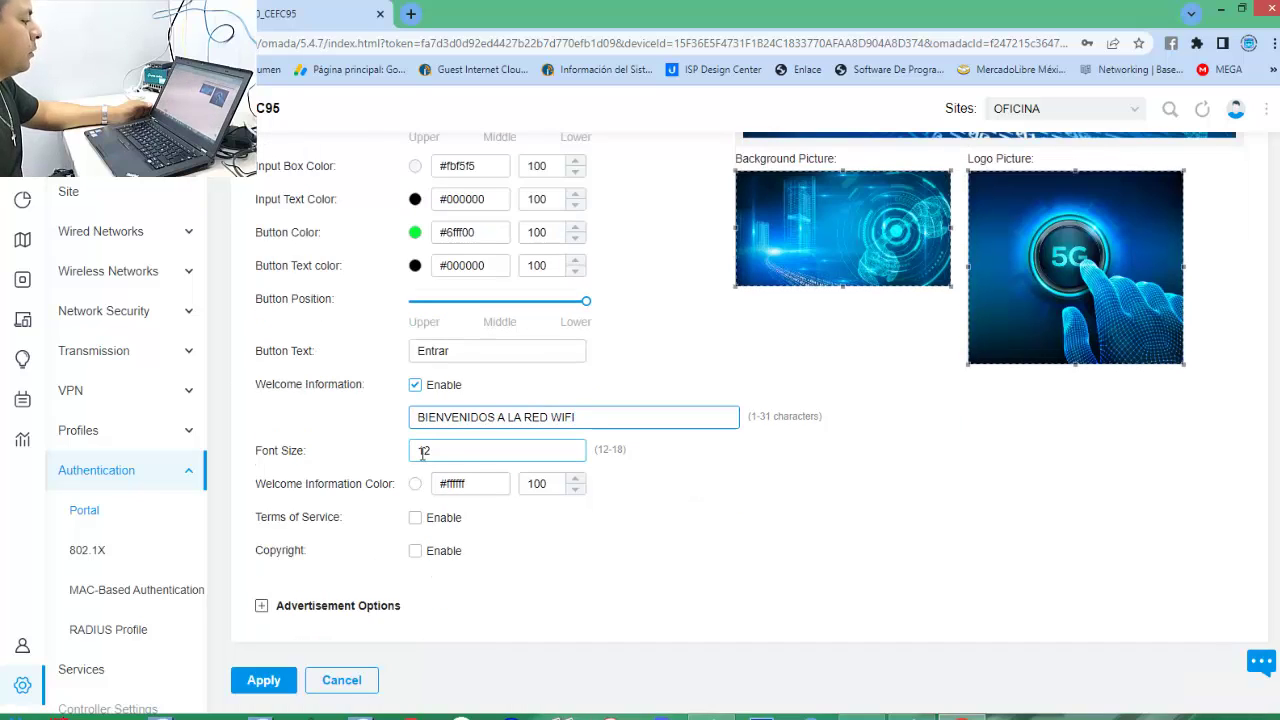
left_click_drag(464, 457, 408, 468)
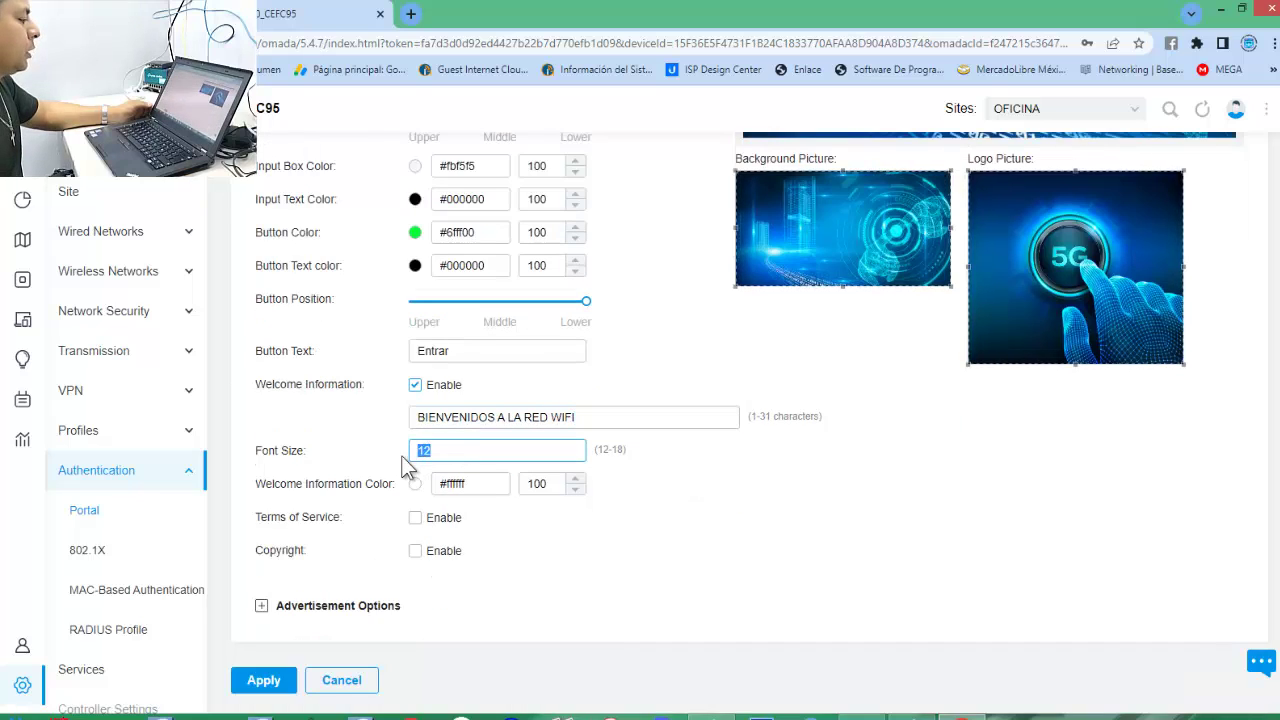
key("BackSpace")
type("18")
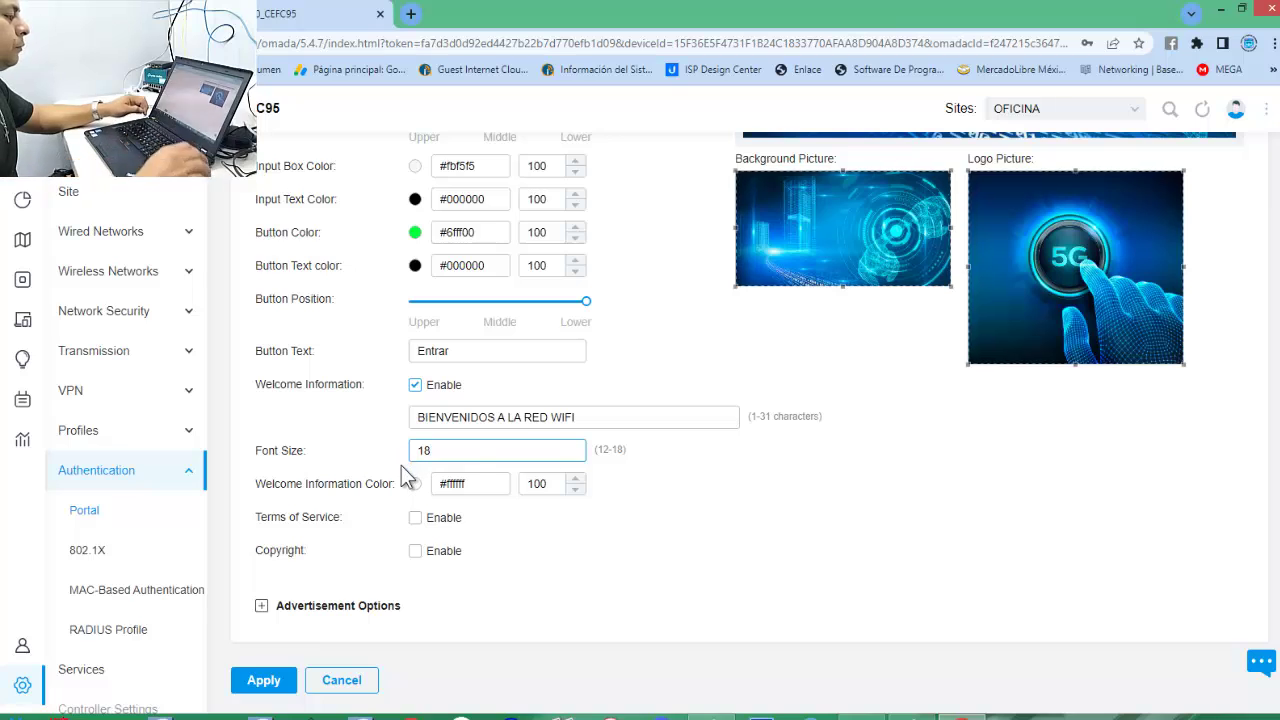
left_click(705, 490)
scroll(740, 533, "up", 5)
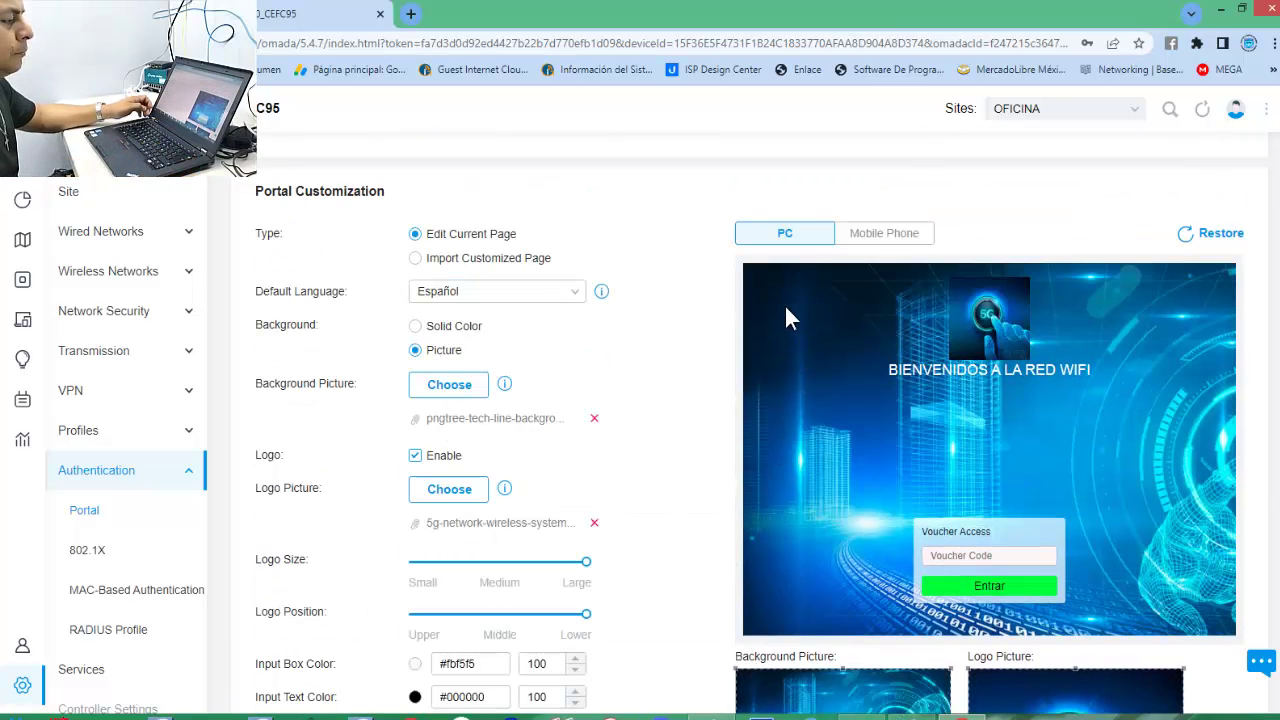
left_click(878, 238)
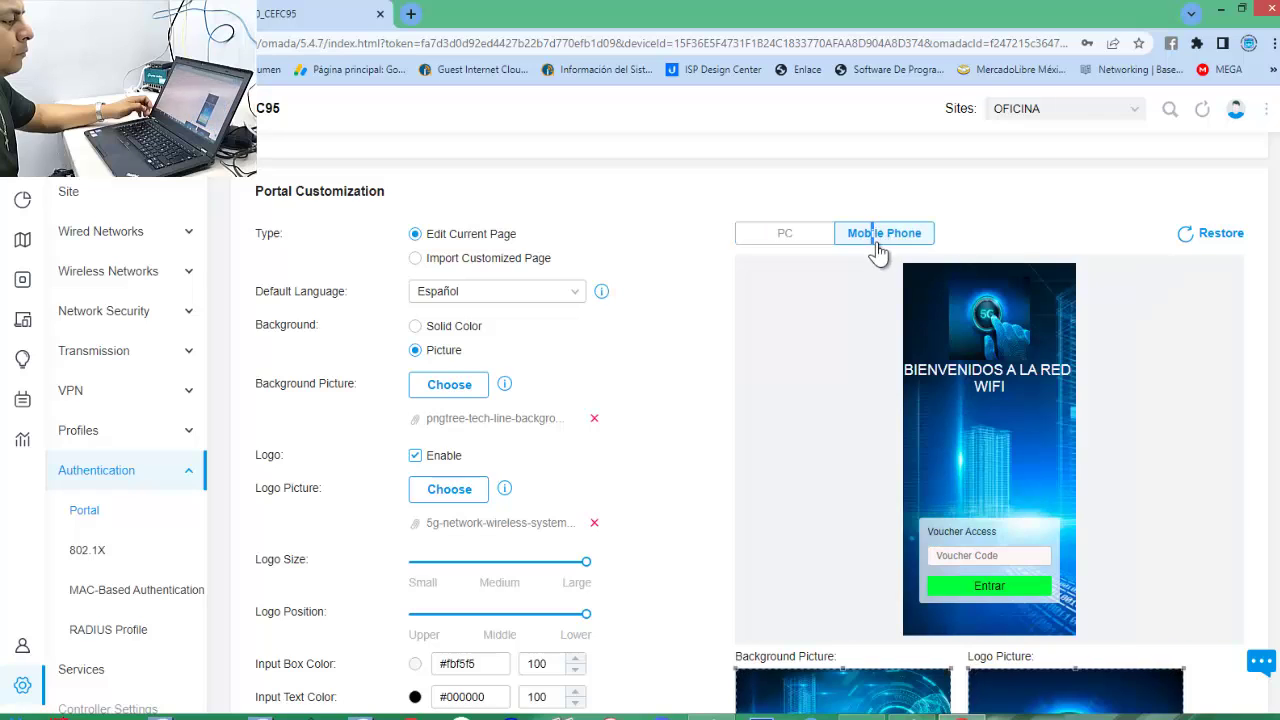
left_click(790, 236)
scroll(670, 549, "down", 4)
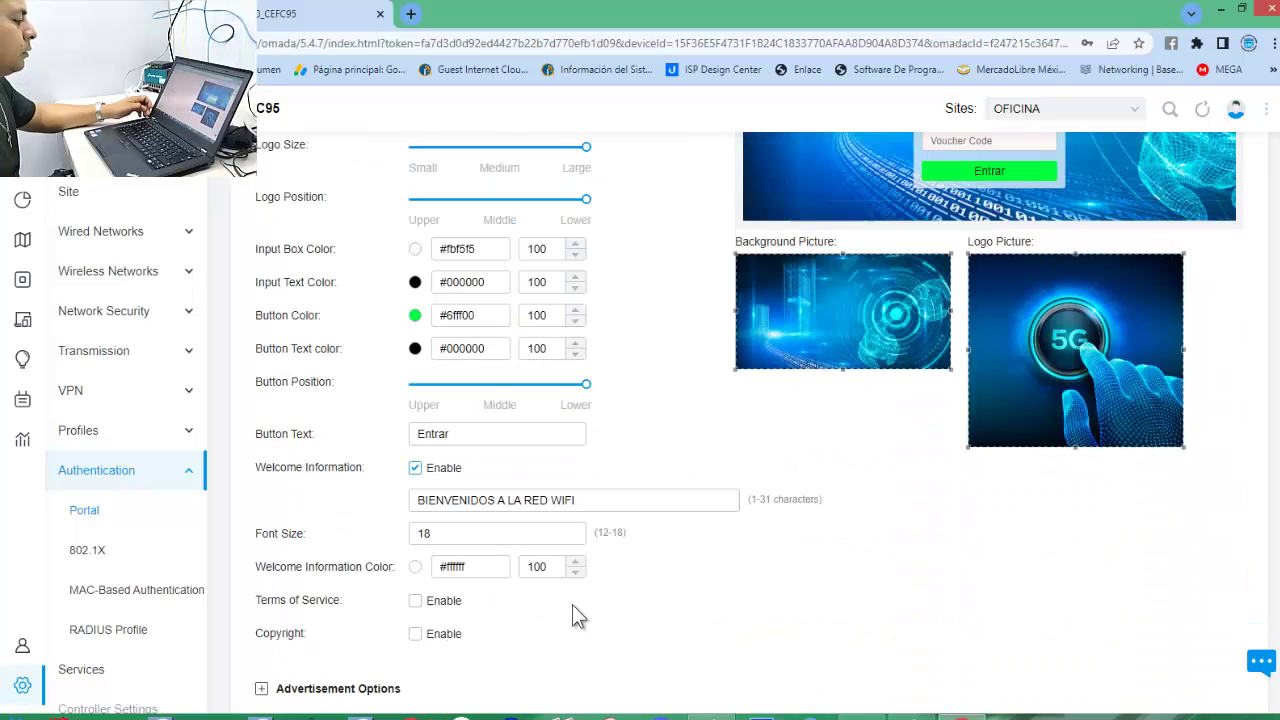
Reduce the welcome message font size to 14 and recheck the mobile and PC previews.
left_click(463, 529)
key("BackSpace")
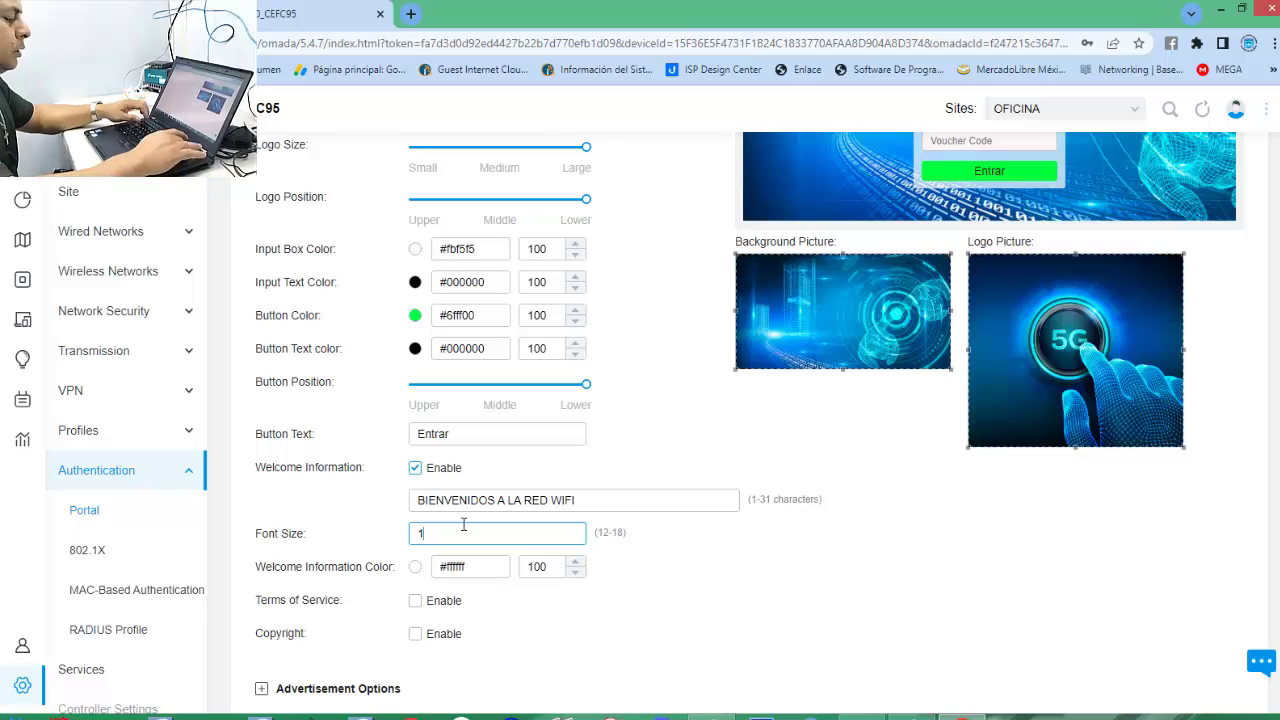
type("4")
left_click(800, 578)
scroll(815, 589, "up", 3)
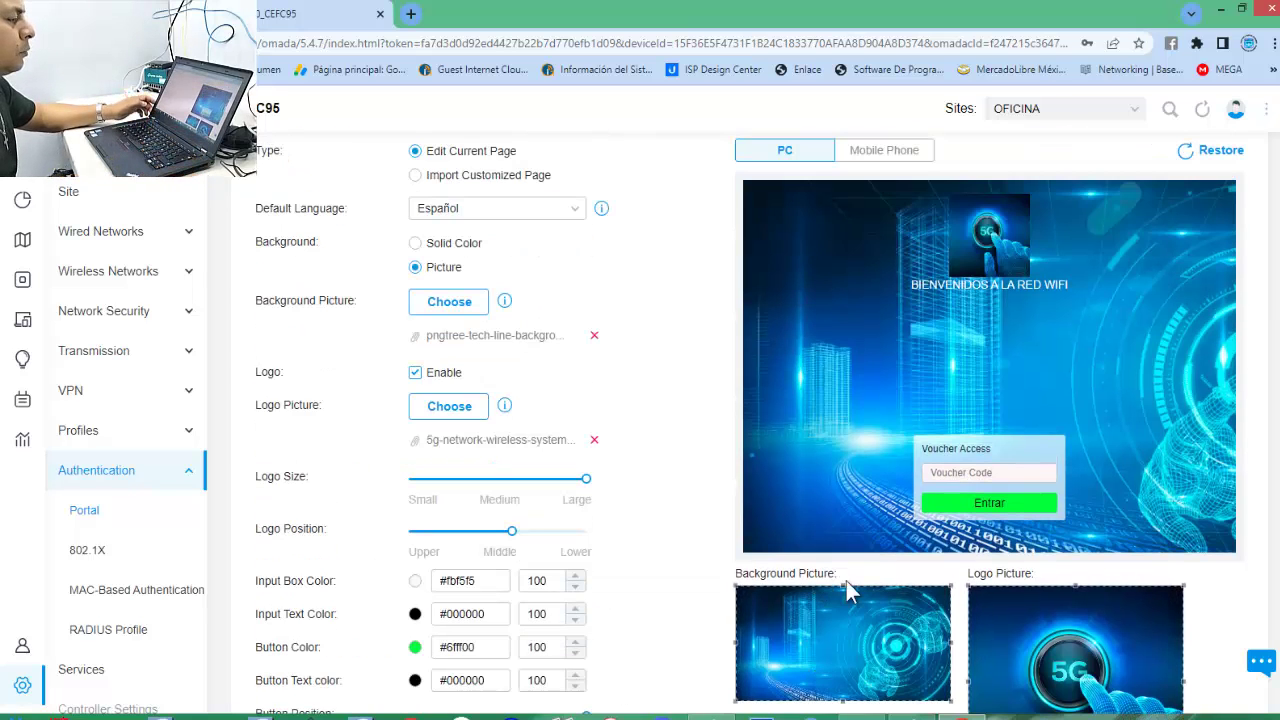
left_click(885, 158)
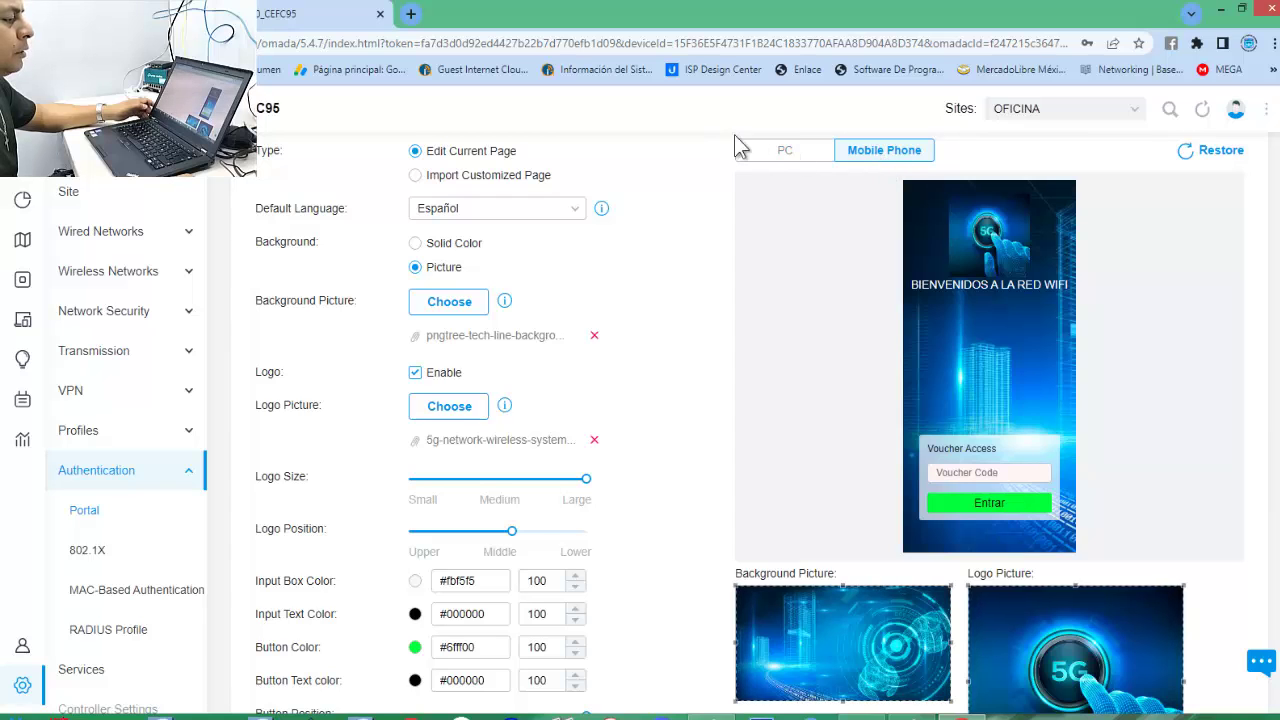
left_click(775, 152)
scroll(596, 586, "down", 3)
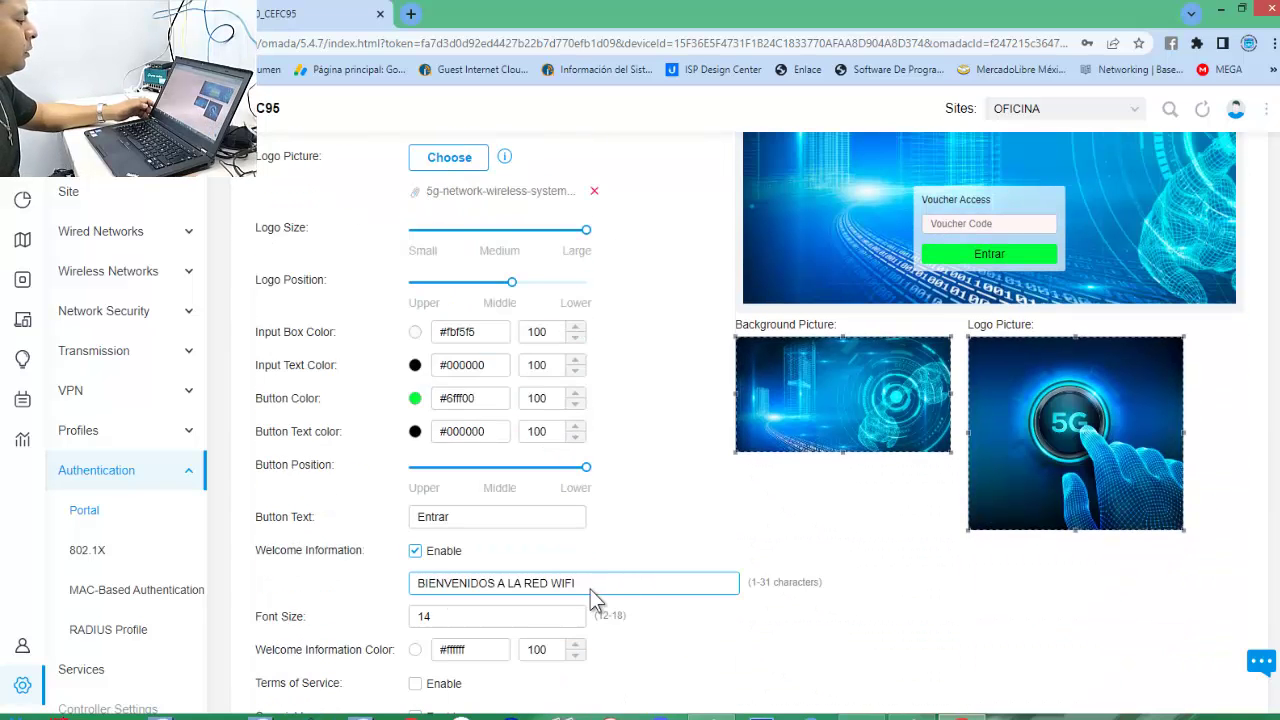
scroll(591, 587, "down", 2)
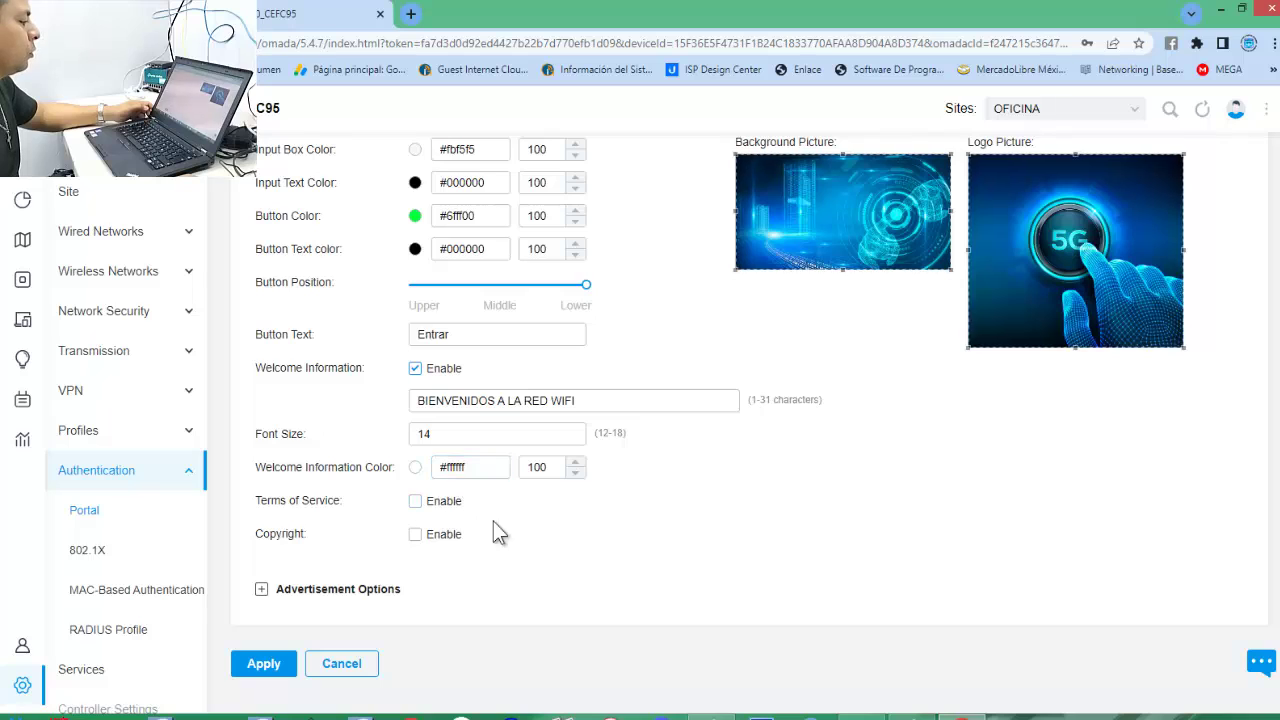
Open and close the welcome message colour settings without changes.
left_click(580, 467)
left_click(688, 515)
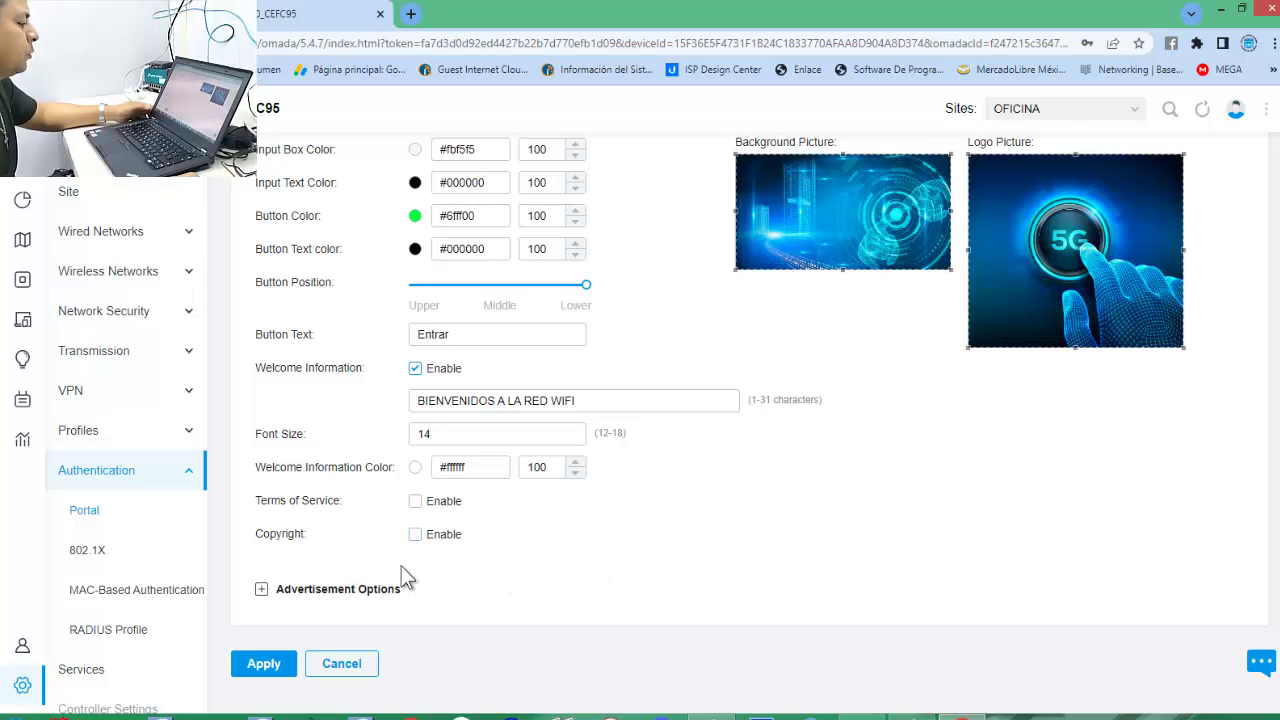
scroll(946, 490, "up", 3)
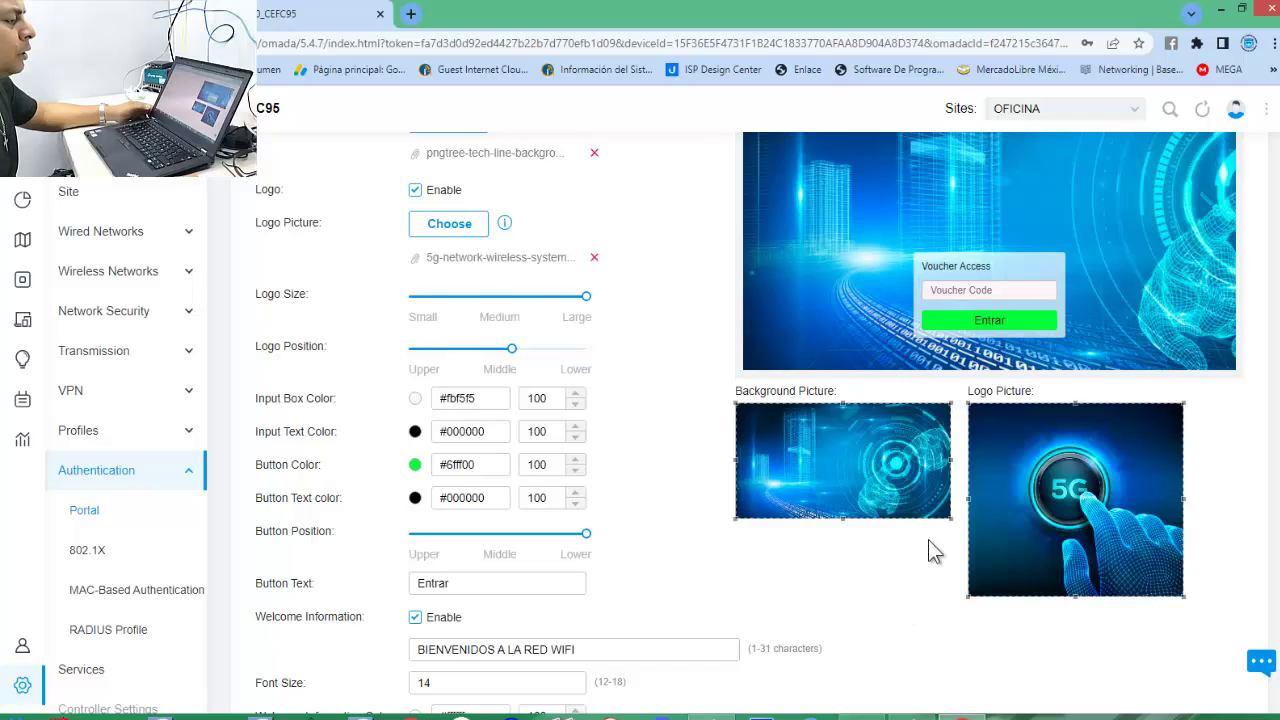
scroll(928, 545, "down", 3)
Enable Terms of Service and Copyright to see them in the preview.
left_click(416, 502)
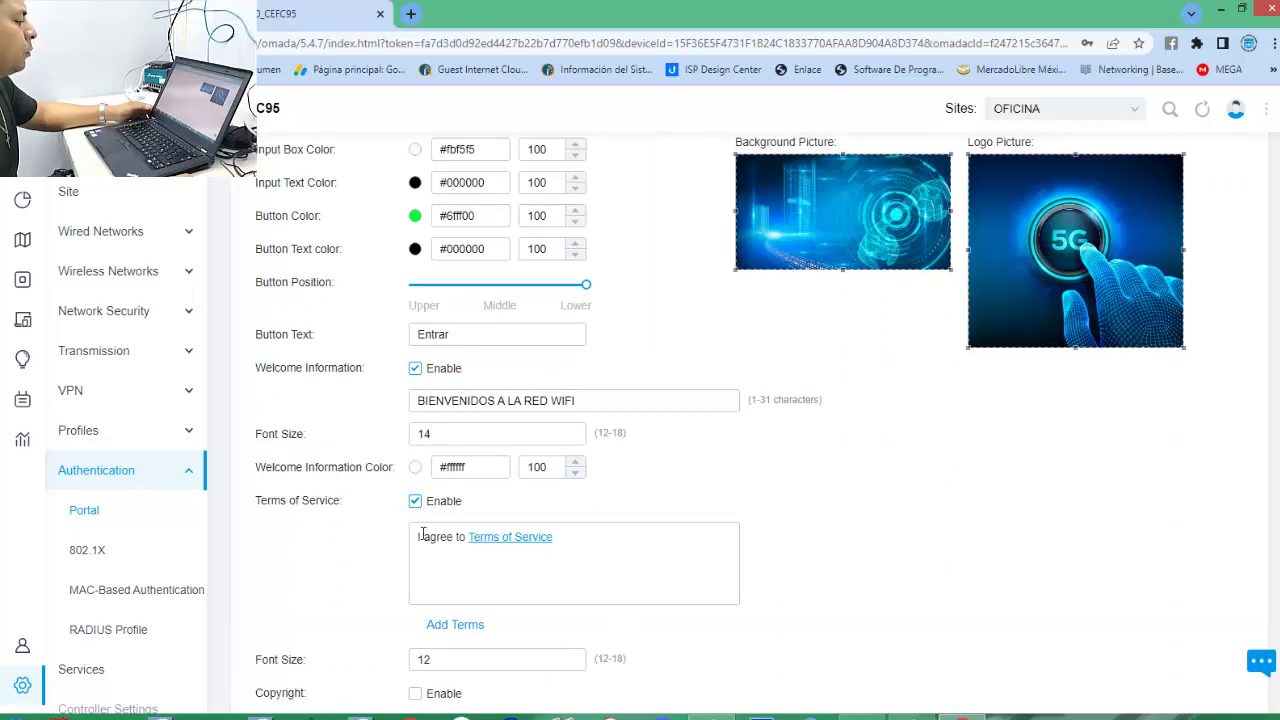
scroll(424, 563, "down", 2)
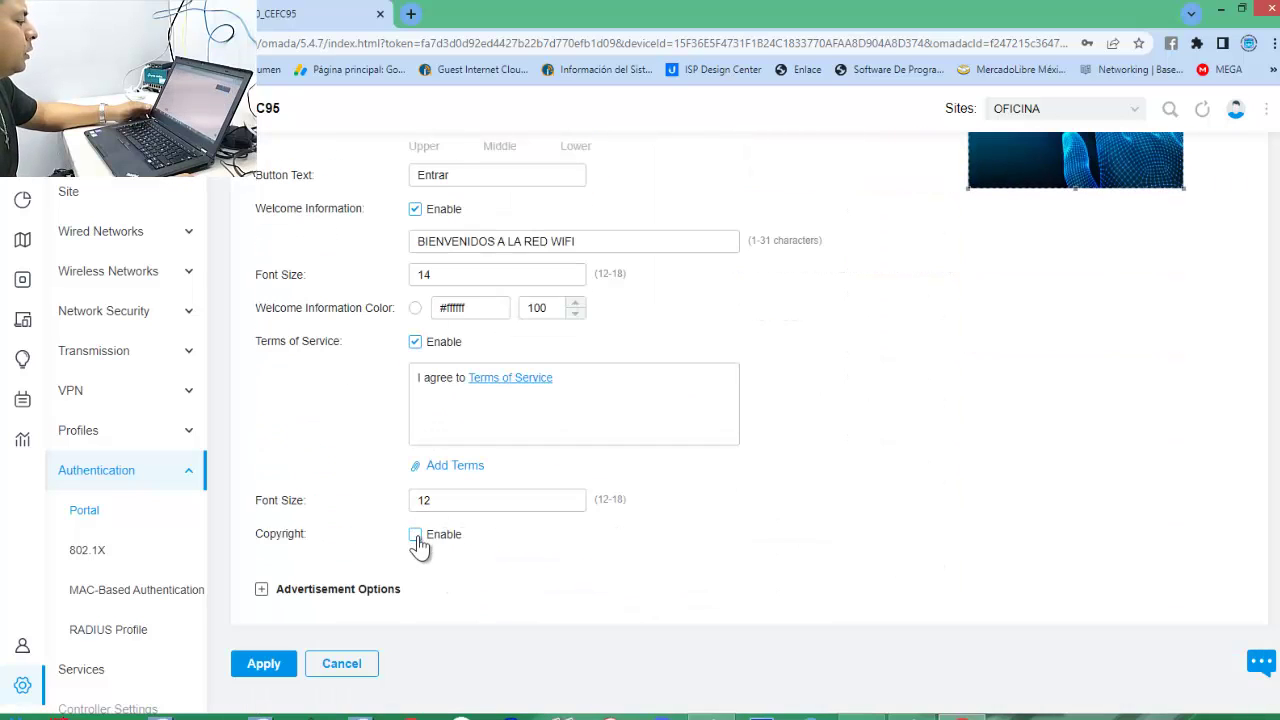
left_click(415, 535)
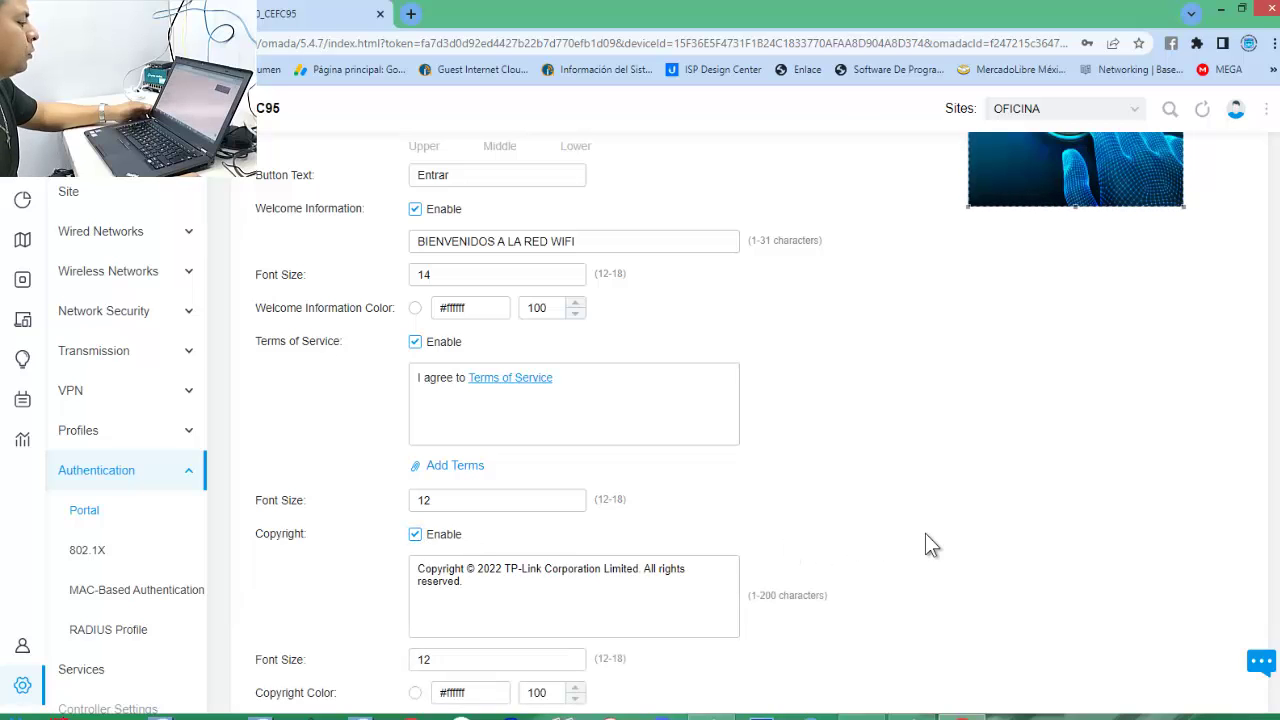
scroll(925, 533, "down", 2)
scroll(925, 533, "up", 9)
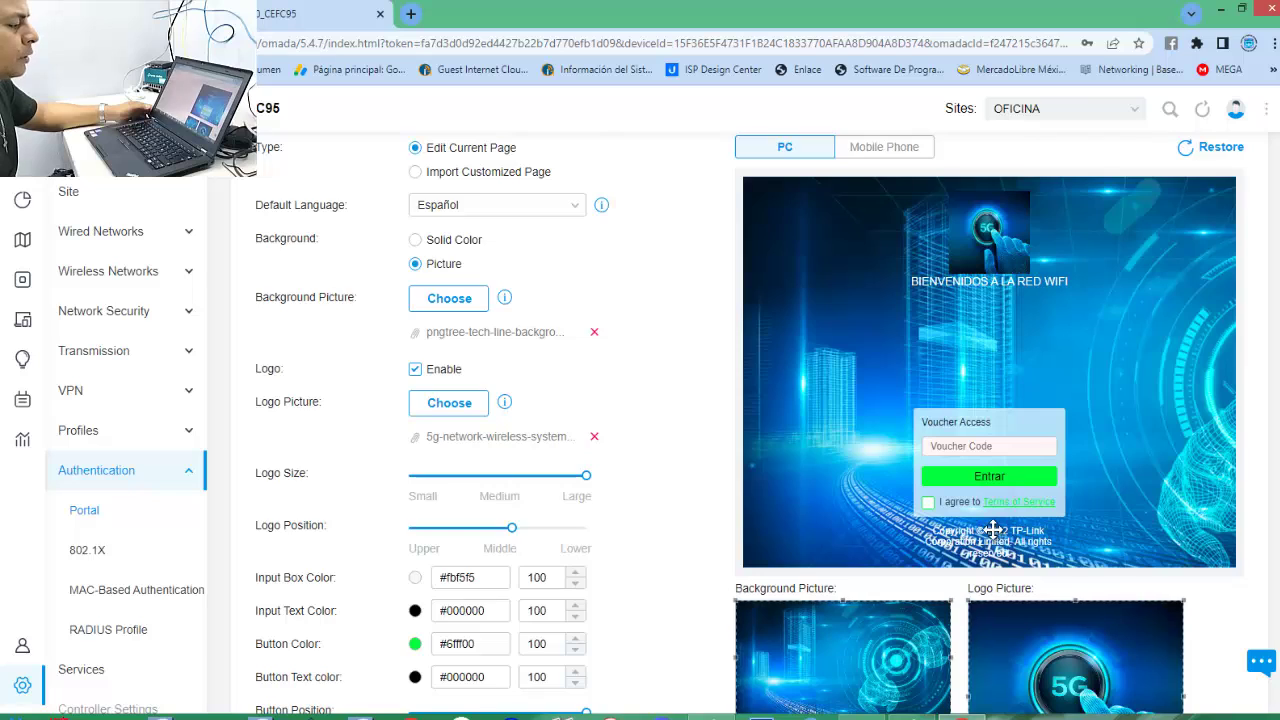
scroll(989, 531, "down", 5)
scroll(489, 565, "down", 2)
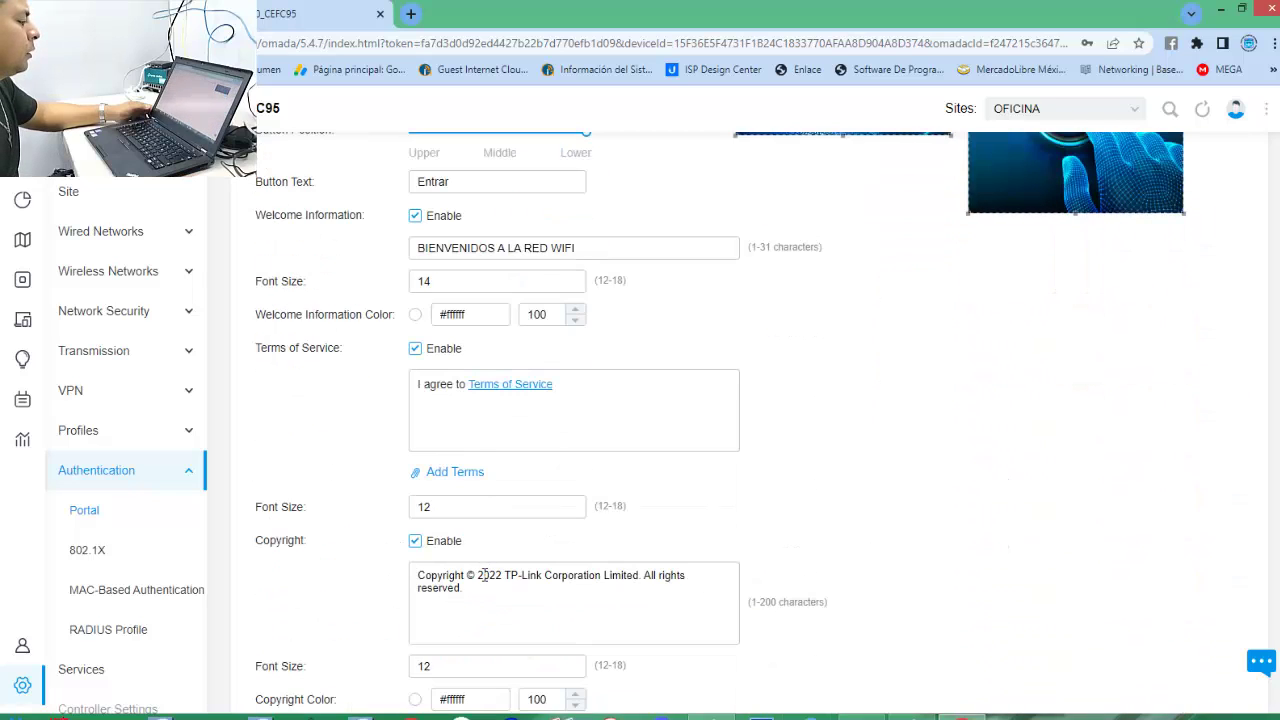
scroll(483, 577, "down", 1)
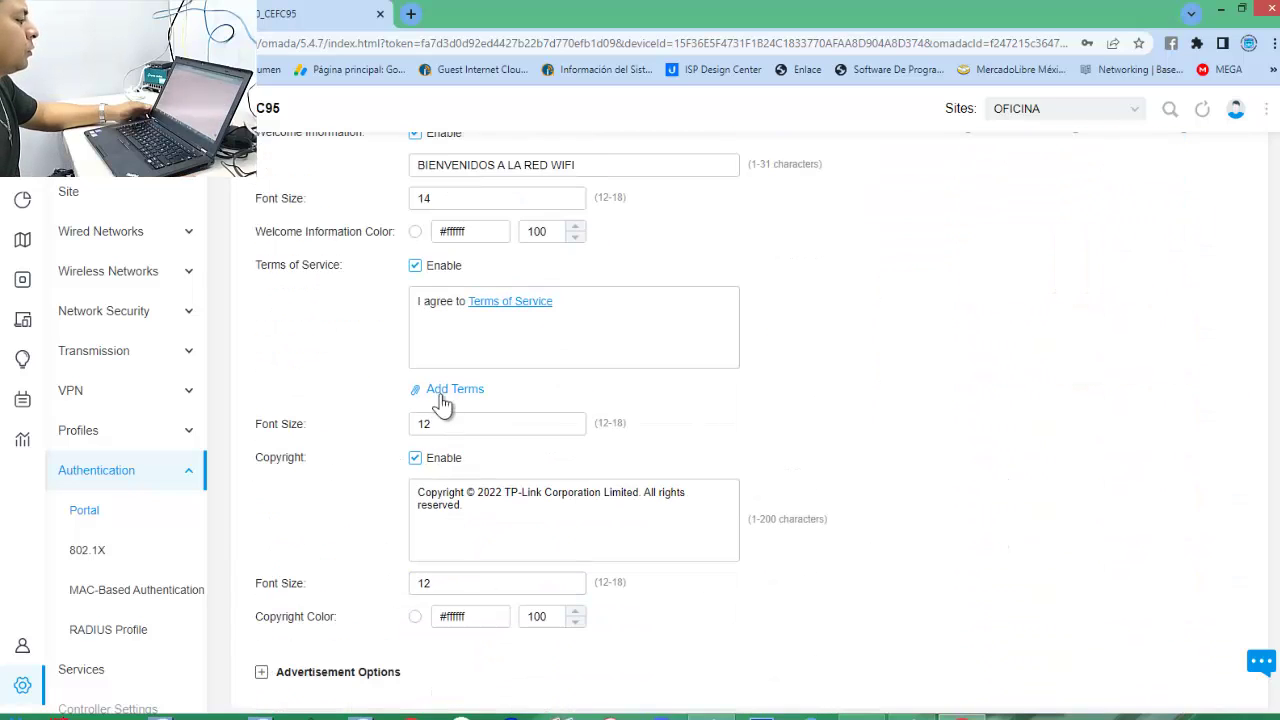
Switch Terms of Service and Copyright back off.
left_click(415, 267)
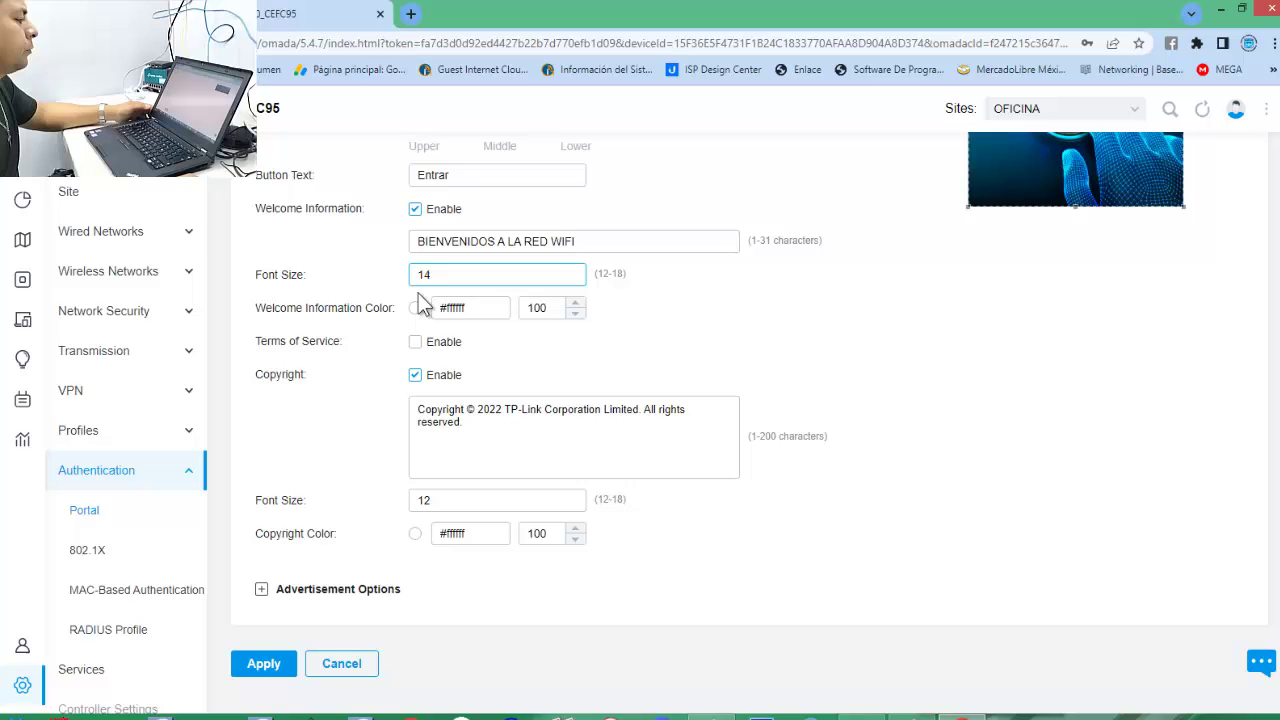
left_click(415, 375)
scroll(1019, 524, "up", 3)
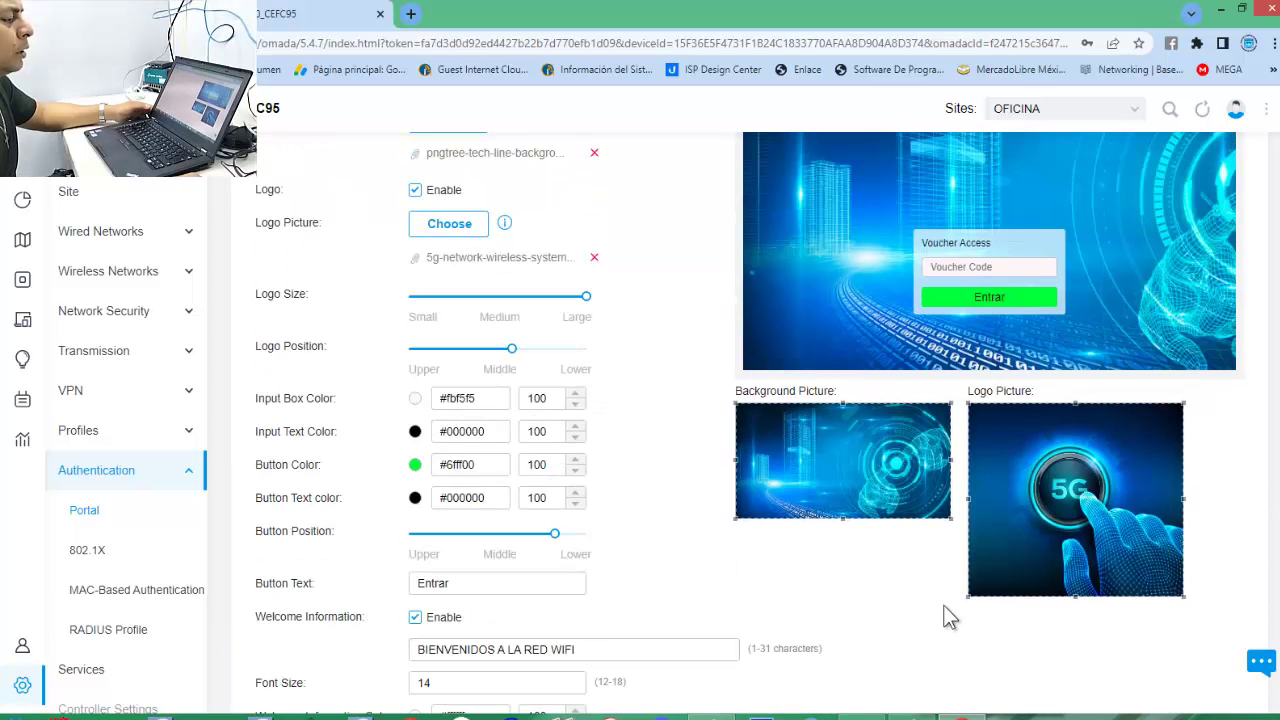
scroll(945, 612, "down", 2)
scroll(863, 557, "down", 1)
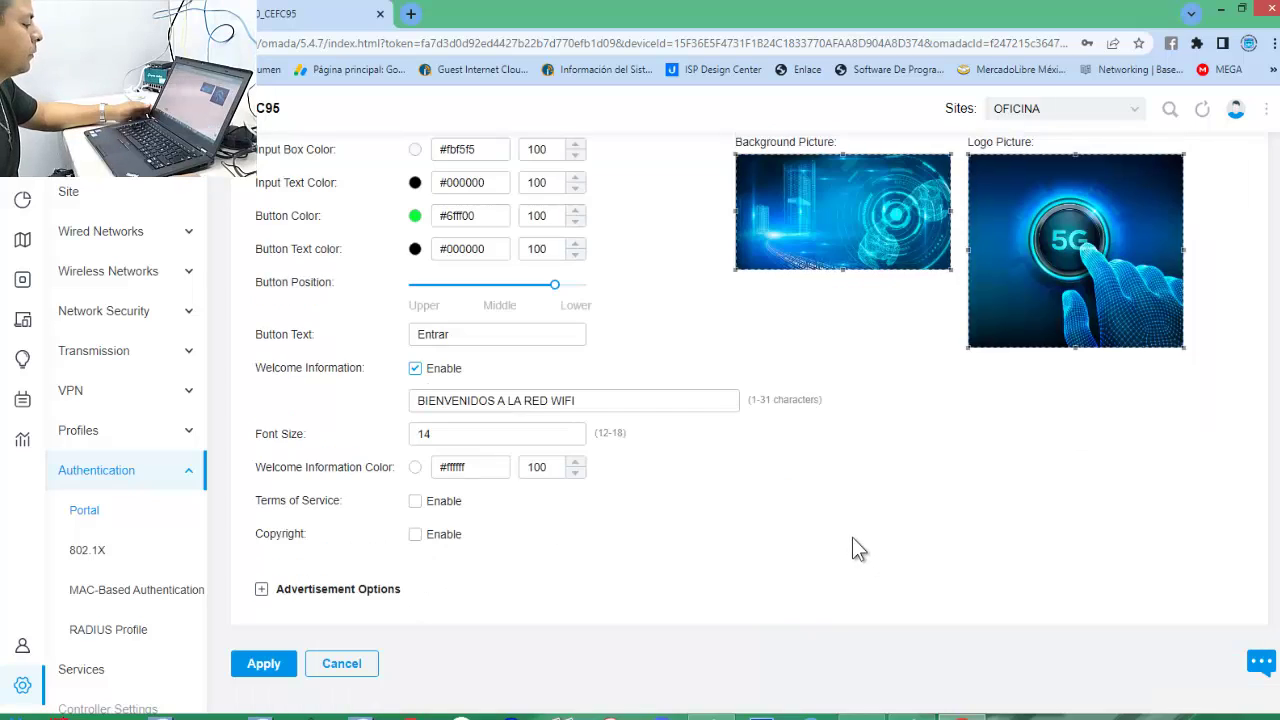
Expand Advertisement Options, enable then disable advertisements, and collapse the section.
left_click(268, 592)
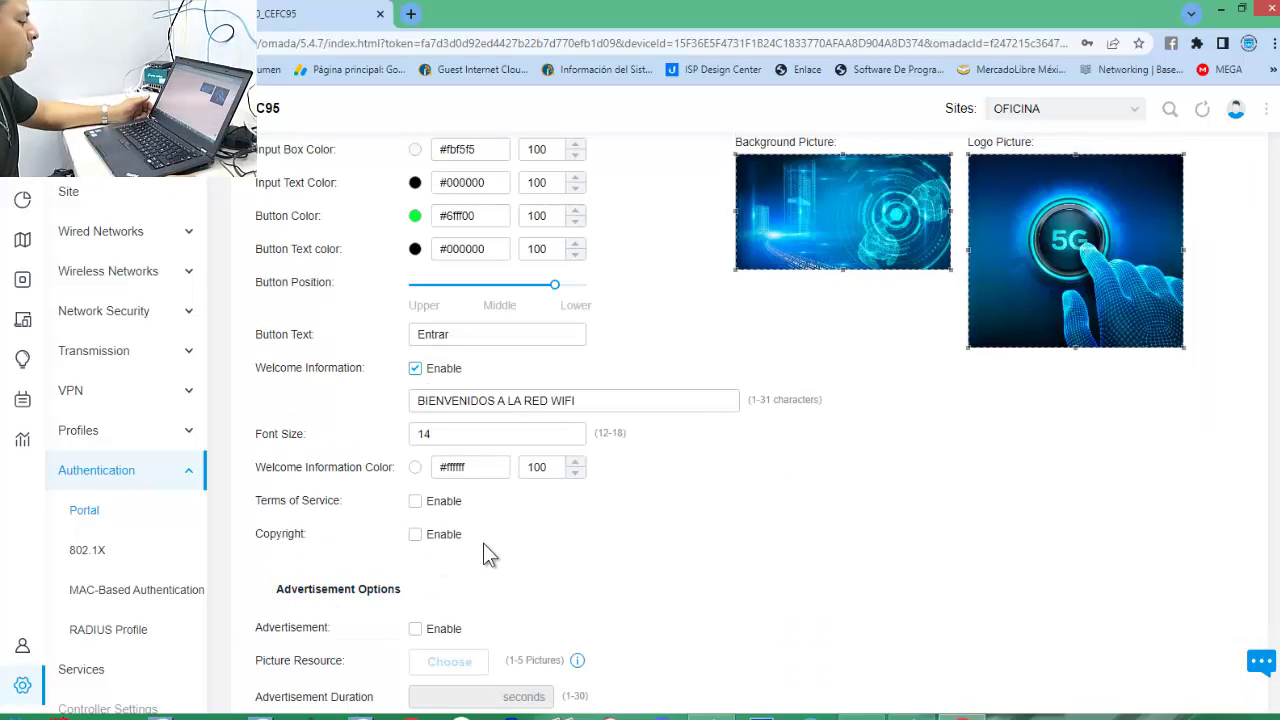
scroll(745, 490, "down", 2)
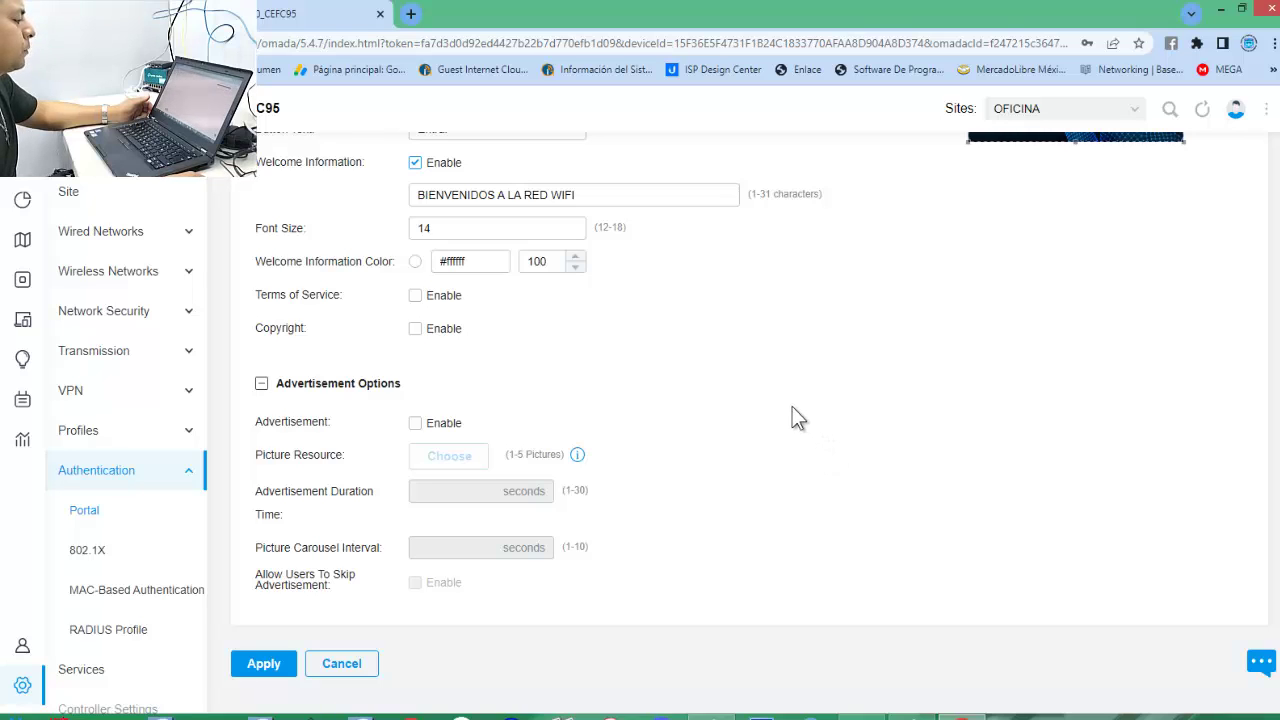
left_click(415, 423)
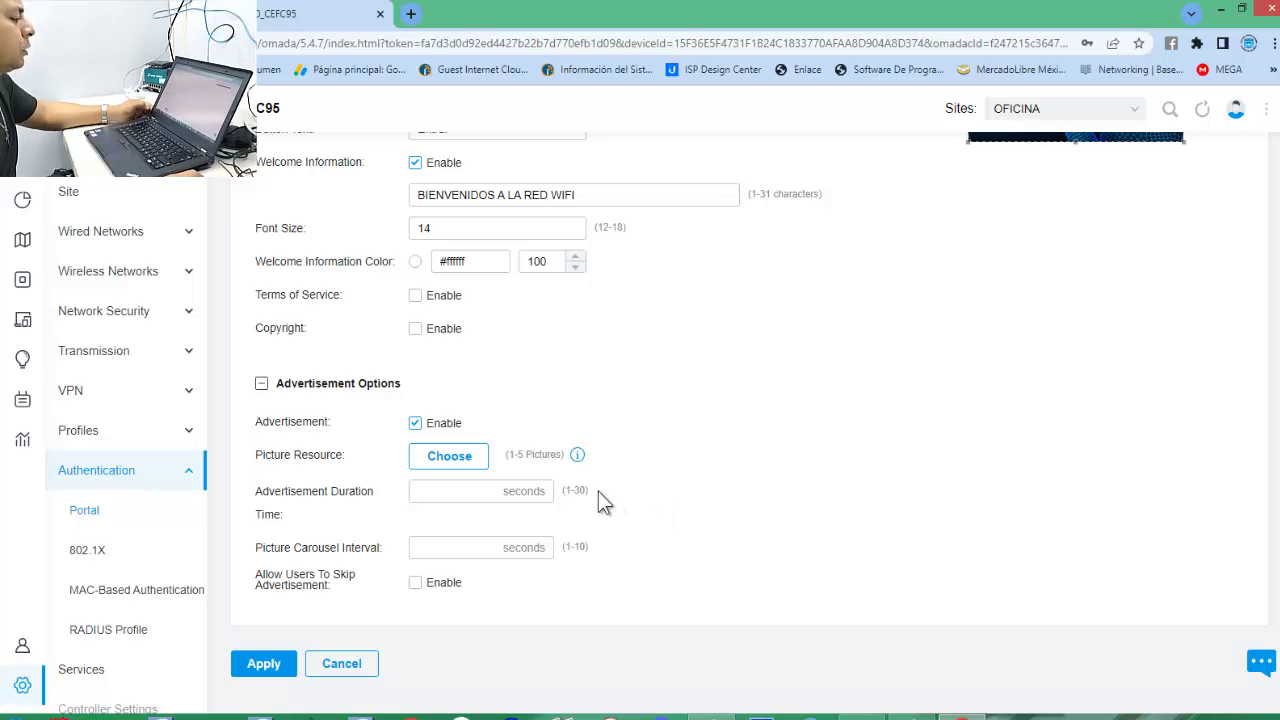
left_click(416, 426)
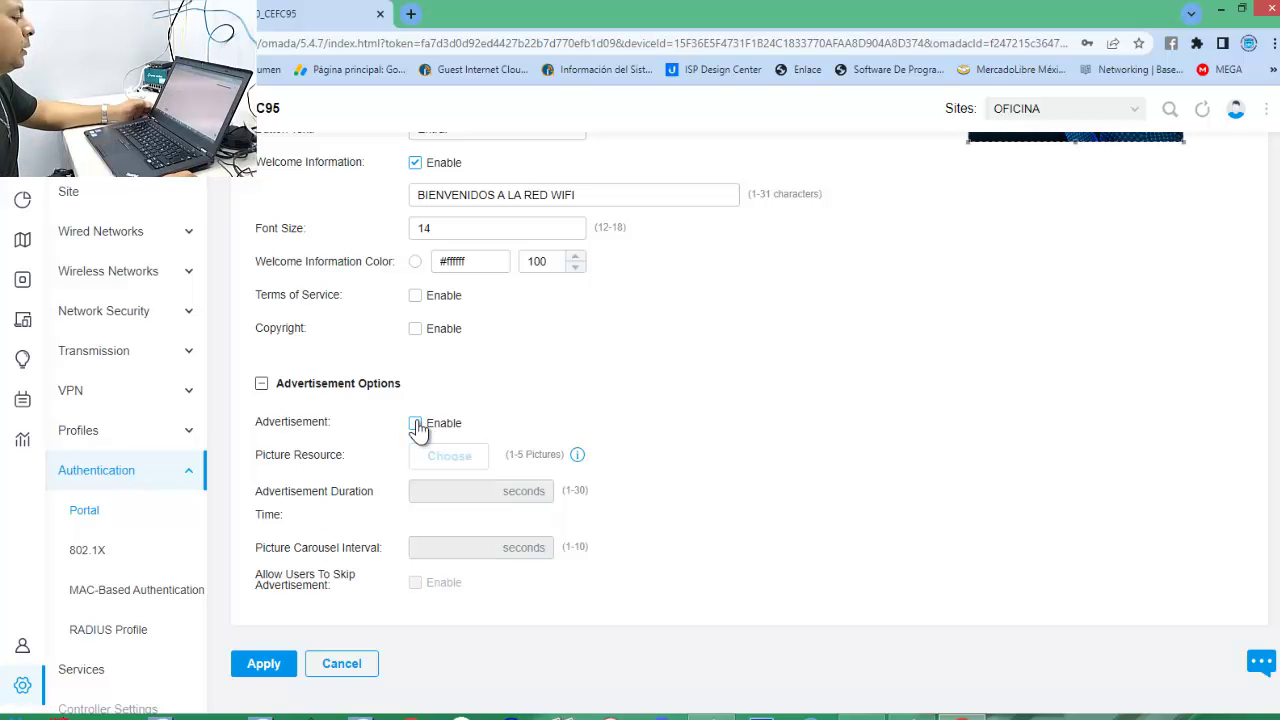
left_click(263, 388)
scroll(660, 516, "up", 5)
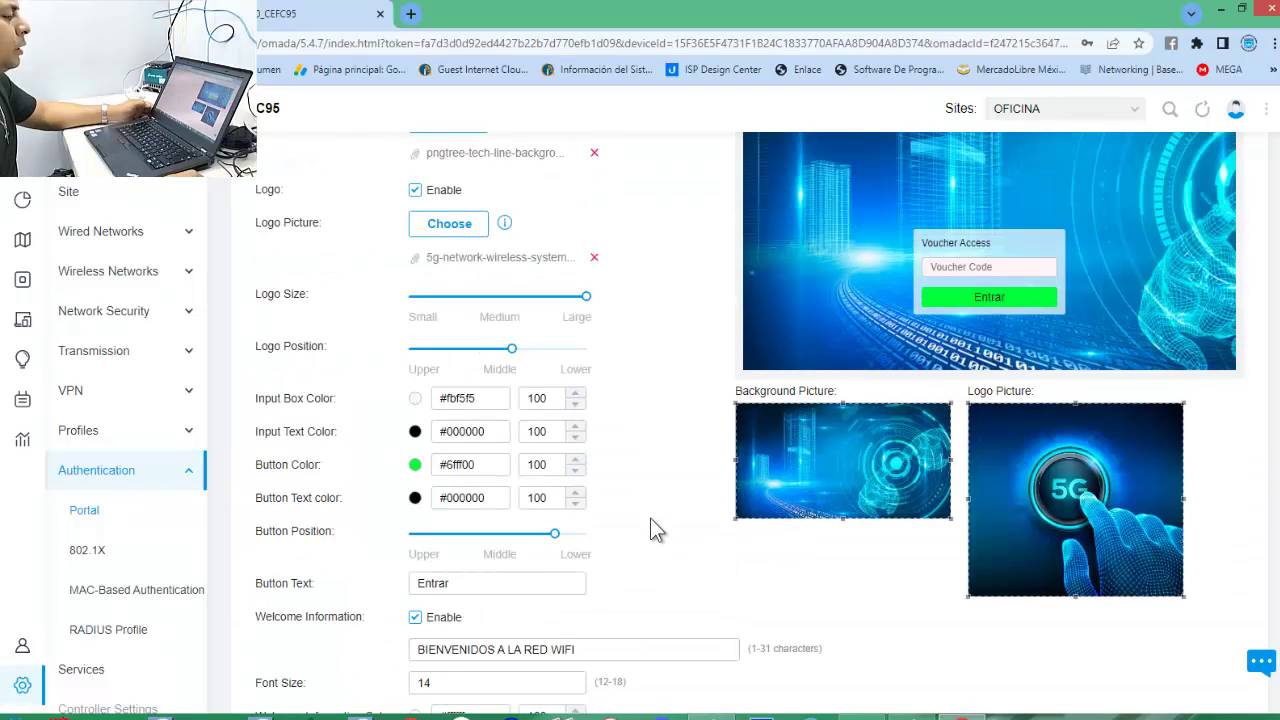
Check the mobile phone preview, then apply the OFICINA portal customization.
scroll(650, 518, "up", 3)
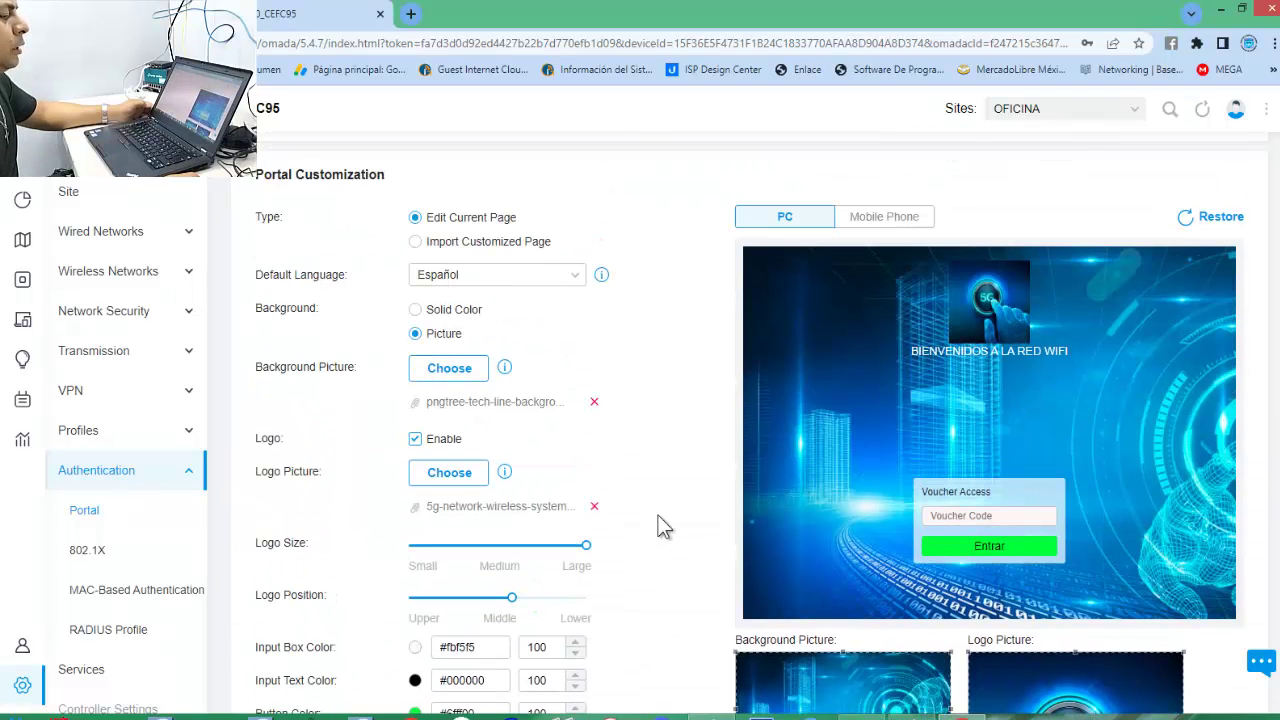
left_click(904, 227)
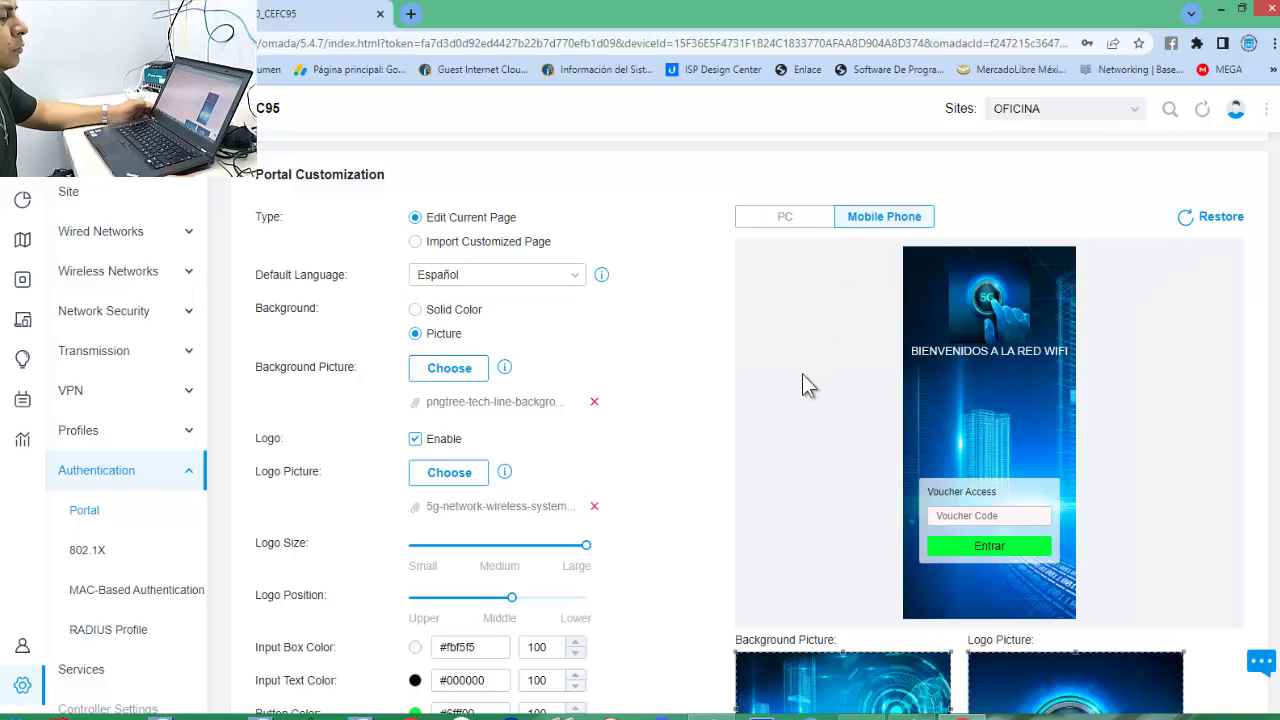
scroll(809, 370, "down", 4)
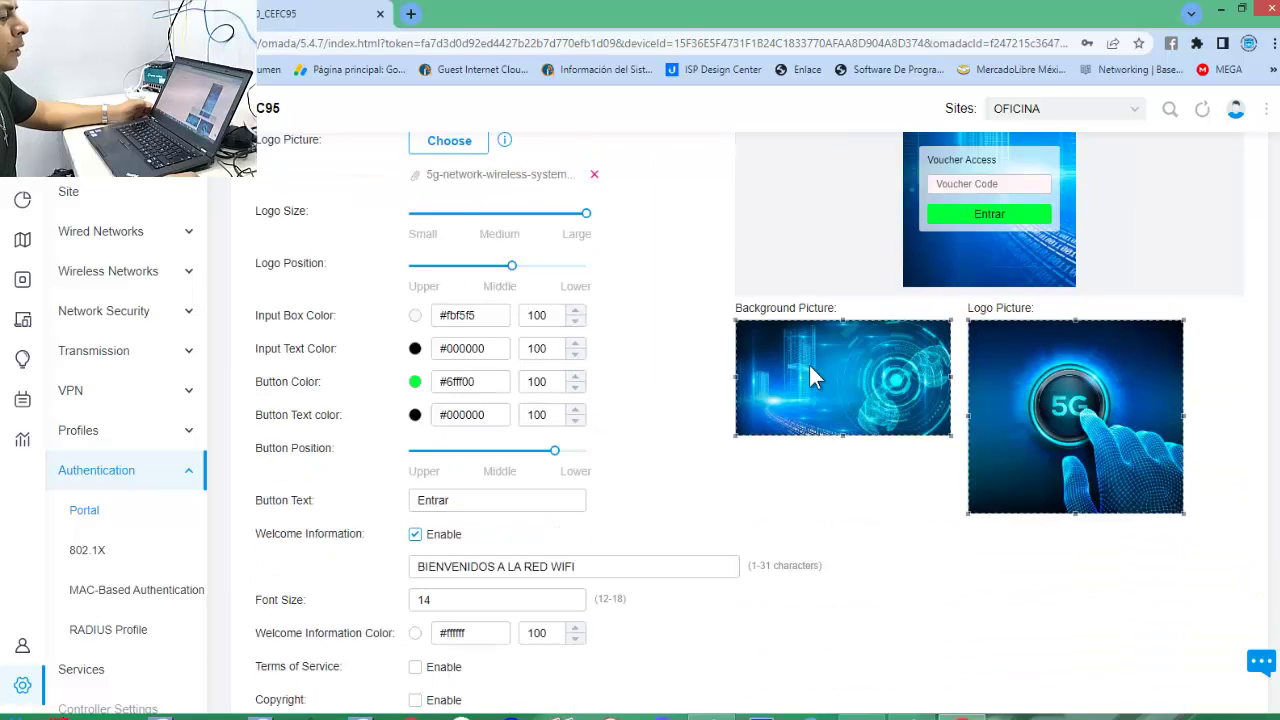
scroll(809, 371, "up", 7)
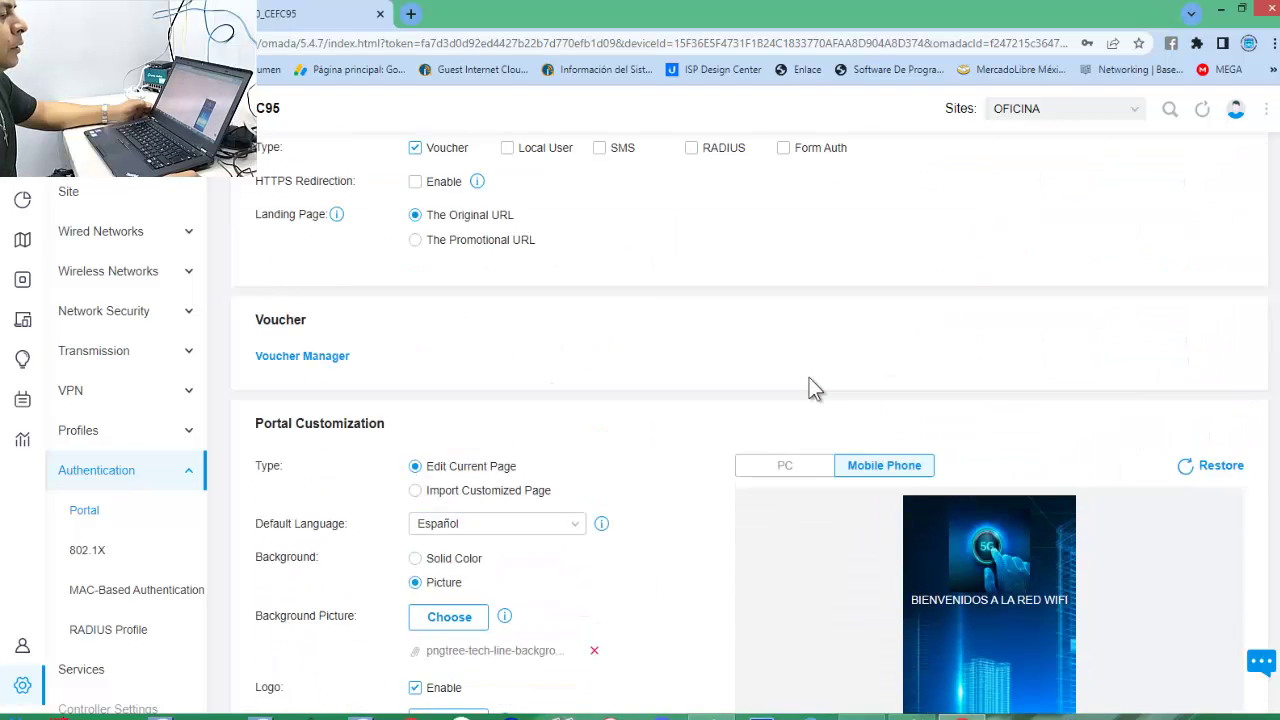
scroll(810, 392, "down", 5)
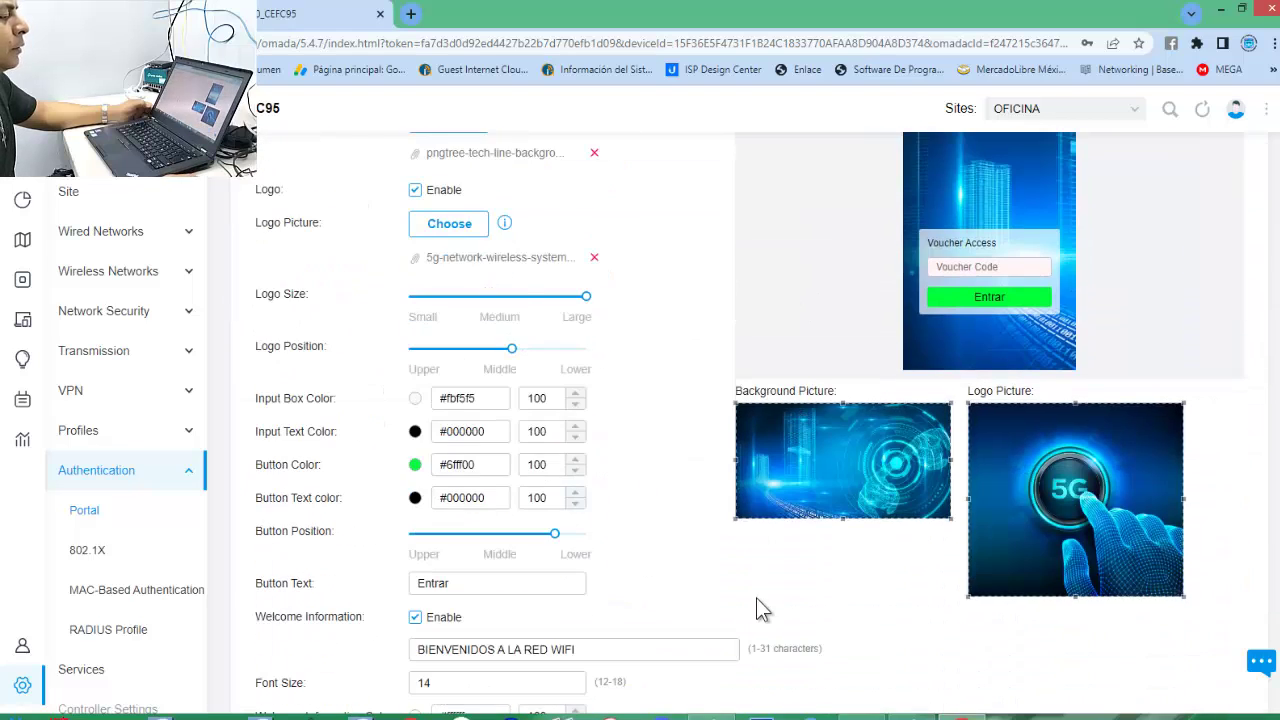
scroll(760, 608, "down", 3)
left_click(277, 665)
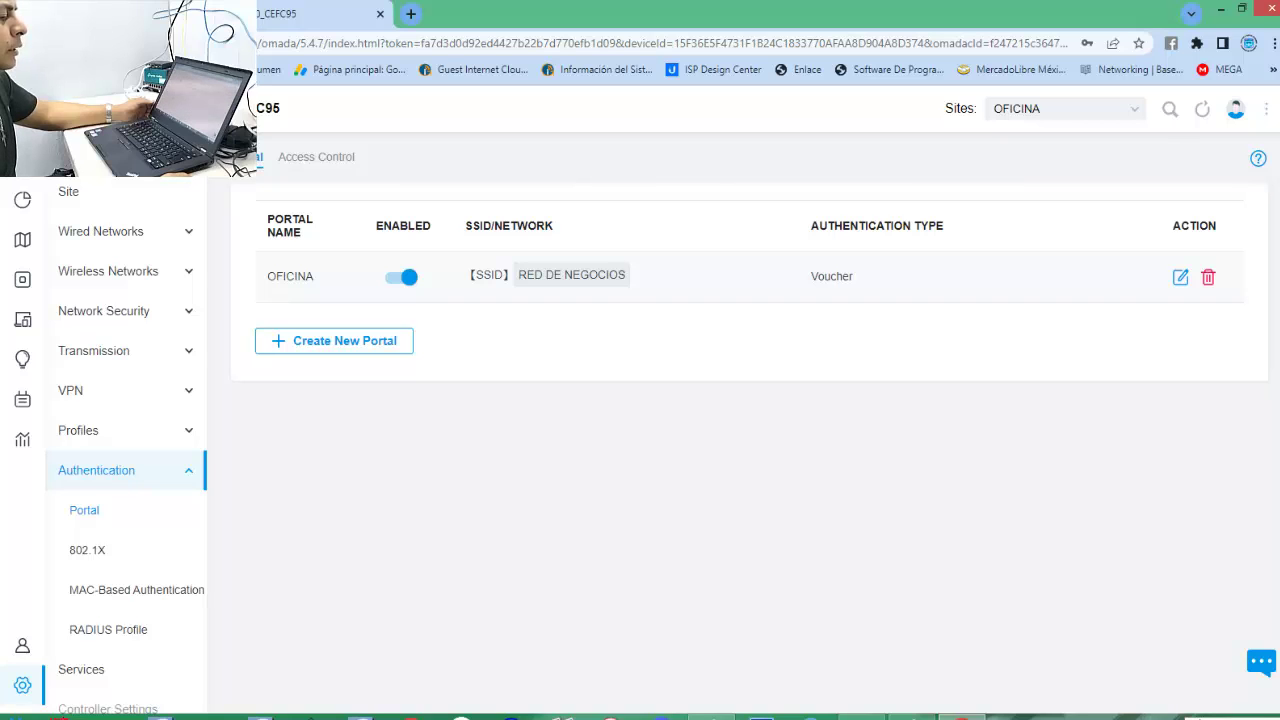
left_click(1212, 717)
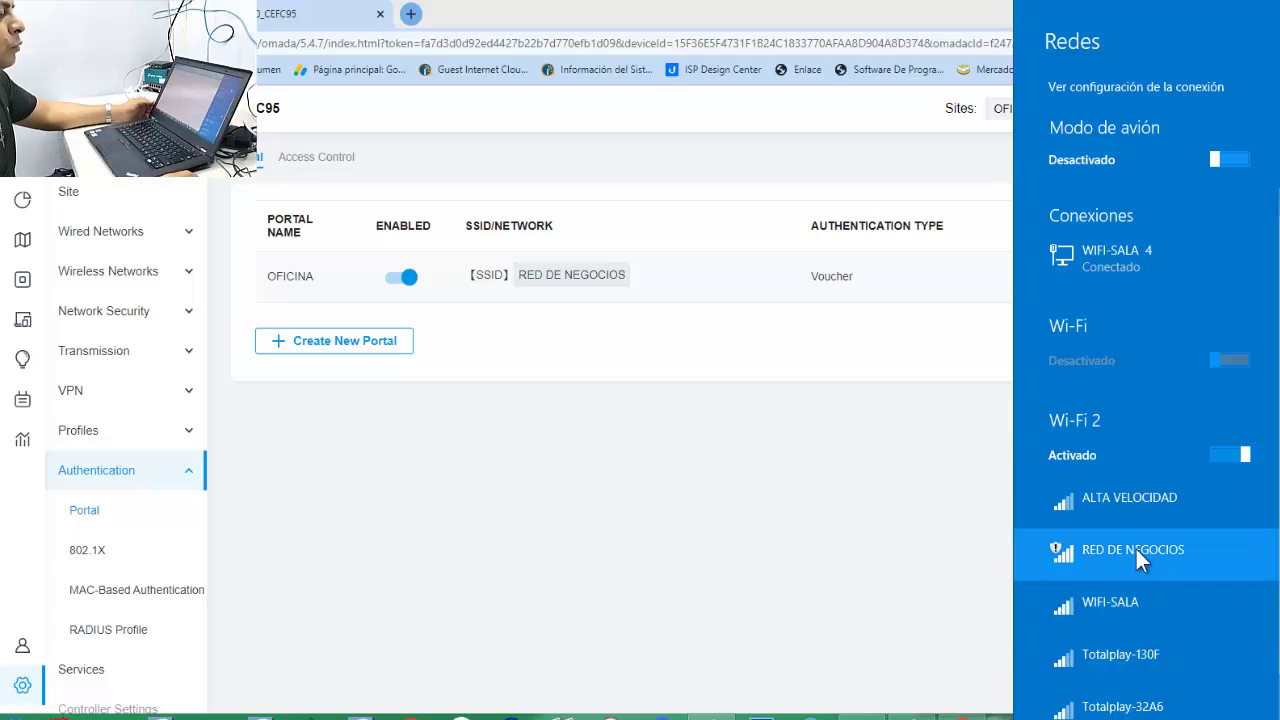
left_click(770, 505)
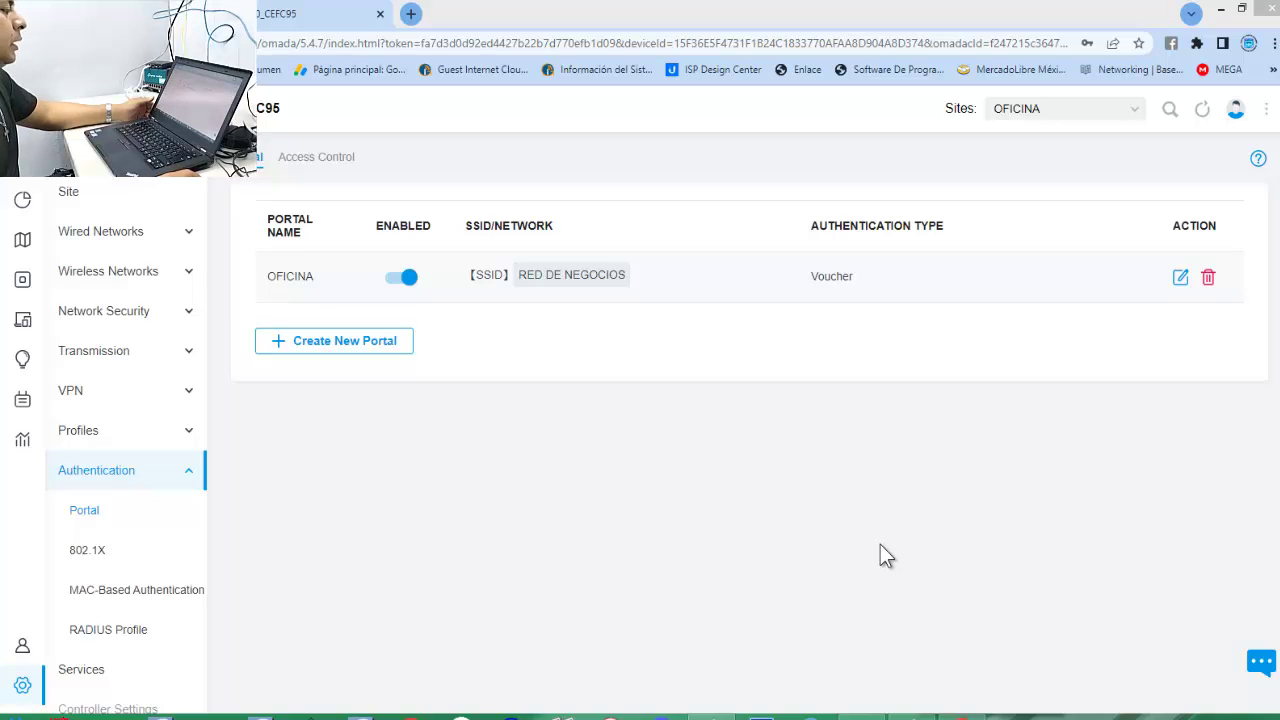
left_click(322, 160)
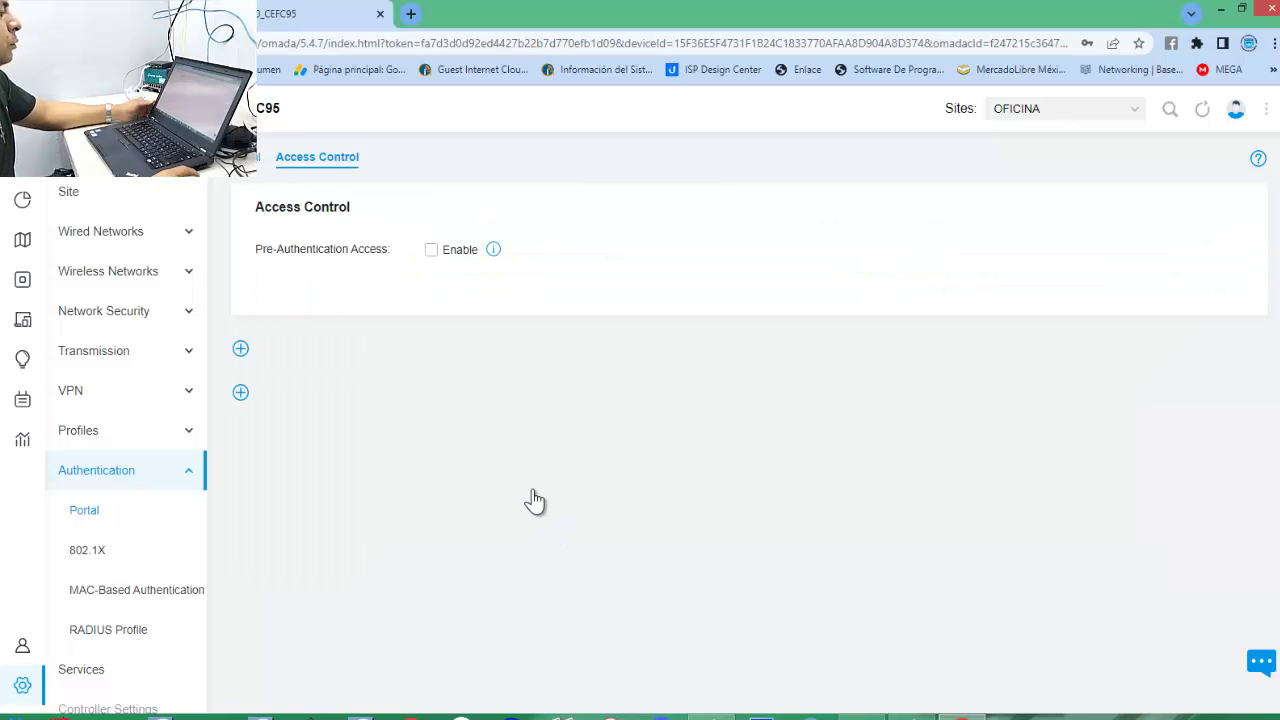
left_click(246, 172)
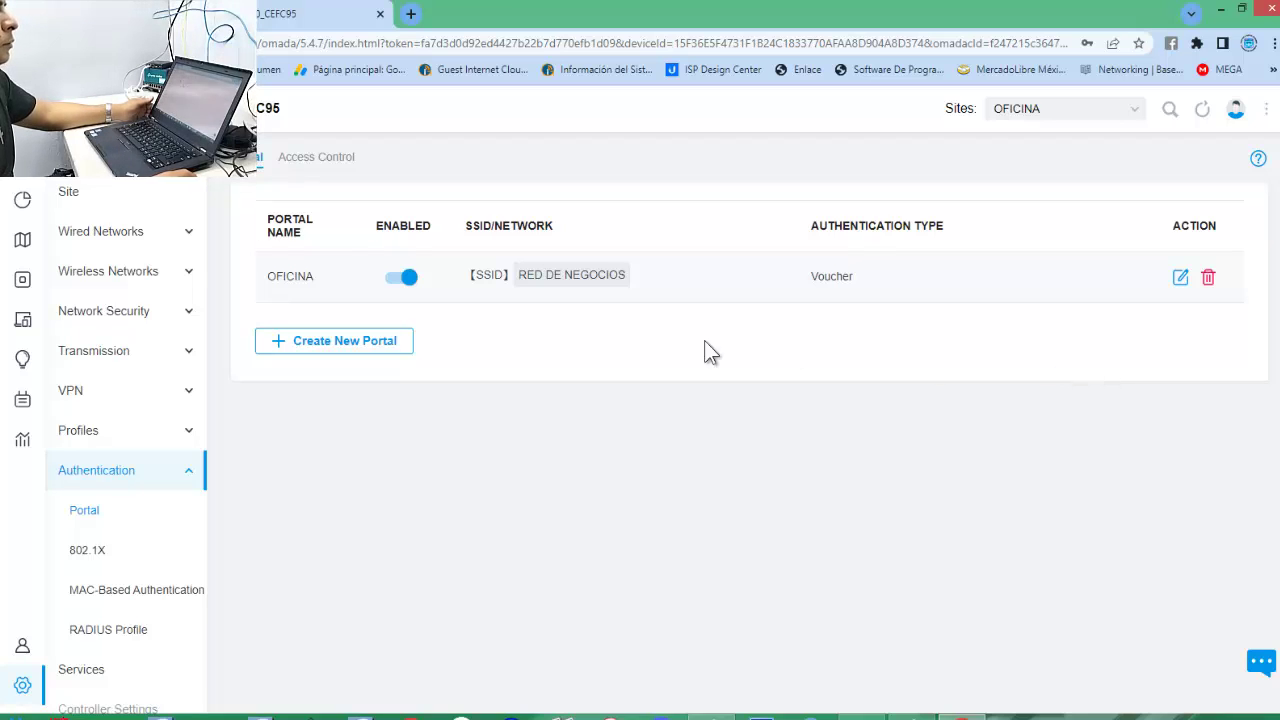
Open the OFICINA portal and go to the Voucher Manager's Vouchers list.
left_click(1181, 278)
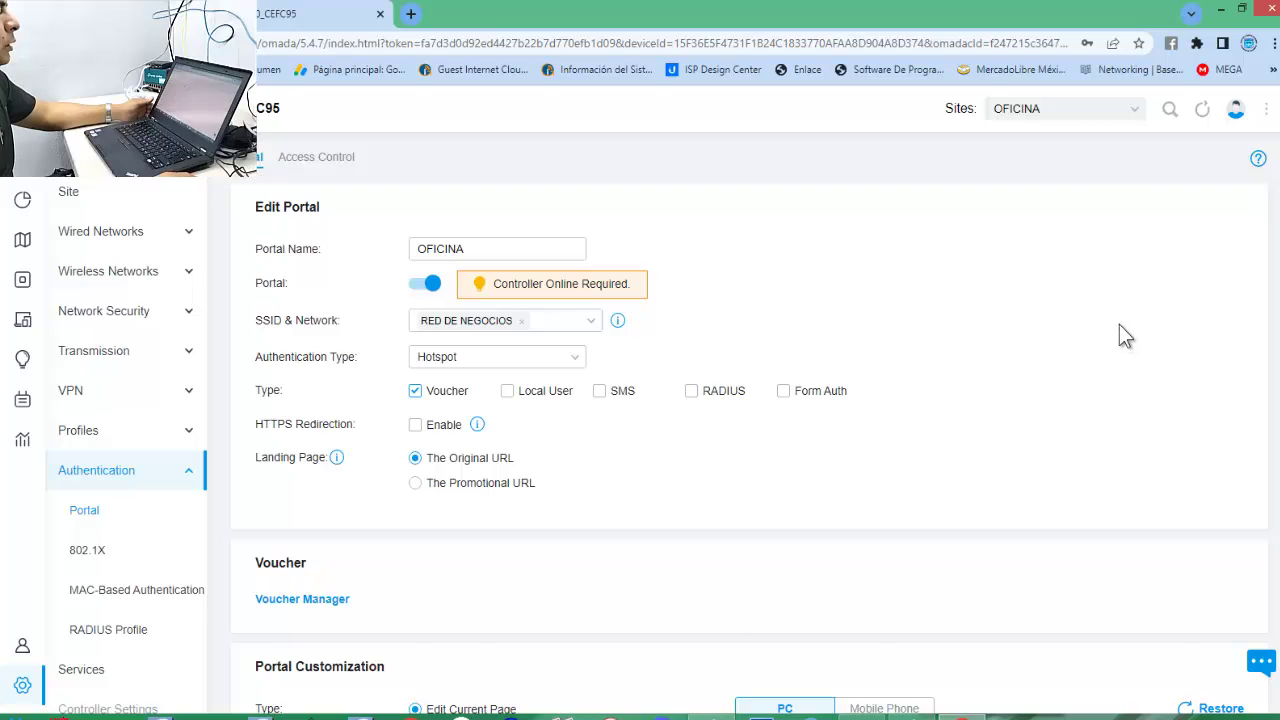
scroll(1120, 322, "down", 1)
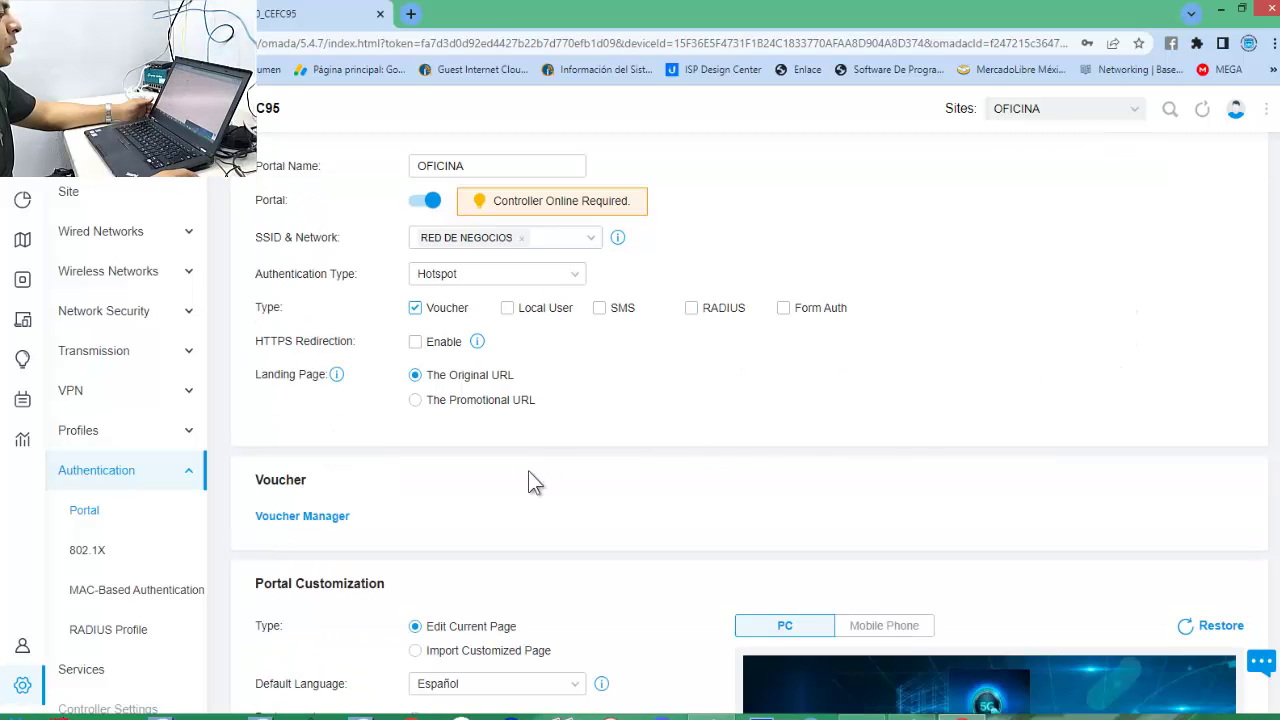
scroll(535, 470, "down", 2)
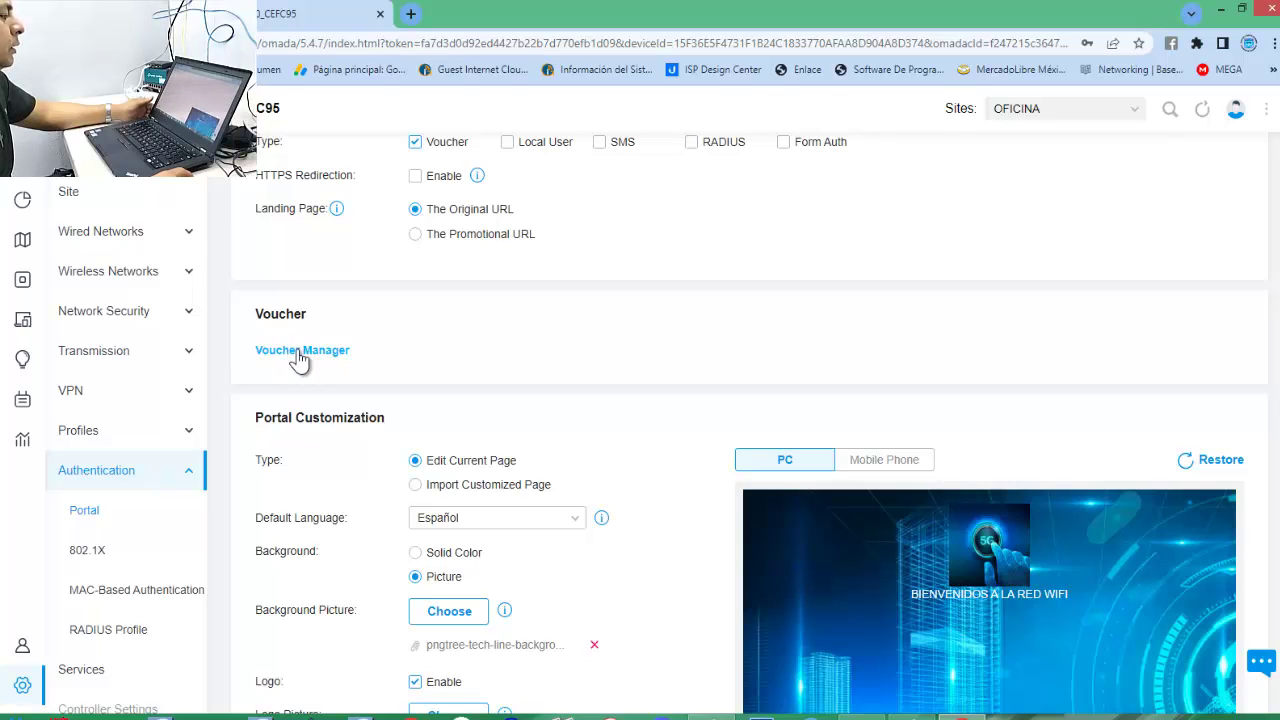
left_click(293, 354)
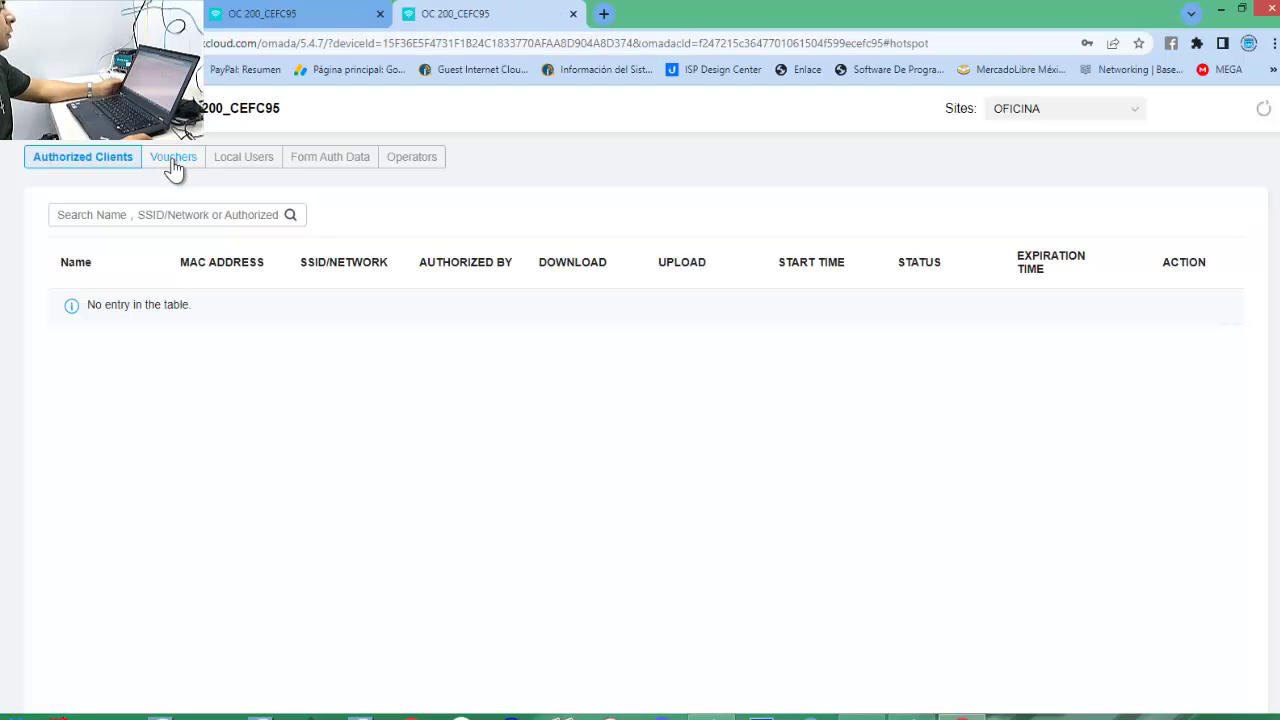
left_click(170, 160)
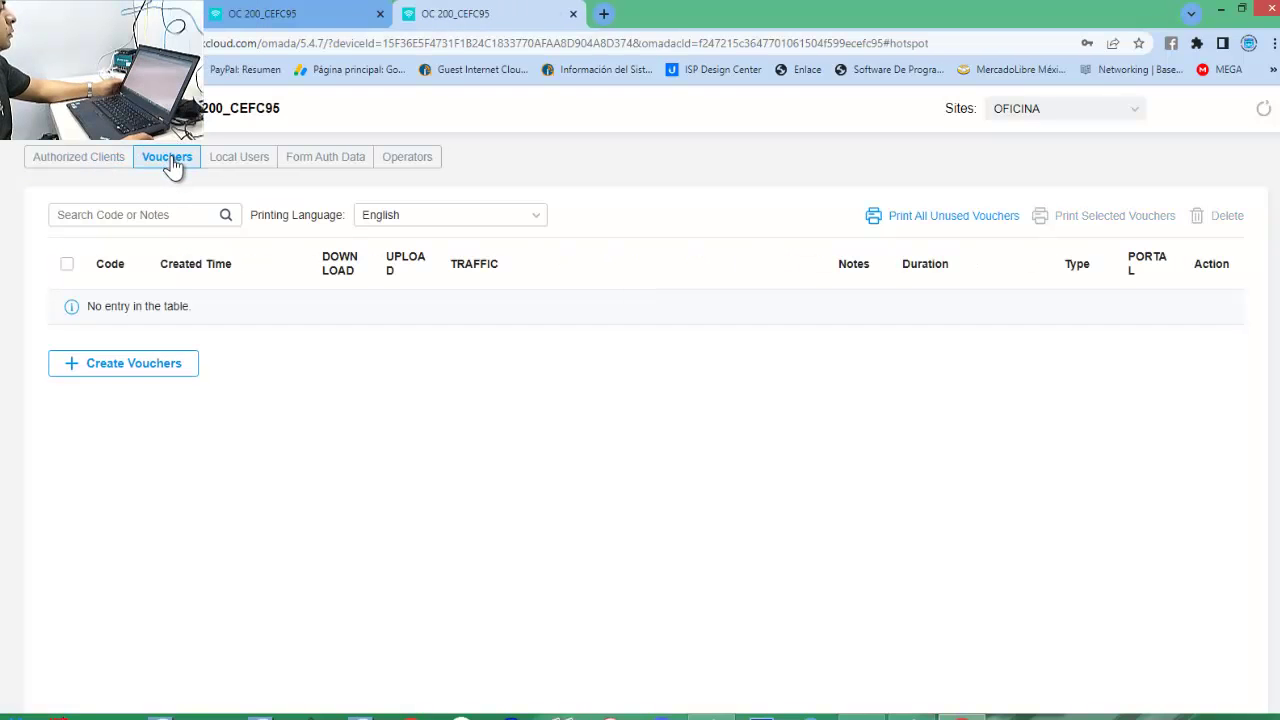
Start a new voucher batch, leaving the Portal dropdown on all portals.
left_click(118, 366)
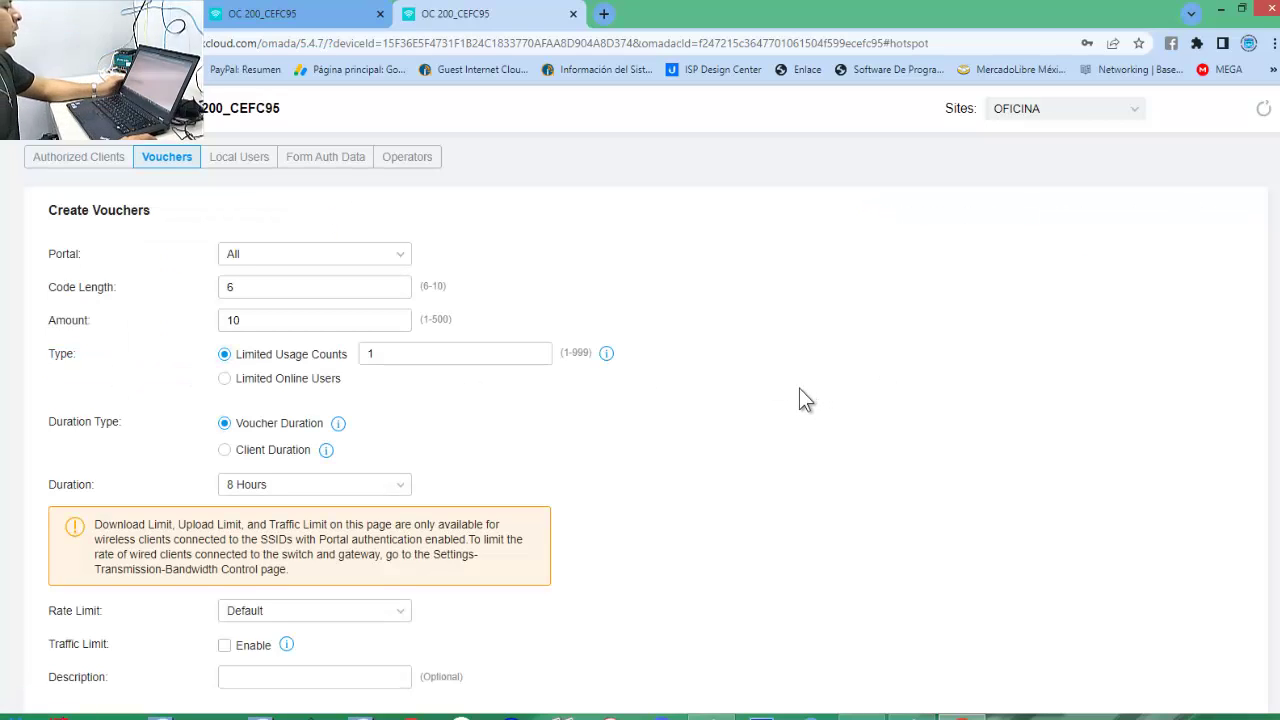
left_click(356, 255)
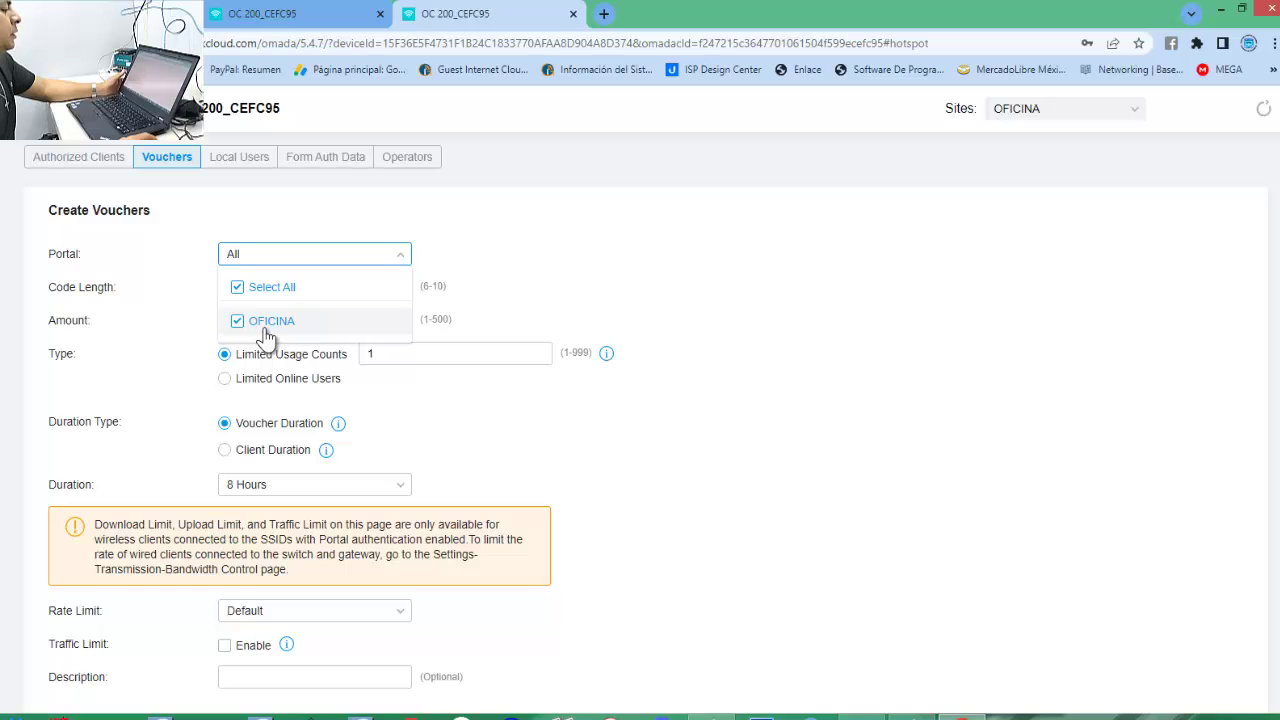
left_click(336, 244)
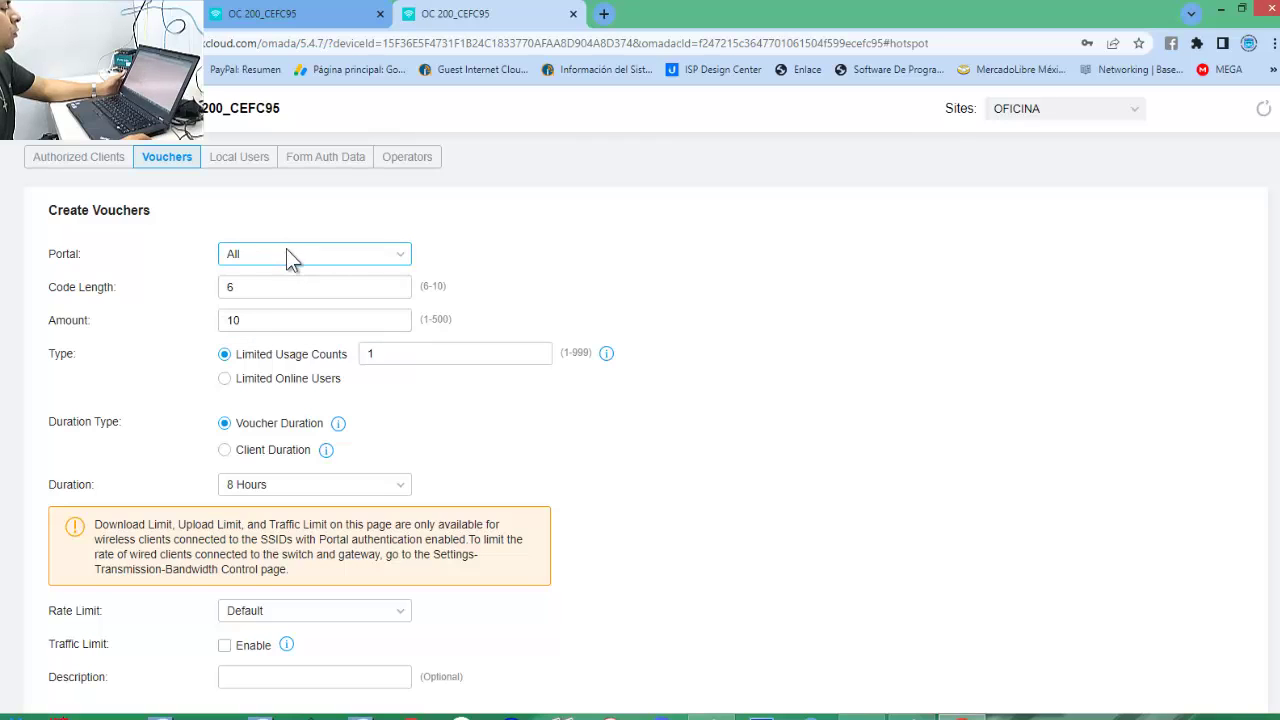
left_click(287, 254)
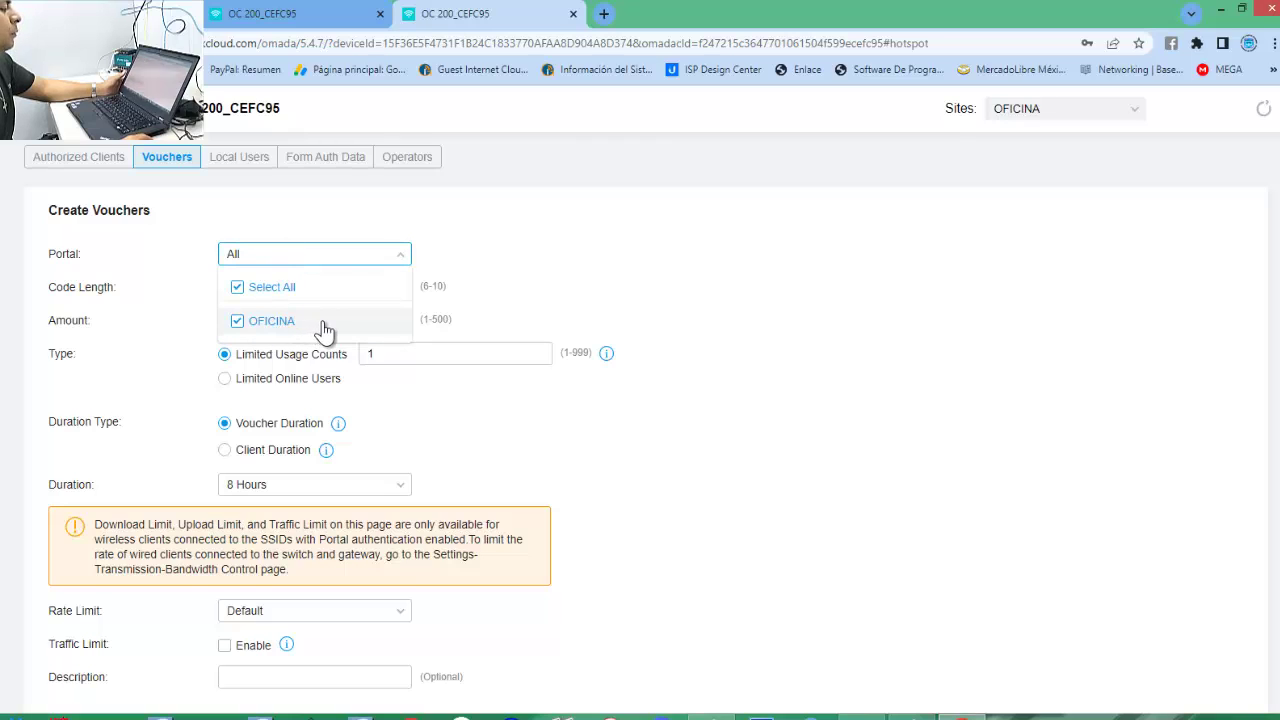
left_click(558, 240)
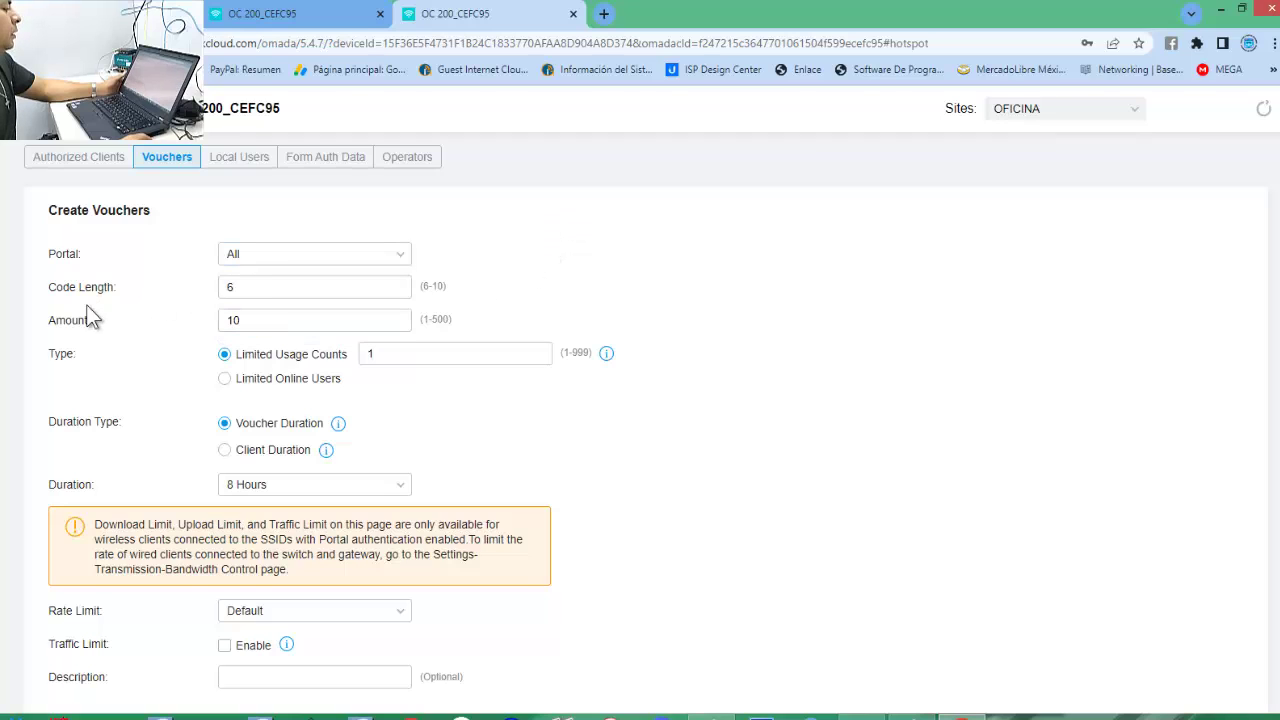
Keep code length 6 and amount 10, and switch the voucher type to Limited Online Users, 1 user.
left_click(291, 285)
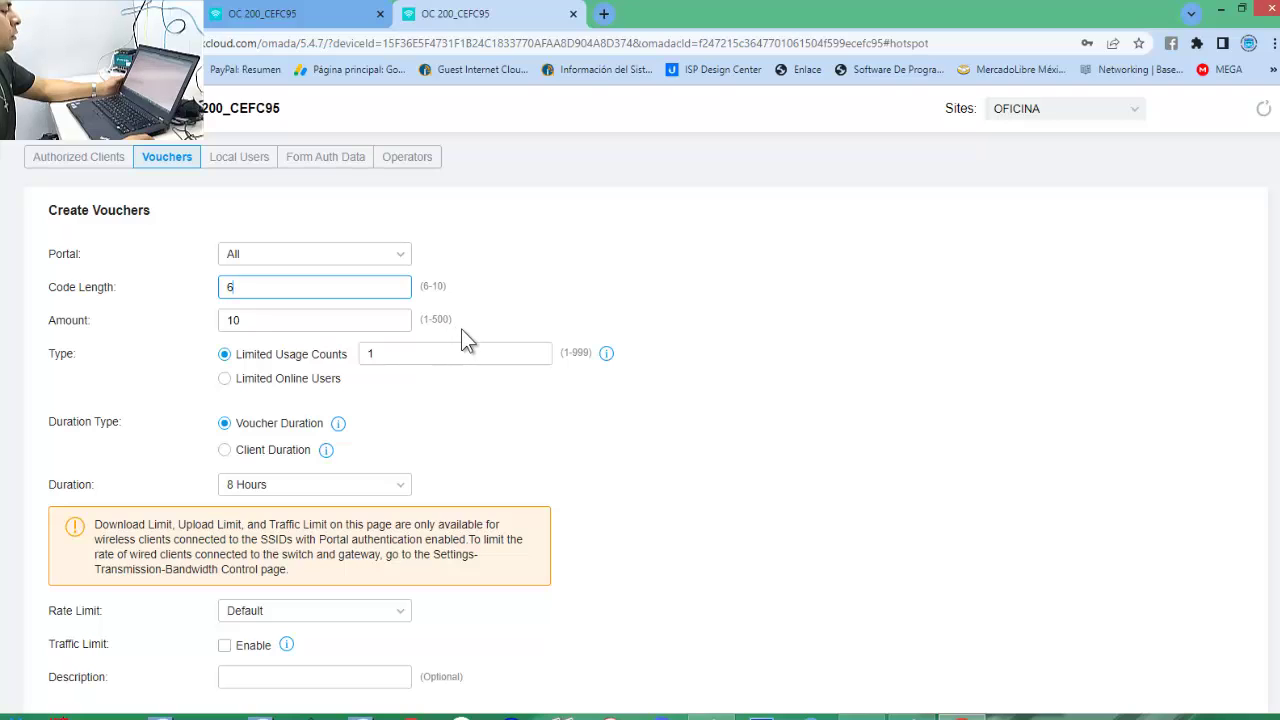
left_click(262, 320)
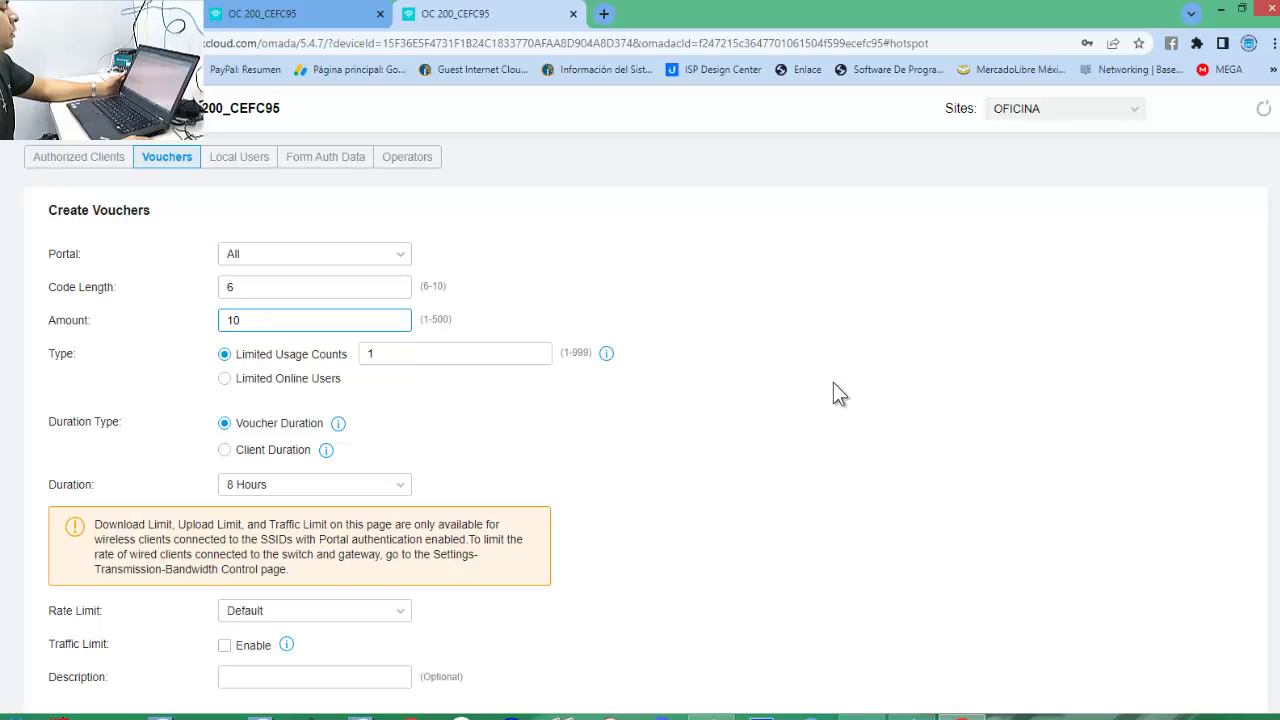
scroll(840, 408, "down", 1)
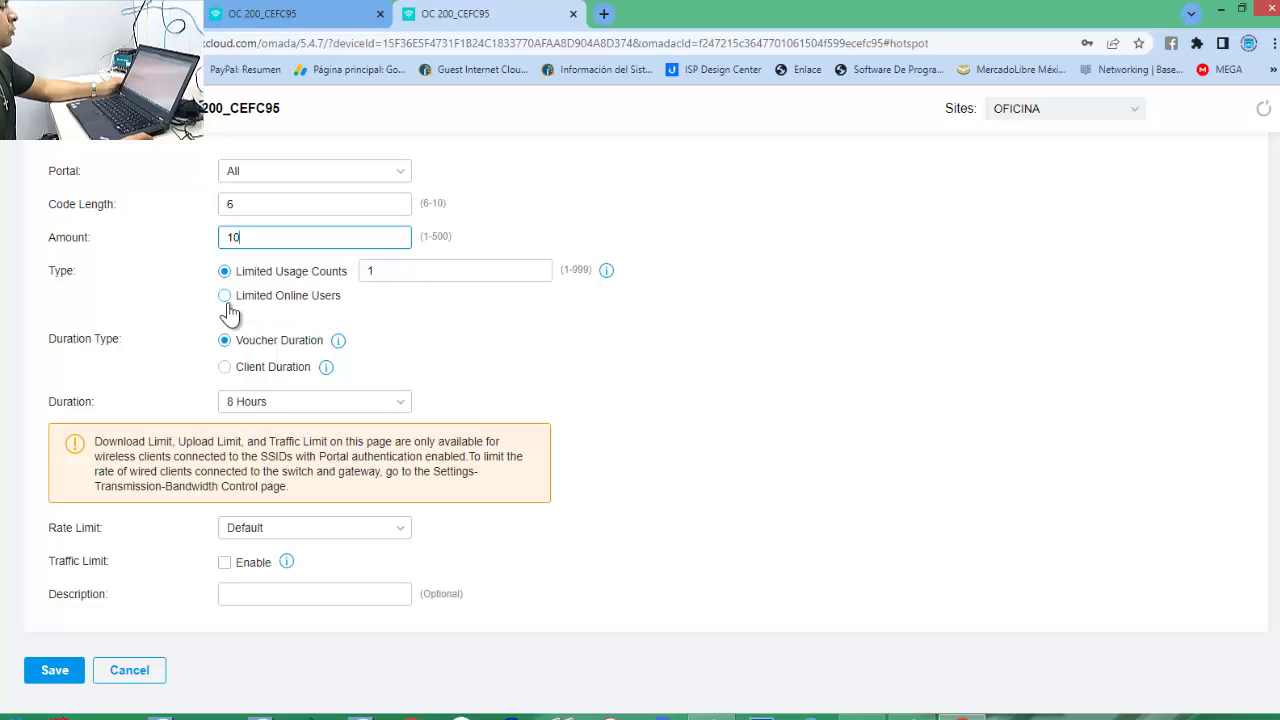
left_click(408, 270)
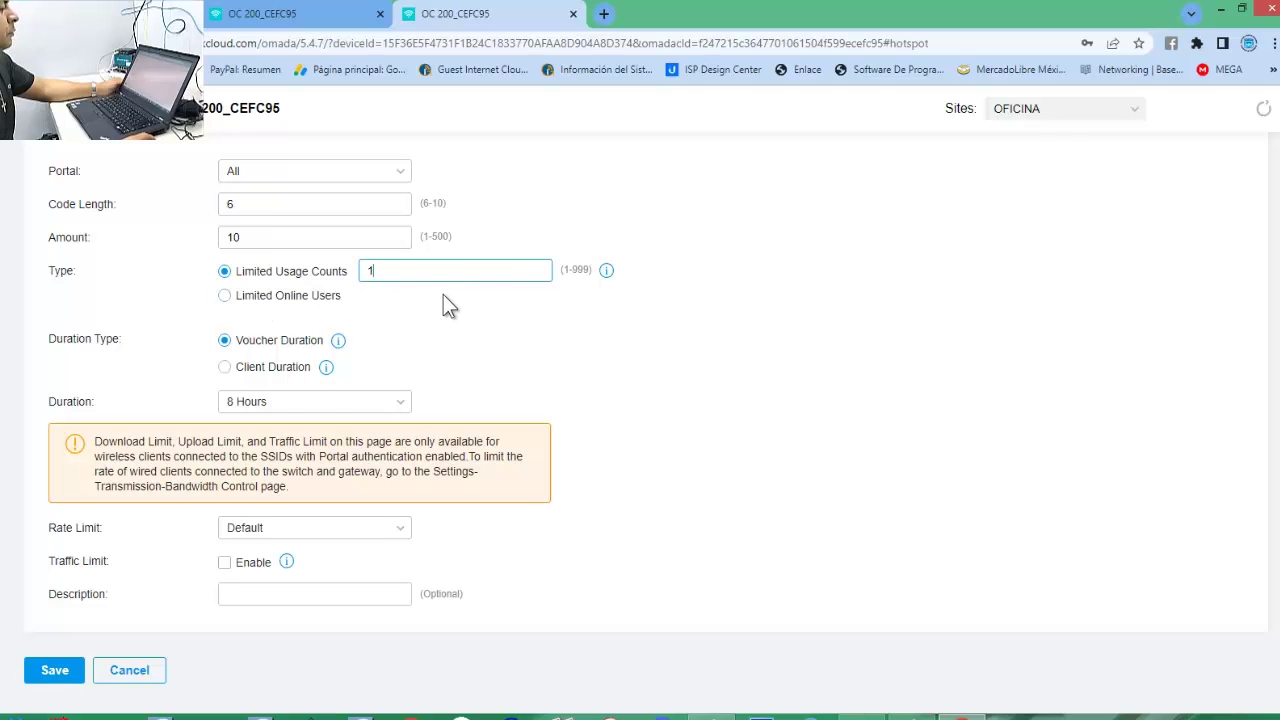
left_click(230, 297)
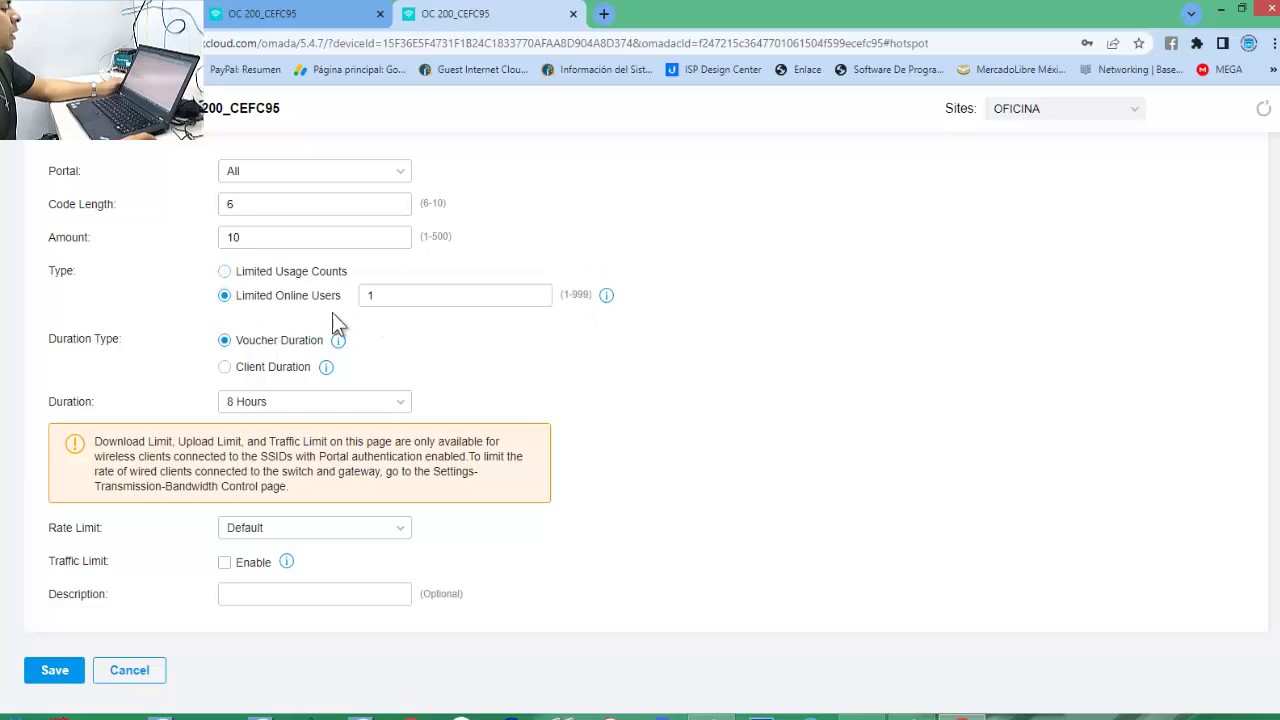
left_click(377, 298)
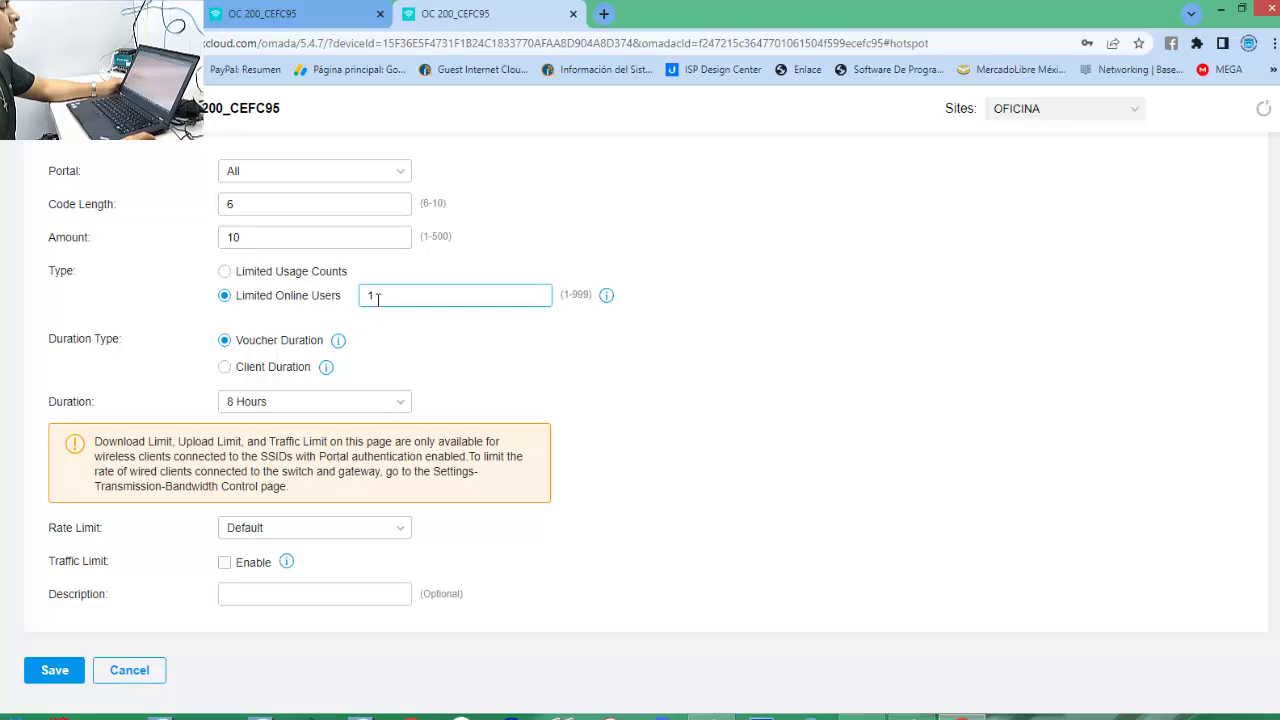
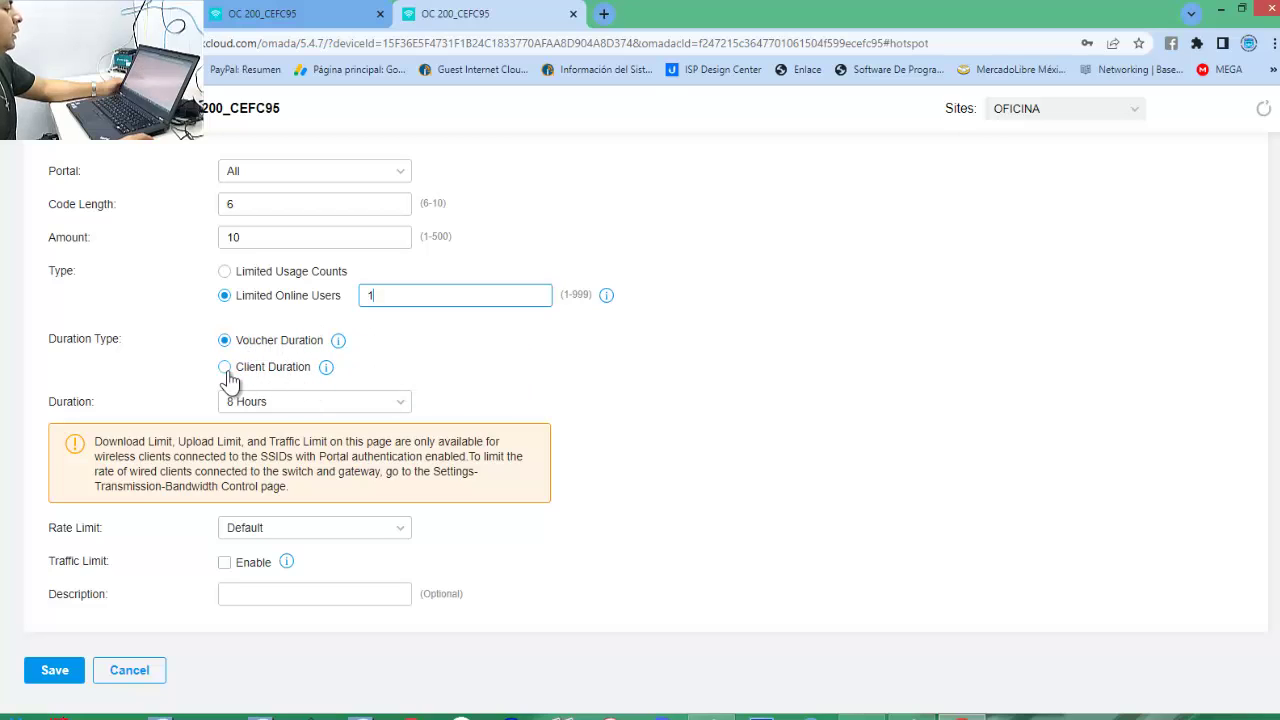
Try per-client duration counting, then revert to counting duration per voucher.
scroll(497, 355, "down", 1)
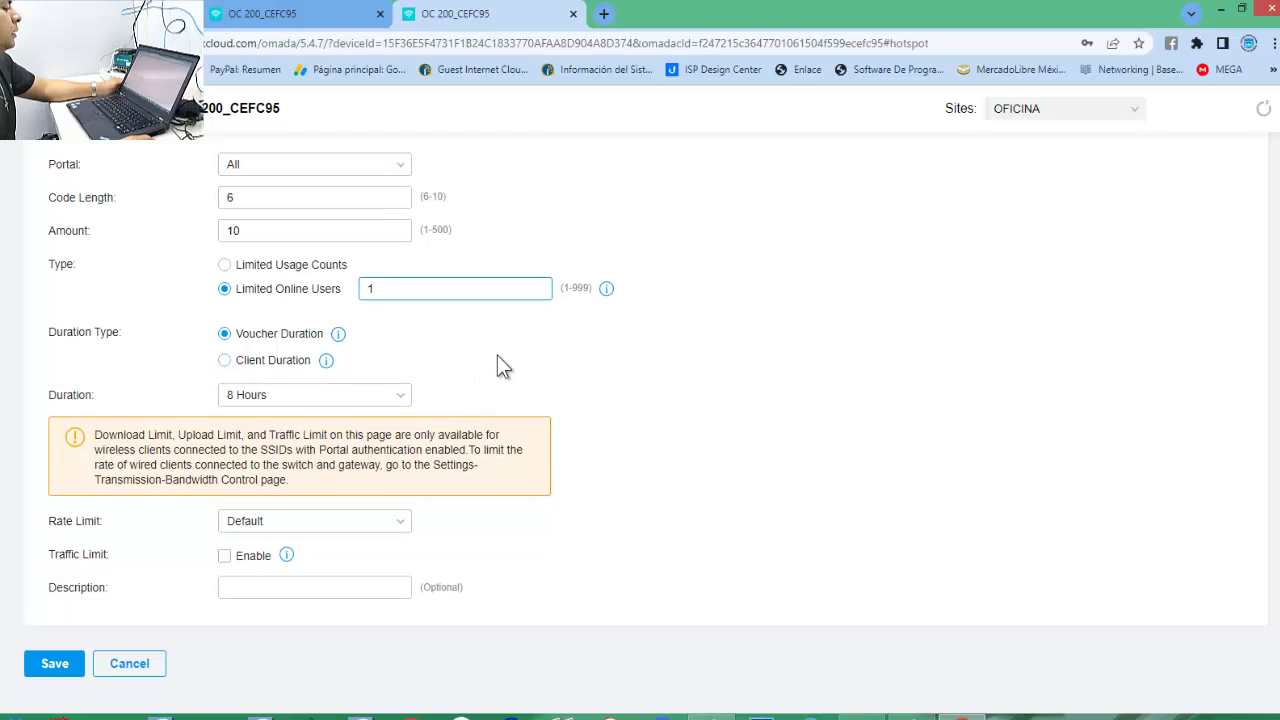
mouse_move(339, 336)
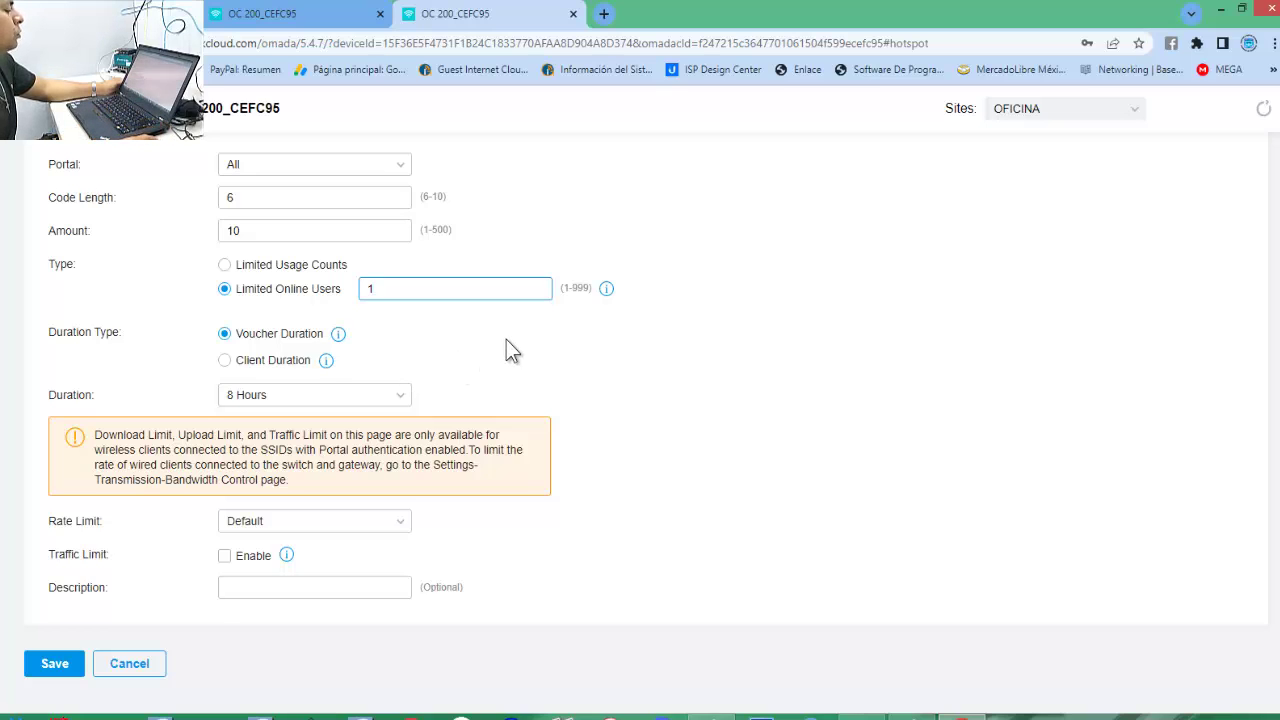
left_click(224, 360)
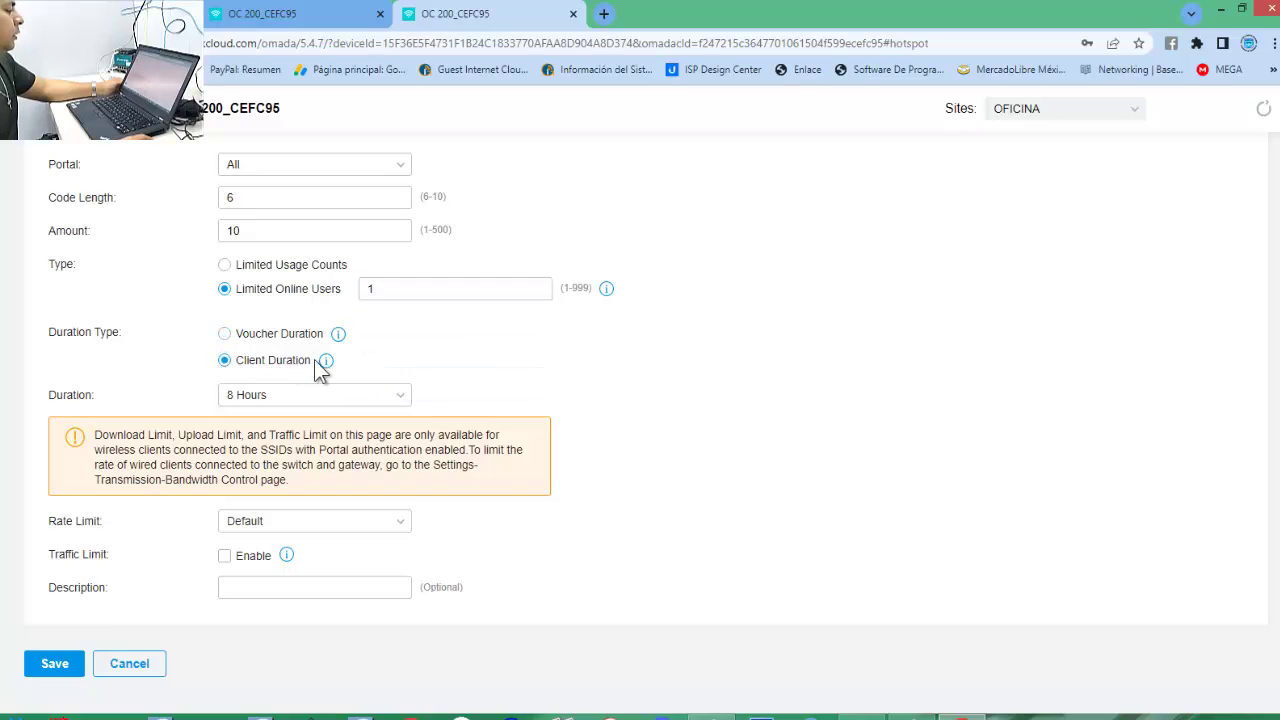
mouse_move(327, 370)
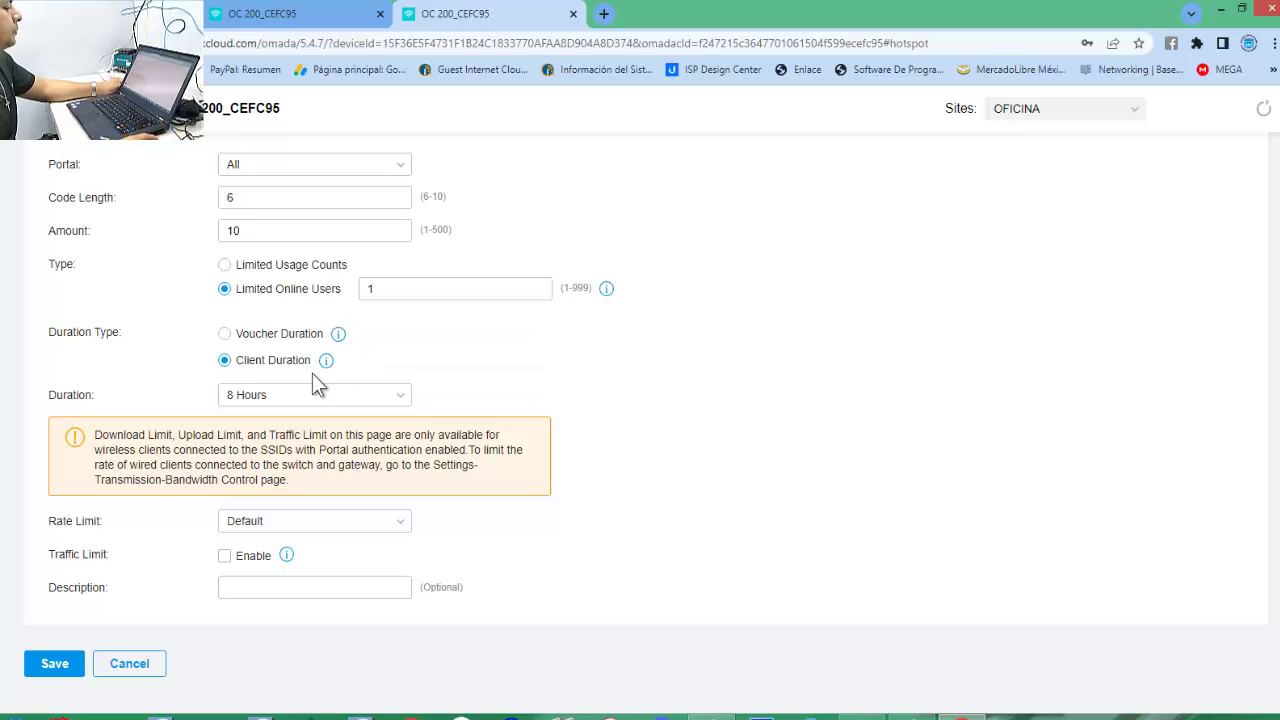
left_click(229, 336)
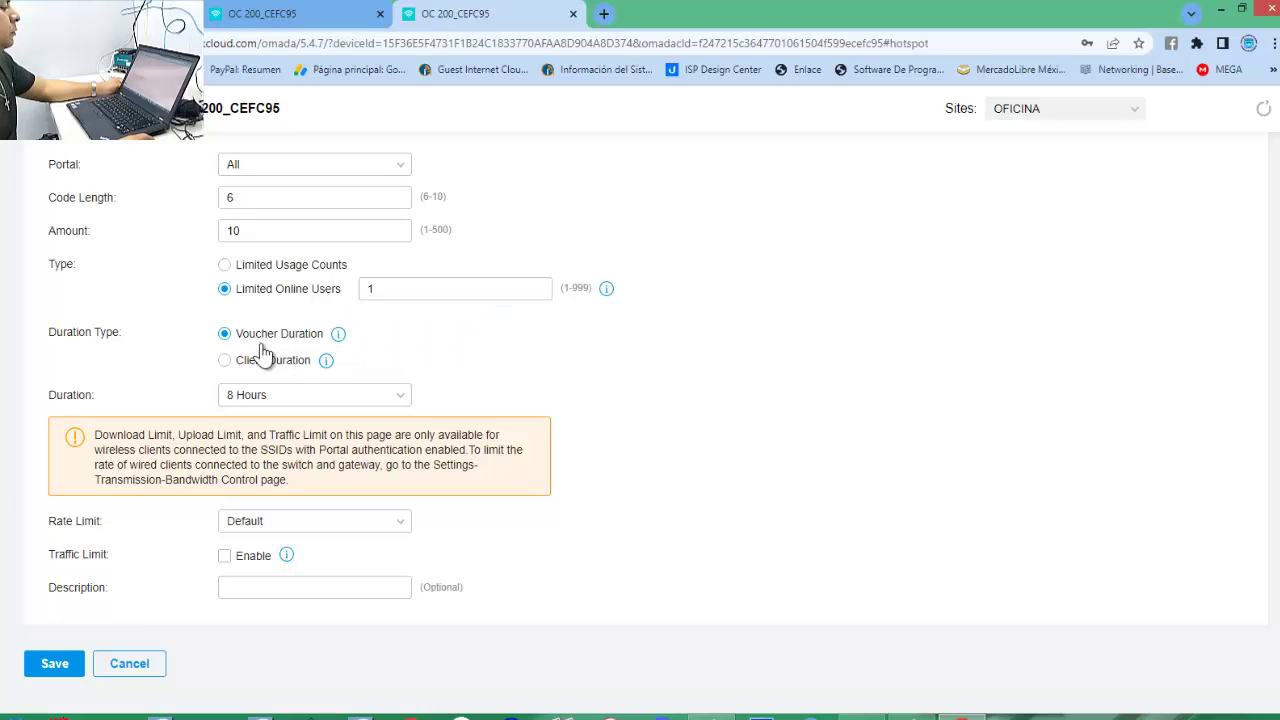
Set the voucher Duration to Custom, 30 Days.
left_click(403, 397)
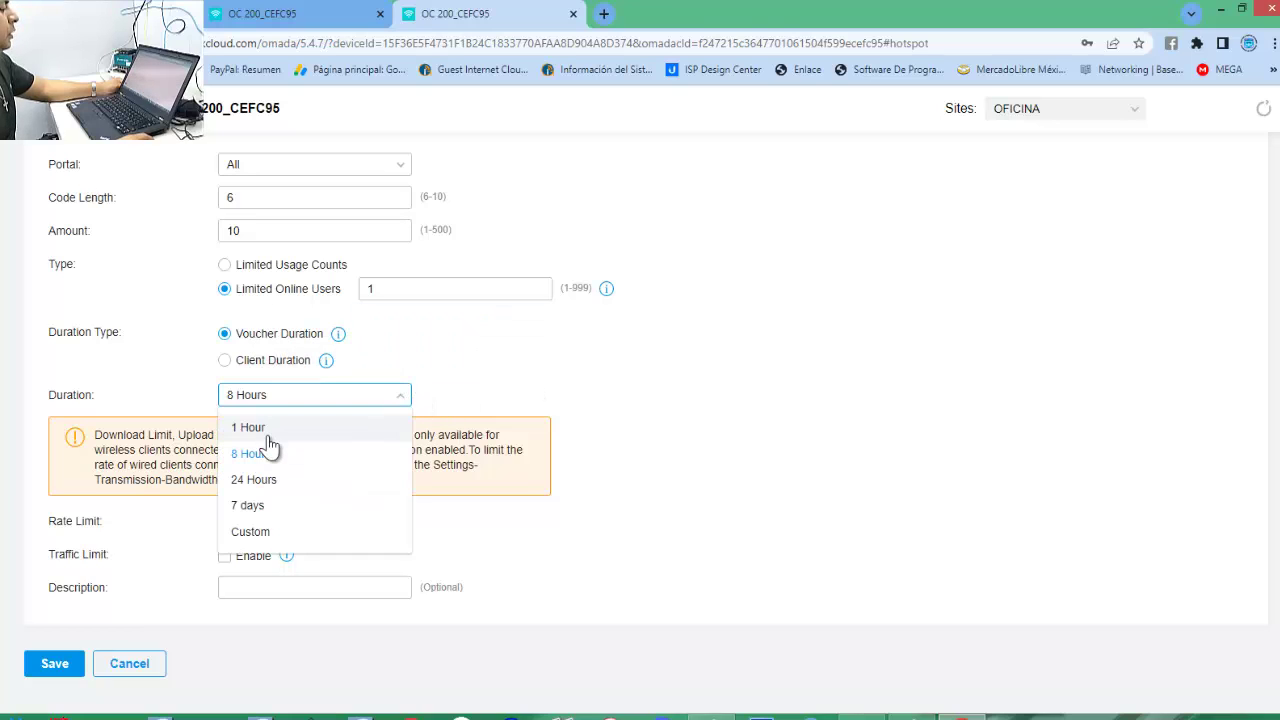
left_click(255, 538)
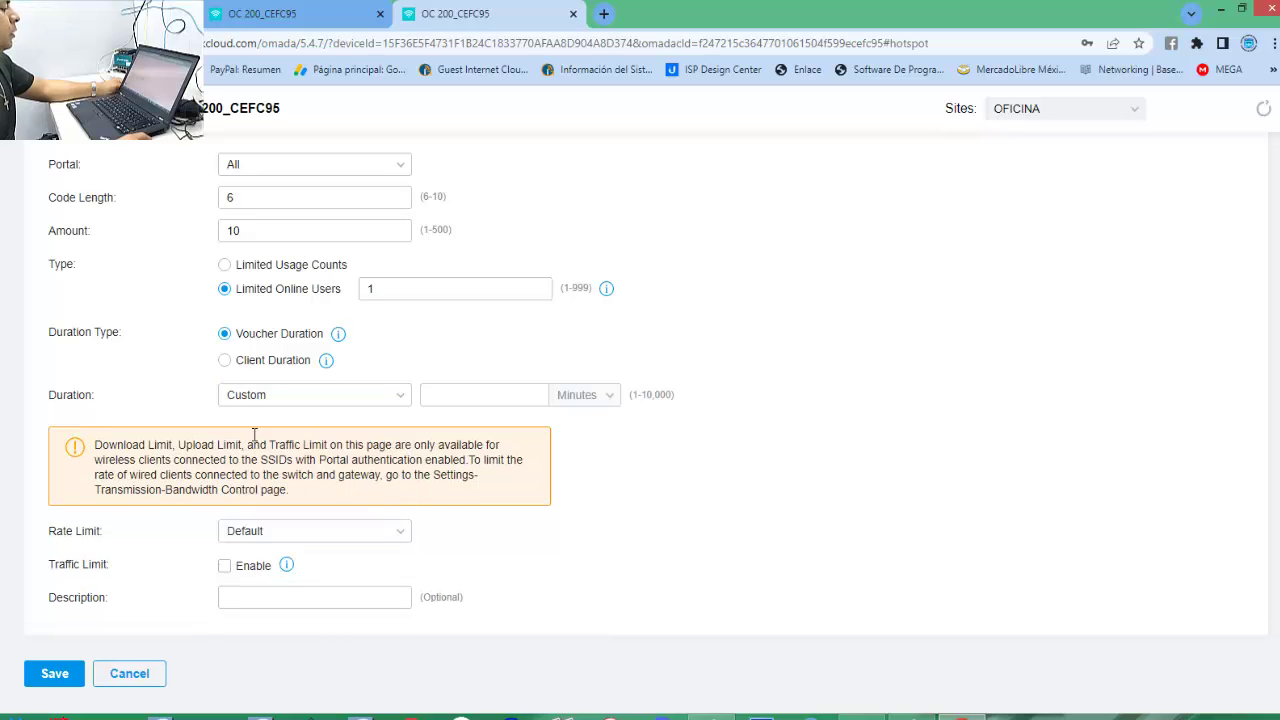
left_click(466, 390)
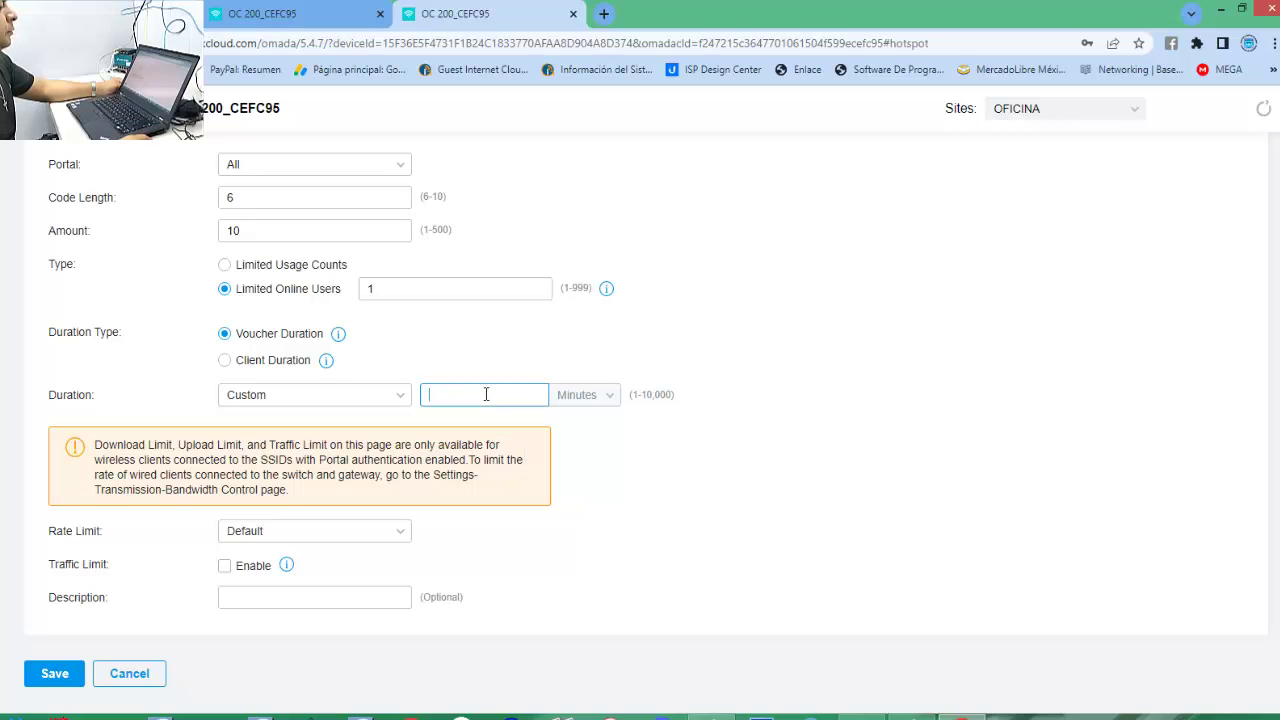
left_click(592, 403)
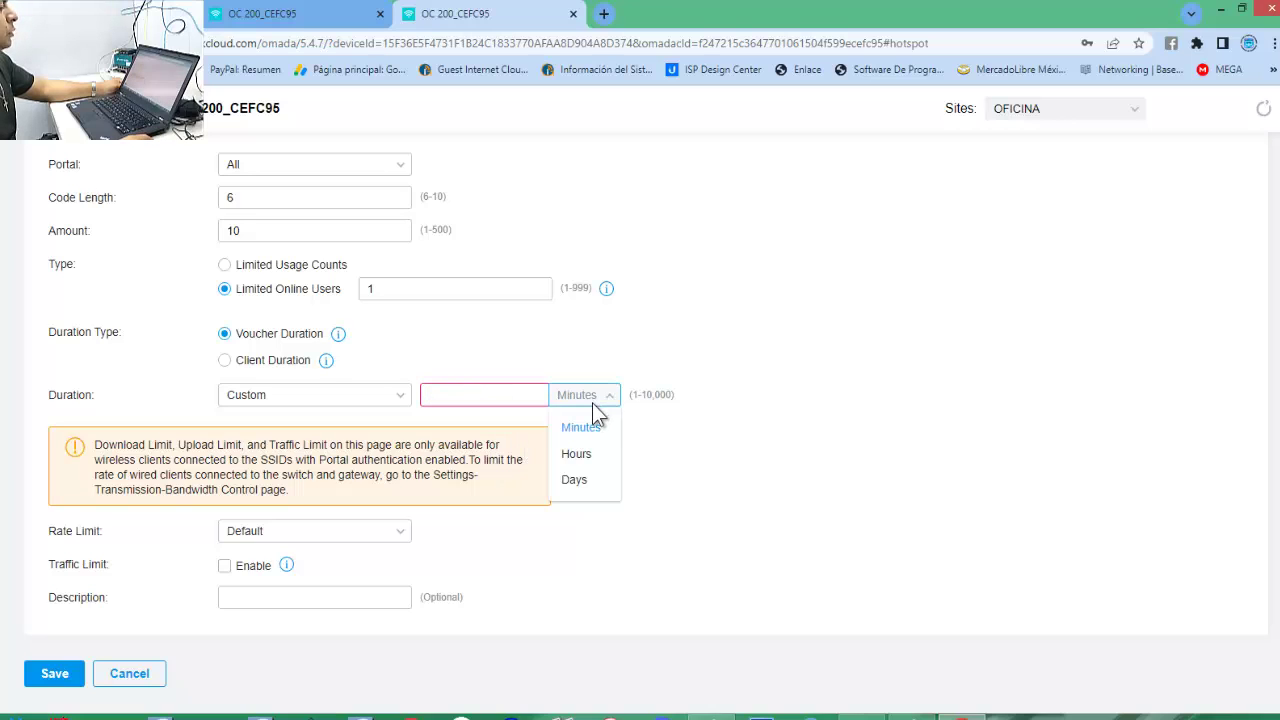
left_click(574, 480)
left_click(477, 402)
type("30")
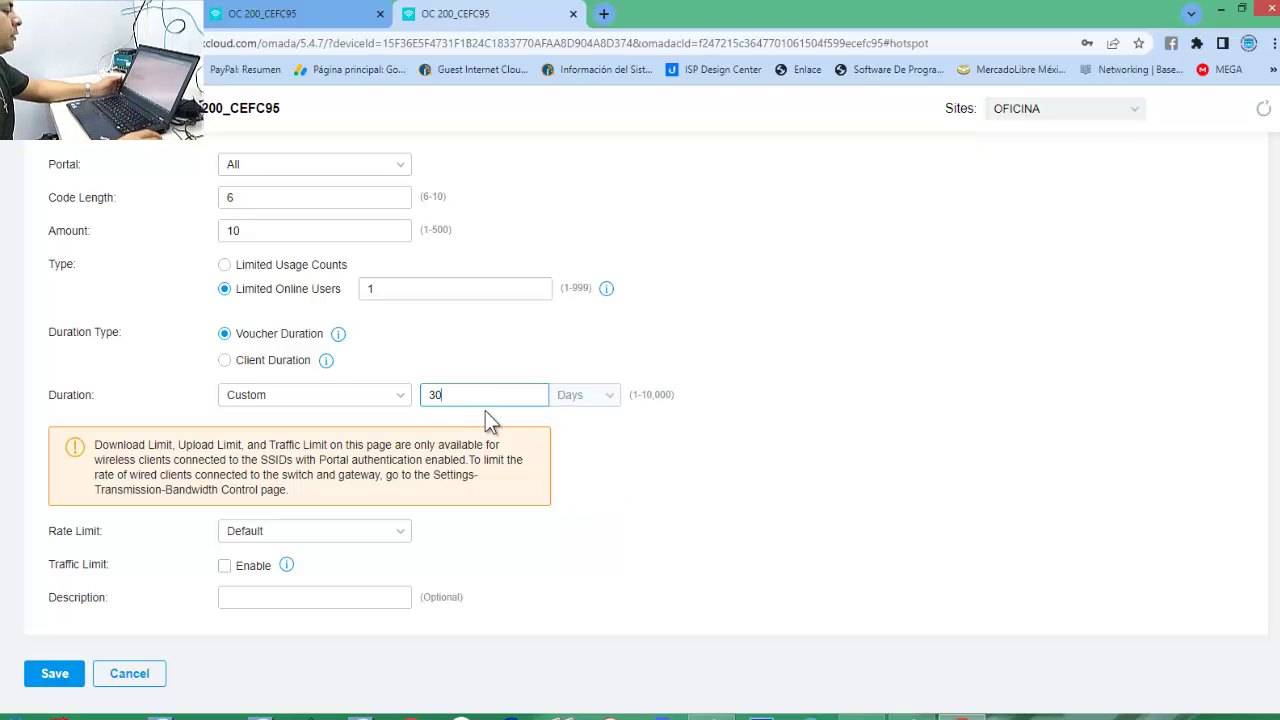
left_click(797, 460)
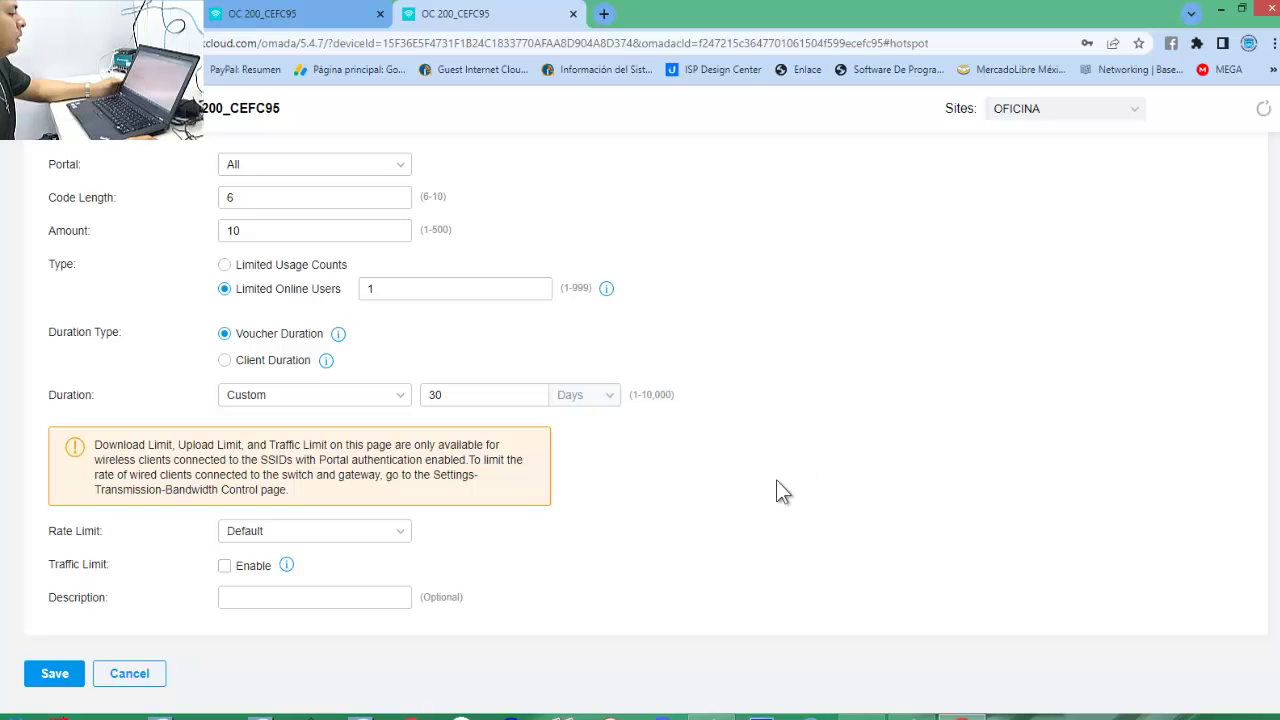
Change Rate Limit from Default to Custom, revealing the Download and Upload Limit options.
scroll(305, 310, "up", 1)
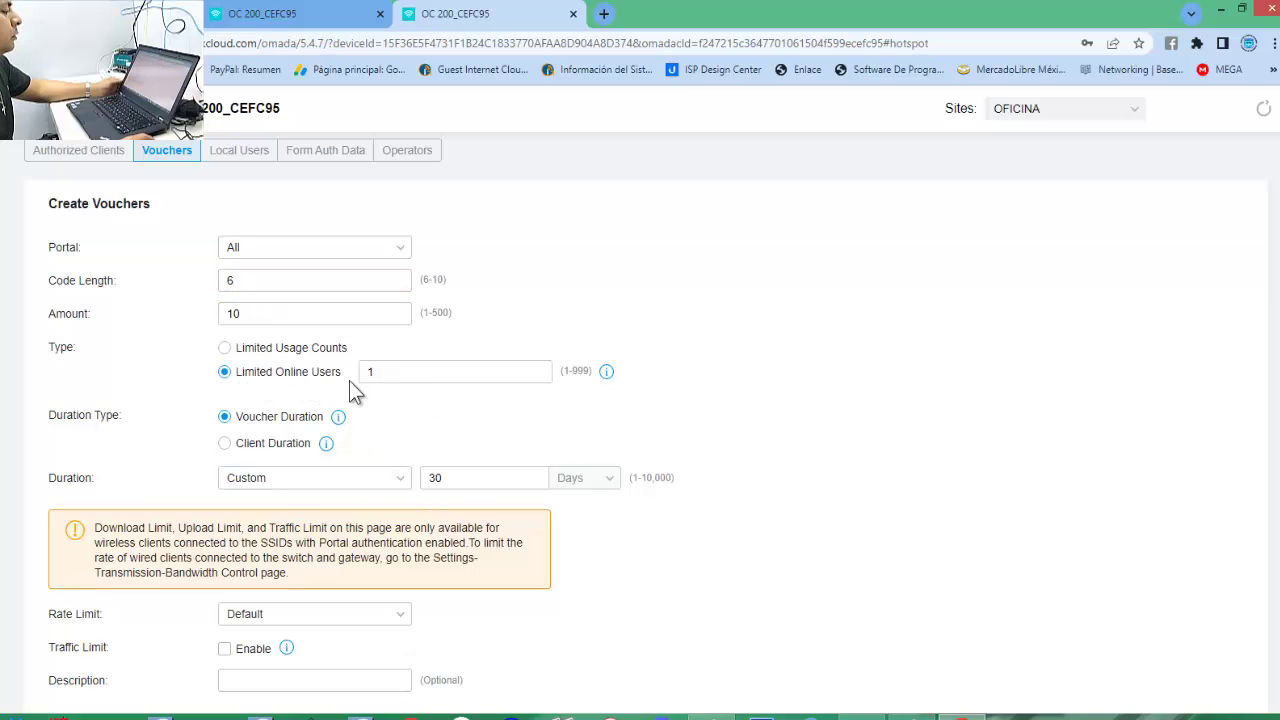
scroll(919, 478, "down", 1)
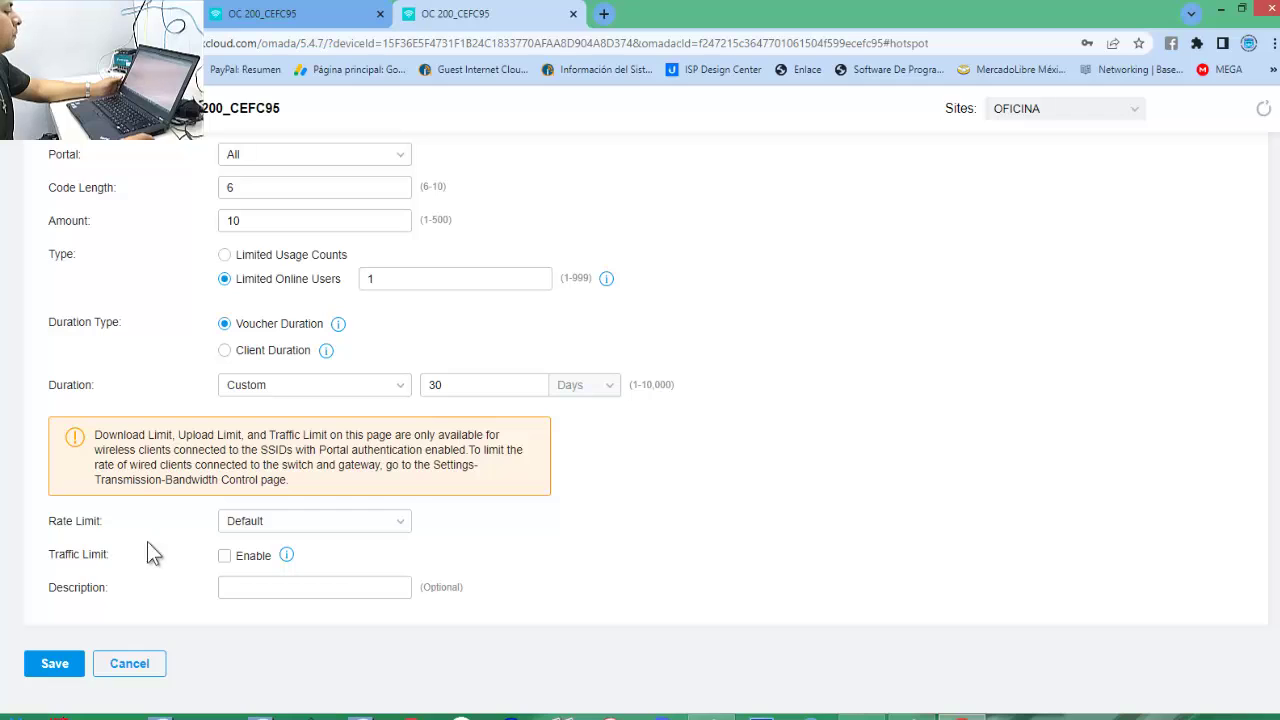
left_click(405, 521)
left_click(506, 548)
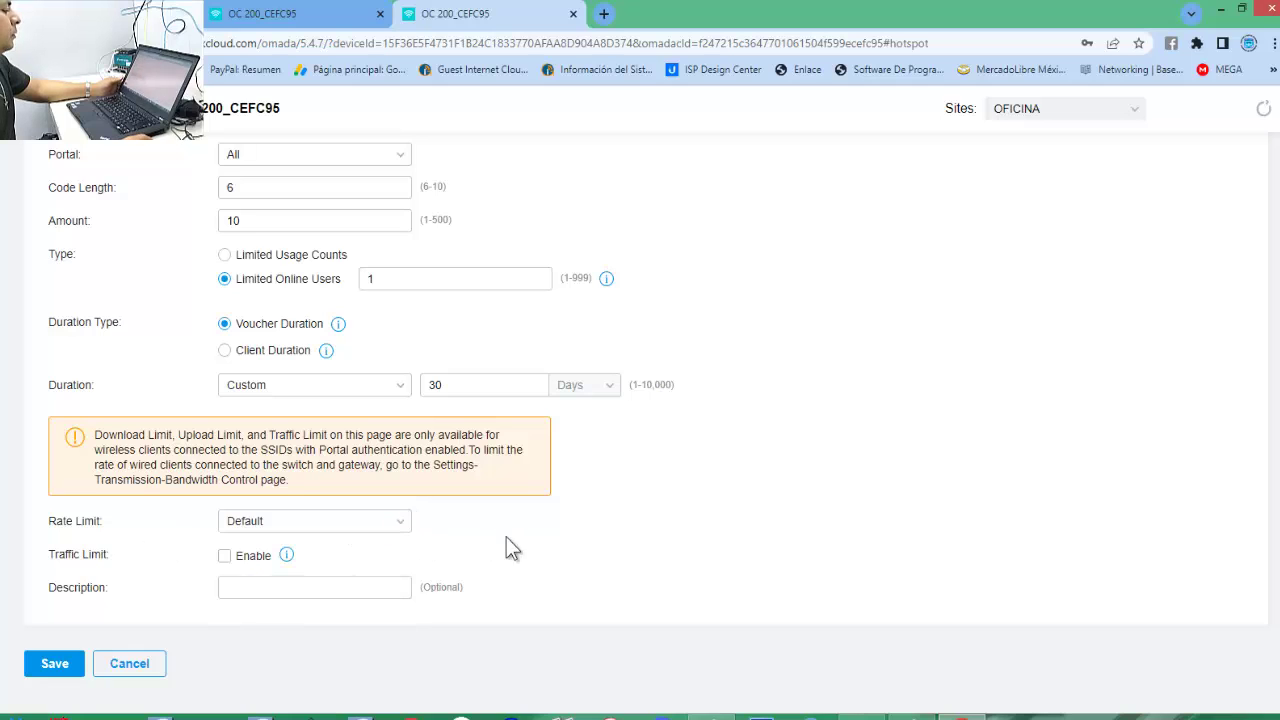
left_click(313, 522)
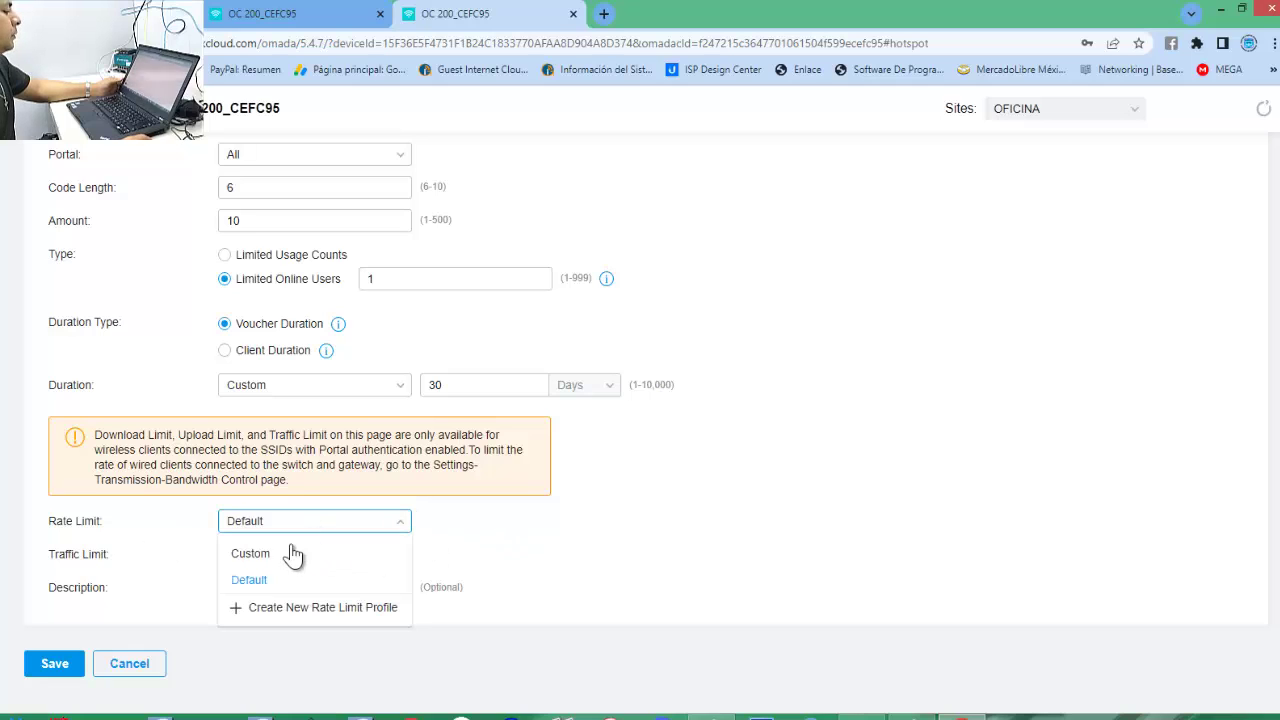
left_click(280, 555)
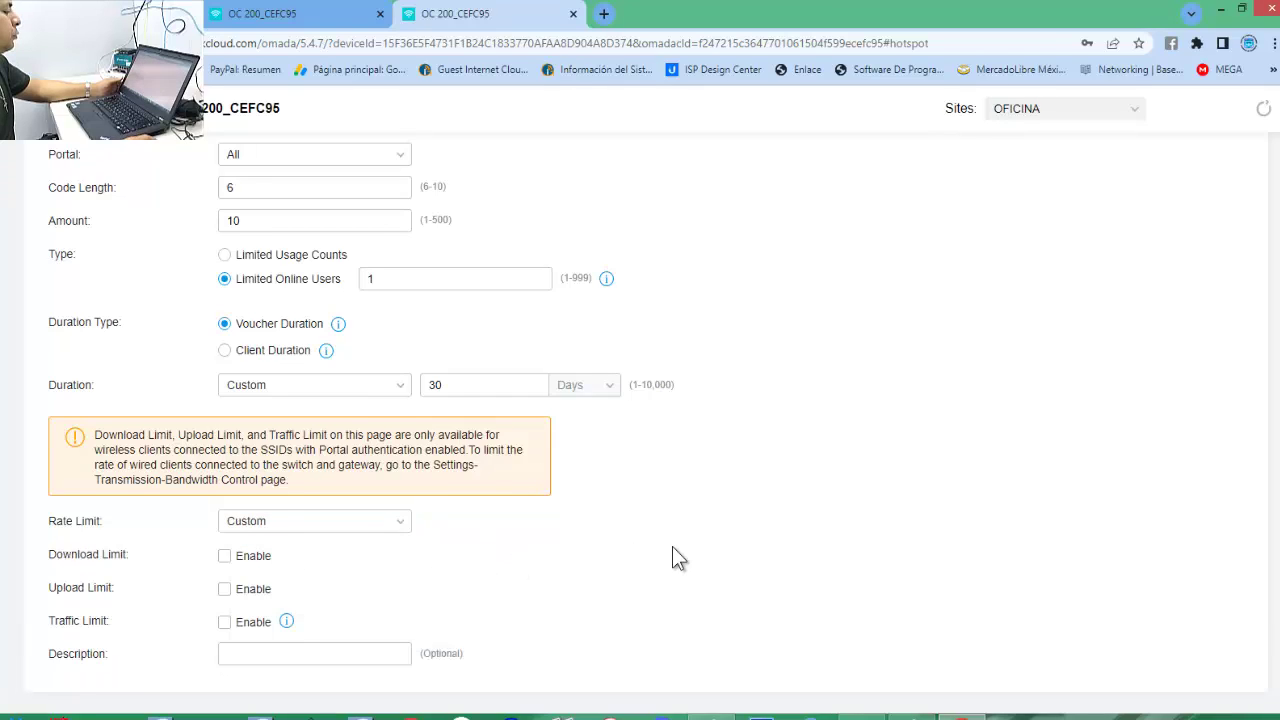
scroll(672, 546, "down", 1)
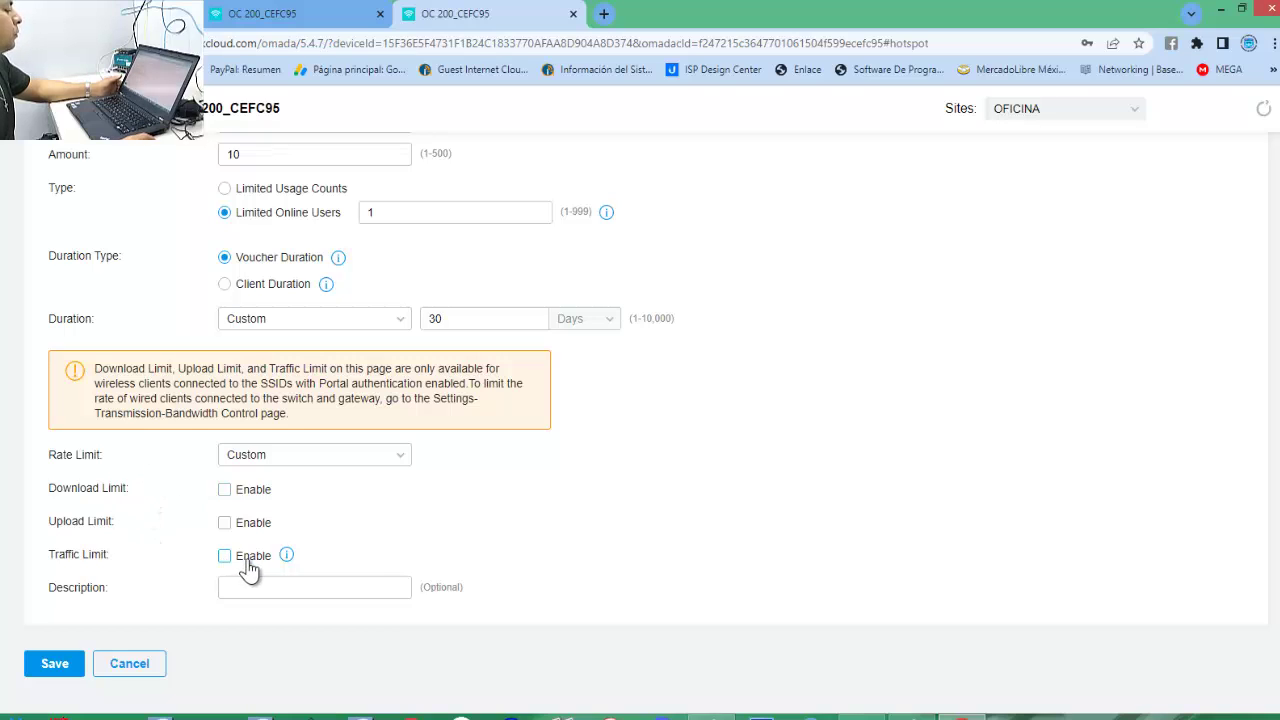
Enable the Download Limit and set it to 5000 Kbps.
left_click(224, 490)
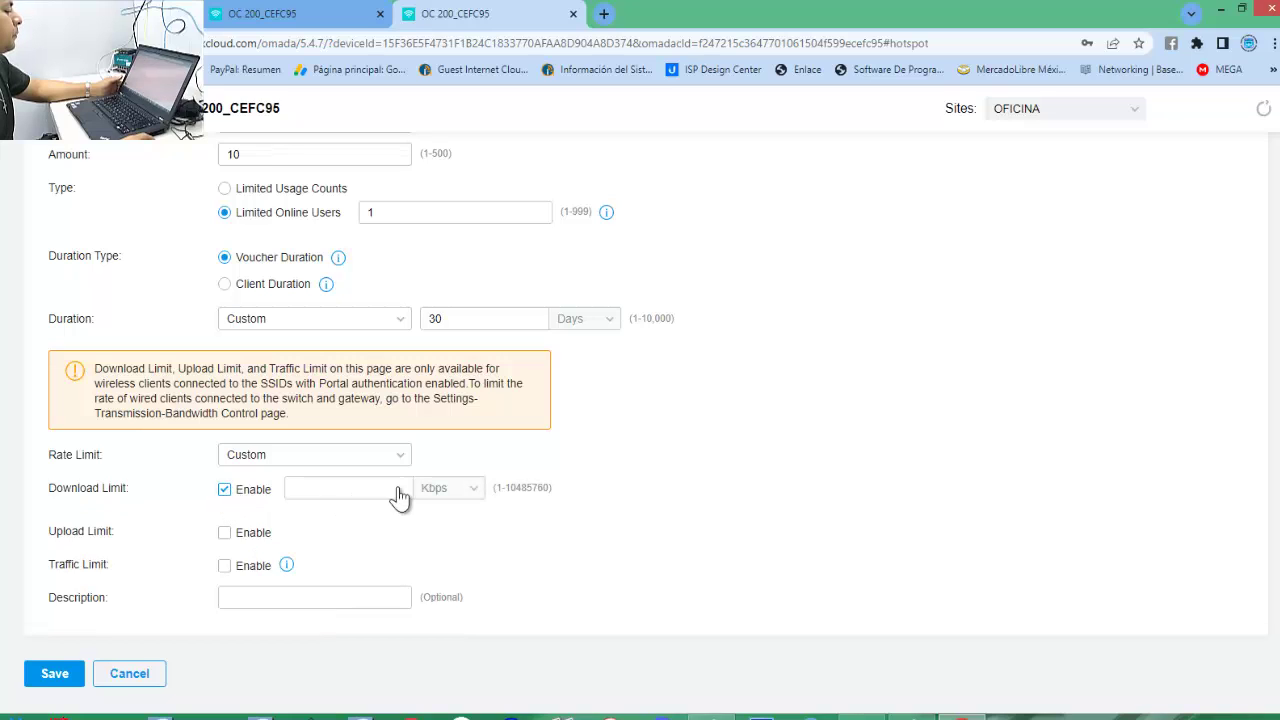
left_click(436, 490)
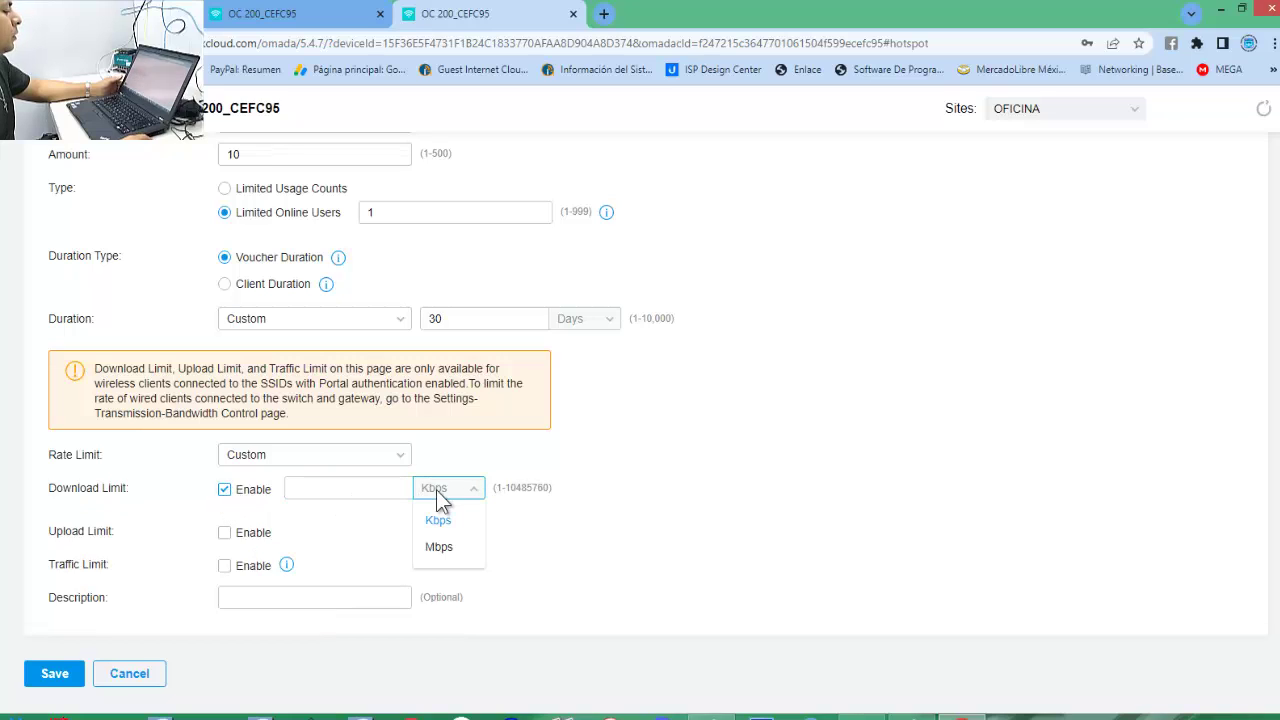
left_click(441, 549)
left_click(324, 487)
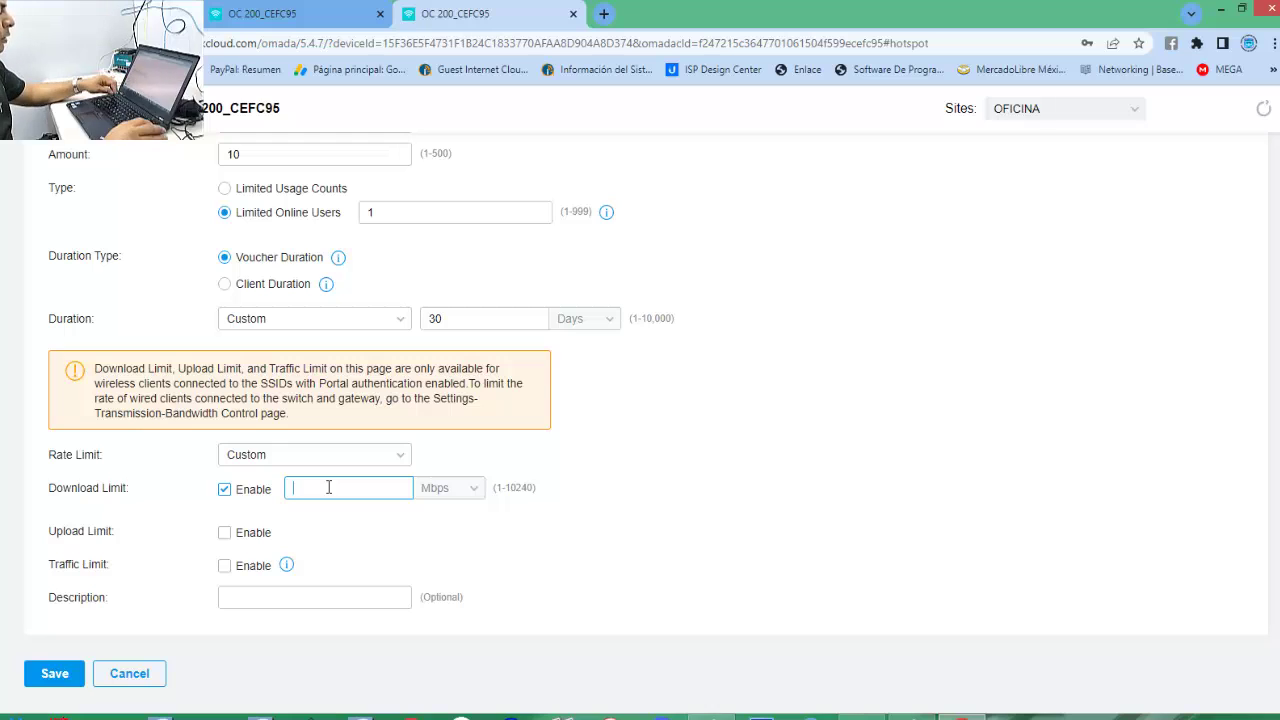
type("5")
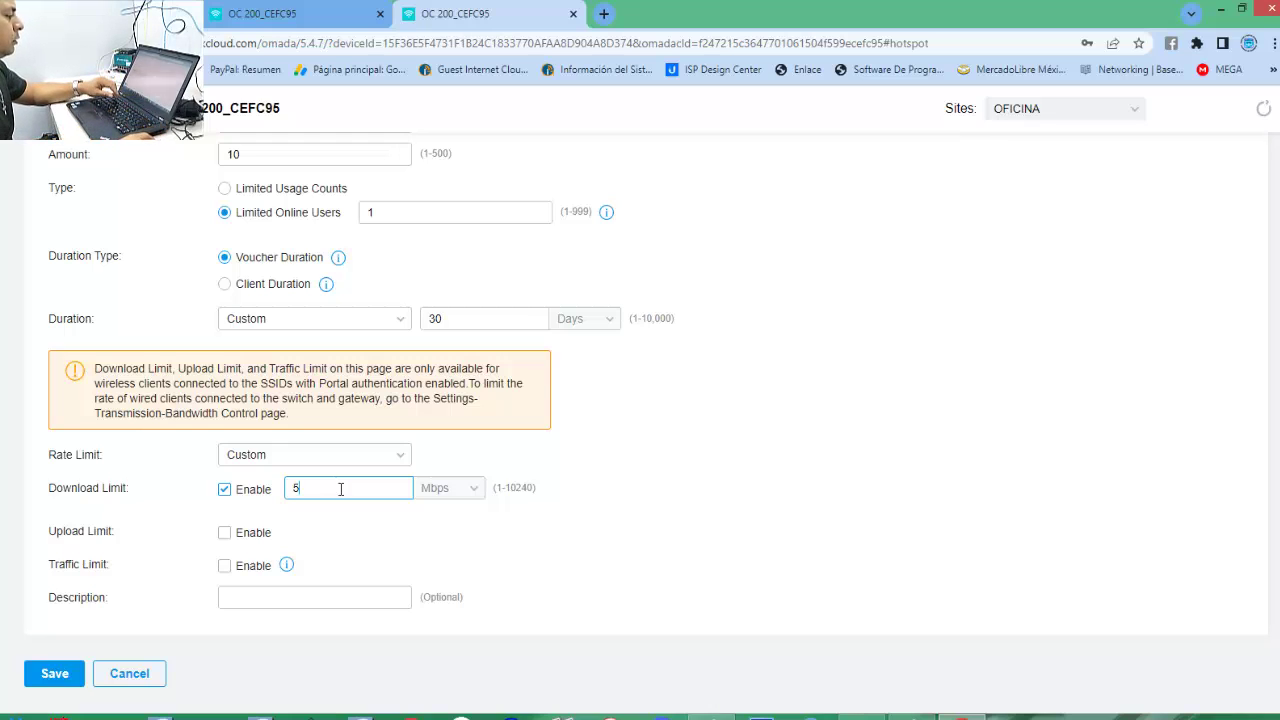
left_click(475, 486)
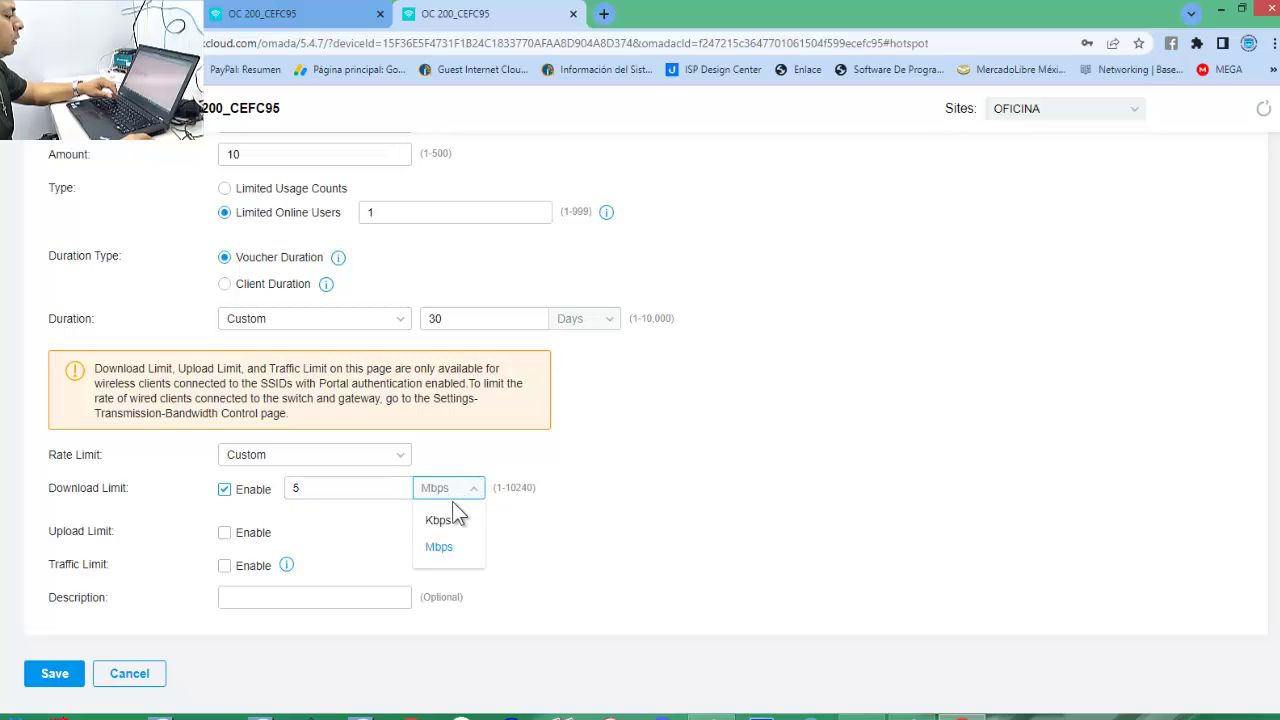
left_click(444, 520)
left_click(326, 490)
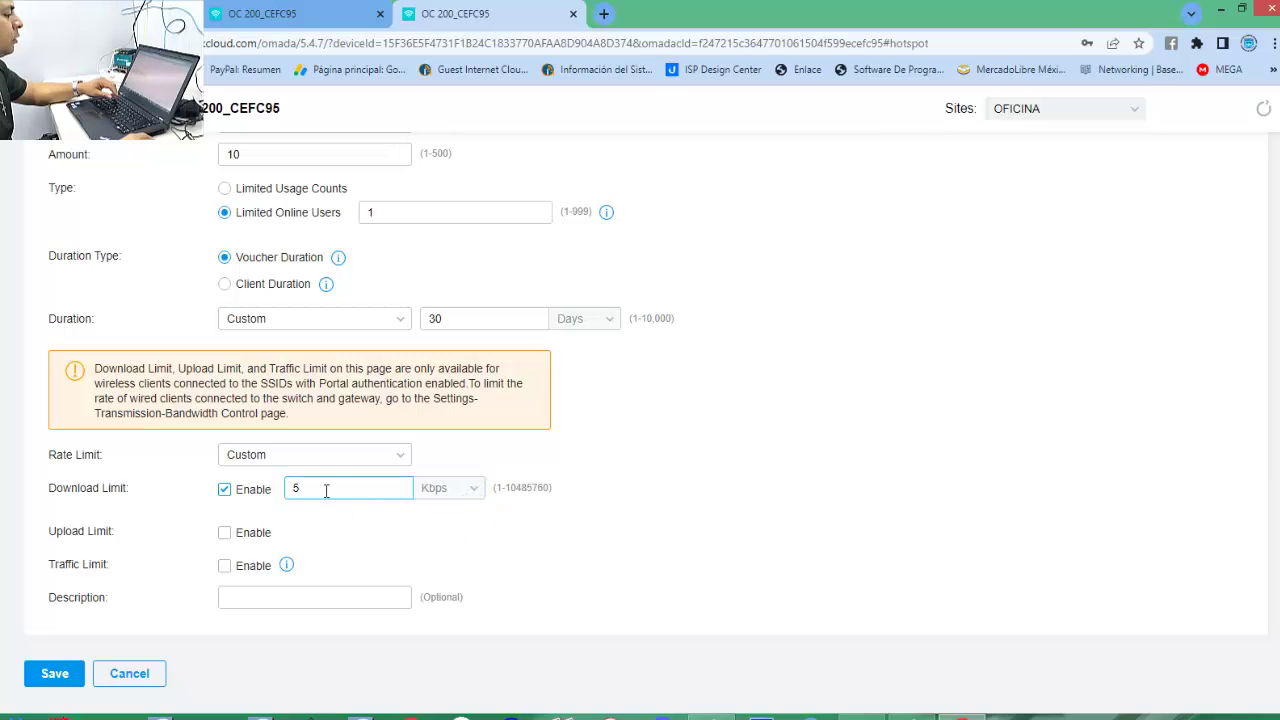
type("000")
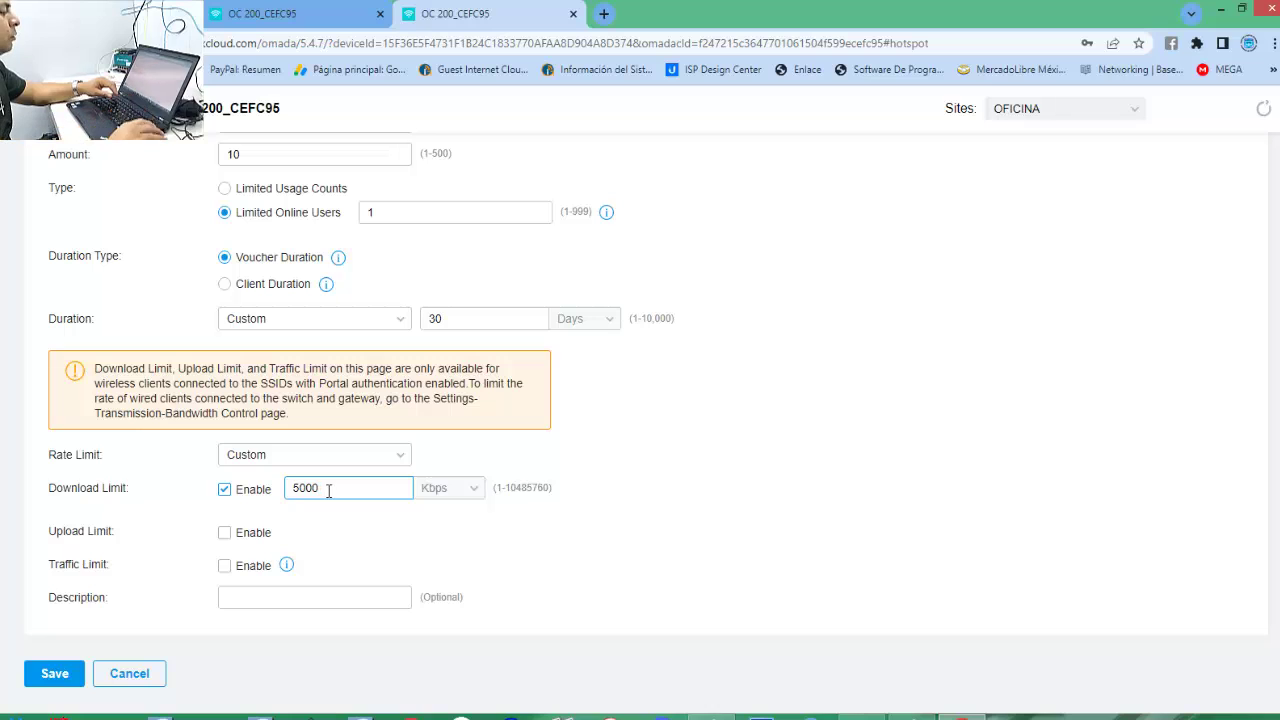
left_click(225, 533)
Enable the Upload Limit at 5000 Kbps, so both limits read 5 Mbps.
left_click(225, 533)
left_click(400, 530)
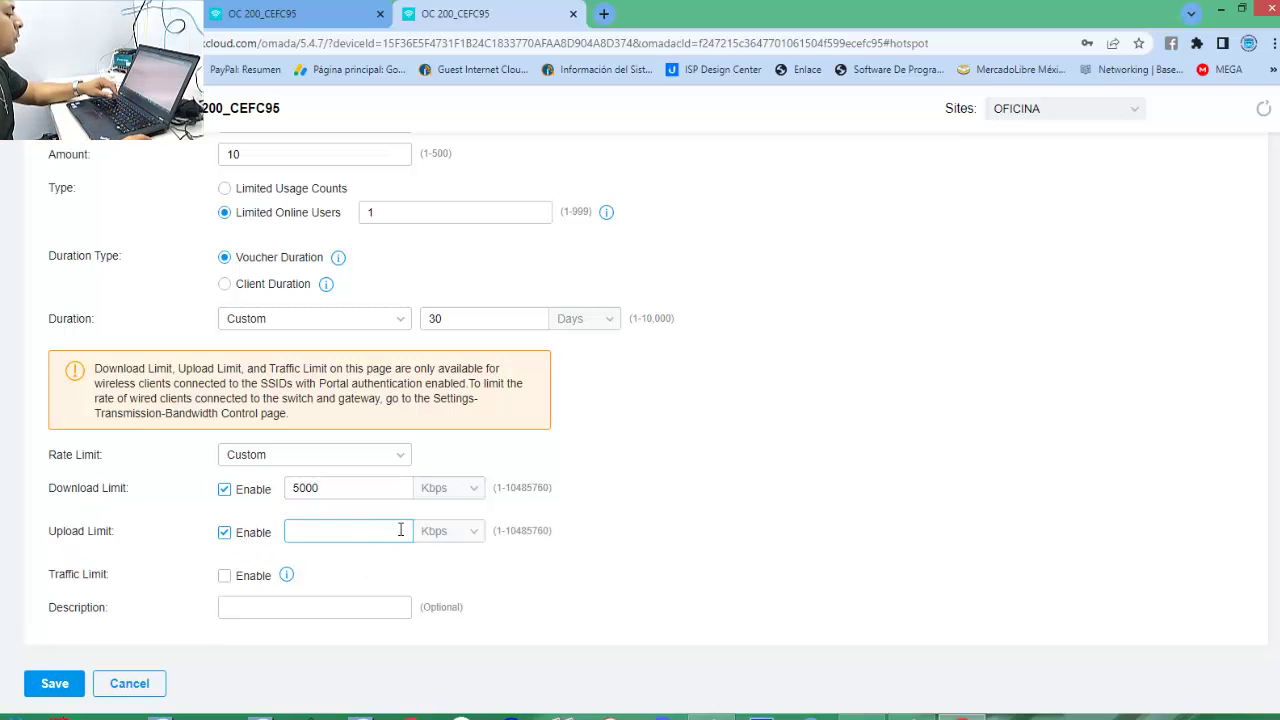
left_click(447, 535)
left_click(373, 531)
type("5000")
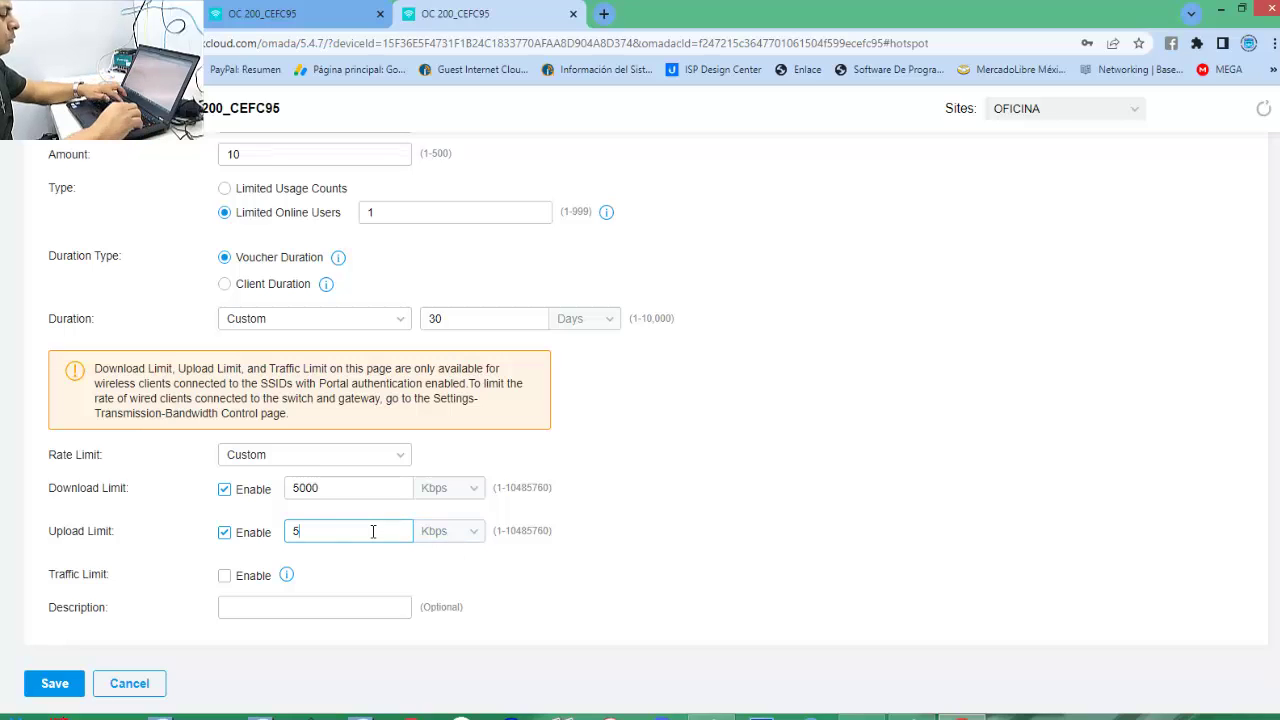
left_click(470, 533)
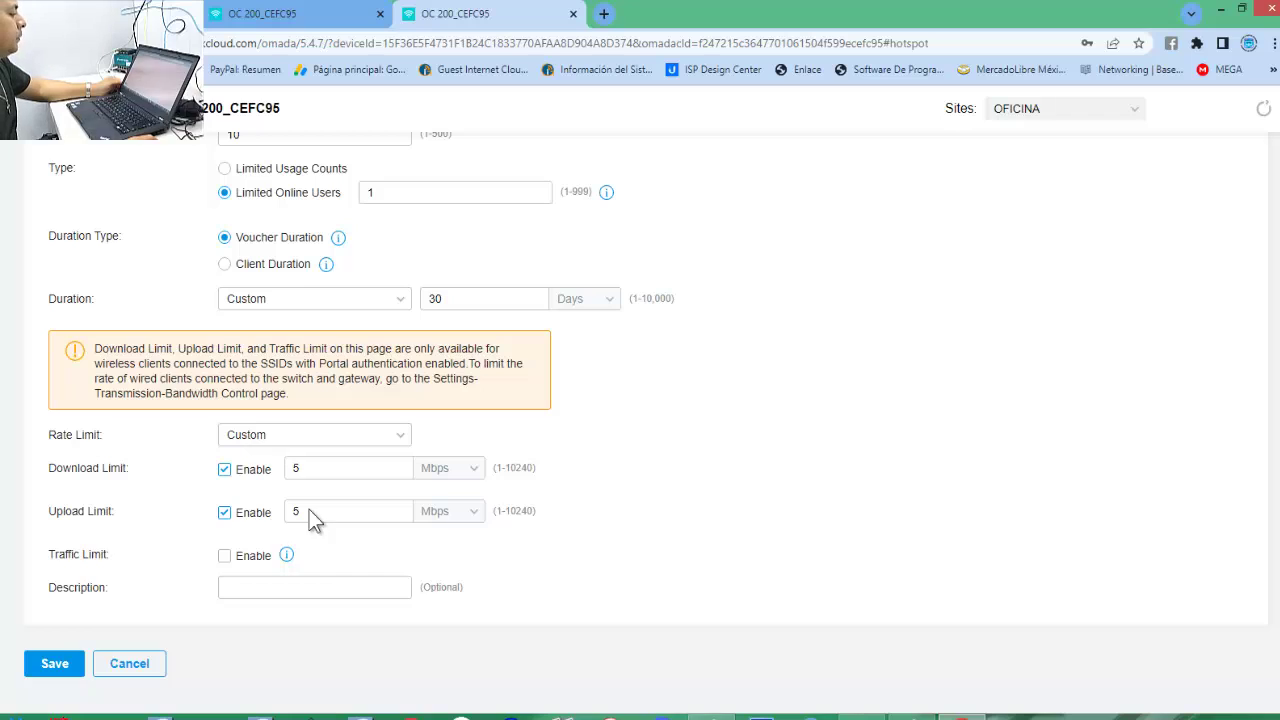
left_click(332, 472)
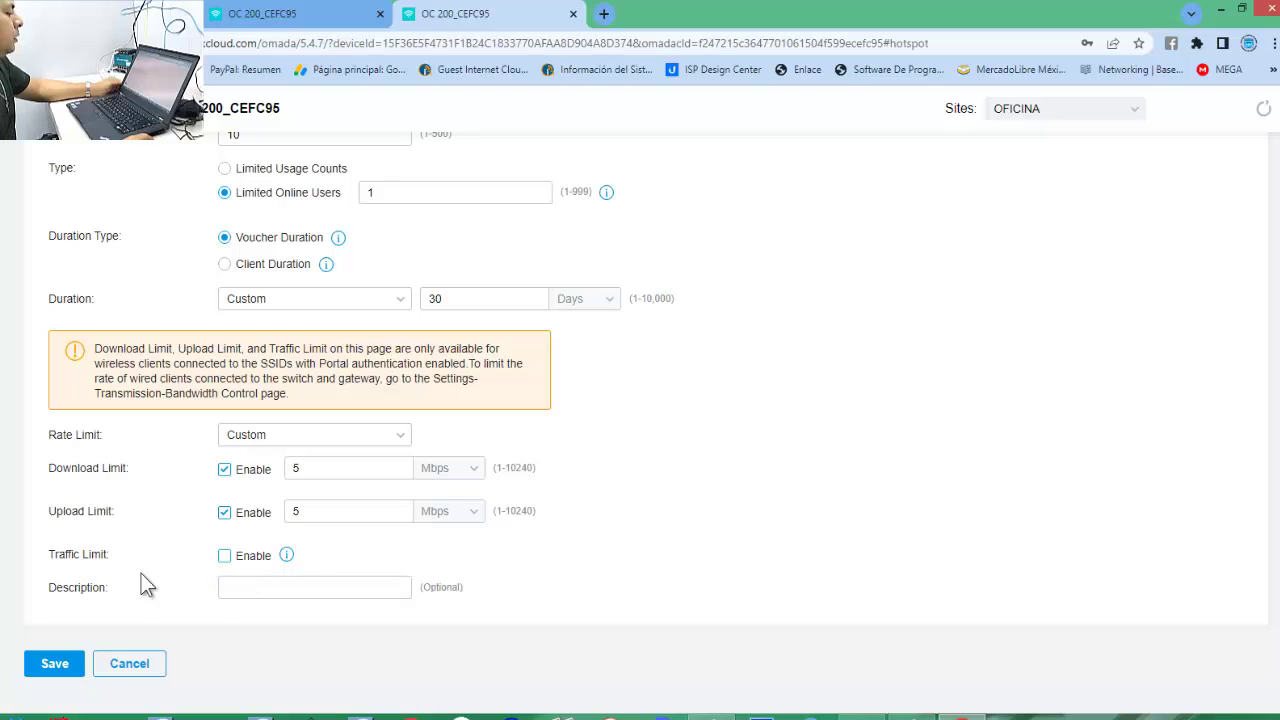
Set the Traffic Limit to Total in GB, then leave Traffic Limit disabled.
left_click(223, 558)
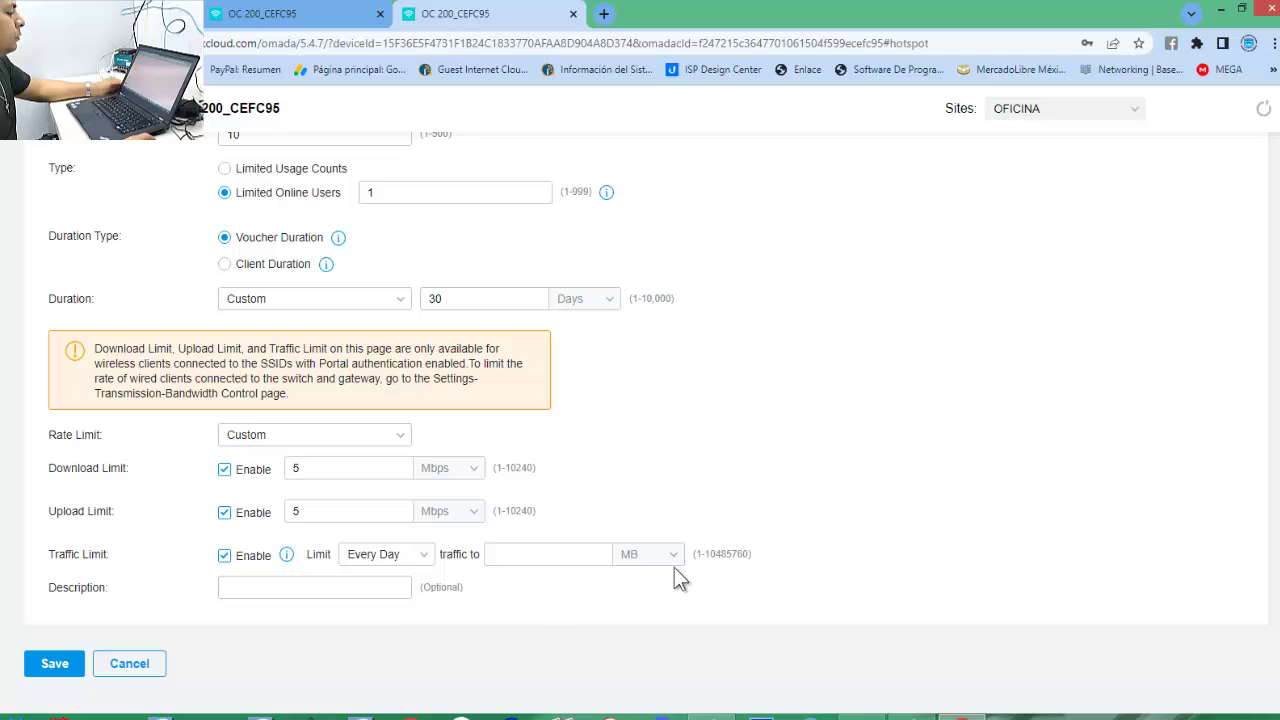
left_click(425, 558)
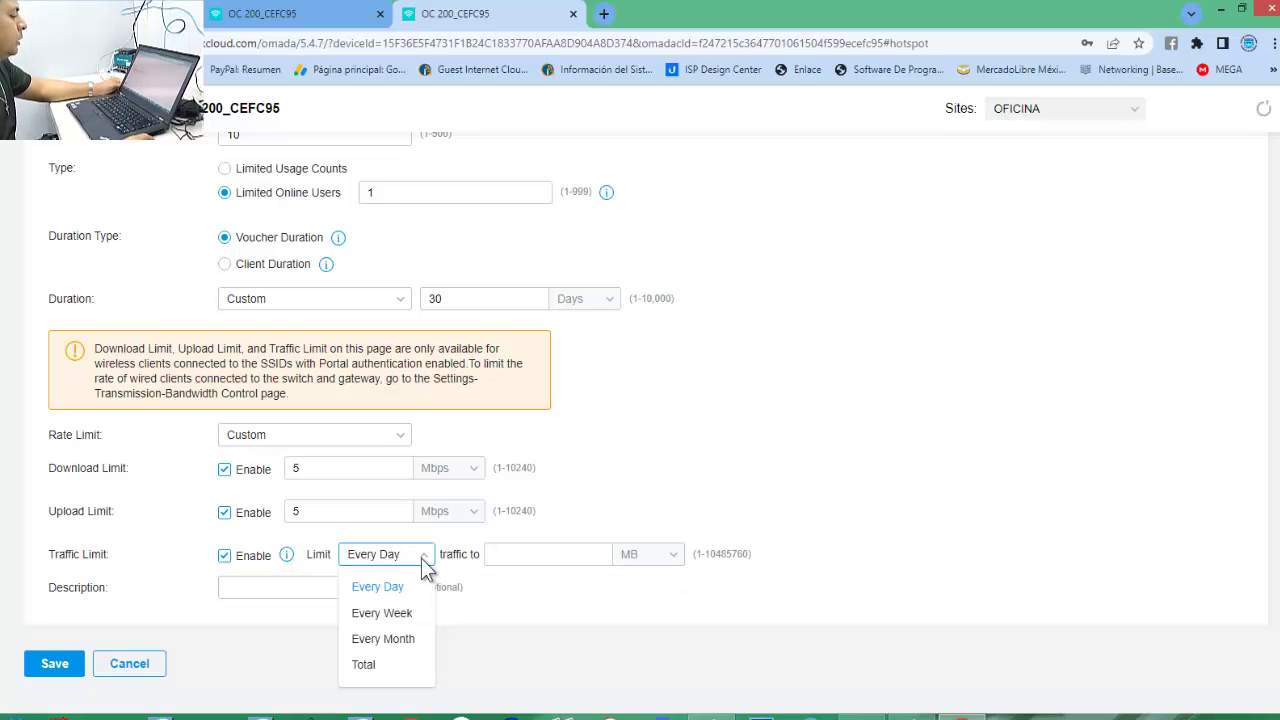
left_click(372, 667)
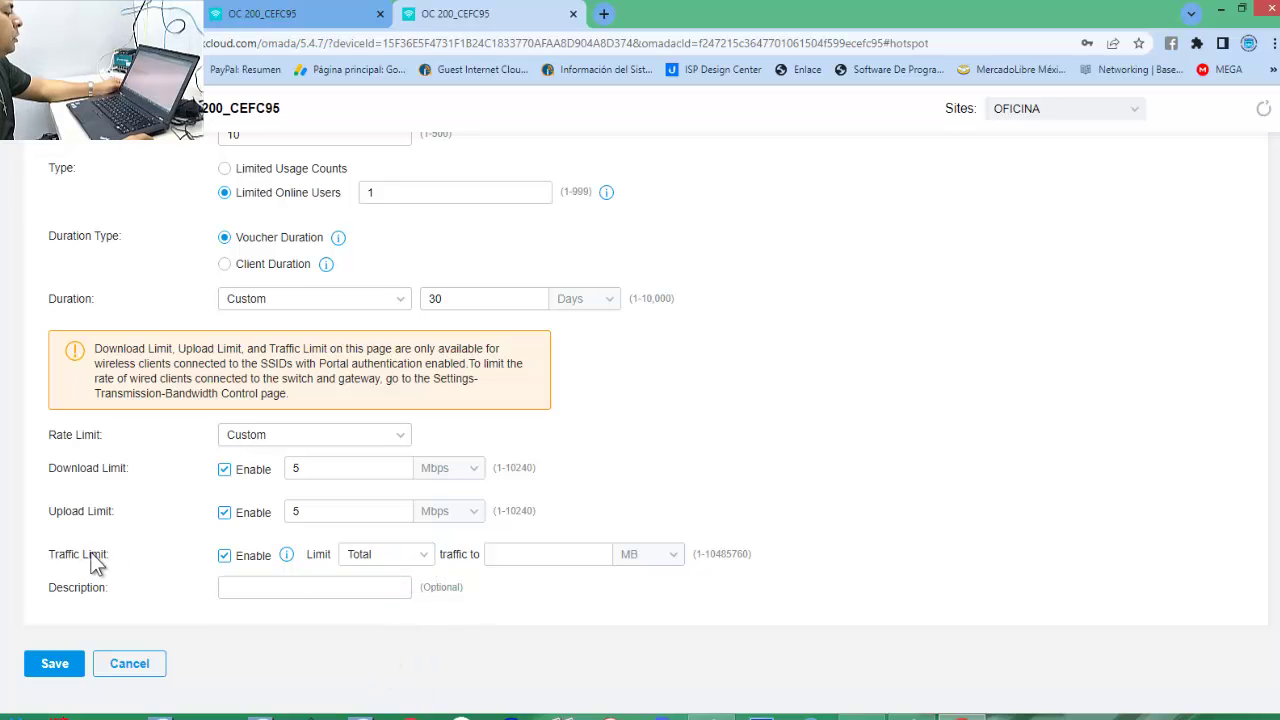
left_click(508, 558)
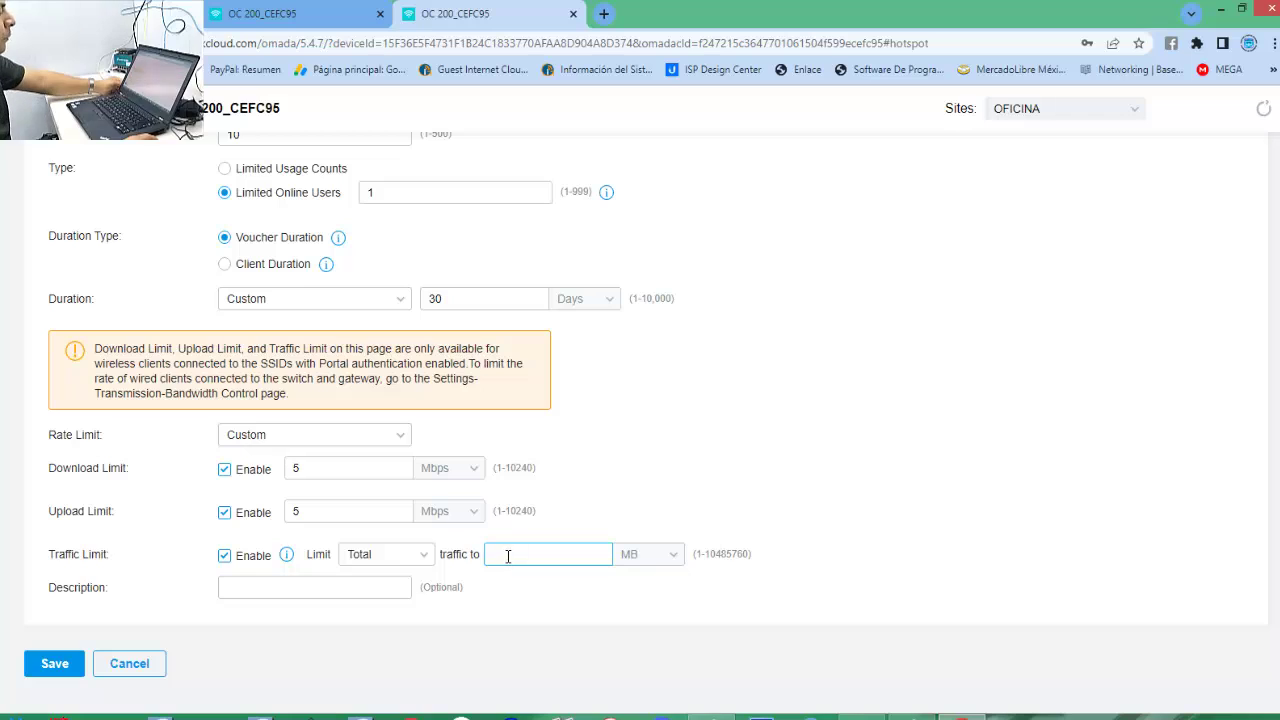
left_click(675, 552)
left_click(651, 614)
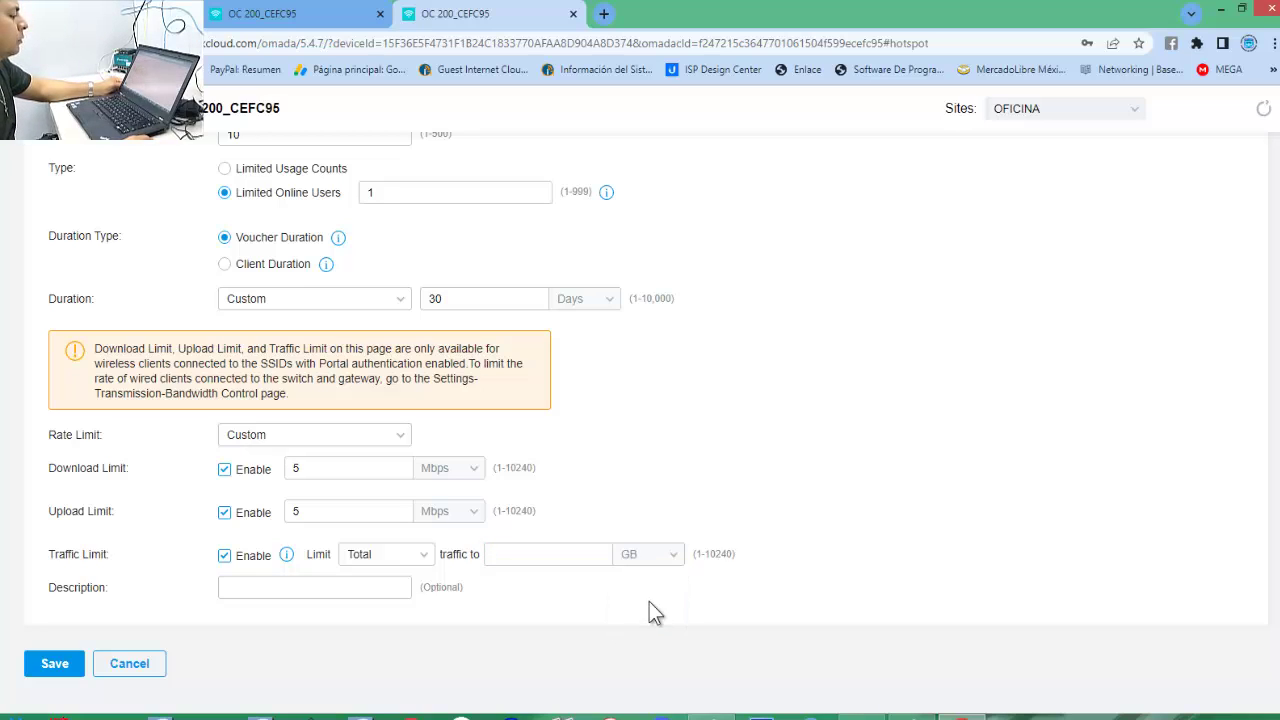
left_click(533, 556)
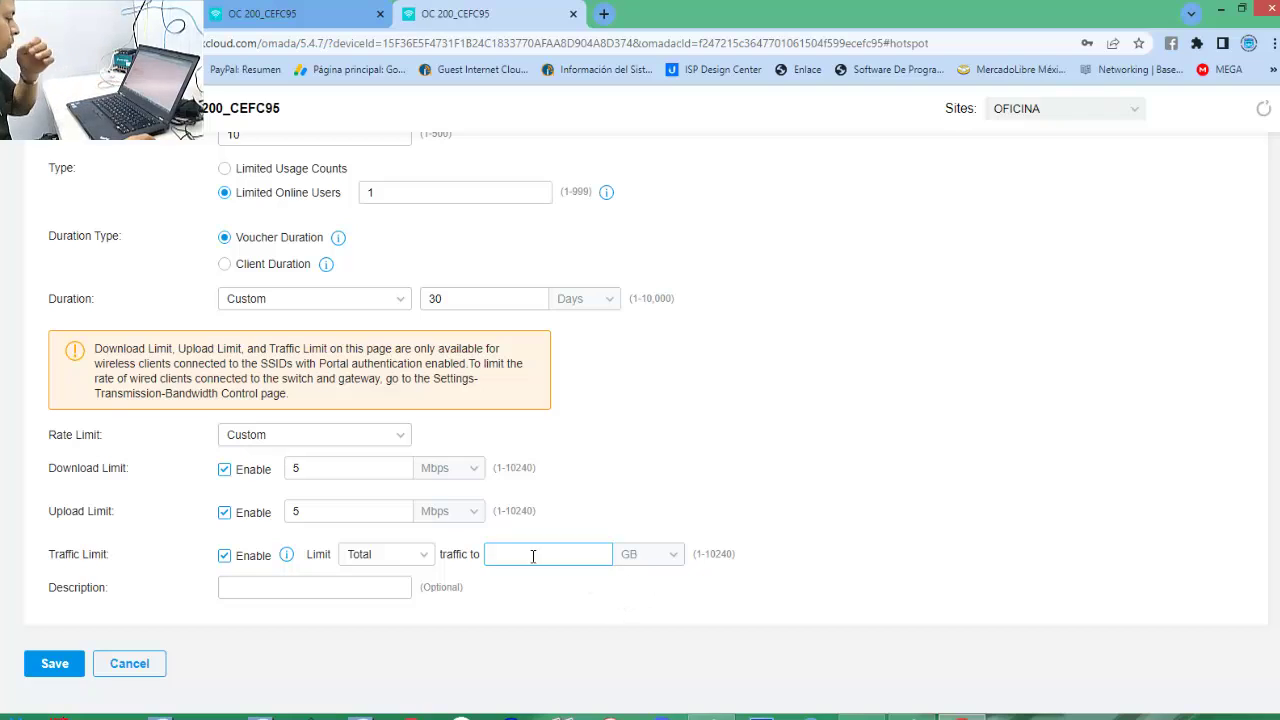
left_click(225, 559)
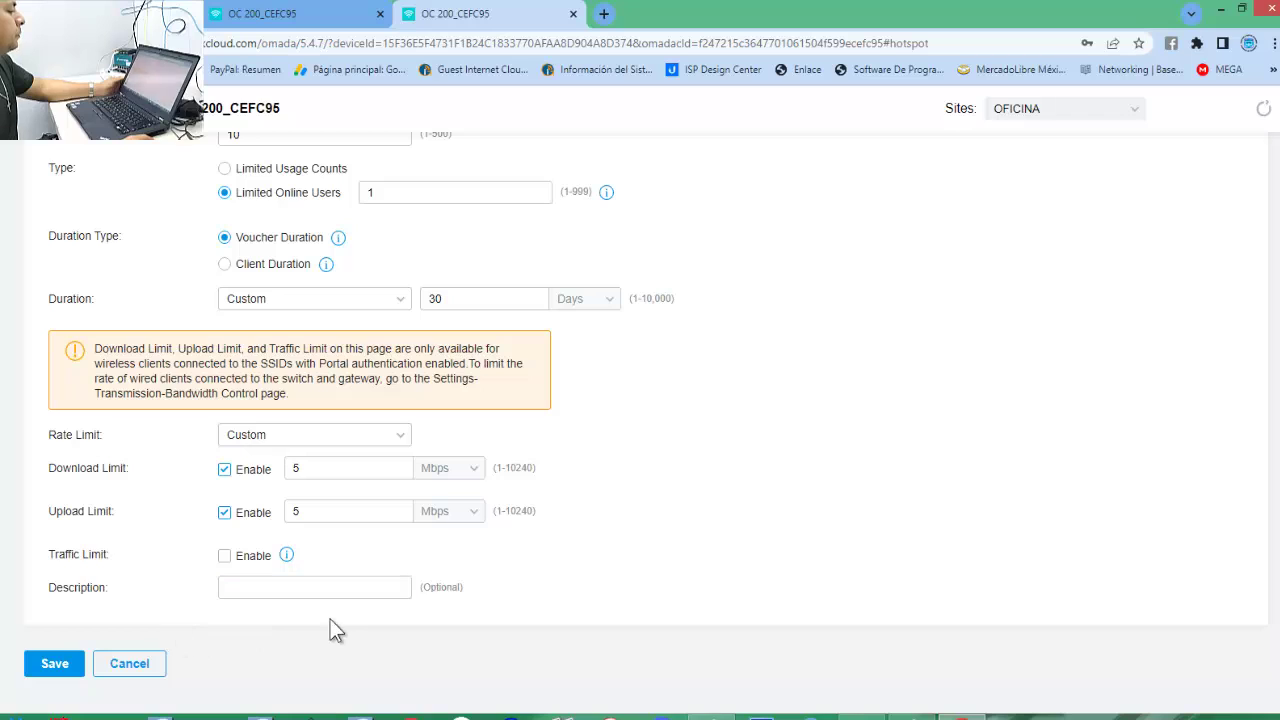
Enter the description '30 DIAS DE INTERNET' and save the voucher batch.
left_click(257, 588)
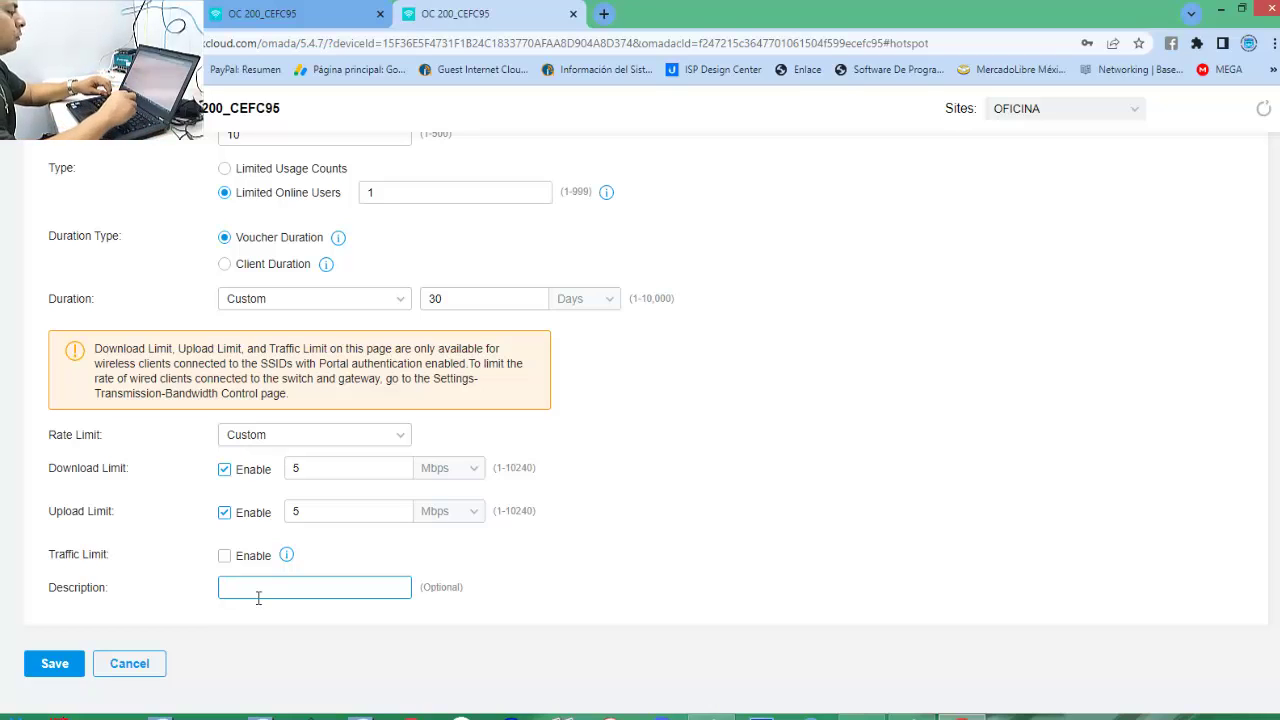
type("D")
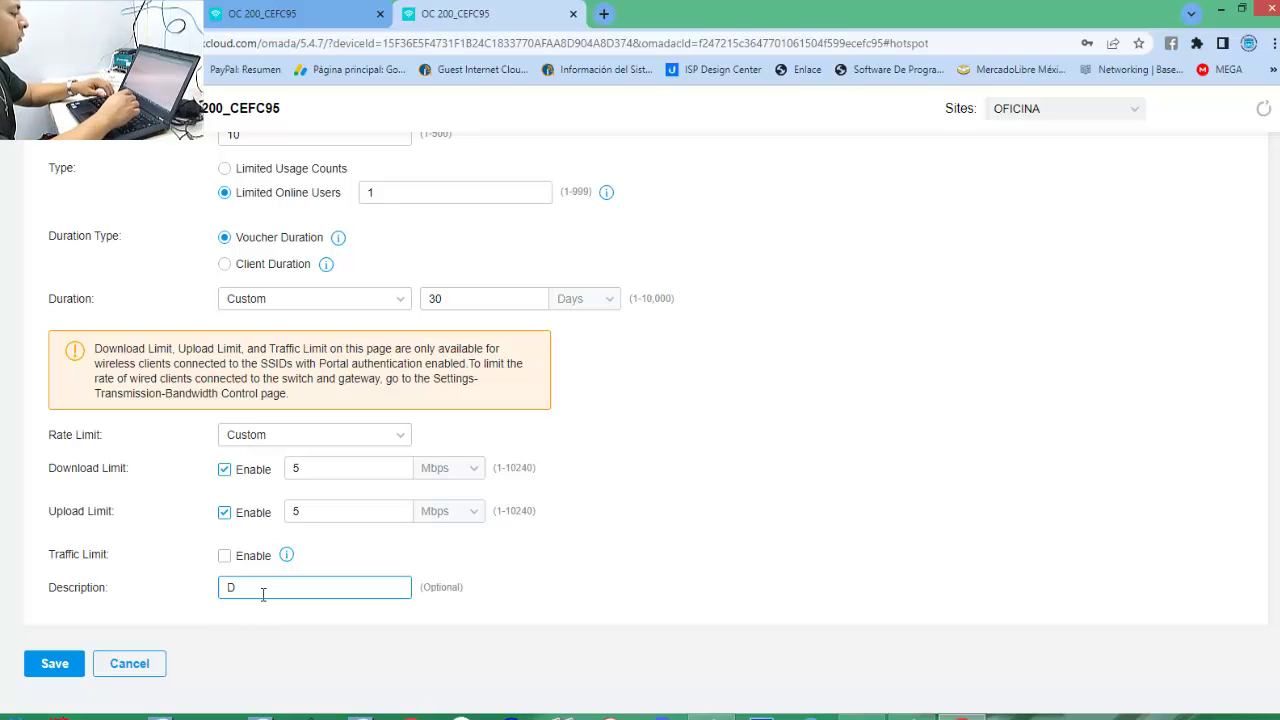
key("BackSpace")
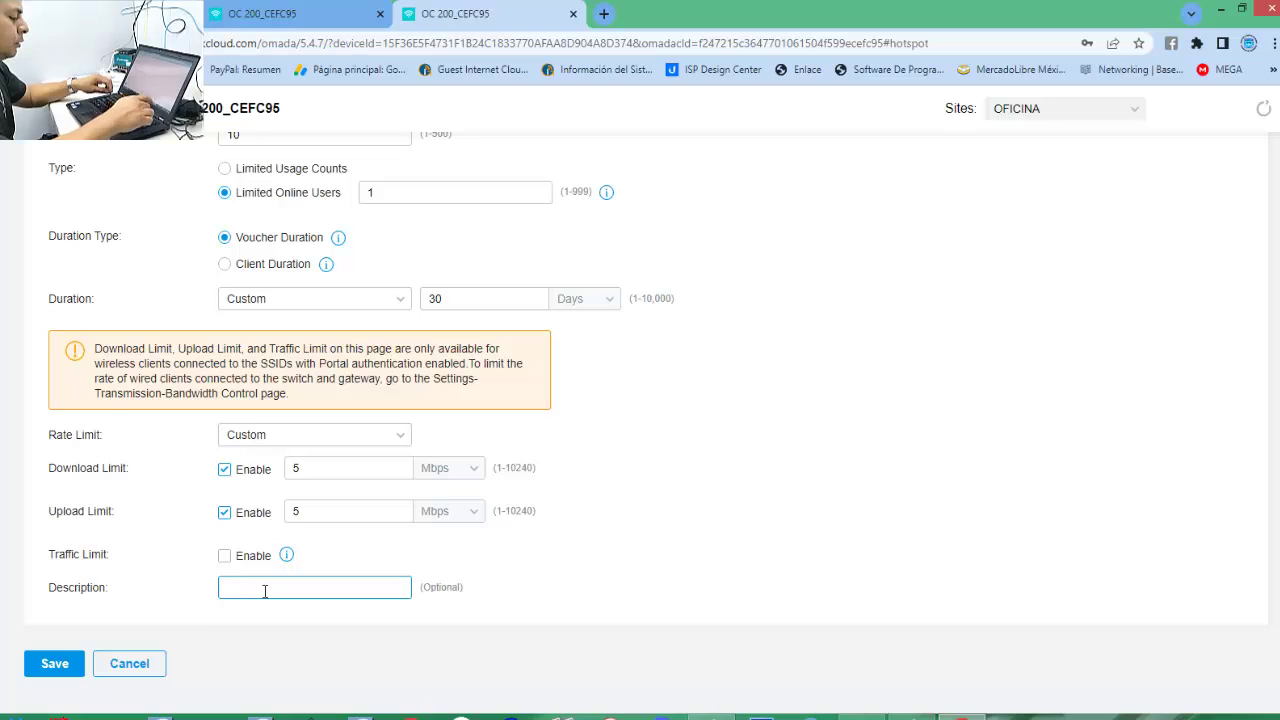
type("30")
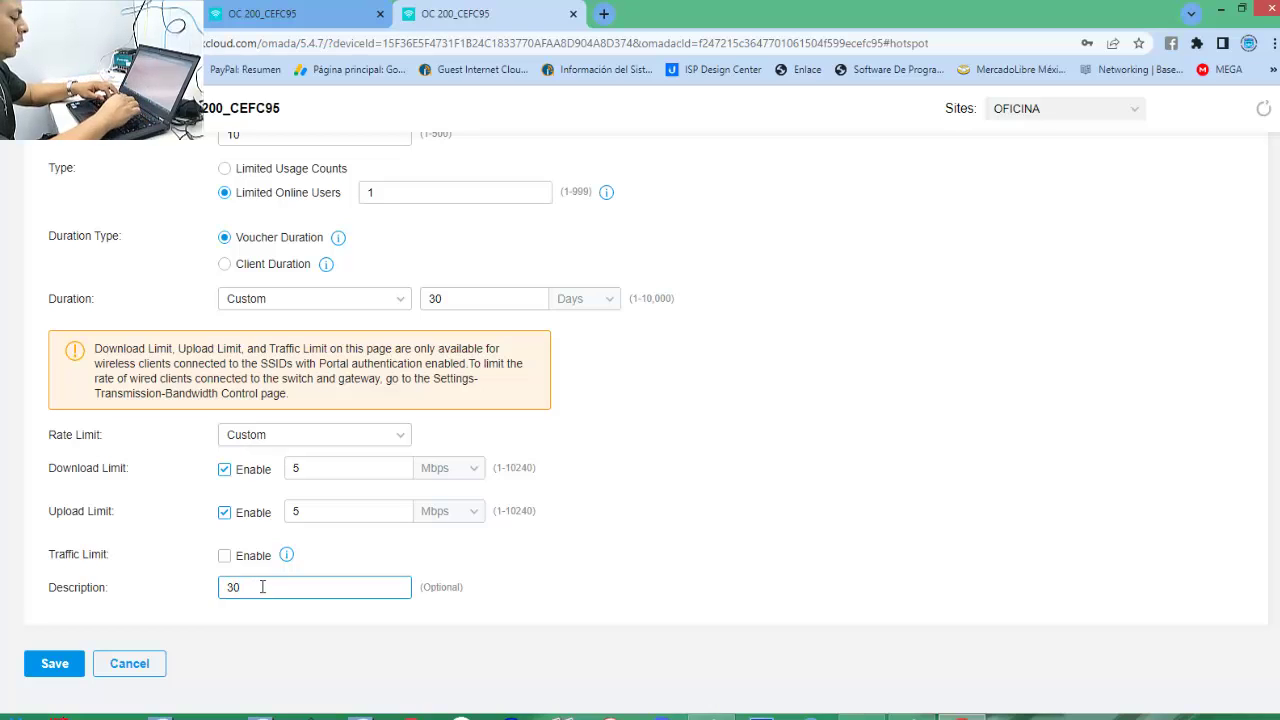
type(" DIAS D")
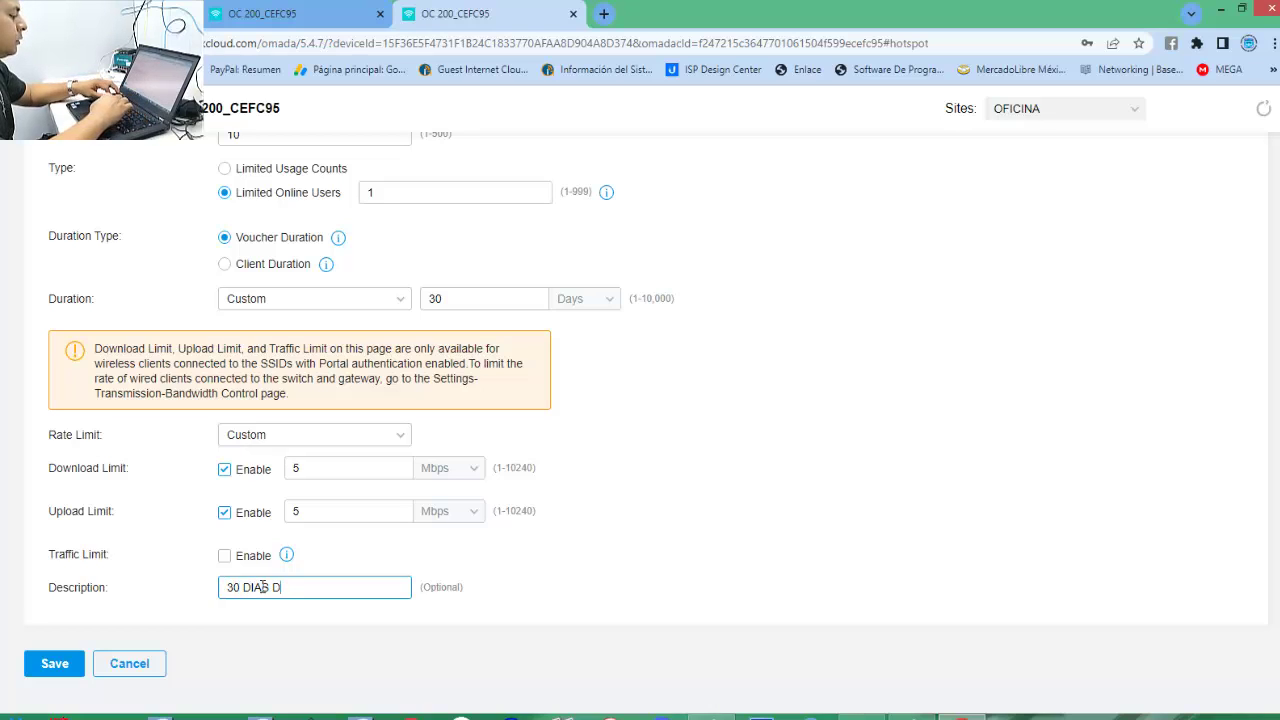
type("E INTERNET")
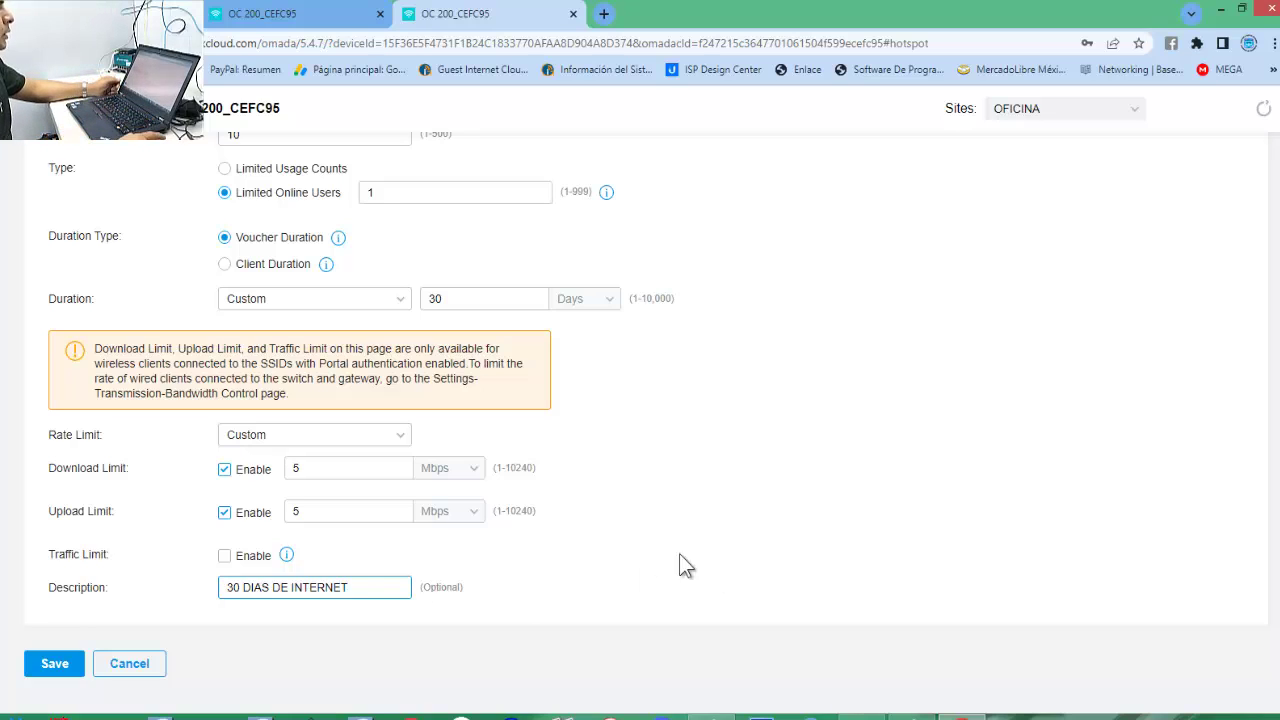
left_click(240, 590)
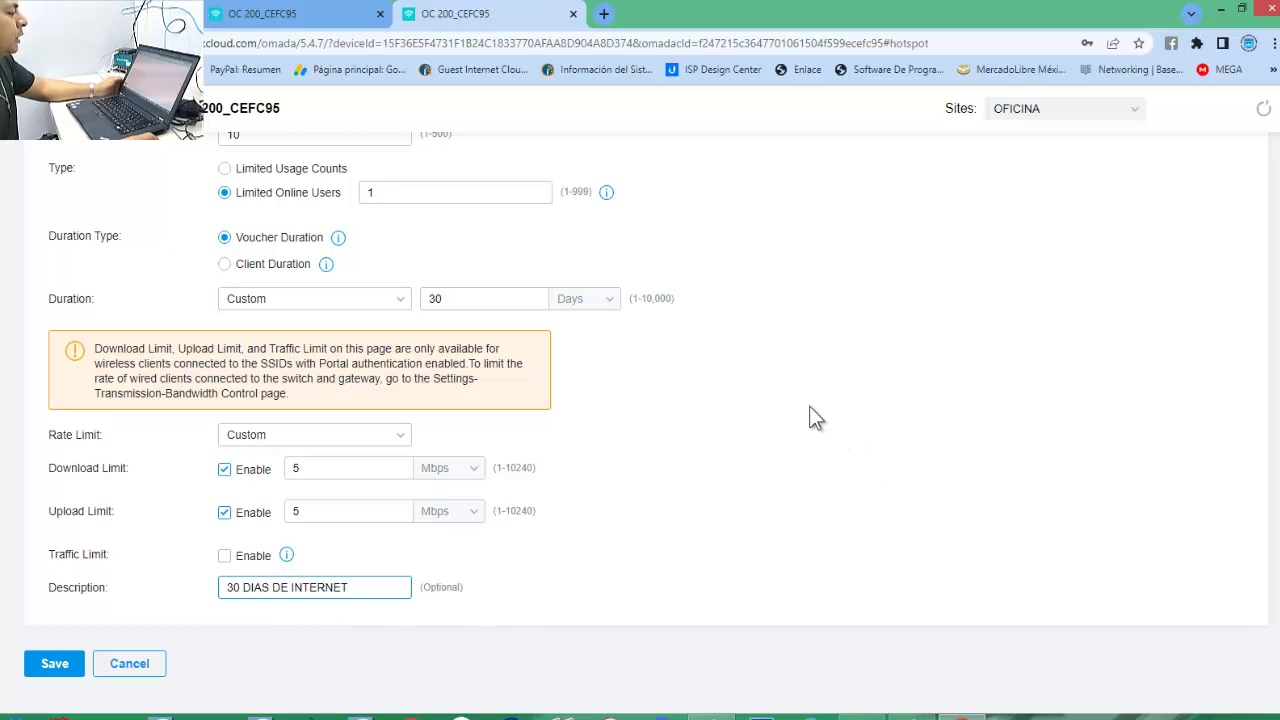
scroll(809, 412, "up", 2)
scroll(813, 419, "down", 2)
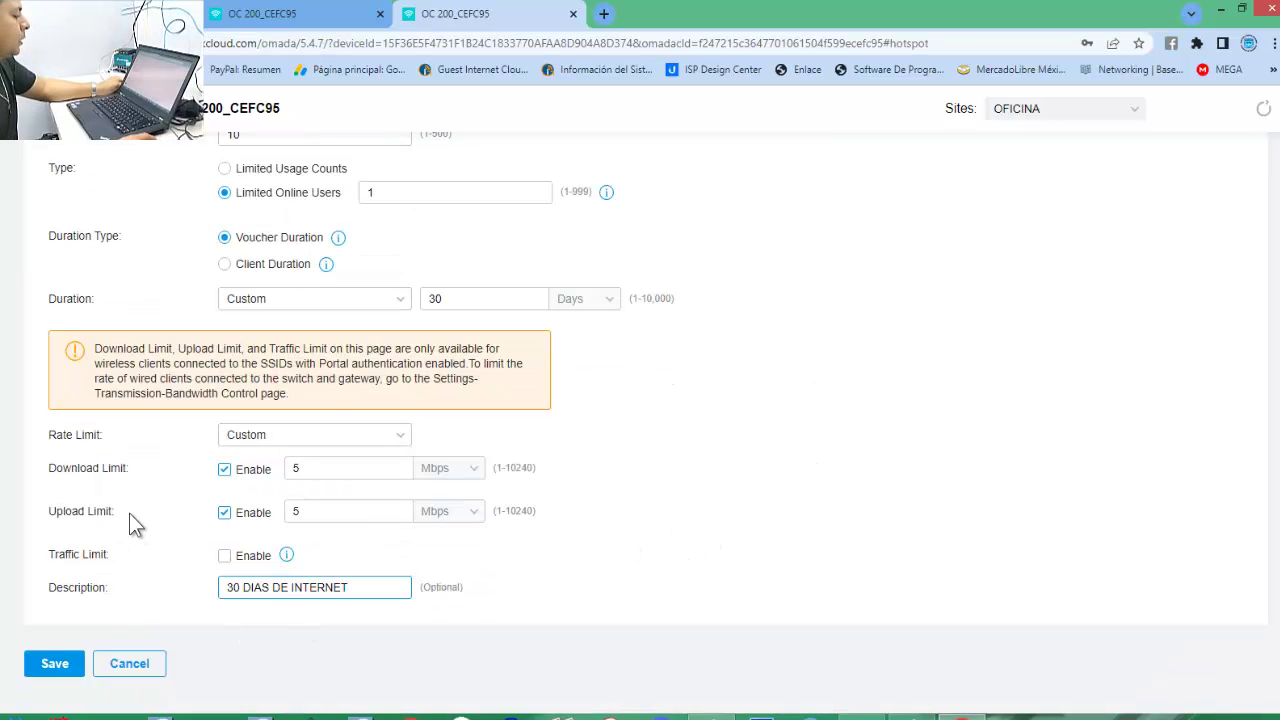
left_click(66, 673)
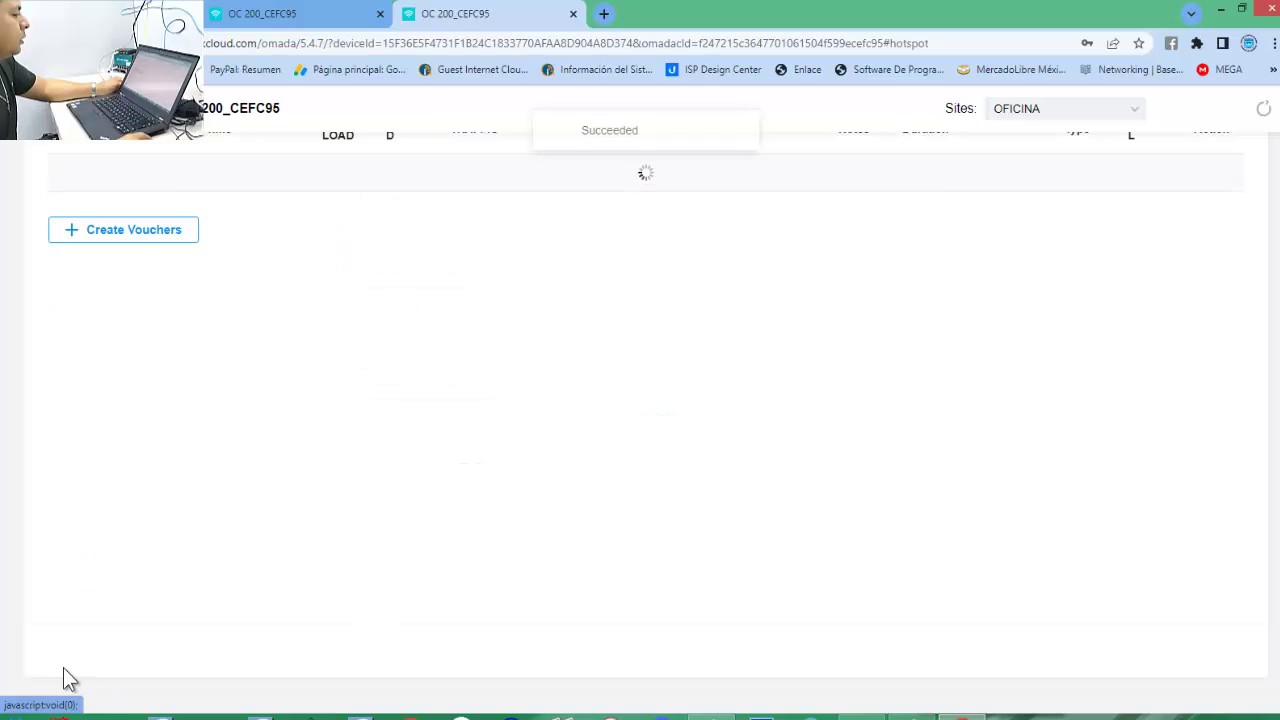
Tick the header select-all checkbox so every new 30-day voucher row is checked.
scroll(600, 481, "up", 2)
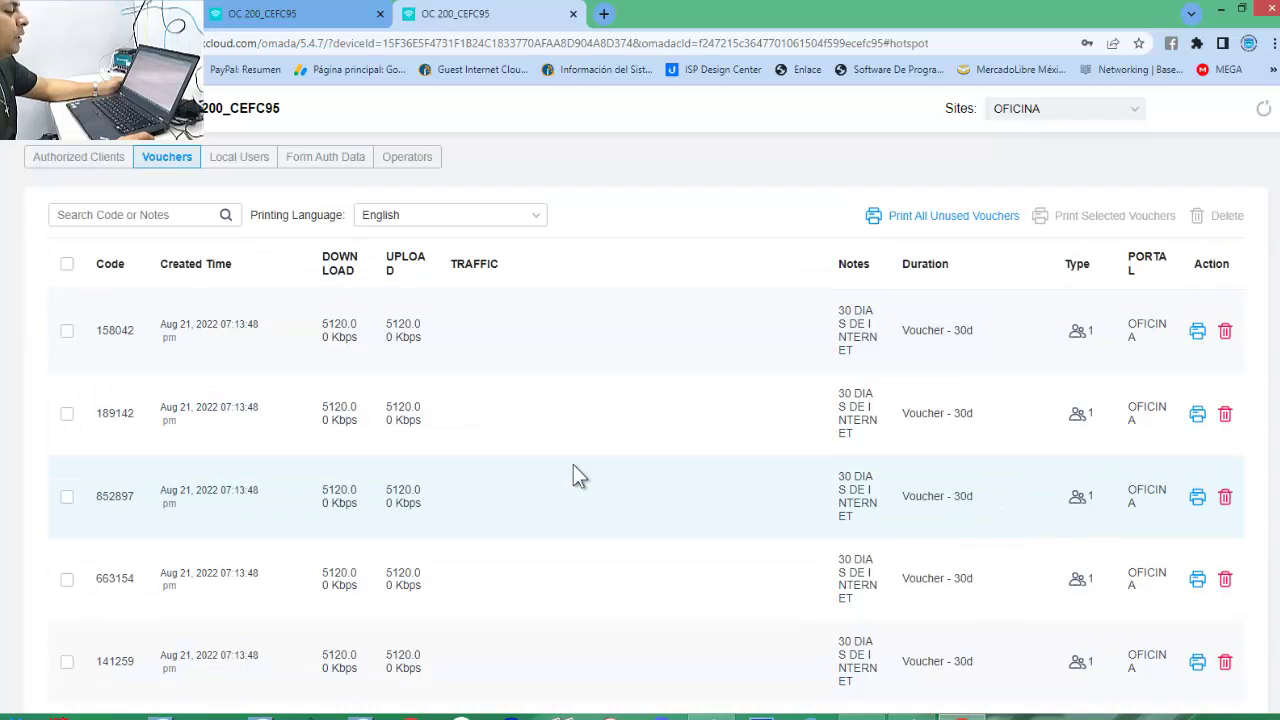
left_click(67, 266)
scroll(71, 305, "down", 5)
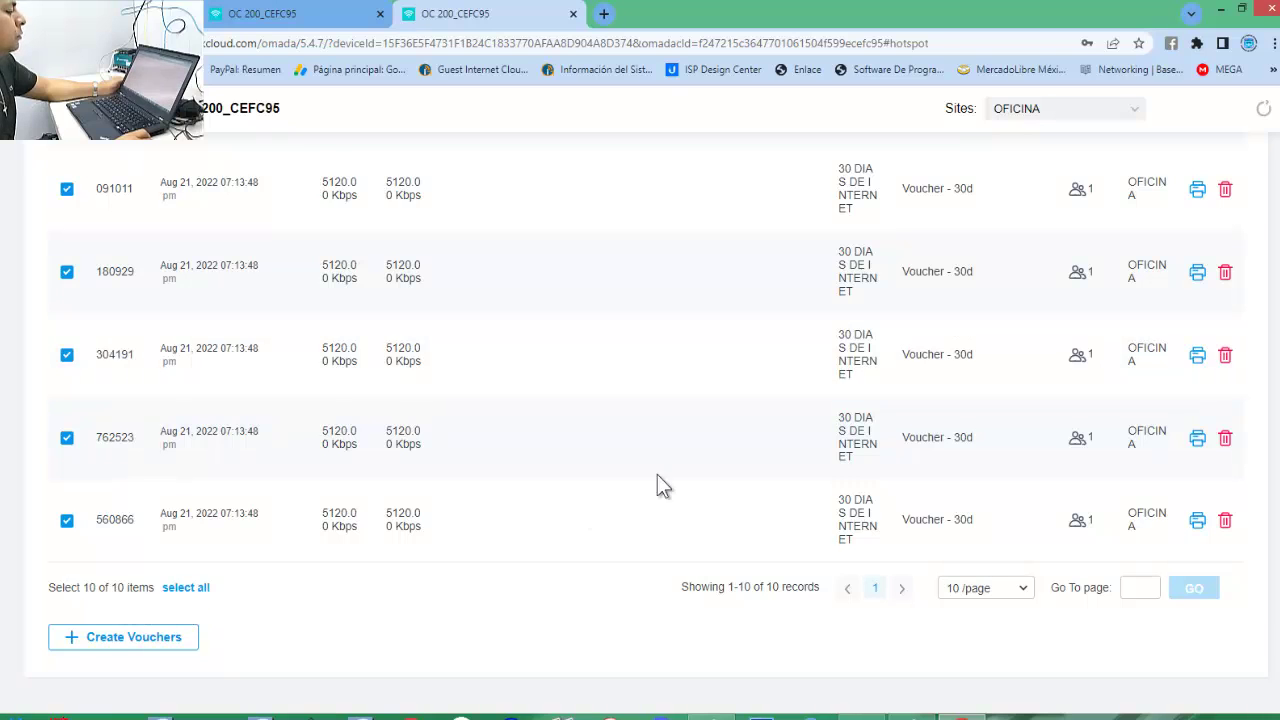
scroll(670, 462, "up", 5)
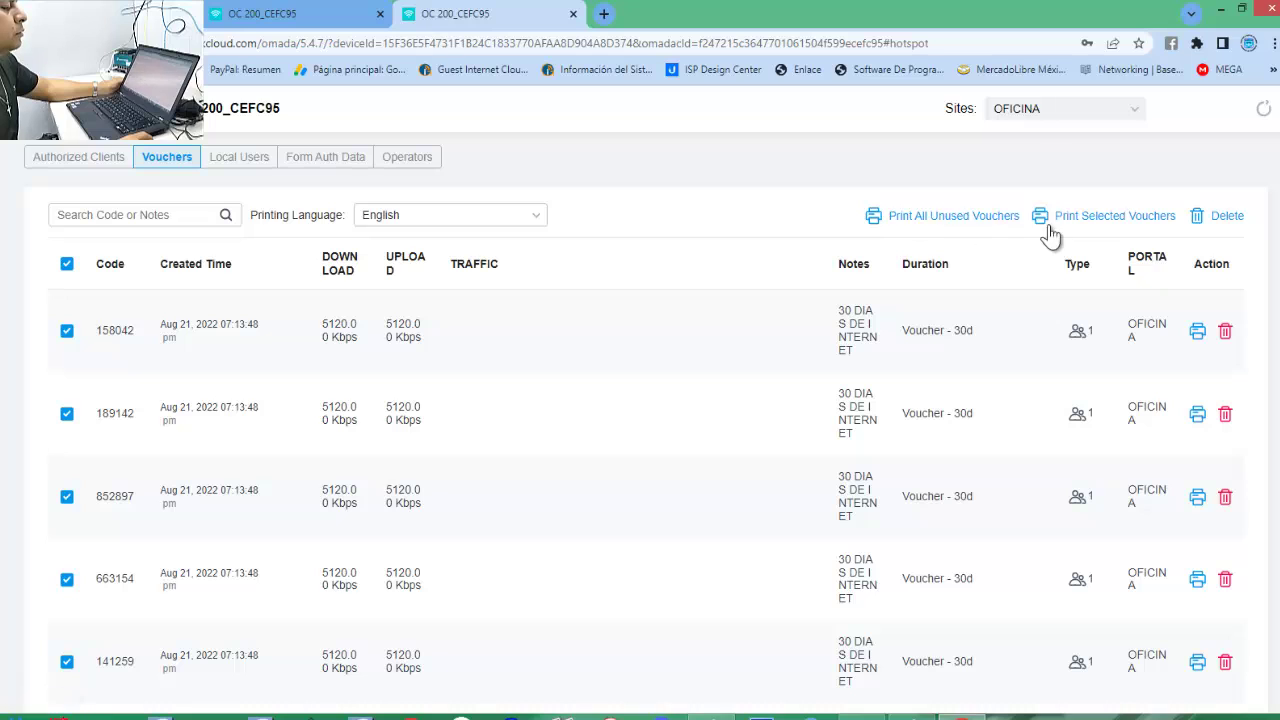
Print the selected vouchers to Save as PDF, all pages, in Horizontal layout.
left_click(995, 218)
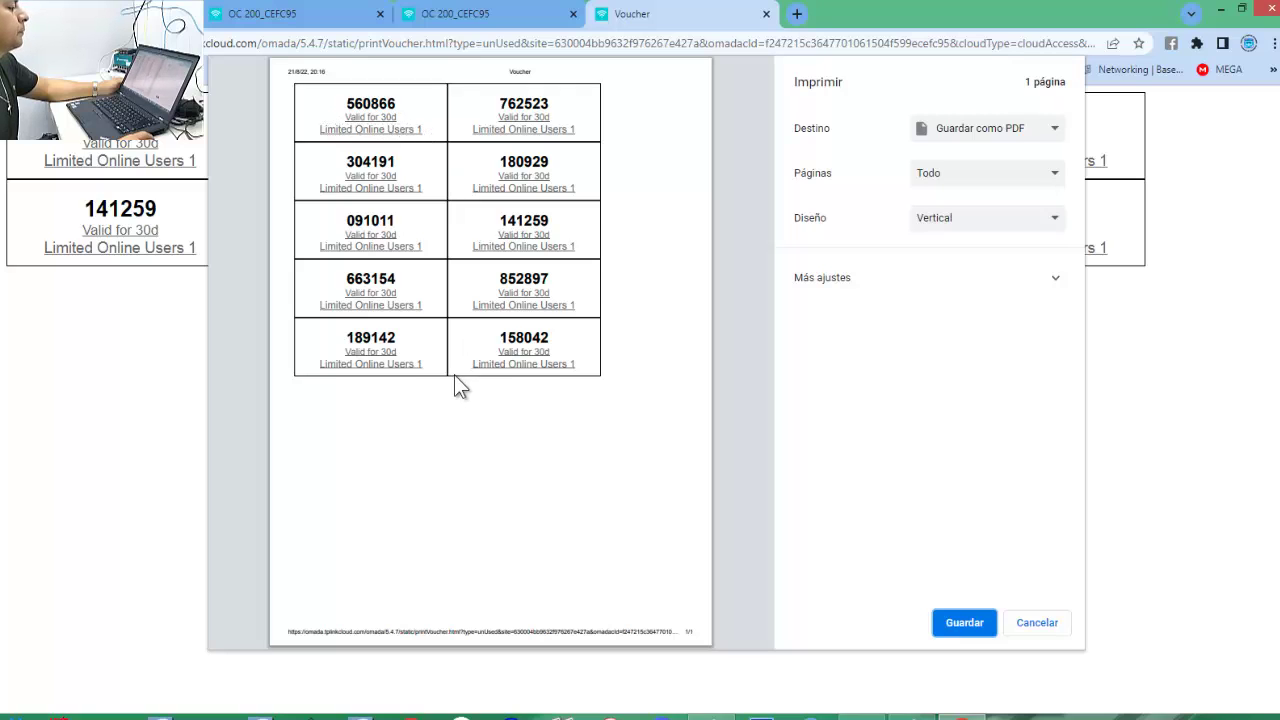
left_click(1039, 136)
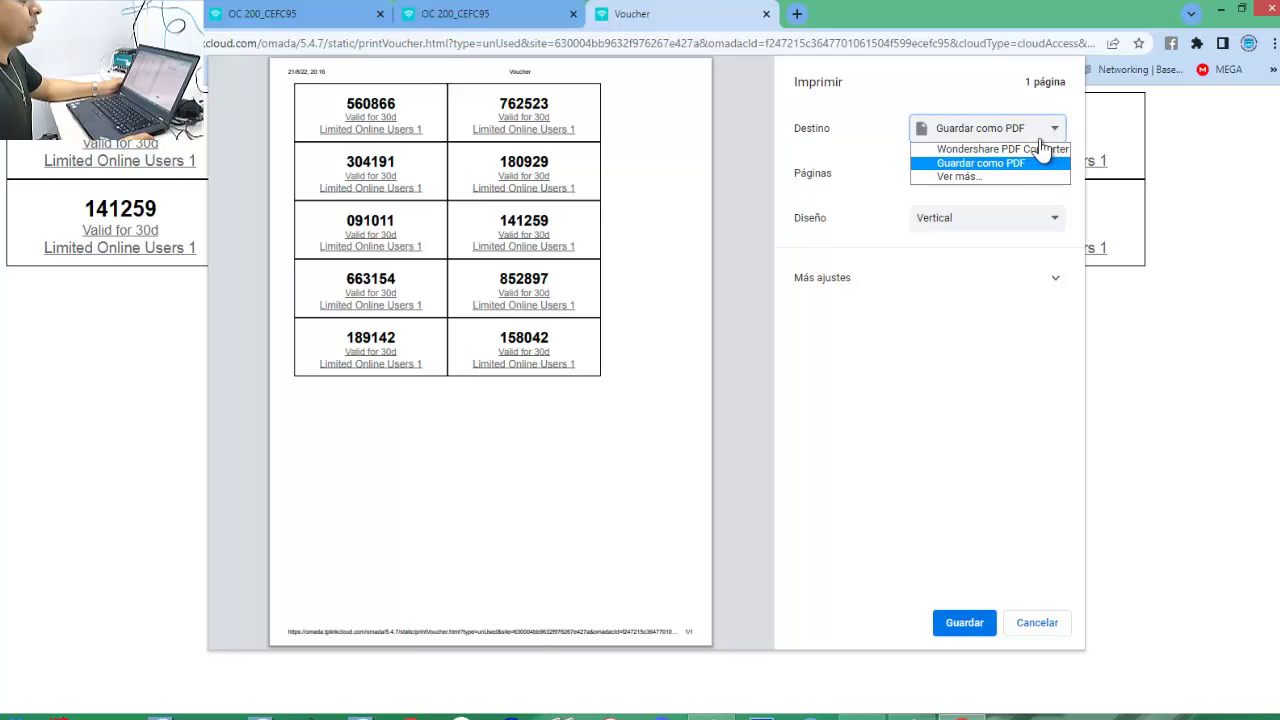
left_click(1003, 174)
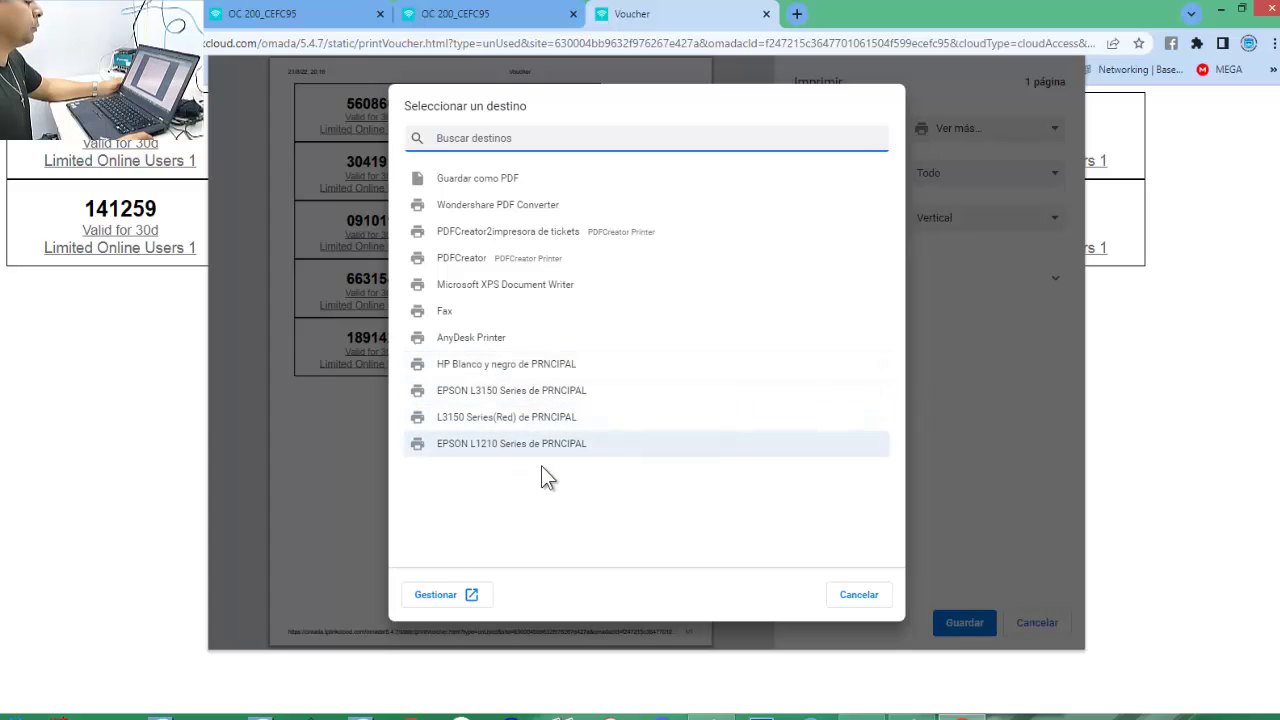
left_click(860, 602)
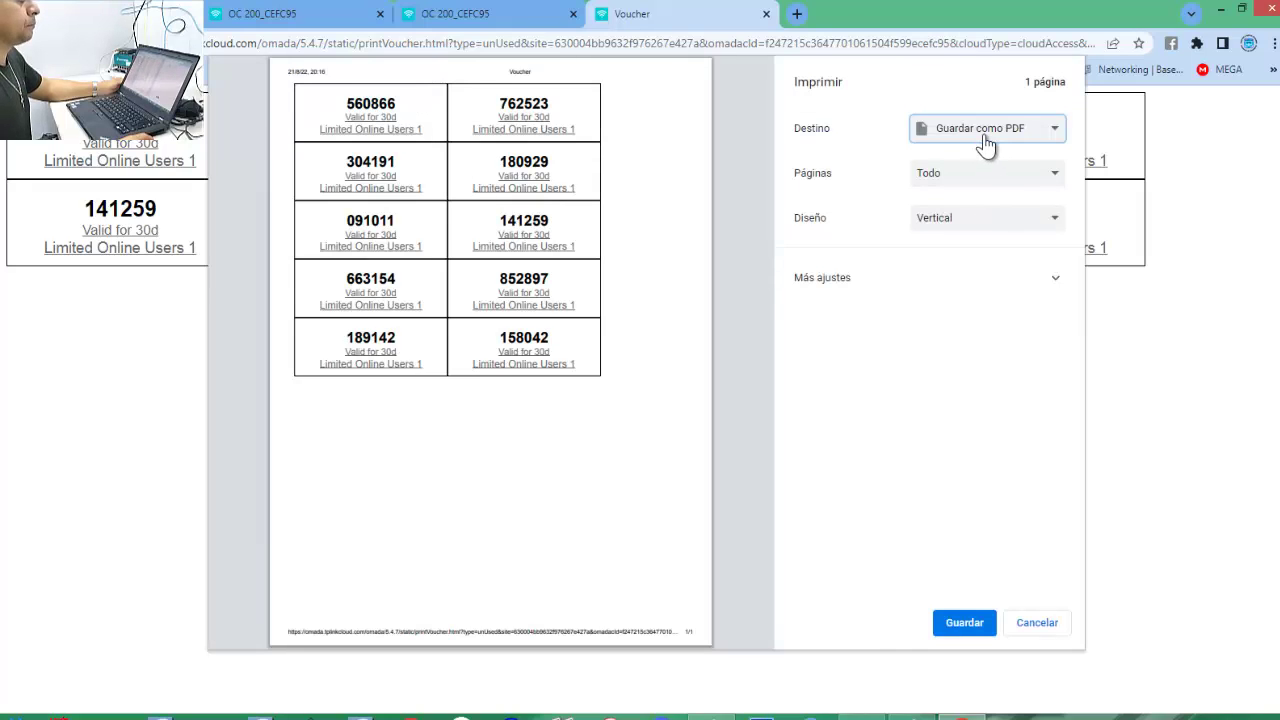
left_click(1048, 177)
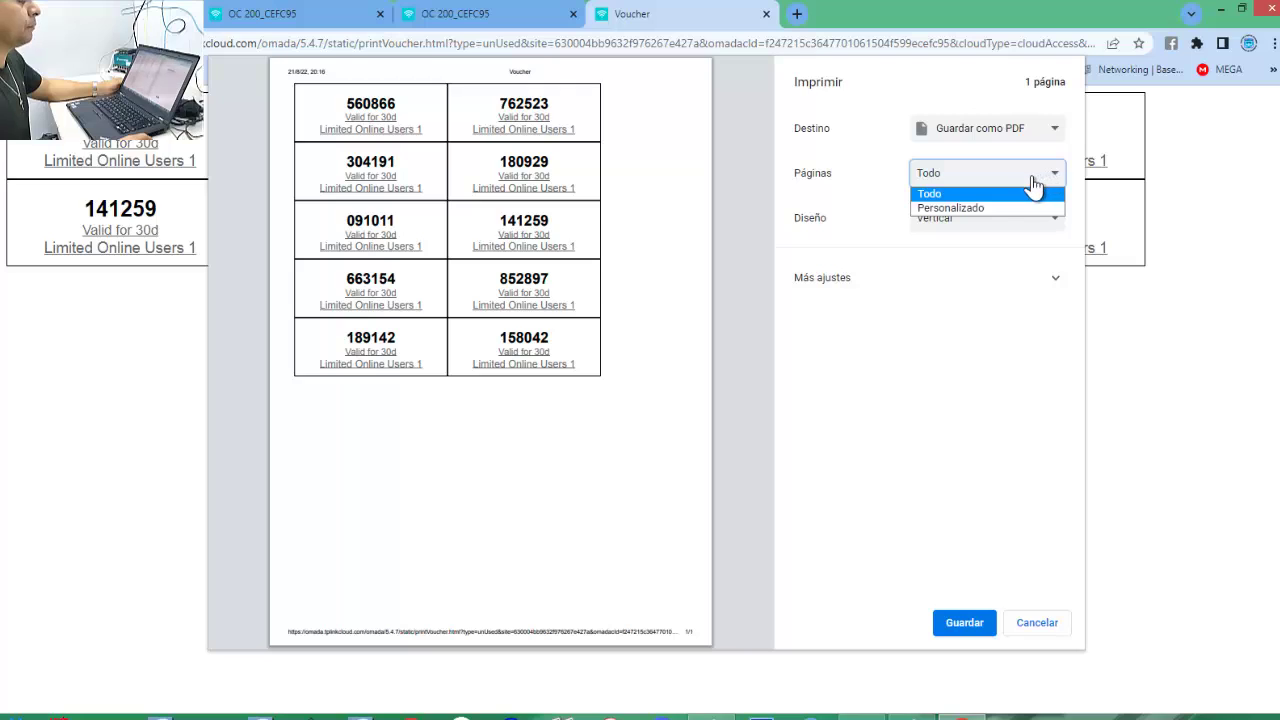
left_click(895, 226)
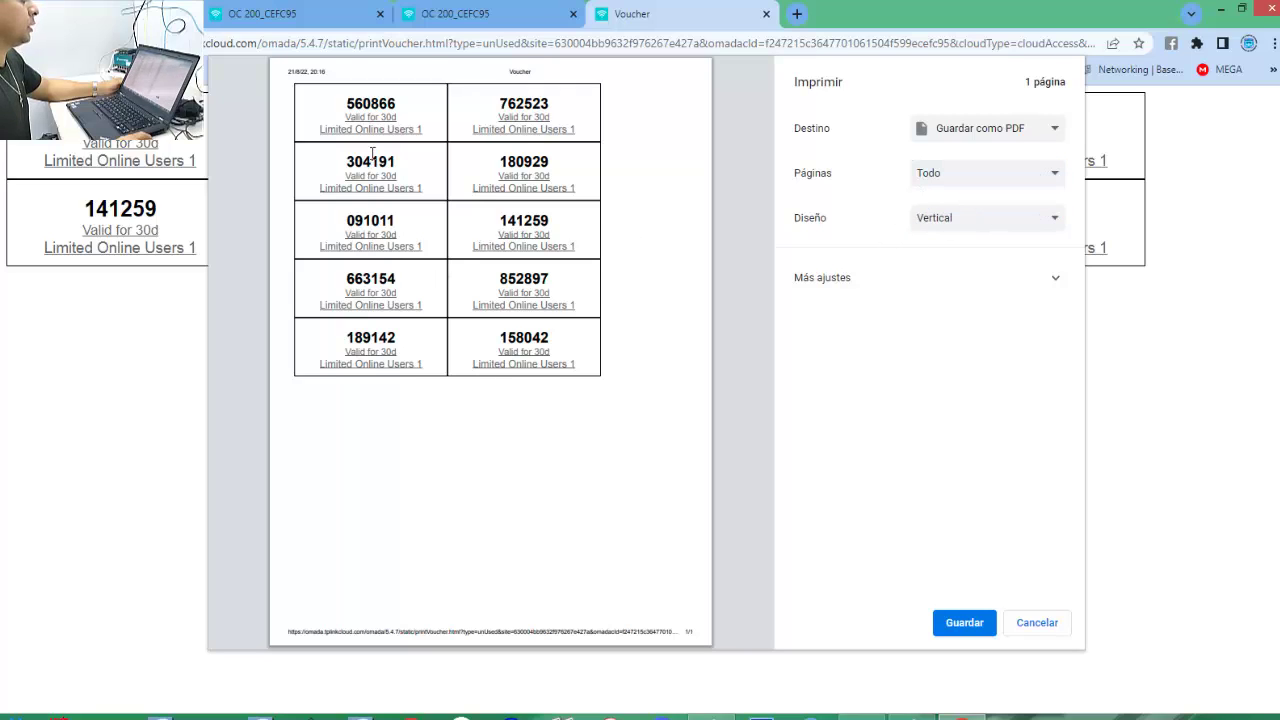
left_click(1018, 220)
left_click(988, 248)
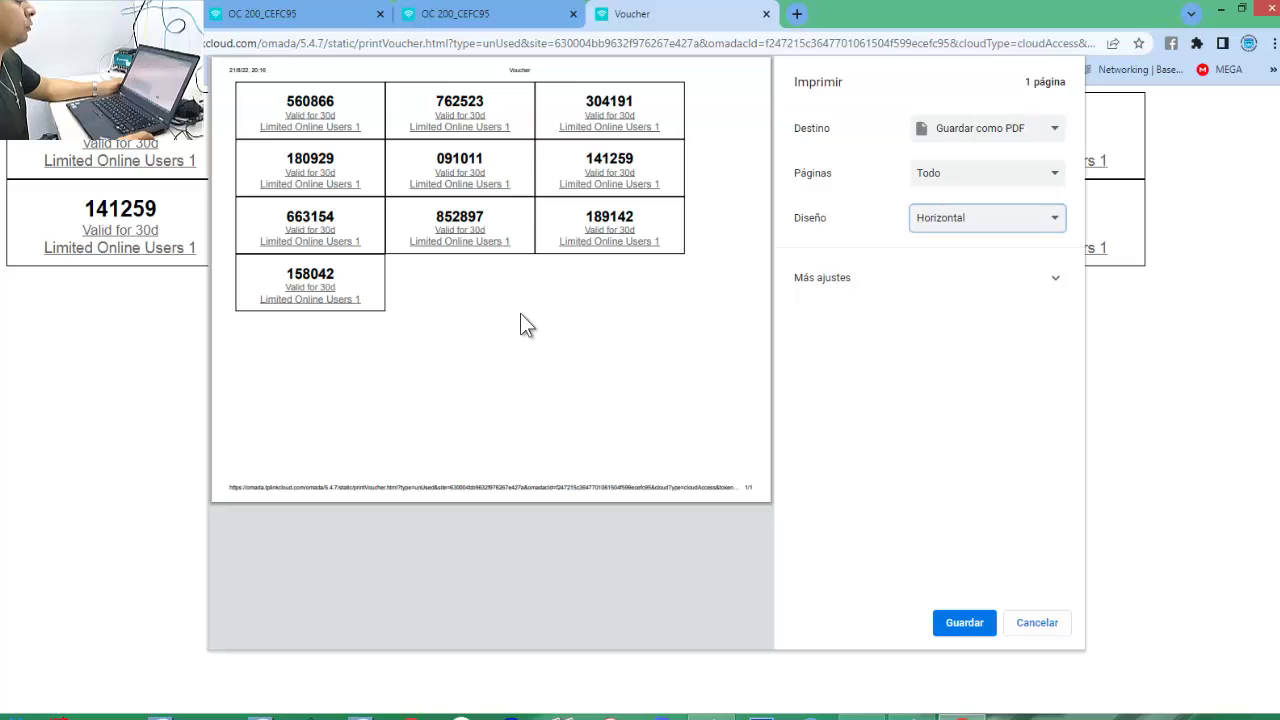
Keep Letter paper and switch Márgenes to Personalizados in the extra print settings.
left_click(1057, 279)
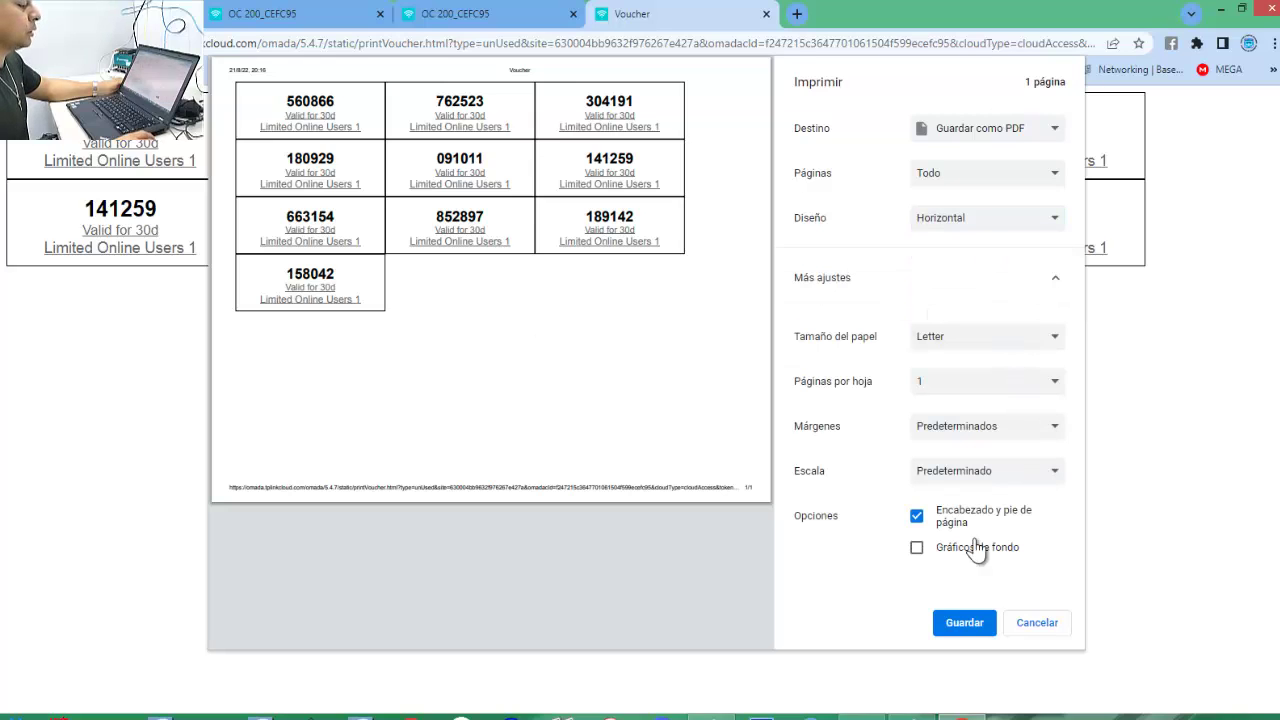
left_click(1055, 430)
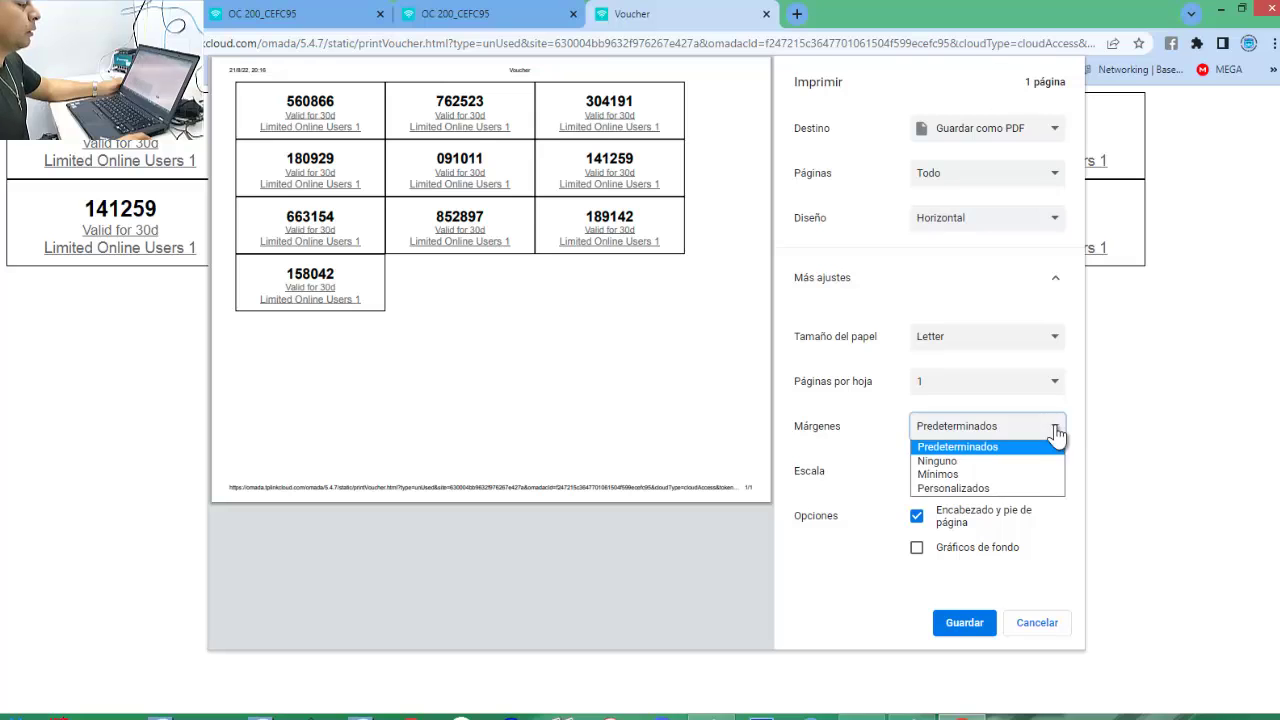
left_click(1047, 340)
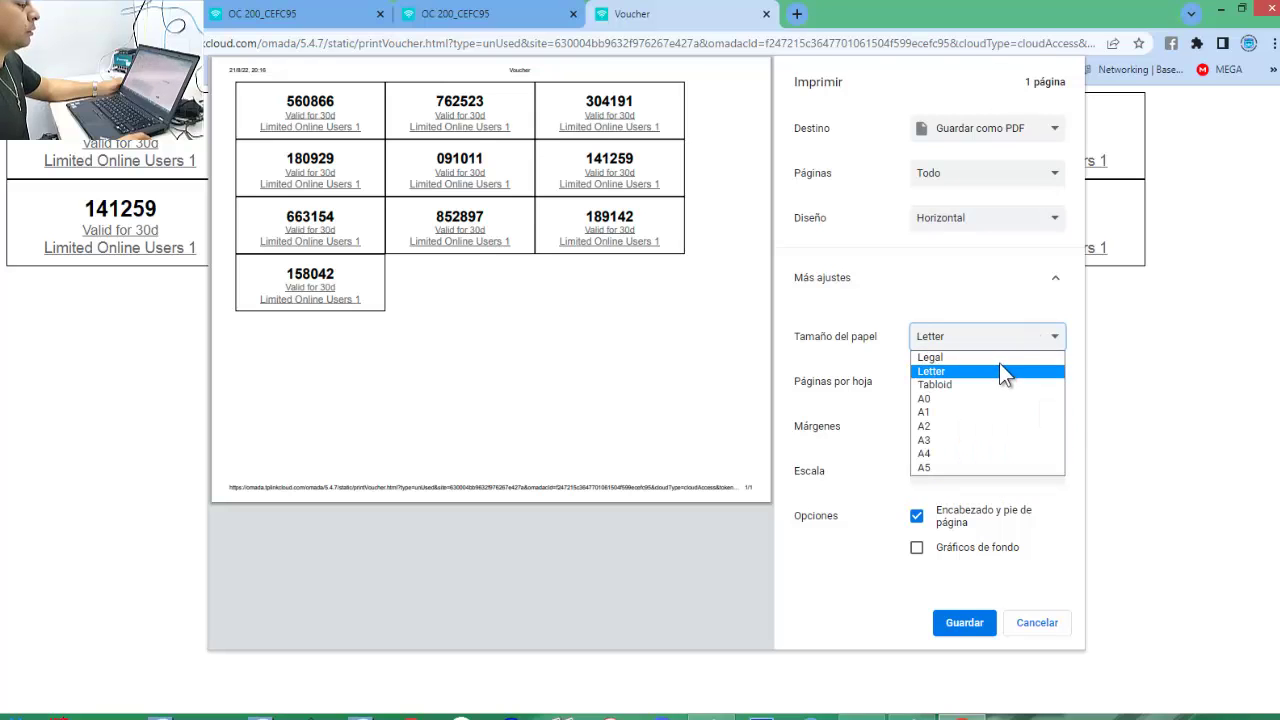
left_click(999, 358)
left_click(1046, 338)
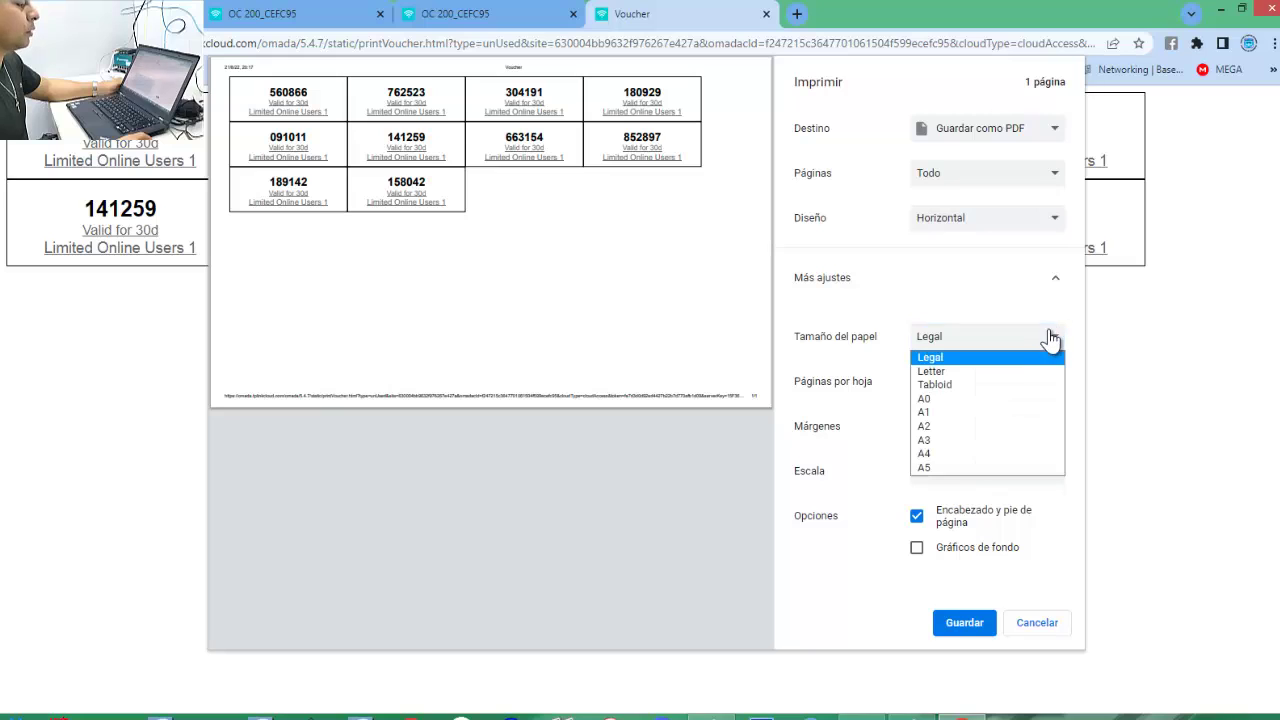
left_click(976, 371)
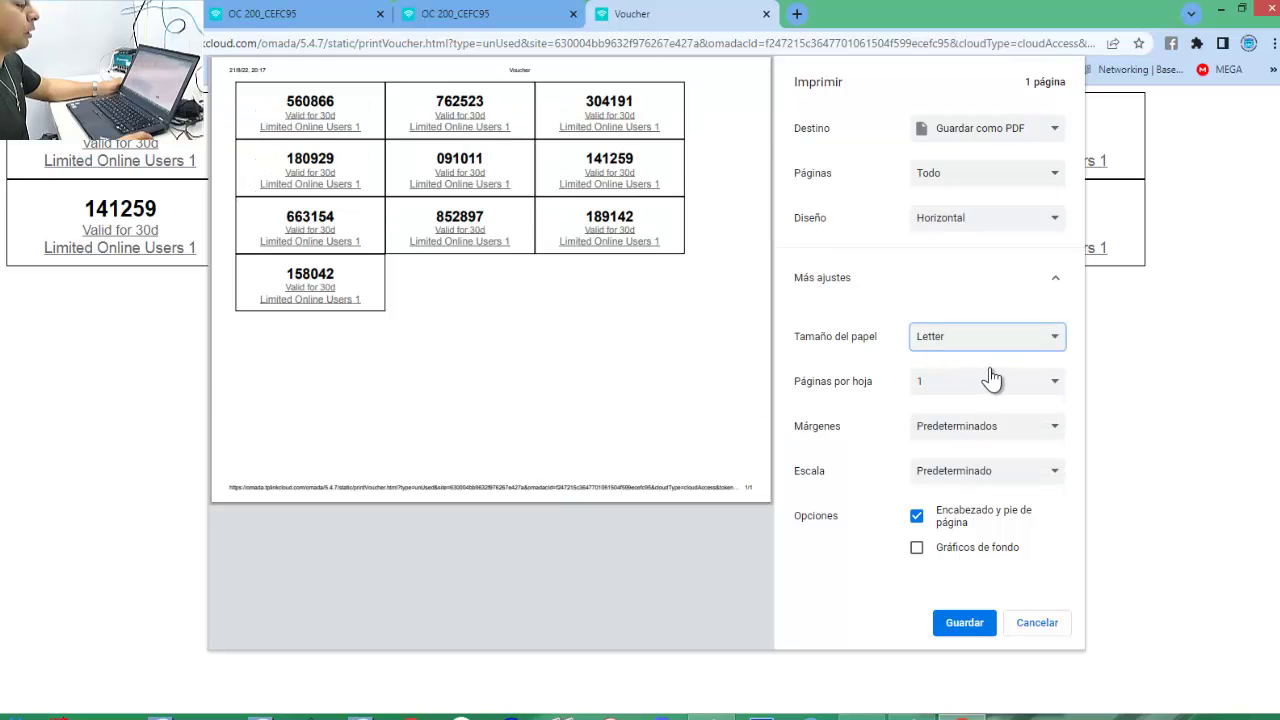
left_click(1043, 430)
left_click(992, 490)
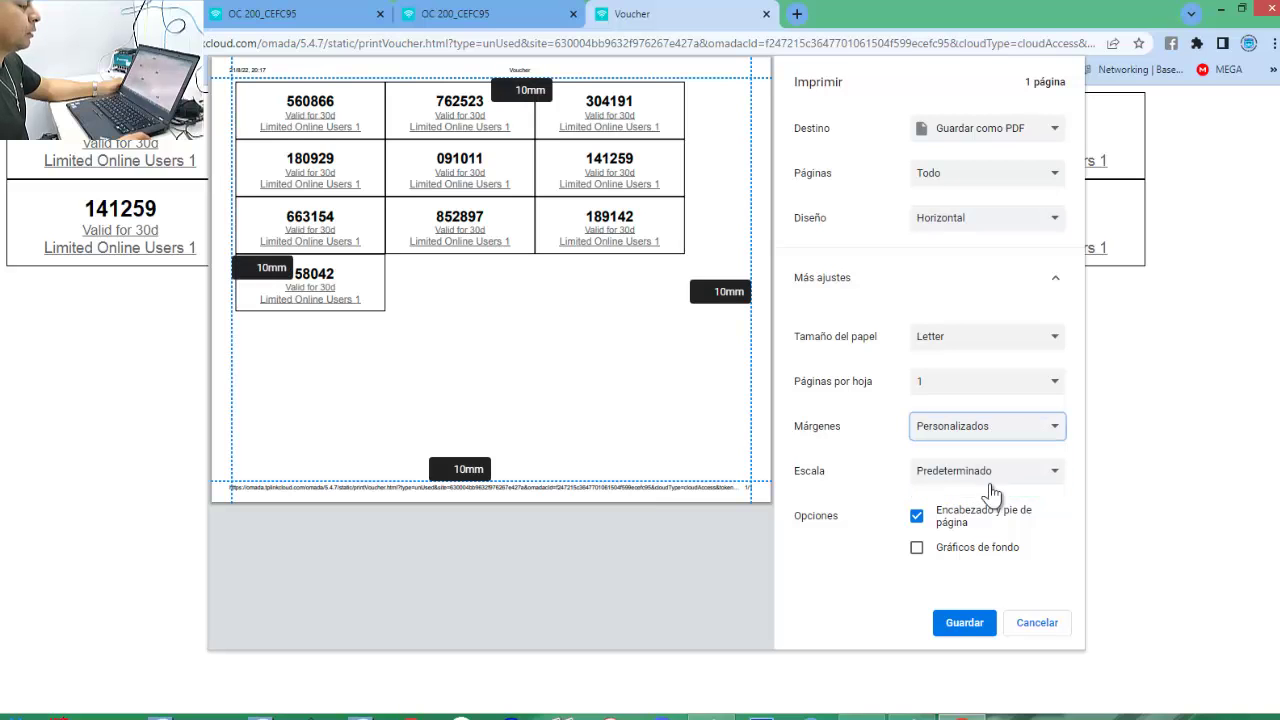
Drag the margin guides to 3mm right, 5mm top, 0,5mm bottom and 6,5mm left.
left_click_drag(751, 164, 765, 163)
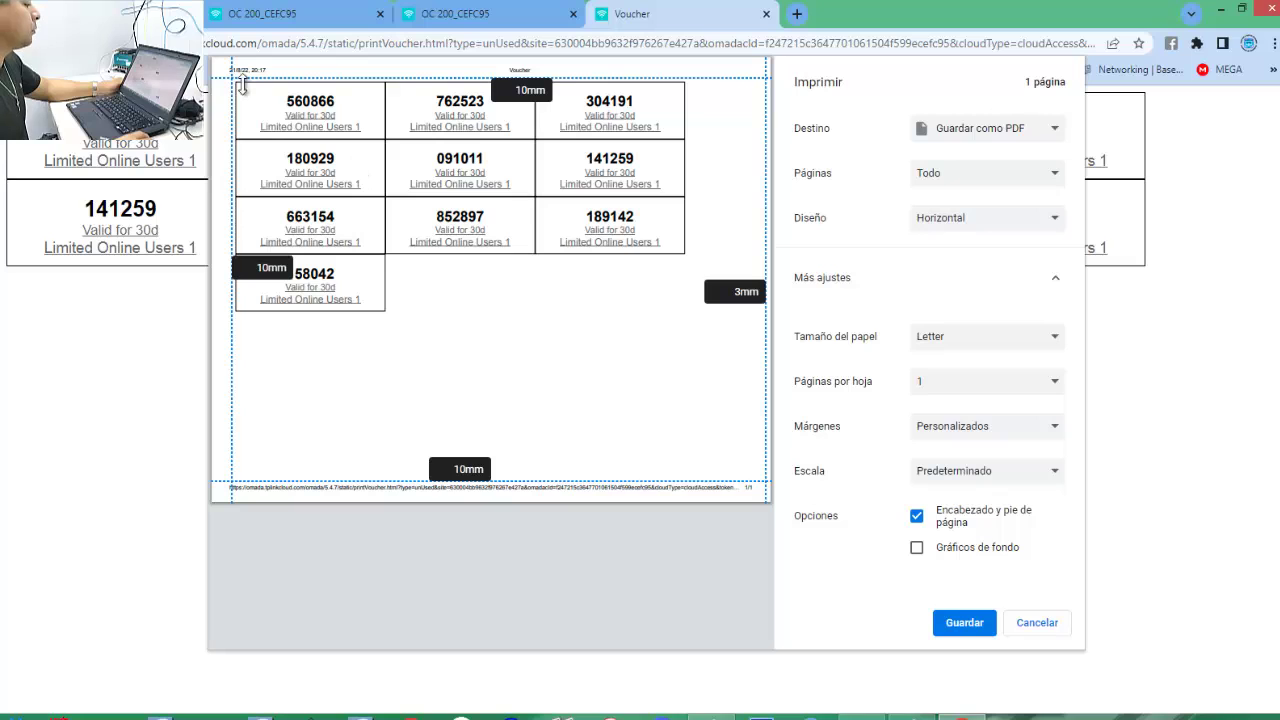
mouse_move(250, 80)
left_mouse_down()
mouse_move(251, 50)
mouse_move(250, 66)
left_mouse_up()
left_click_drag(232, 337, 219, 347)
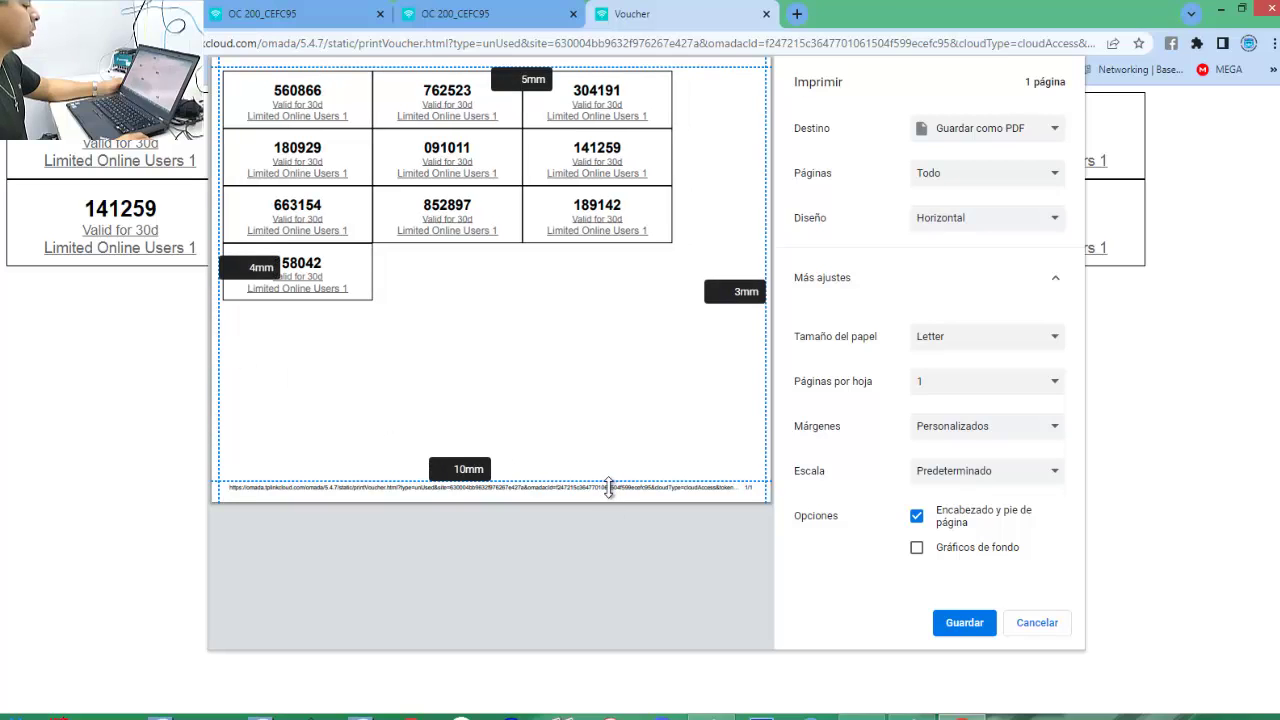
left_click_drag(609, 487, 615, 507)
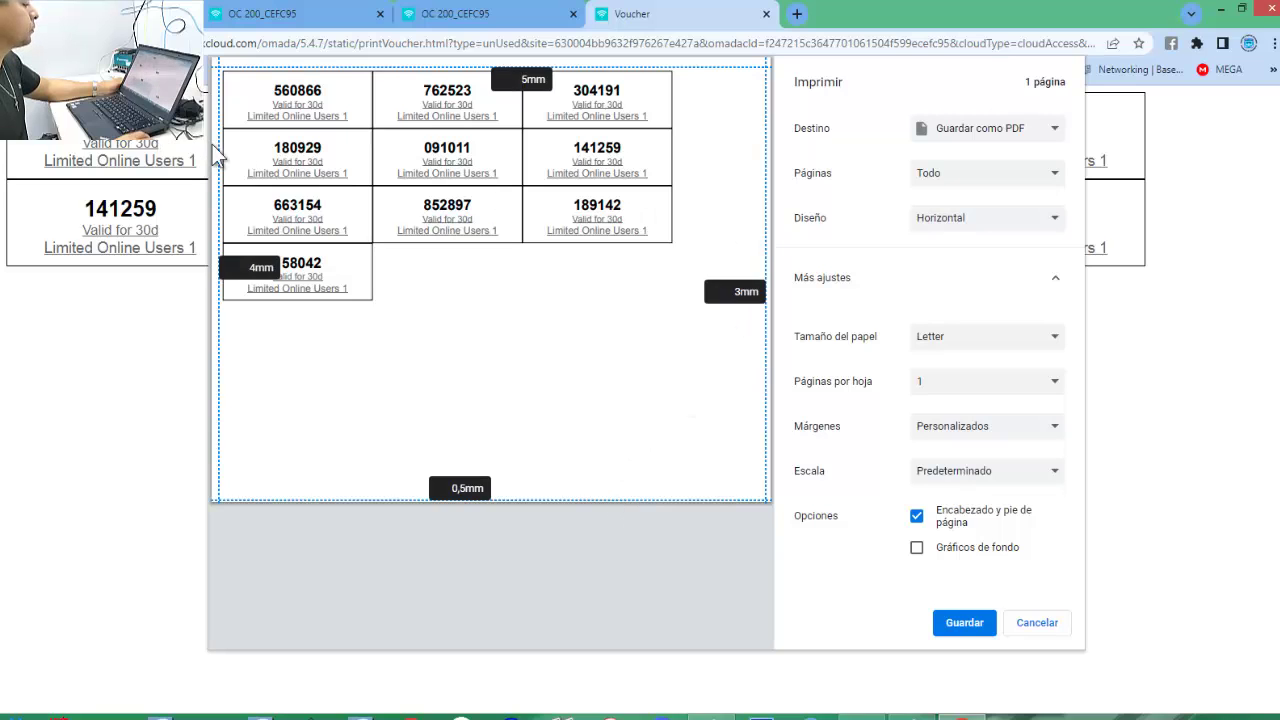
left_click_drag(217, 152, 224, 174)
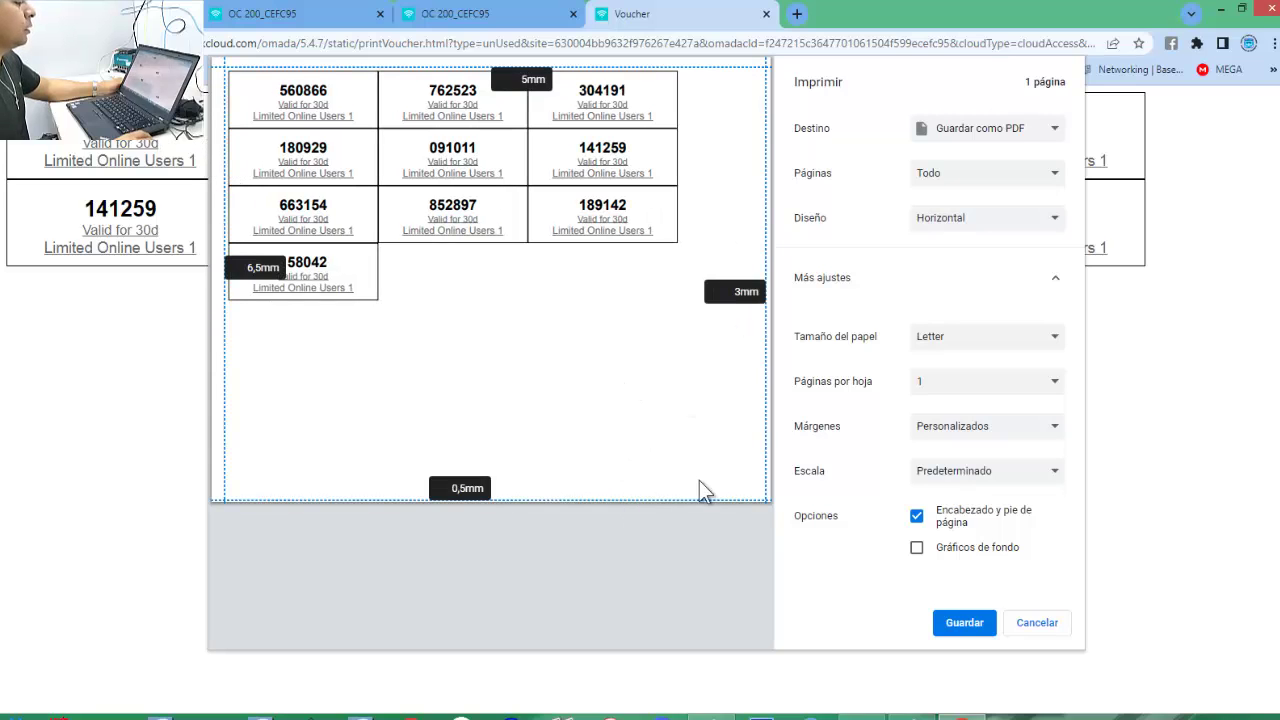
Save the voucher sheet as a PDF named '10 Voucher DE 30 DIAS'.
left_click(976, 626)
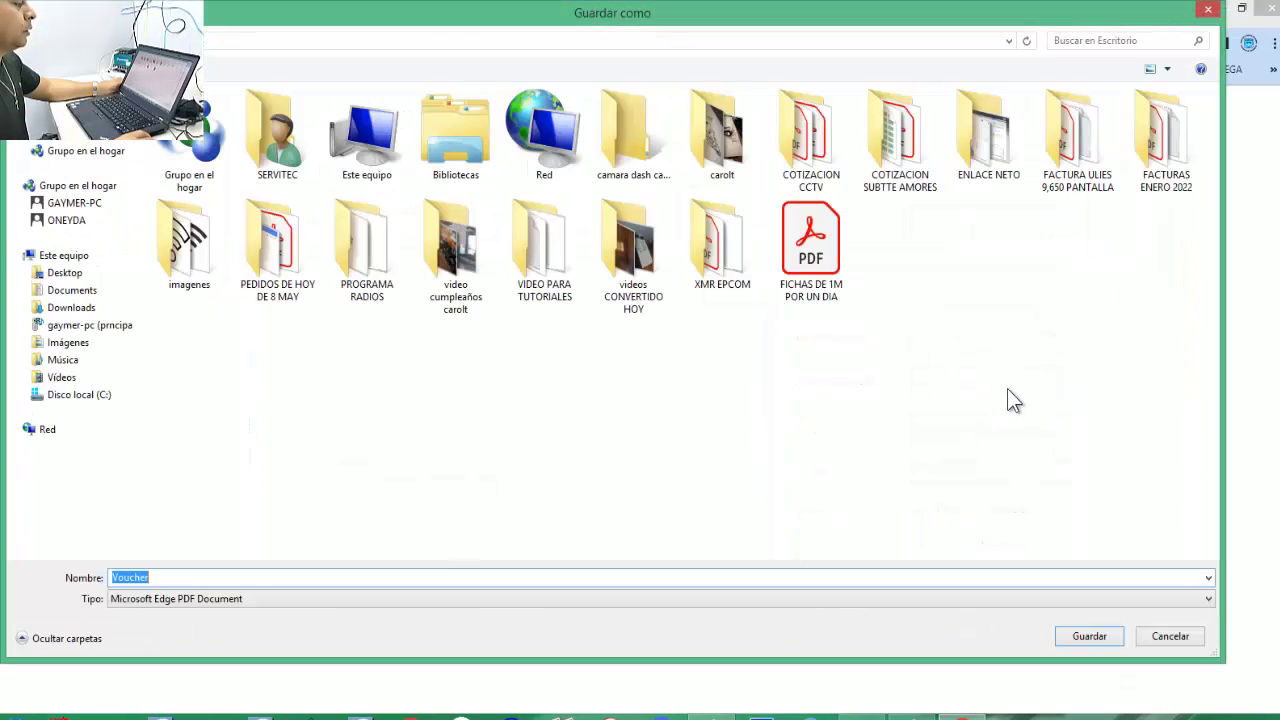
key("End")
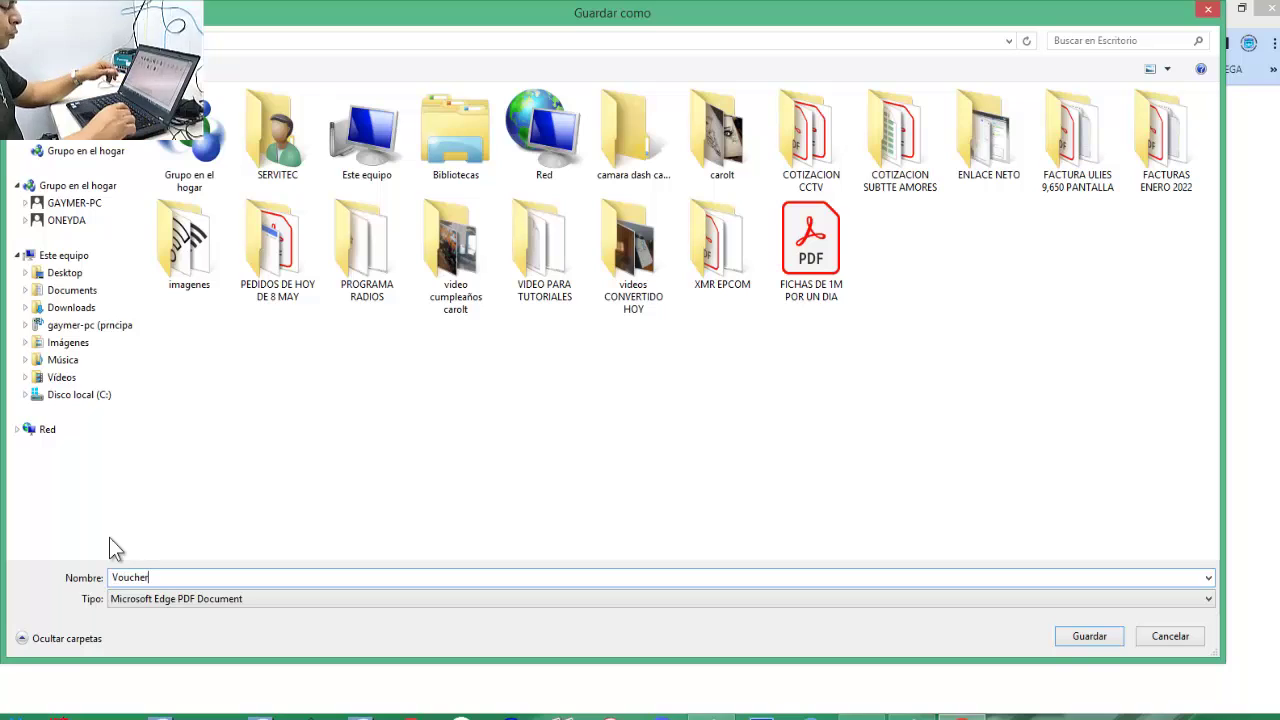
type("DE 1")
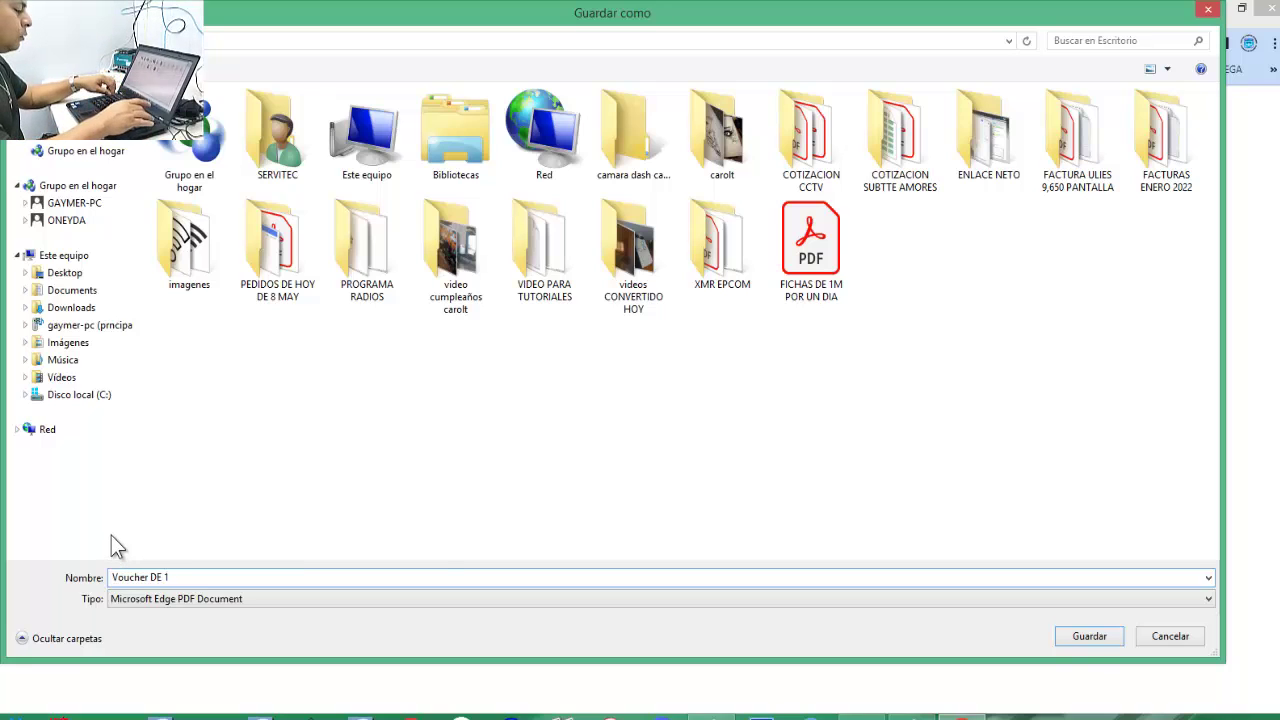
key("BackSpace")
type("30")
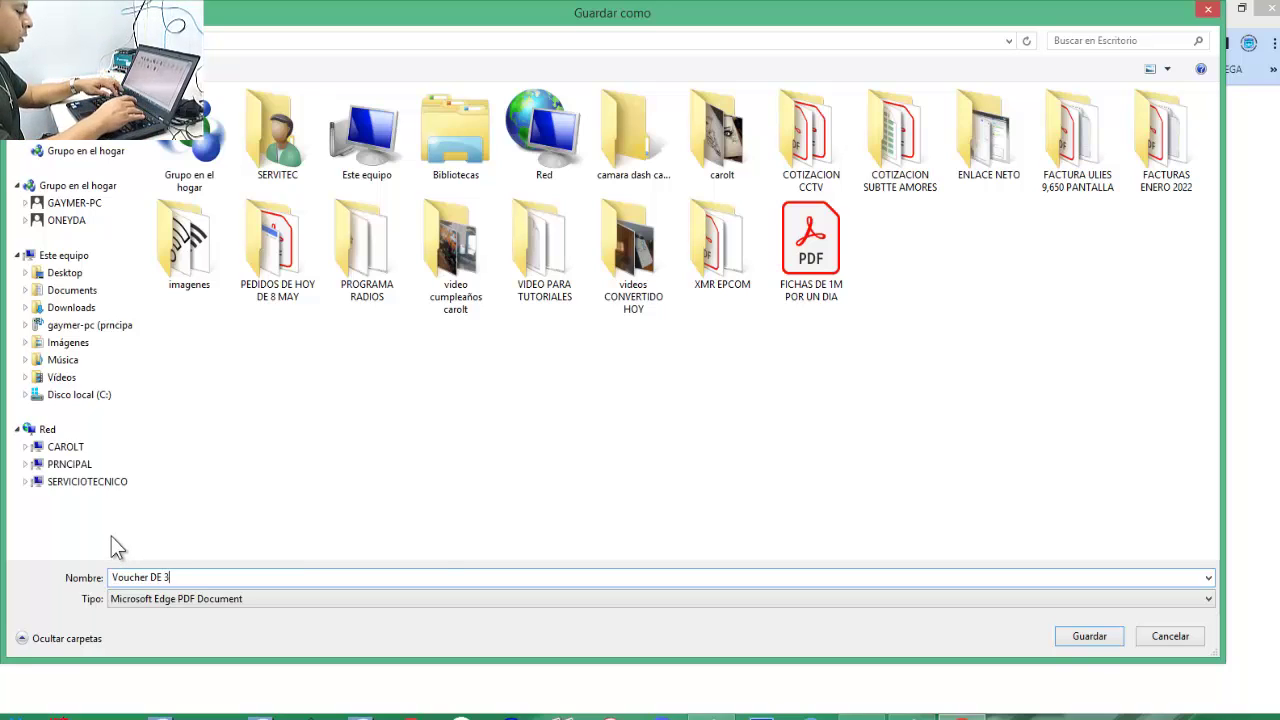
key("BackSpace")
key("BackSpace")
key("BackSpace")
key("BackSpace")
key("BackSpace")
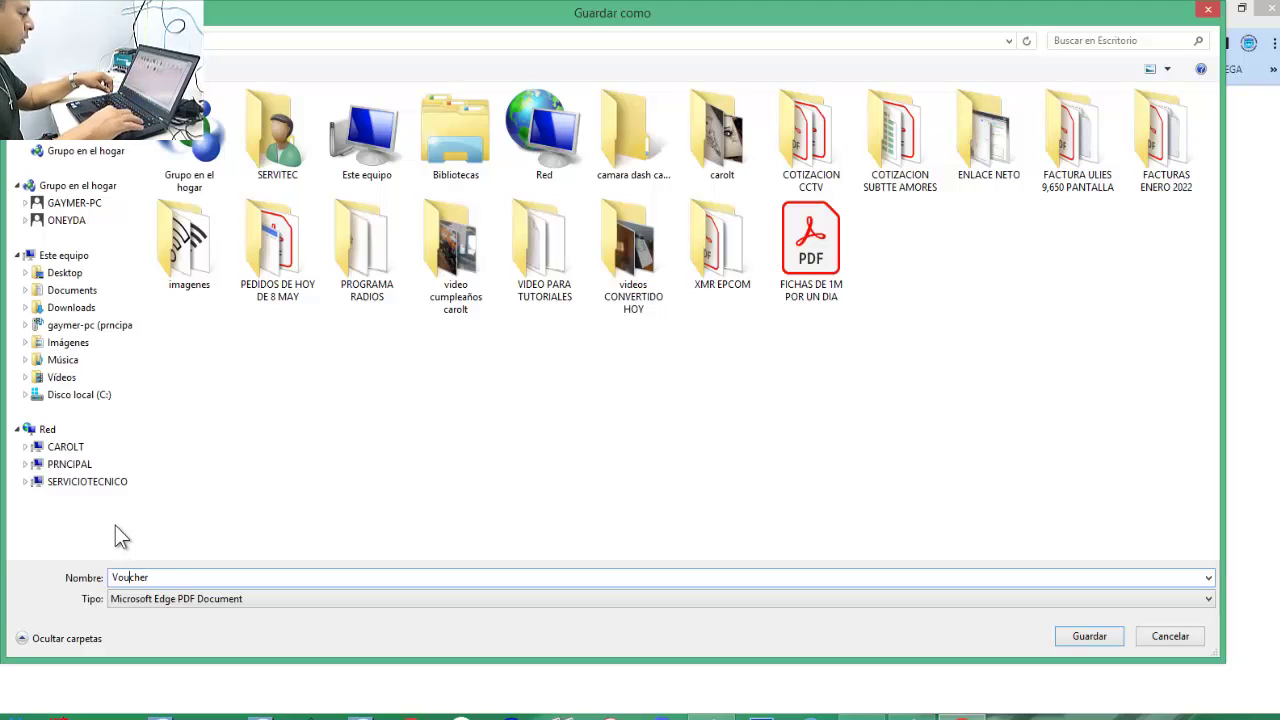
key("Home")
type("10 Voucher ")
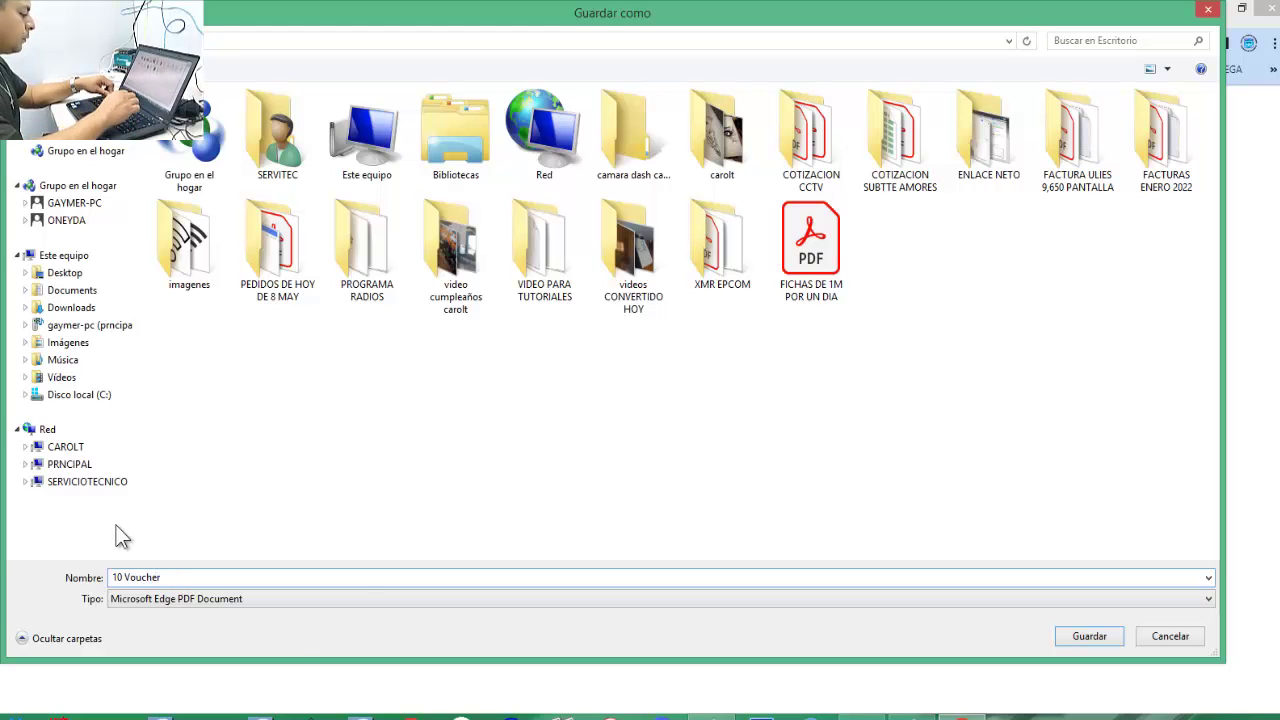
type("DE 30 DIAS")
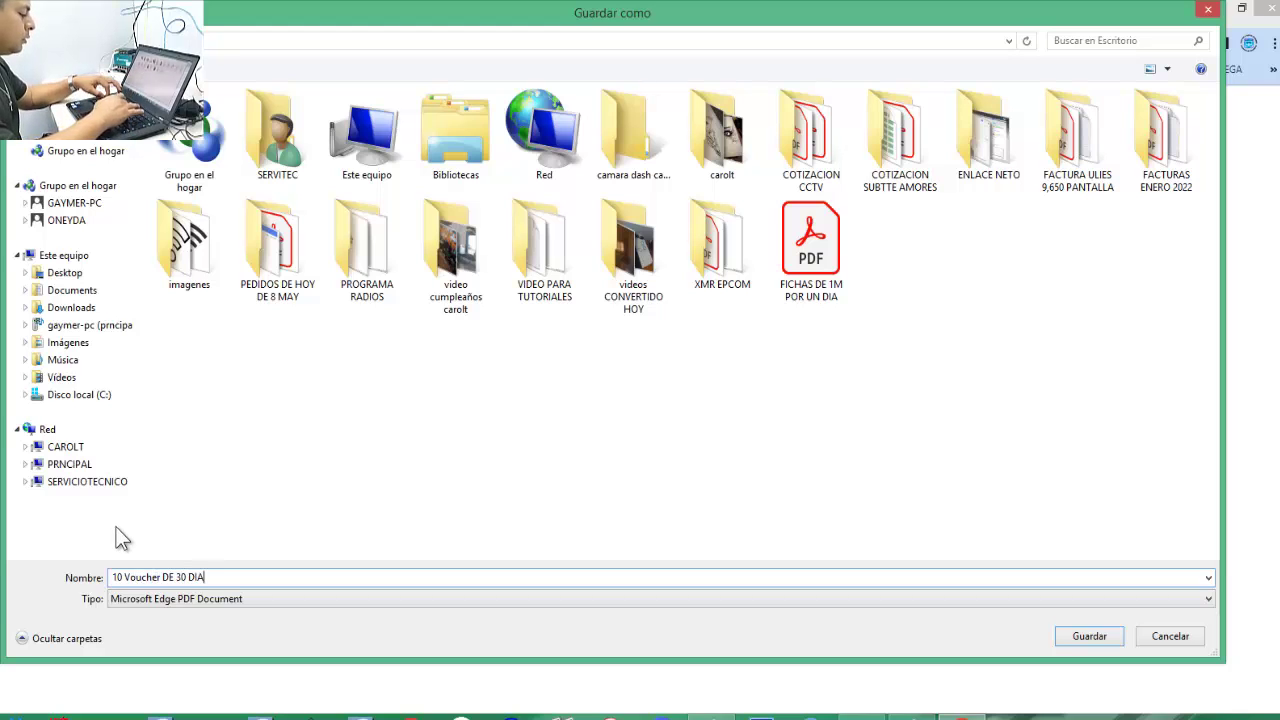
left_click(1098, 642)
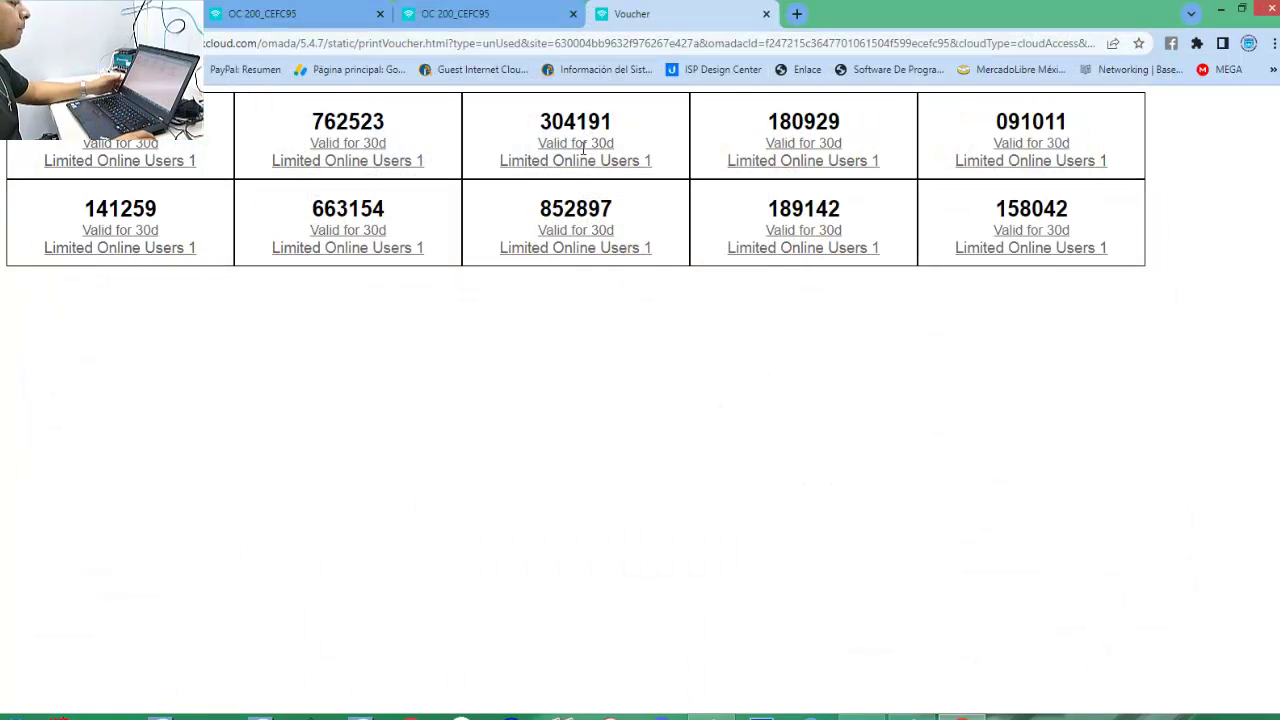
Close the Voucher print tab to return to the Omada vouchers list.
left_click(766, 14)
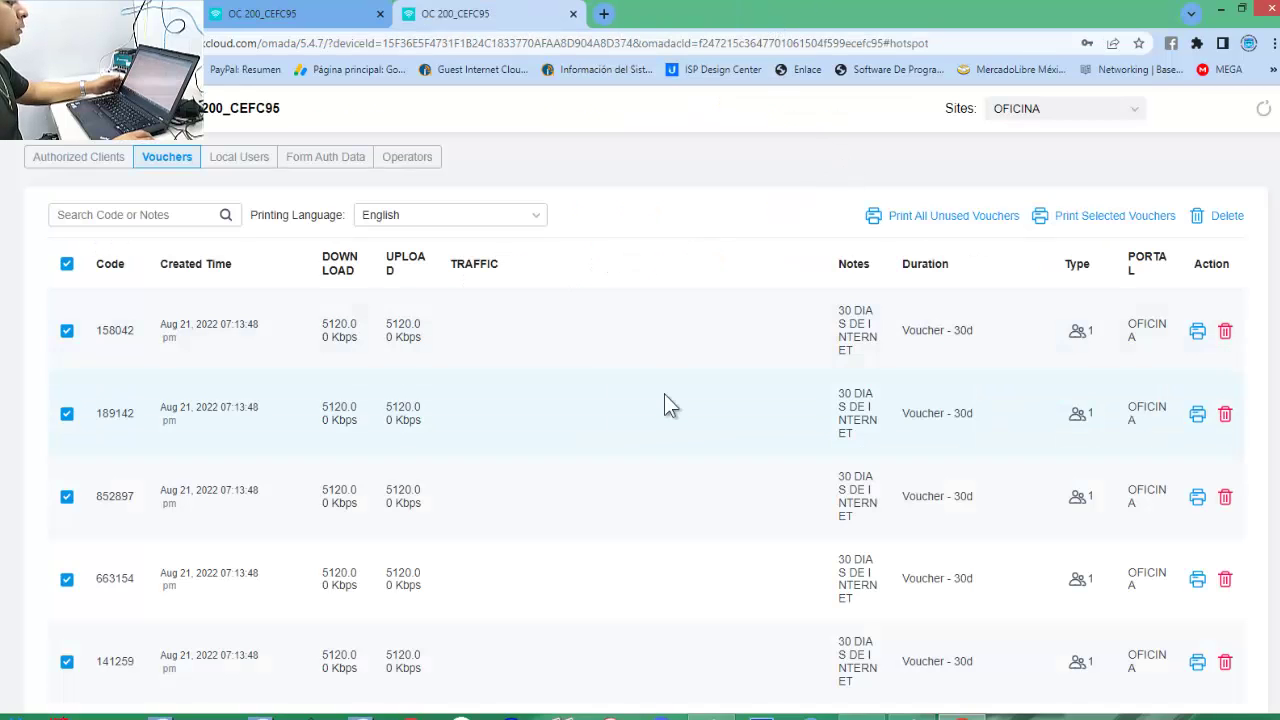
scroll(662, 398, "down", 5)
scroll(661, 400, "up", 5)
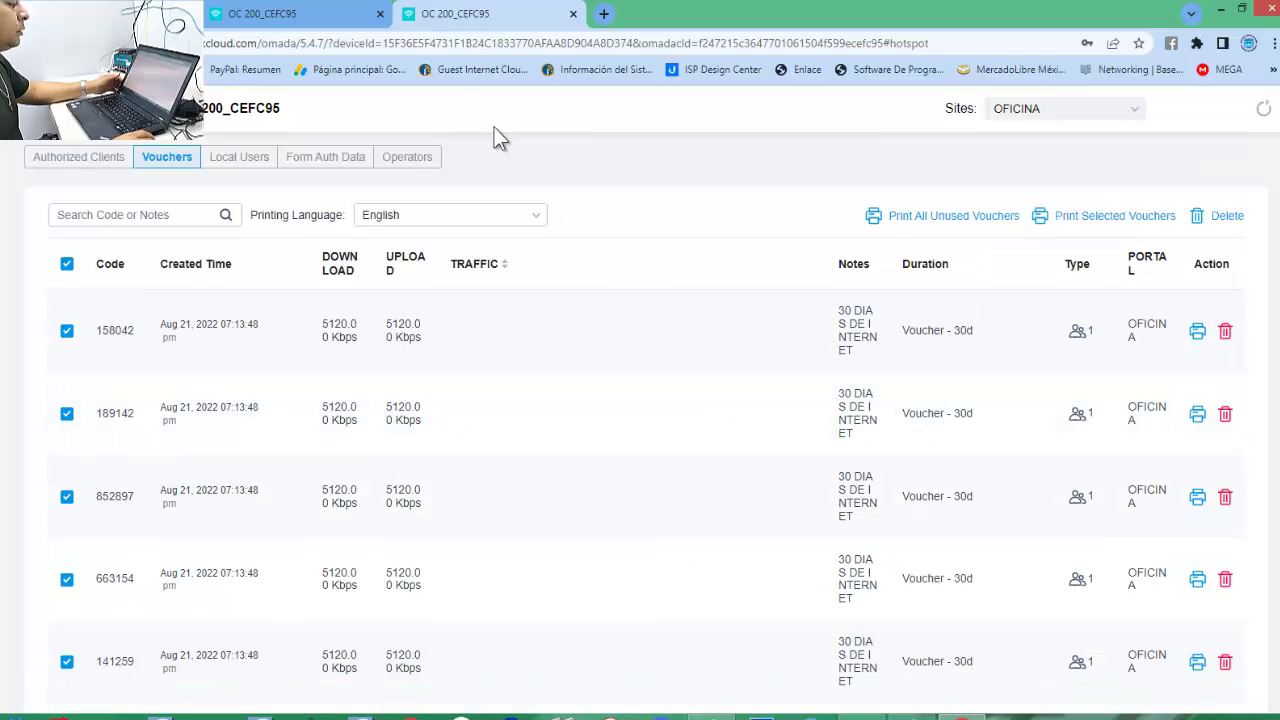
Connect the PC to the open Wi-Fi network RED DE NEGOCIOS under Wi-Fi 2.
left_click(330, 14)
left_click(438, 16)
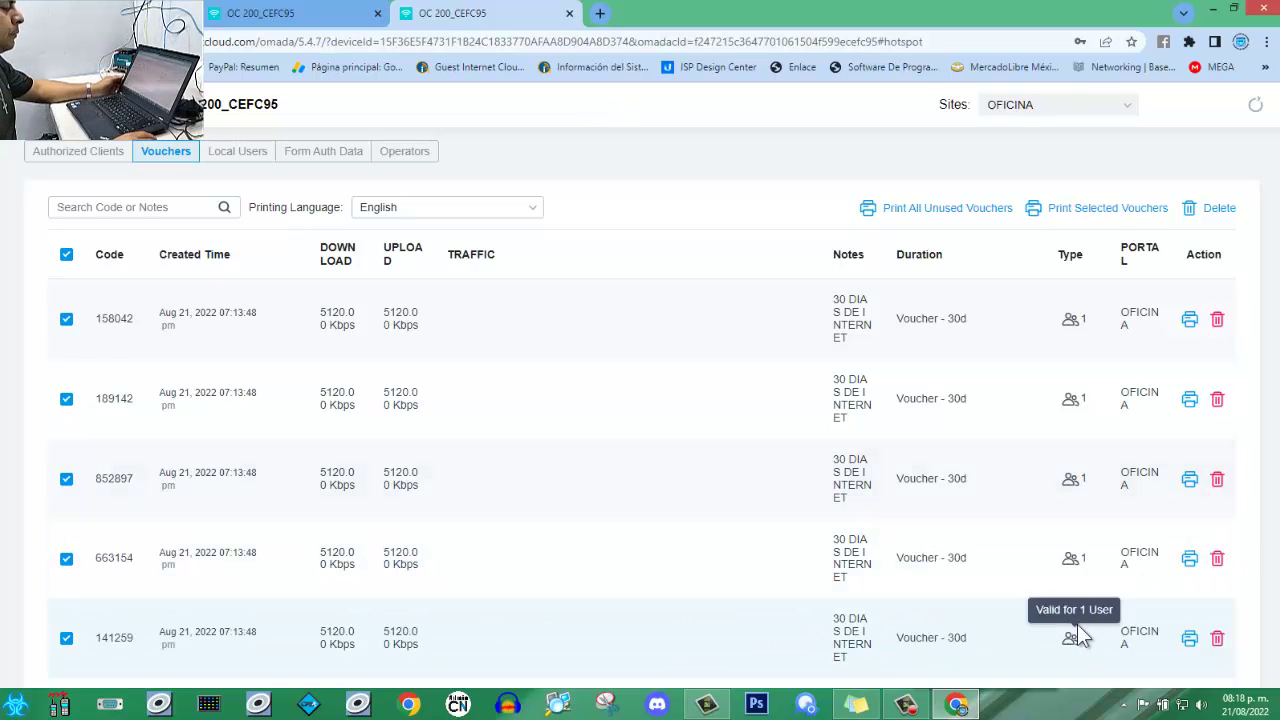
left_click(1182, 705)
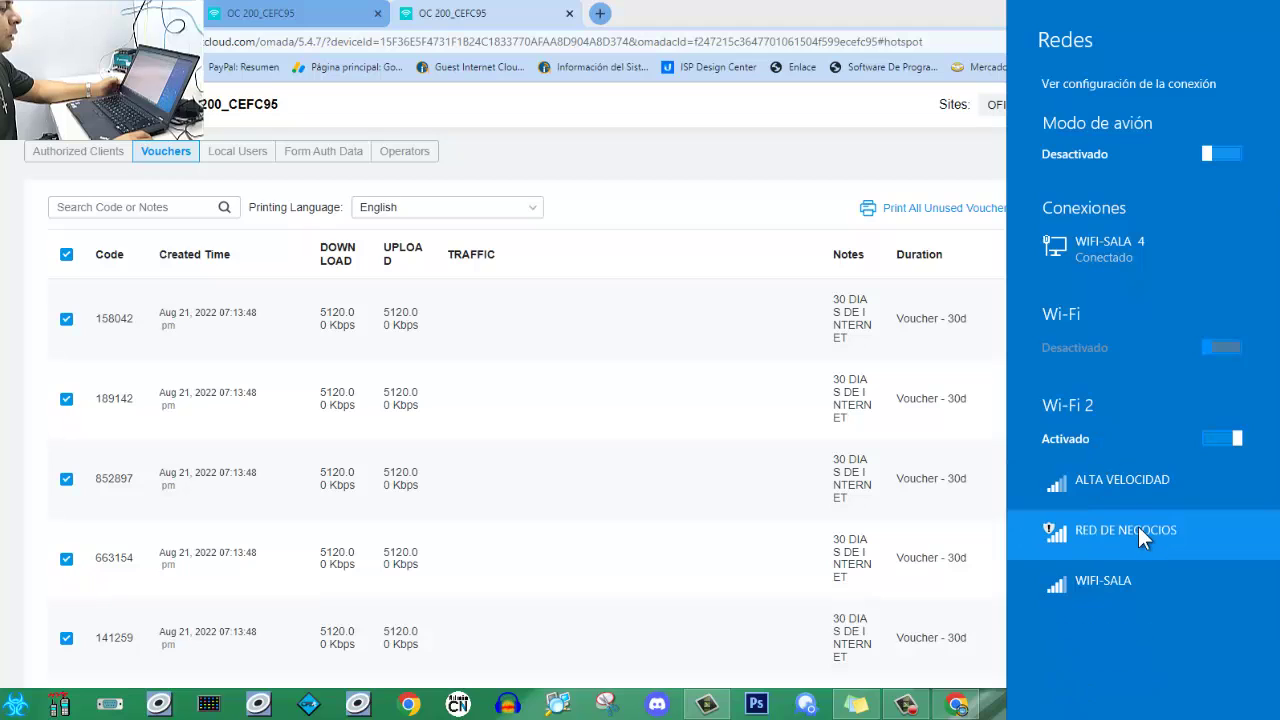
left_click(1121, 535)
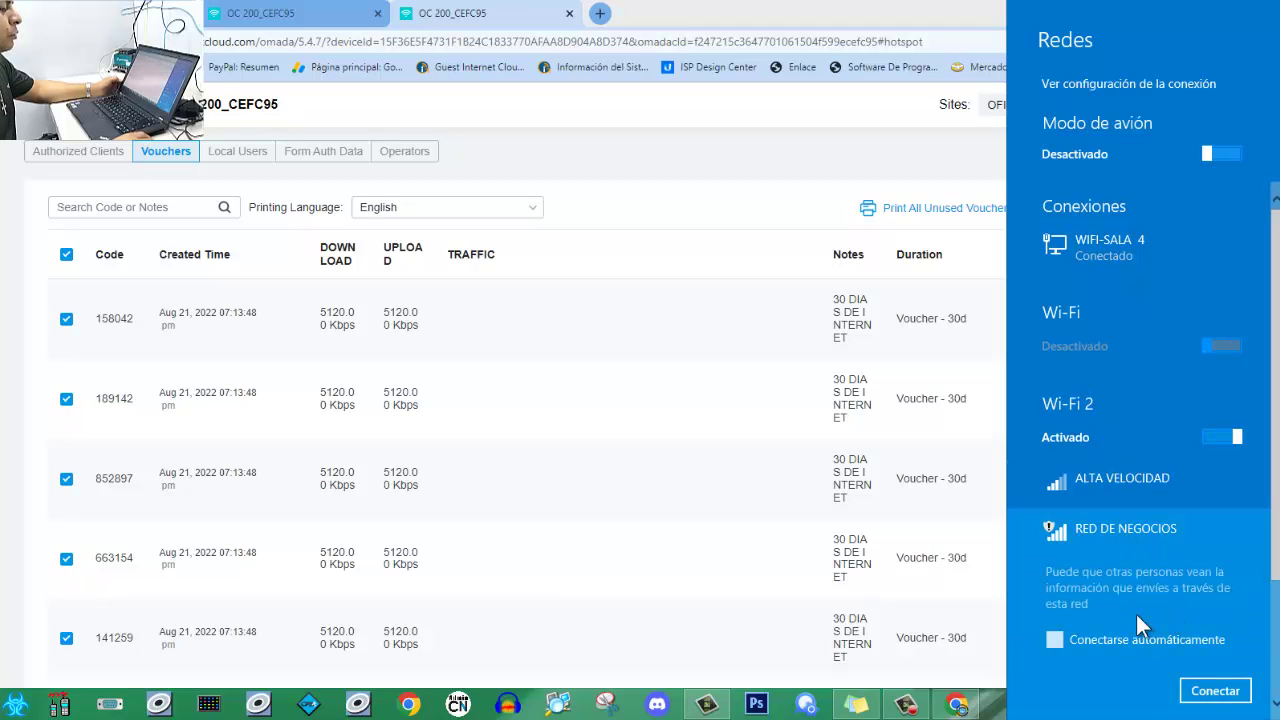
left_click(1215, 690)
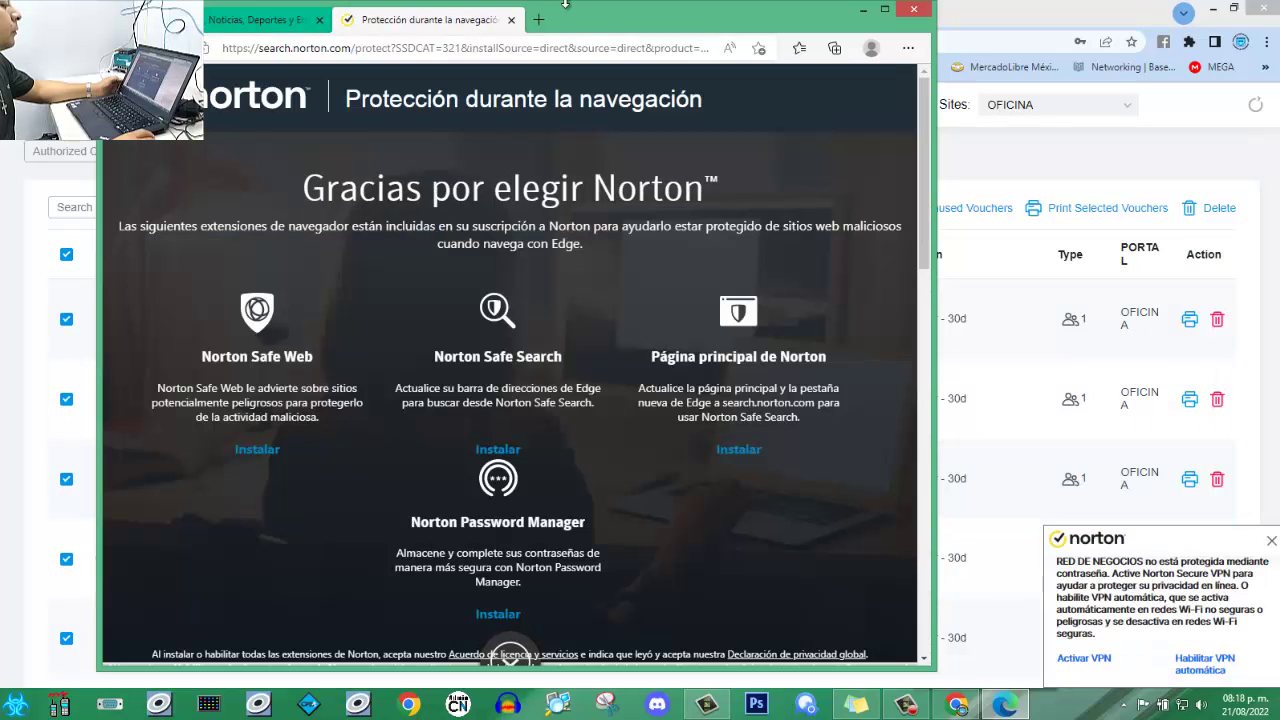
Dismiss Edge's Norton welcome page, then switch to Chrome and open a new tab.
left_click(884, 10)
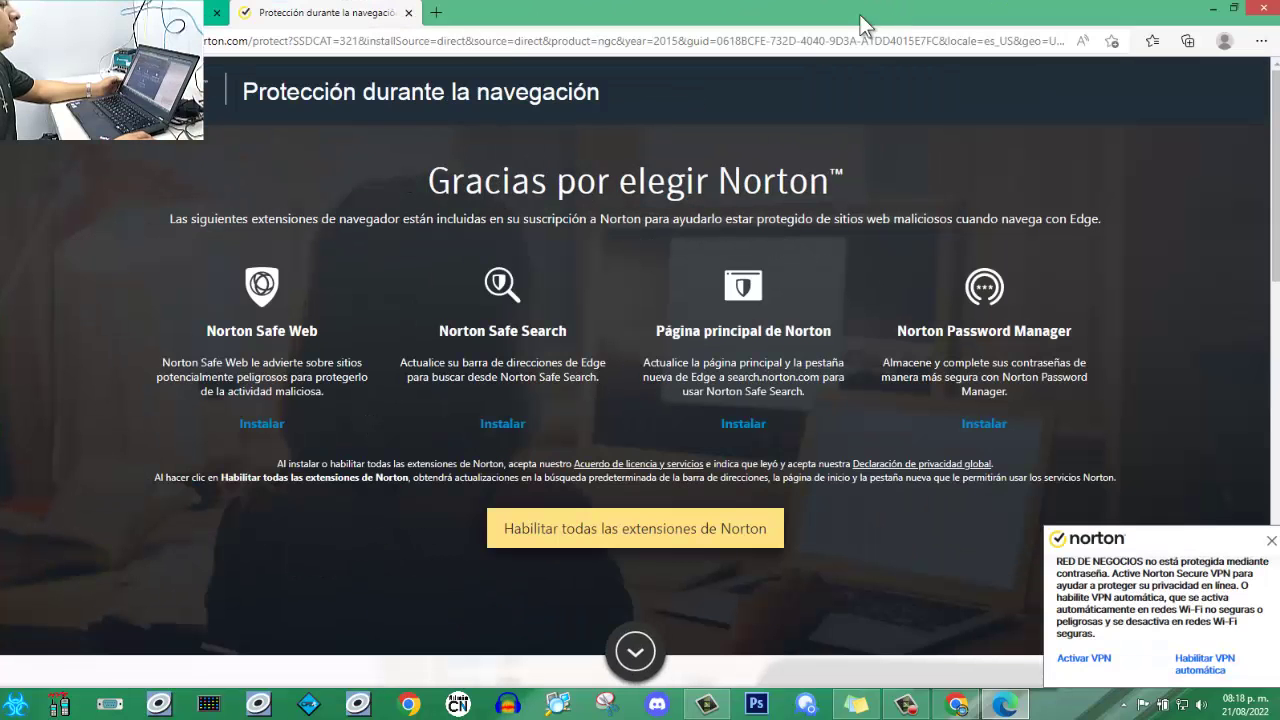
left_click(436, 12)
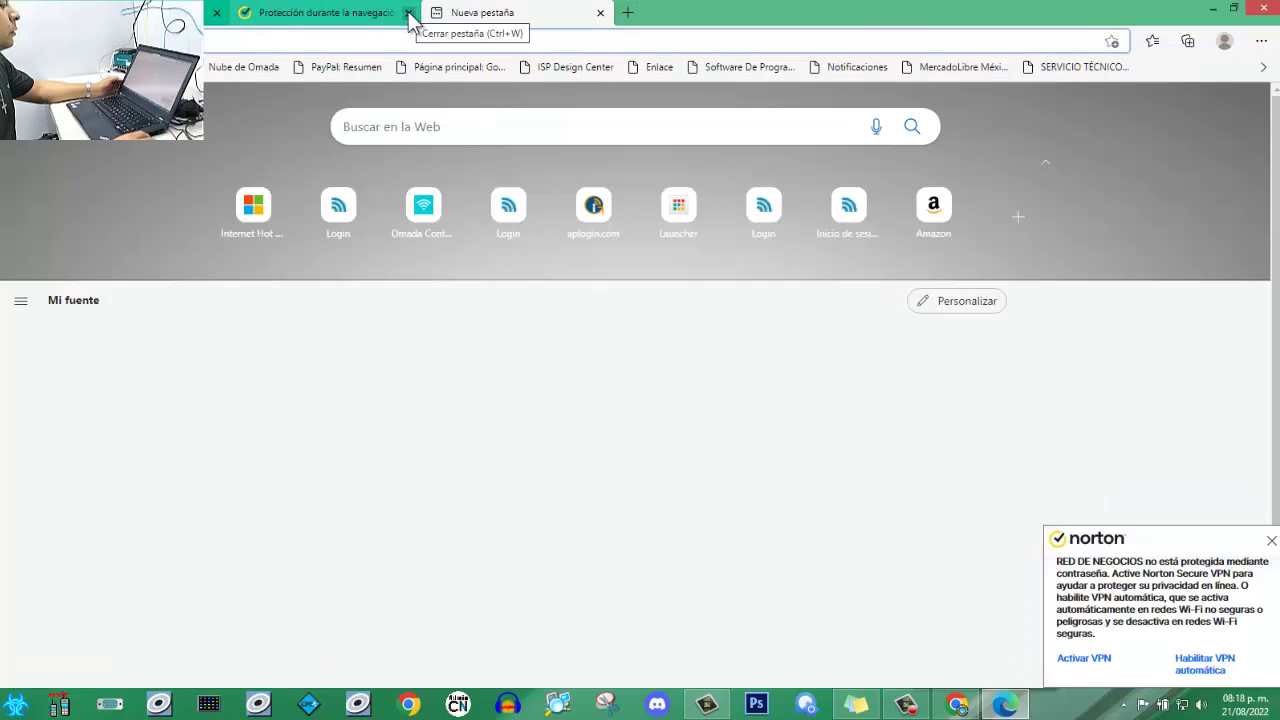
left_click(408, 13)
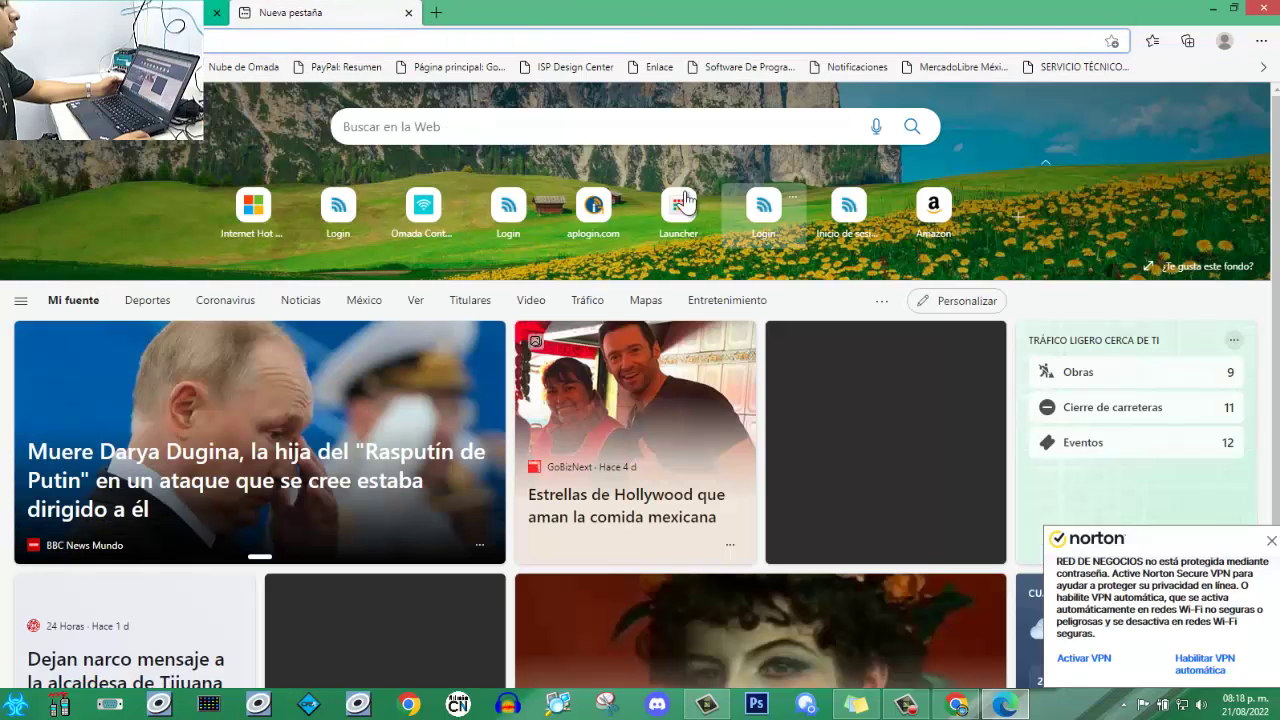
left_click(437, 13)
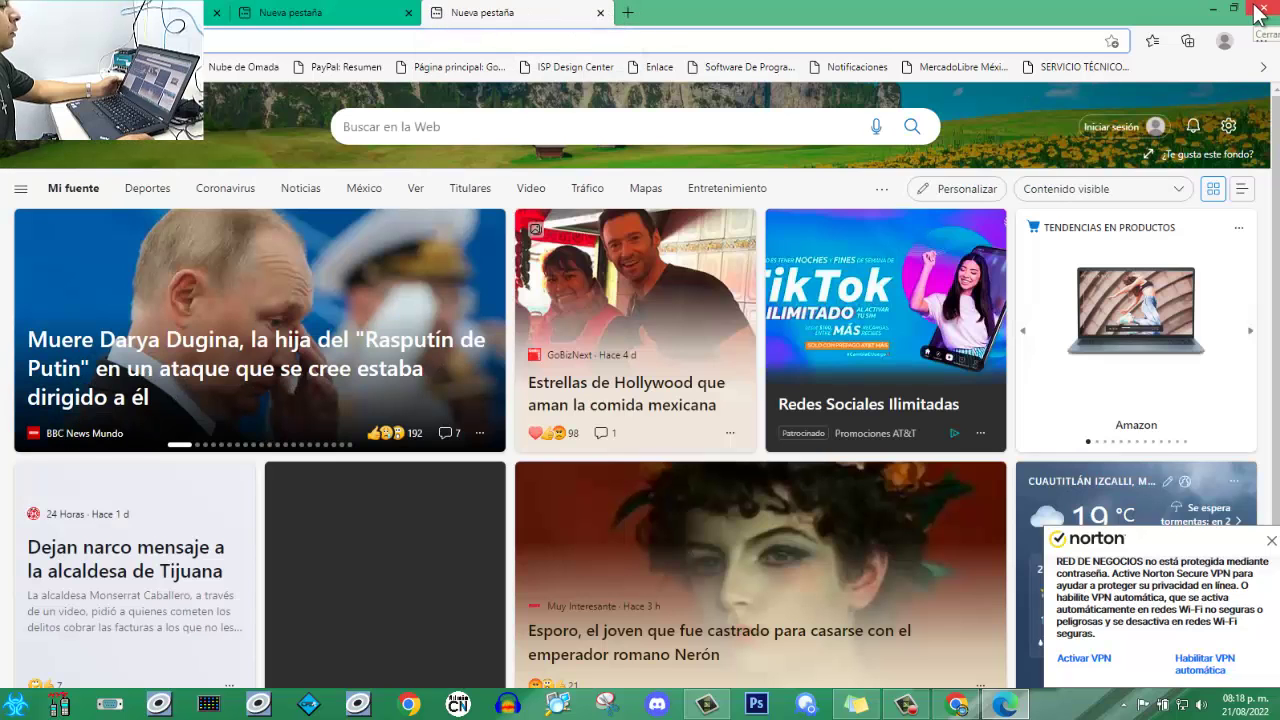
key("alt+Tab")
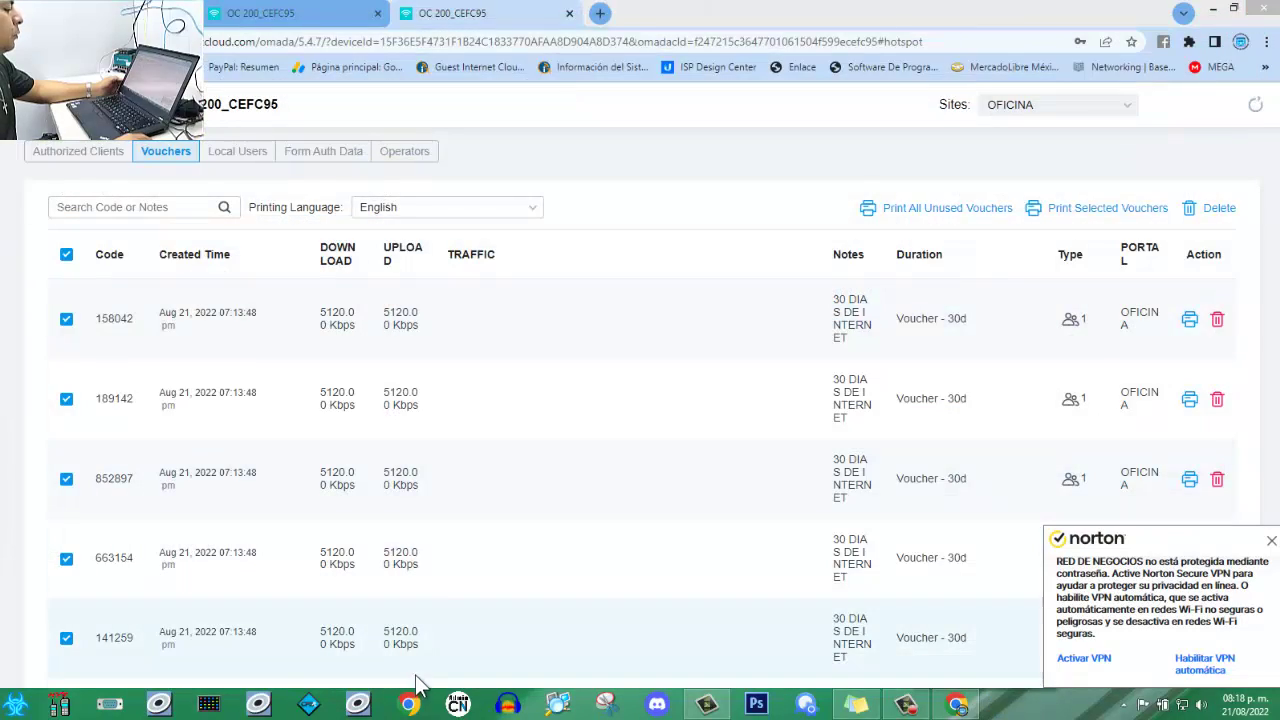
left_click(600, 13)
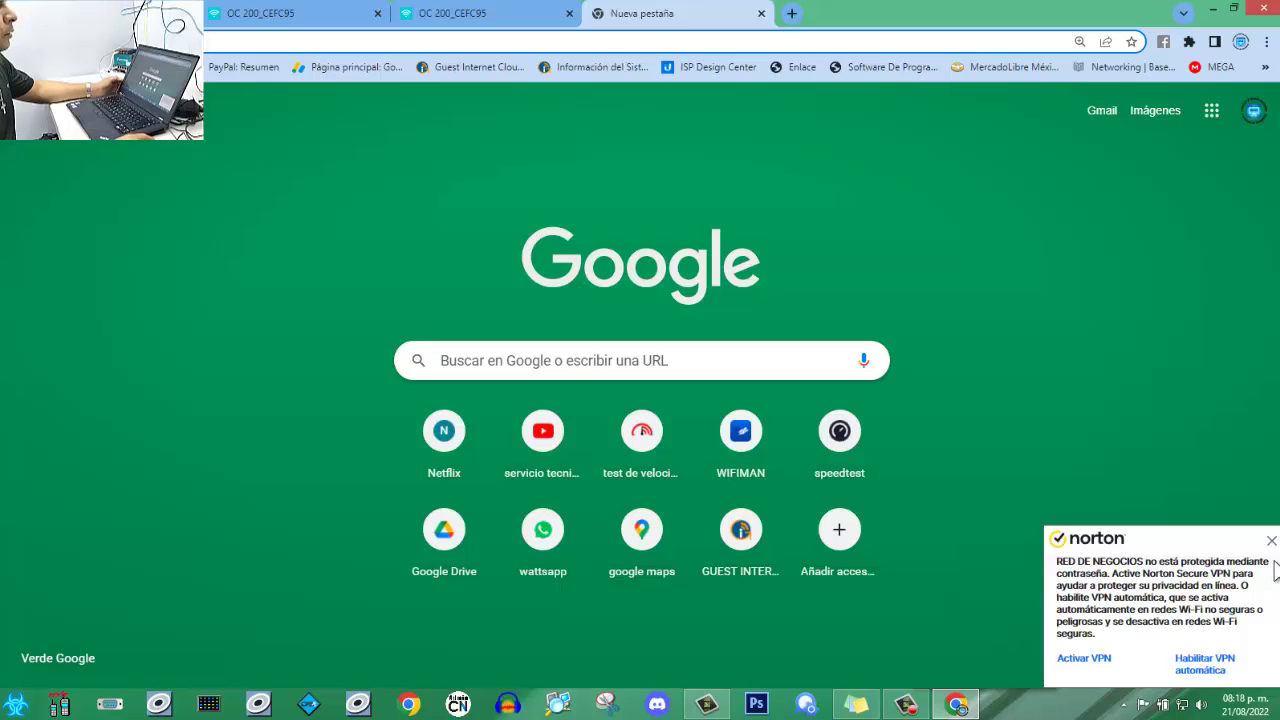
Dismiss the Norton VPN notification and confirm RED DE NEGOCIOS is connected but Limitado.
left_click(1271, 541)
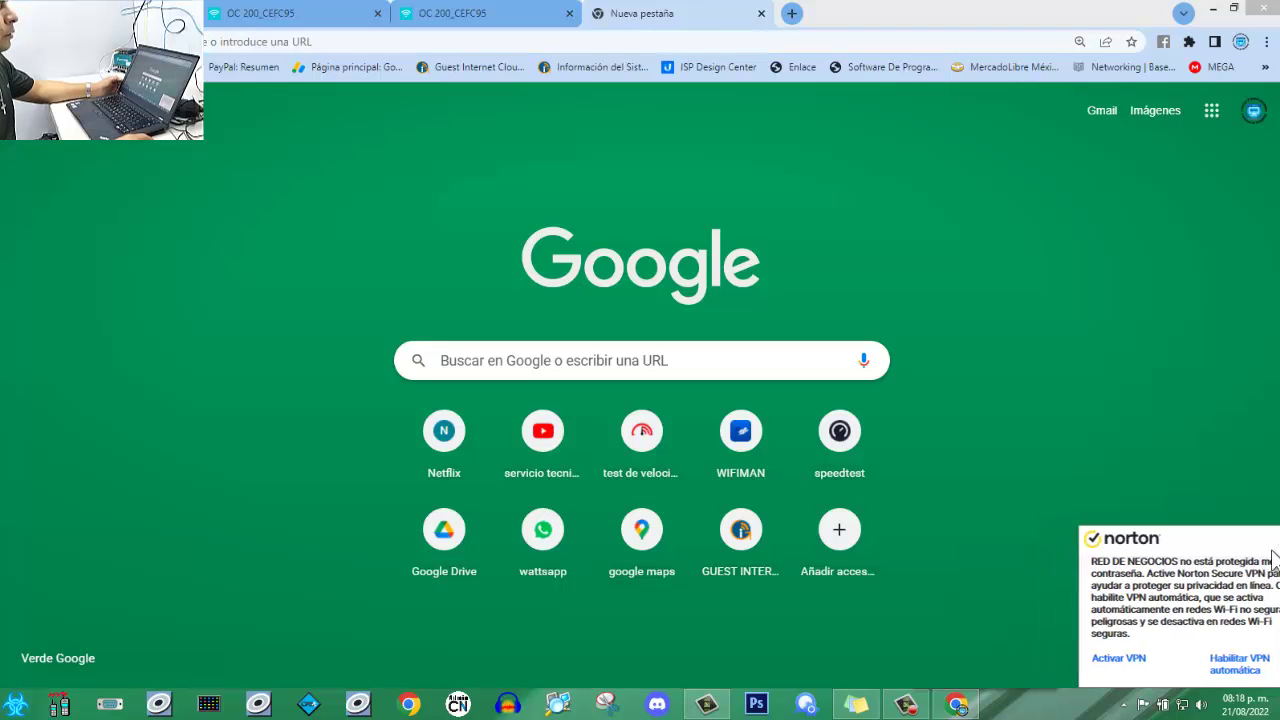
left_click(1183, 703)
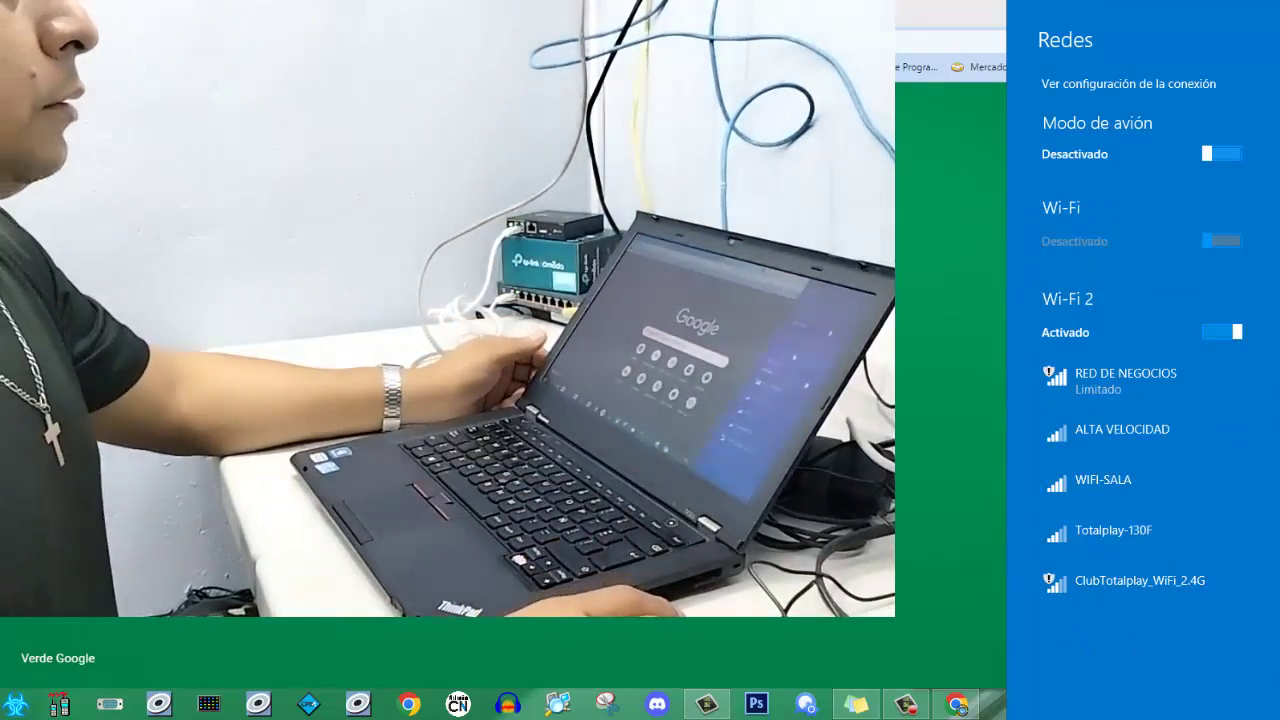
key("Escape")
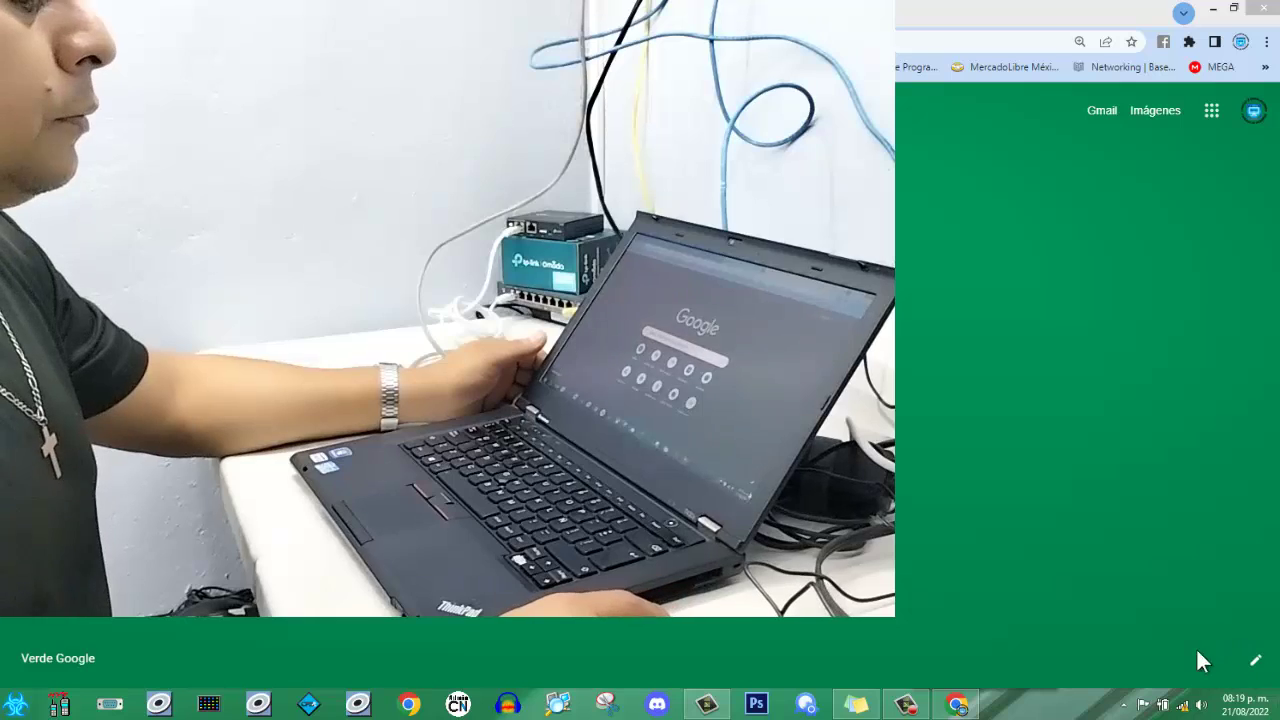
left_click(1182, 704)
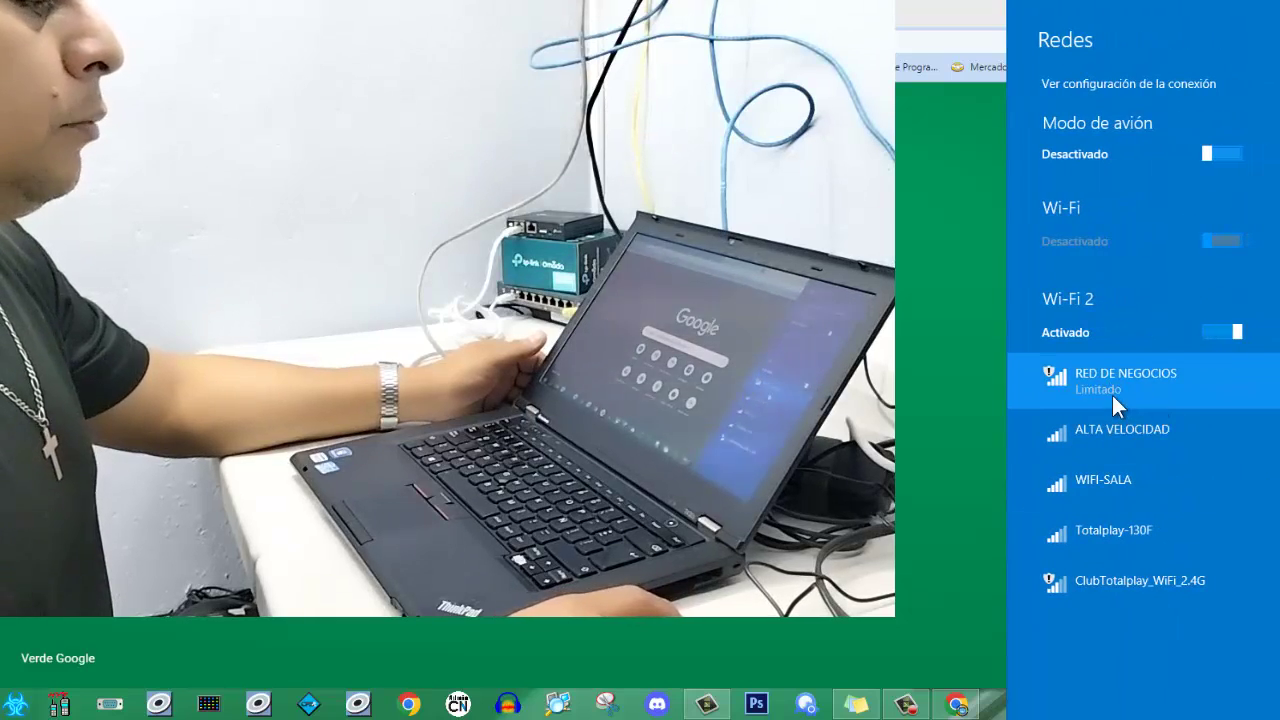
Close the network list and bring up the Portal Authorization tab with the empty voucher form.
left_click(923, 226)
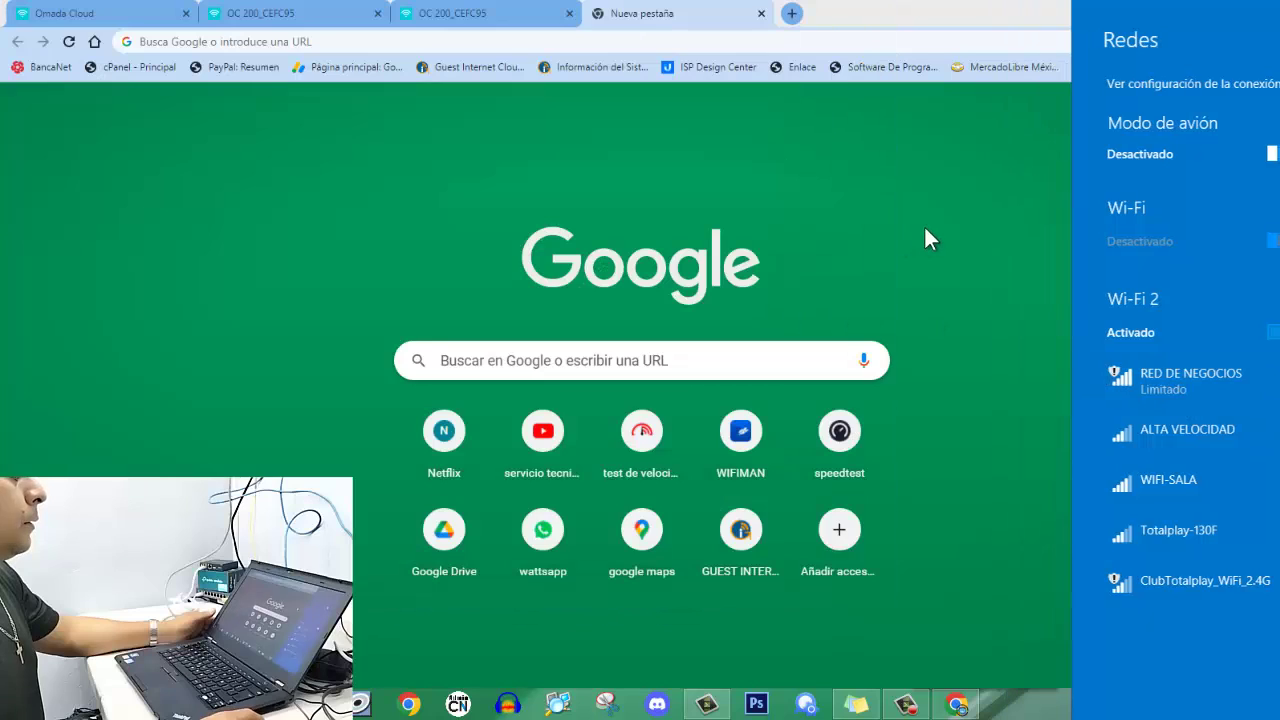
left_click(565, 466)
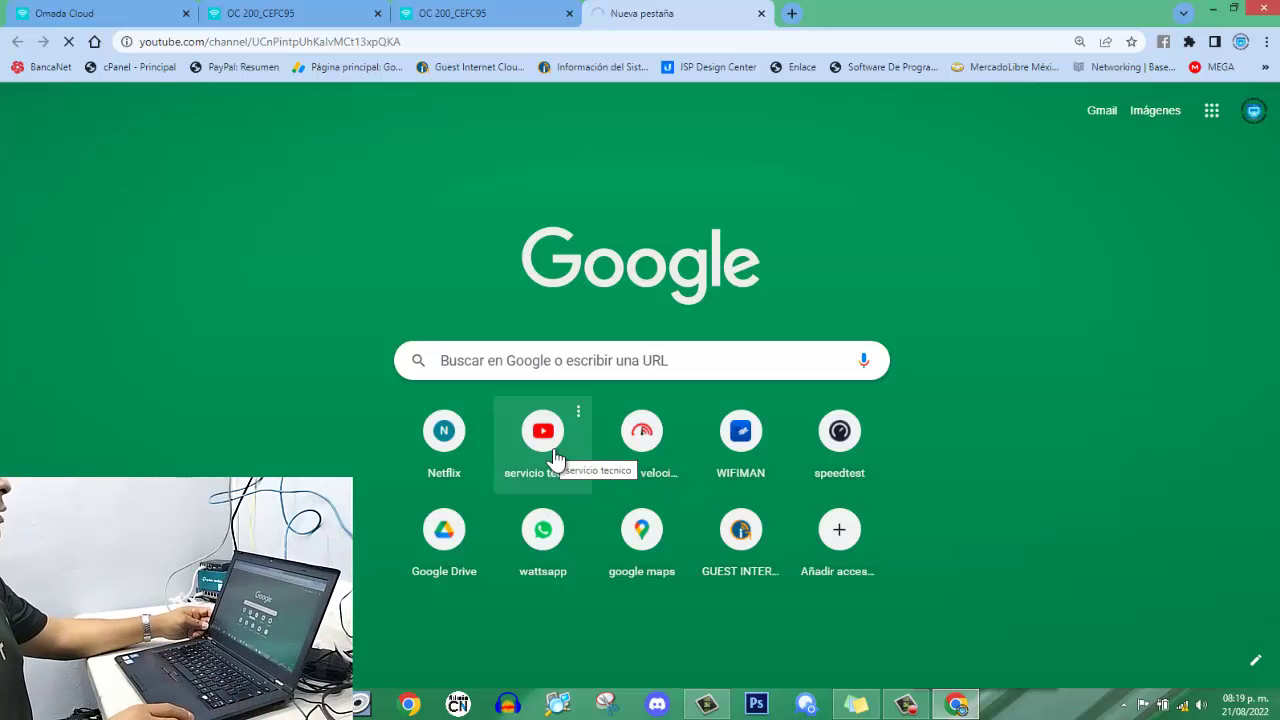
key("ctrl+t")
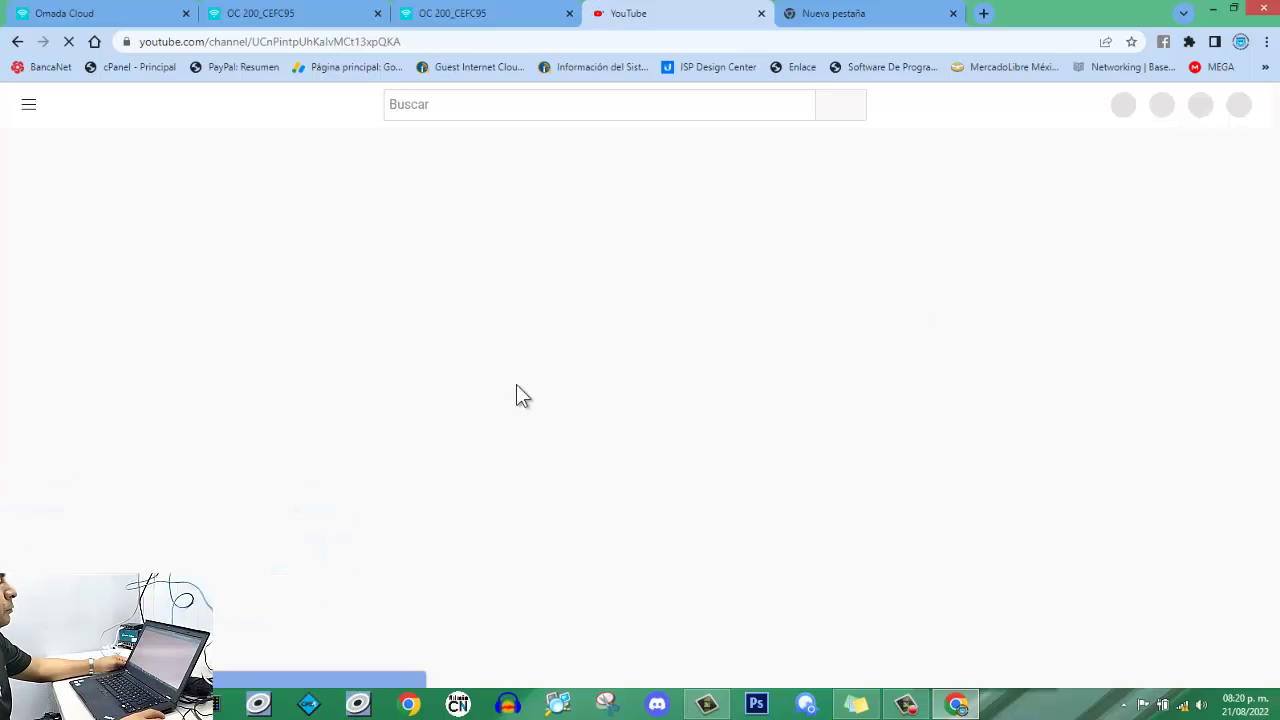
left_click(848, 13)
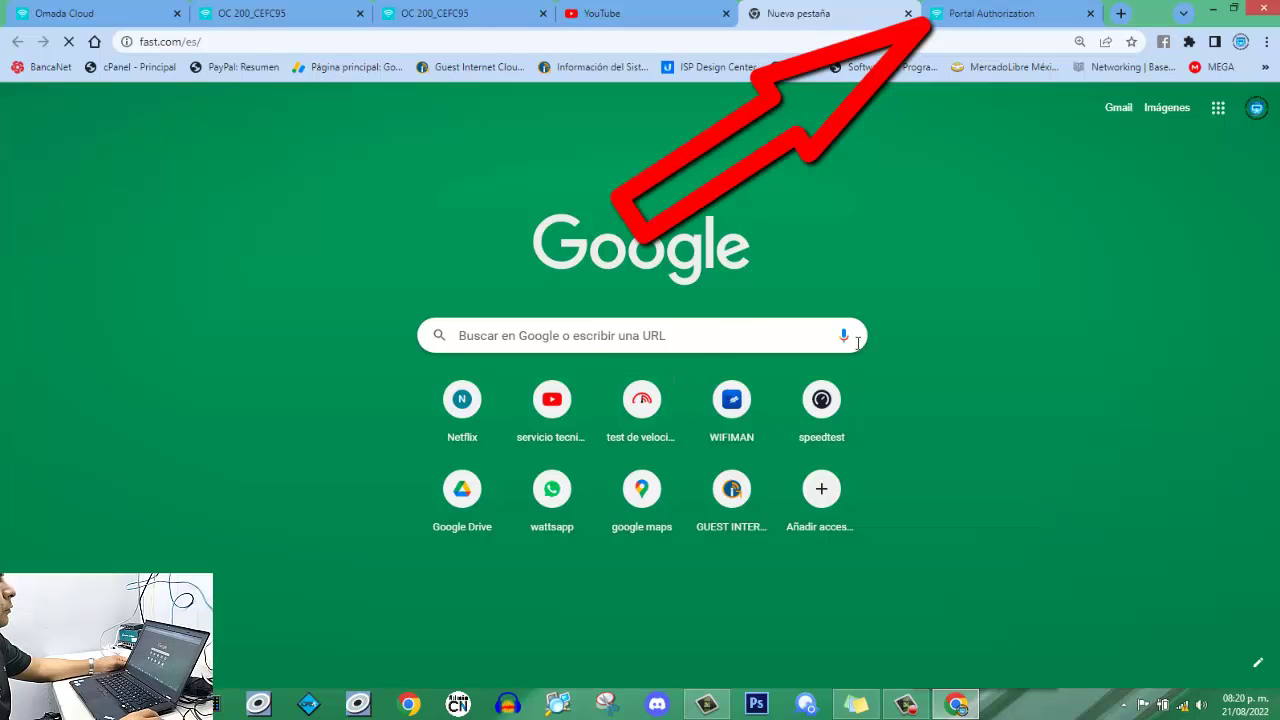
left_click(976, 18)
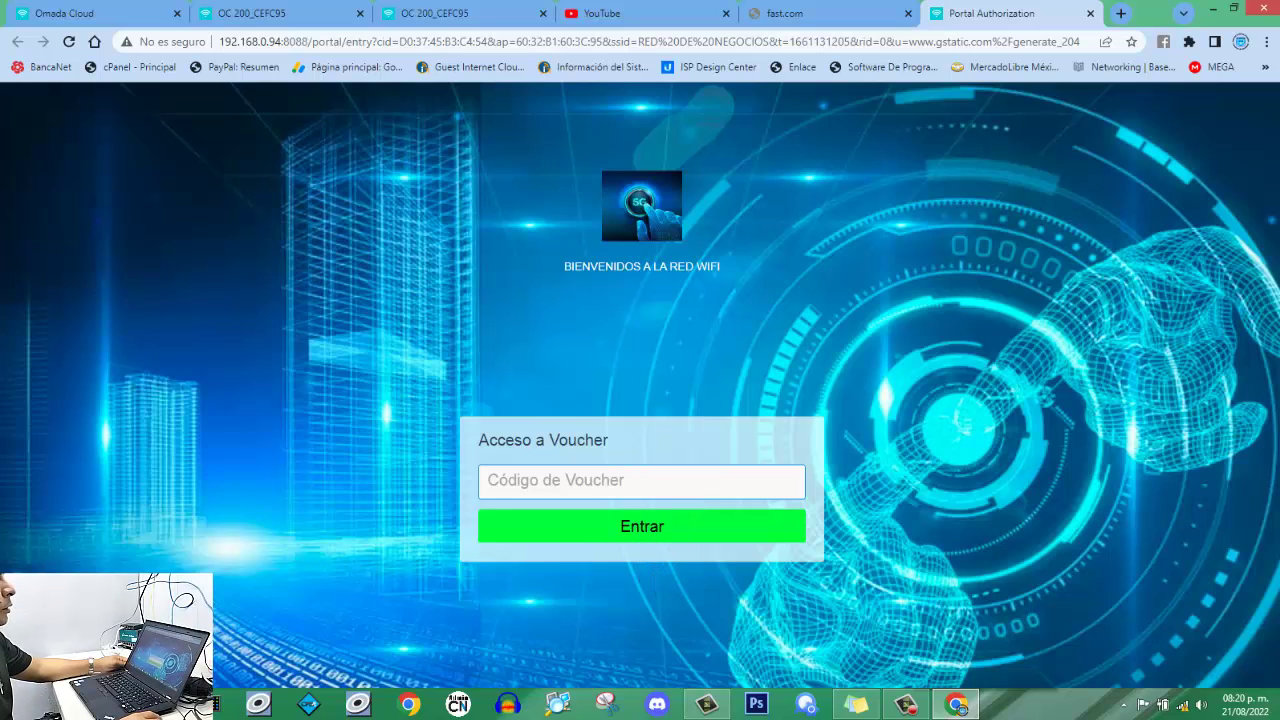
left_click(1212, 9)
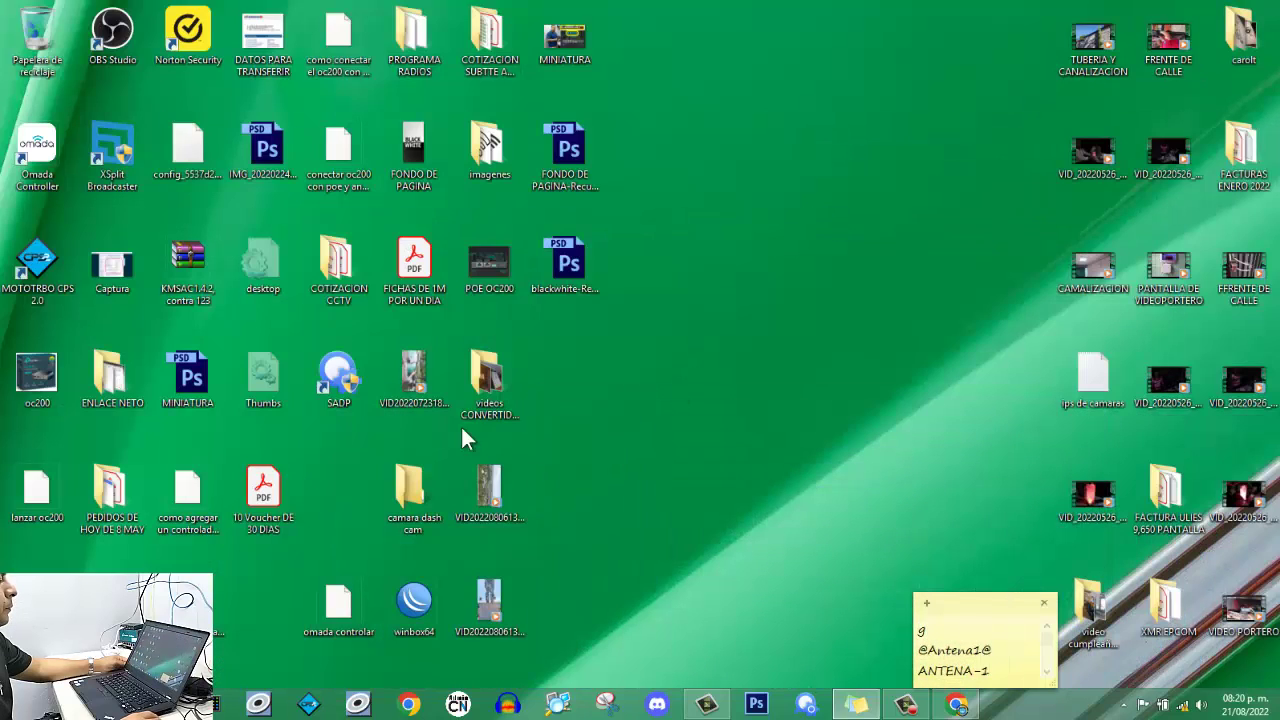
double_click(426, 282)
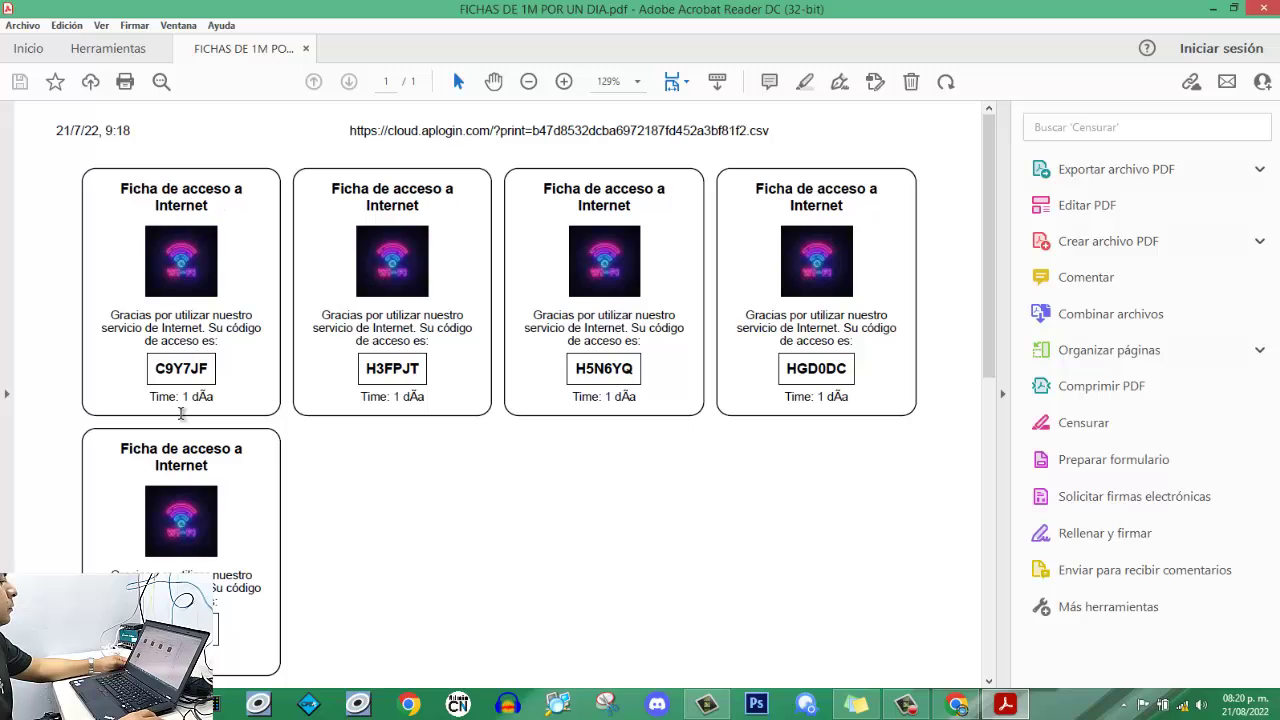
left_click(1212, 9)
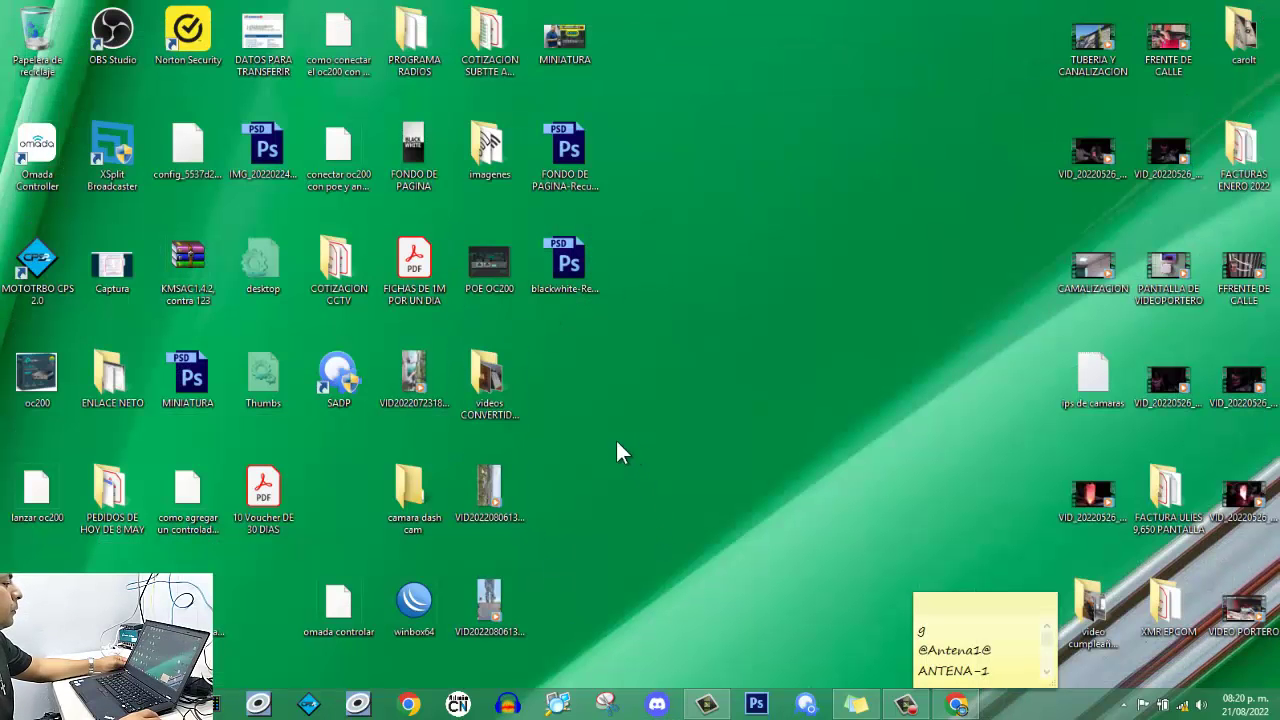
double_click(252, 500)
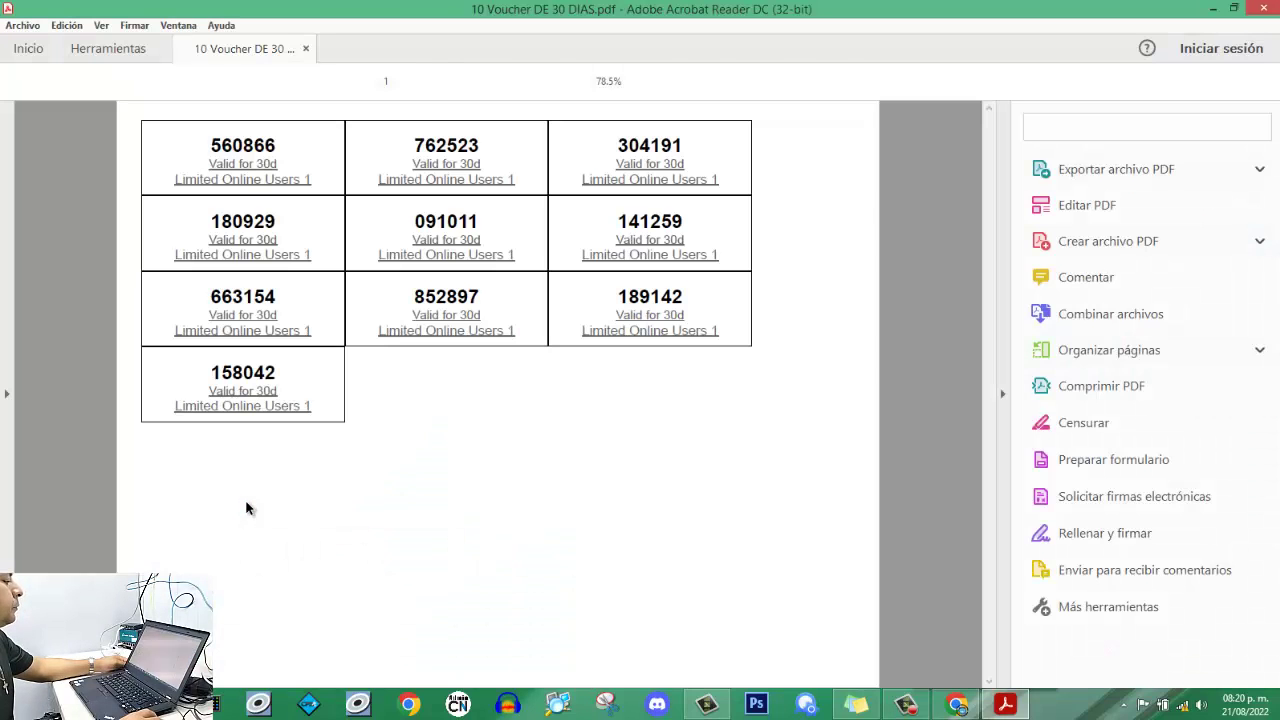
left_click_drag(211, 146, 269, 136)
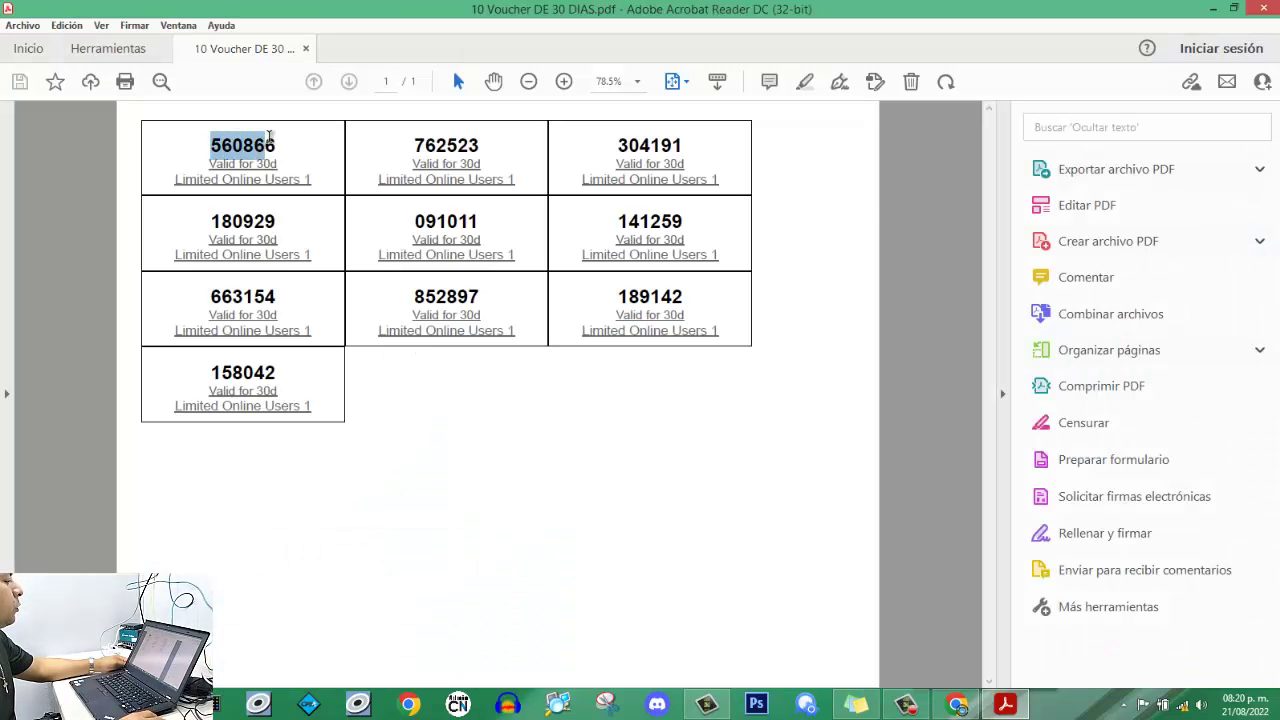
right_click(266, 141)
left_click(288, 161)
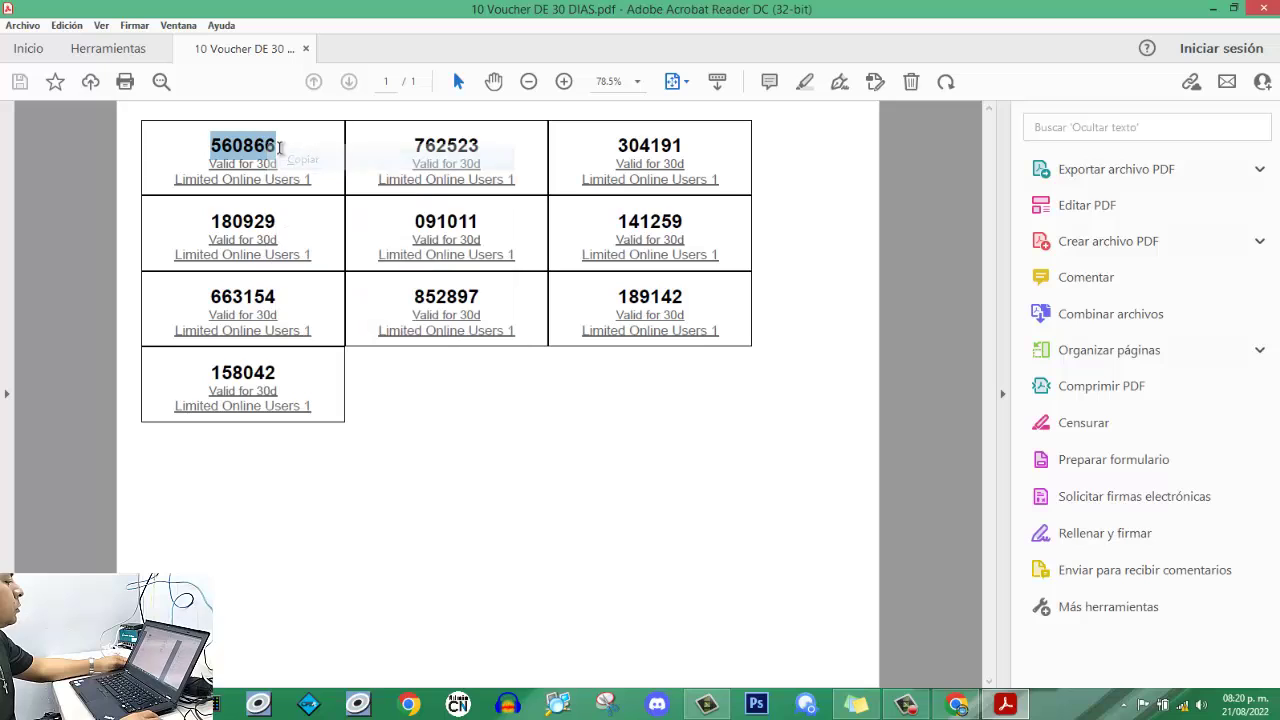
left_click(1213, 8)
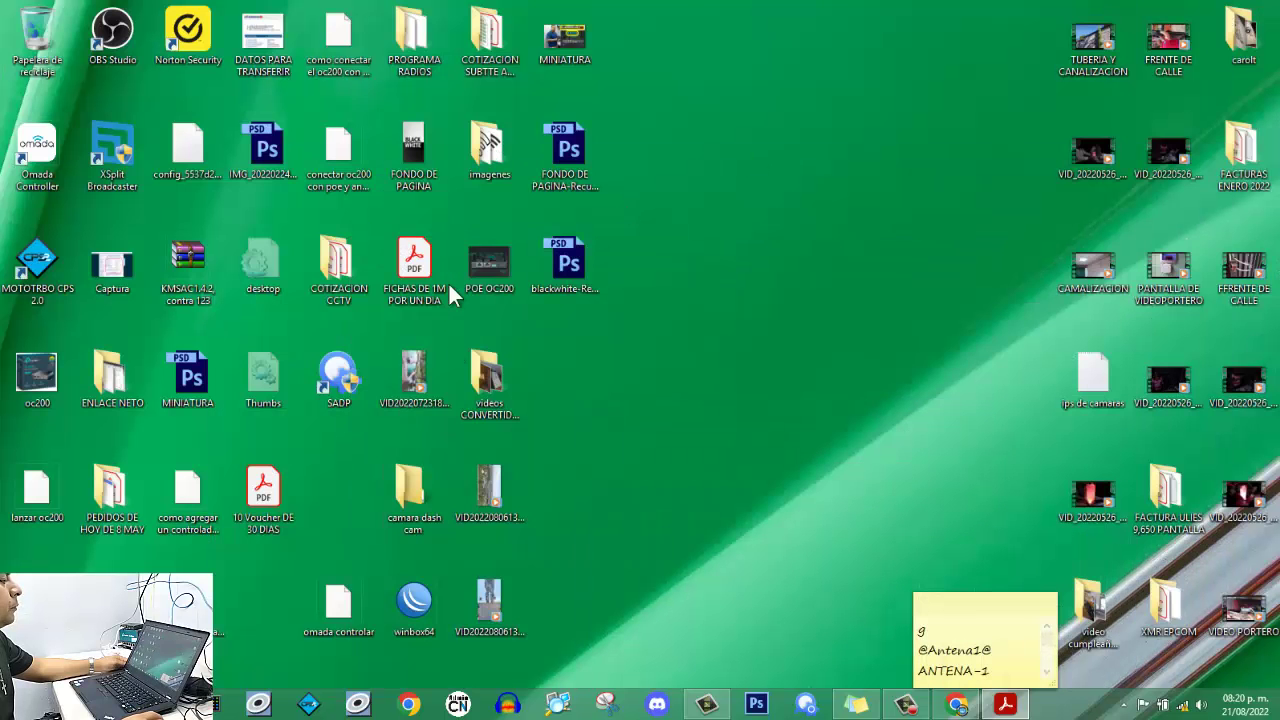
left_click(957, 705)
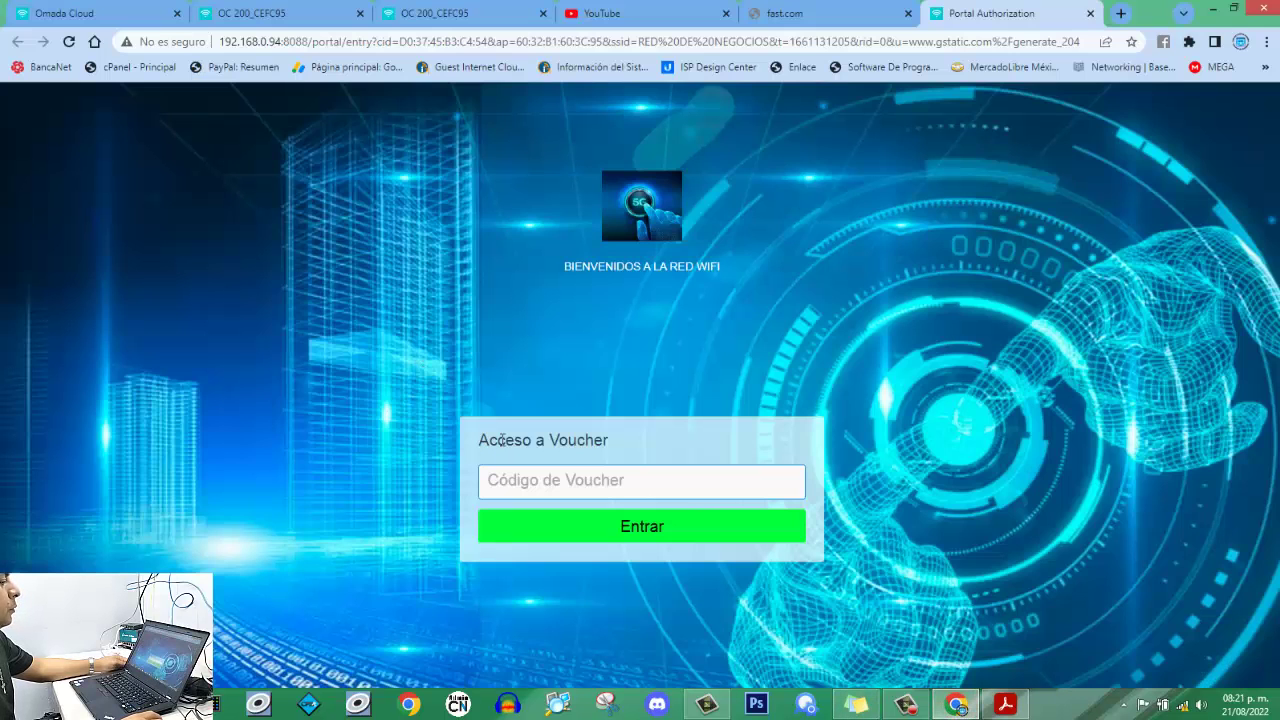
key("ctrl+v")
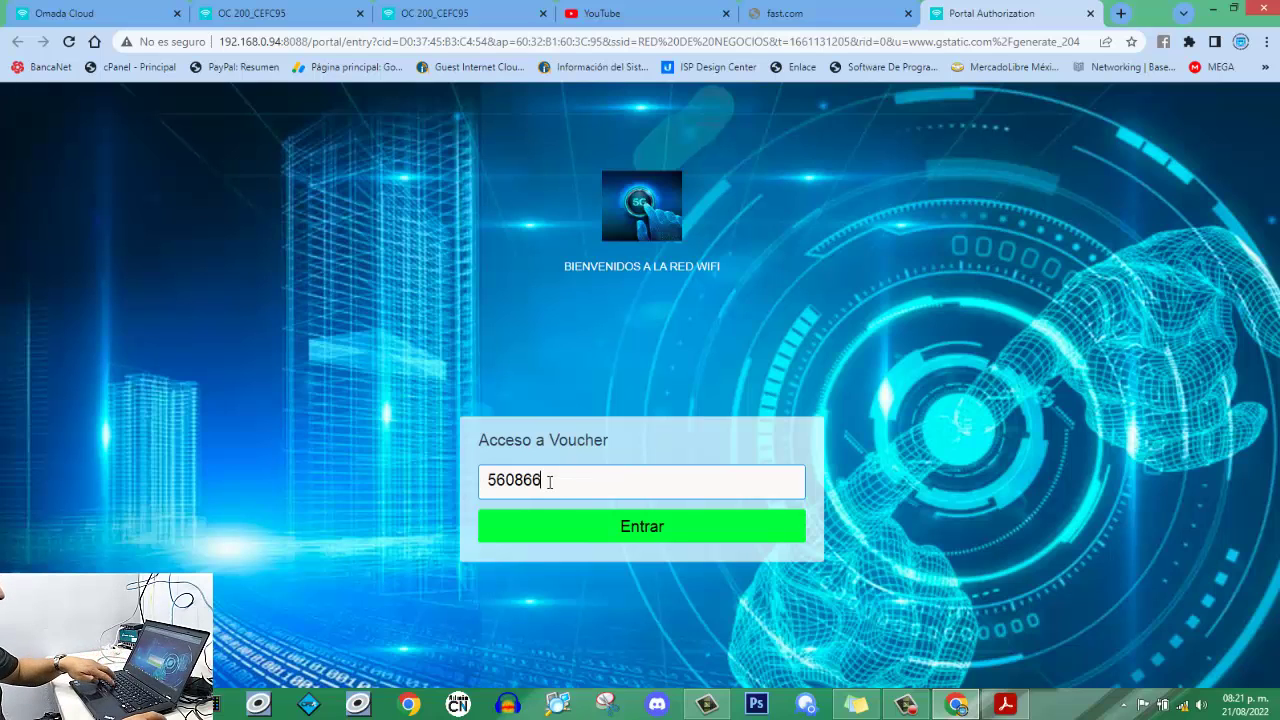
left_click(633, 530)
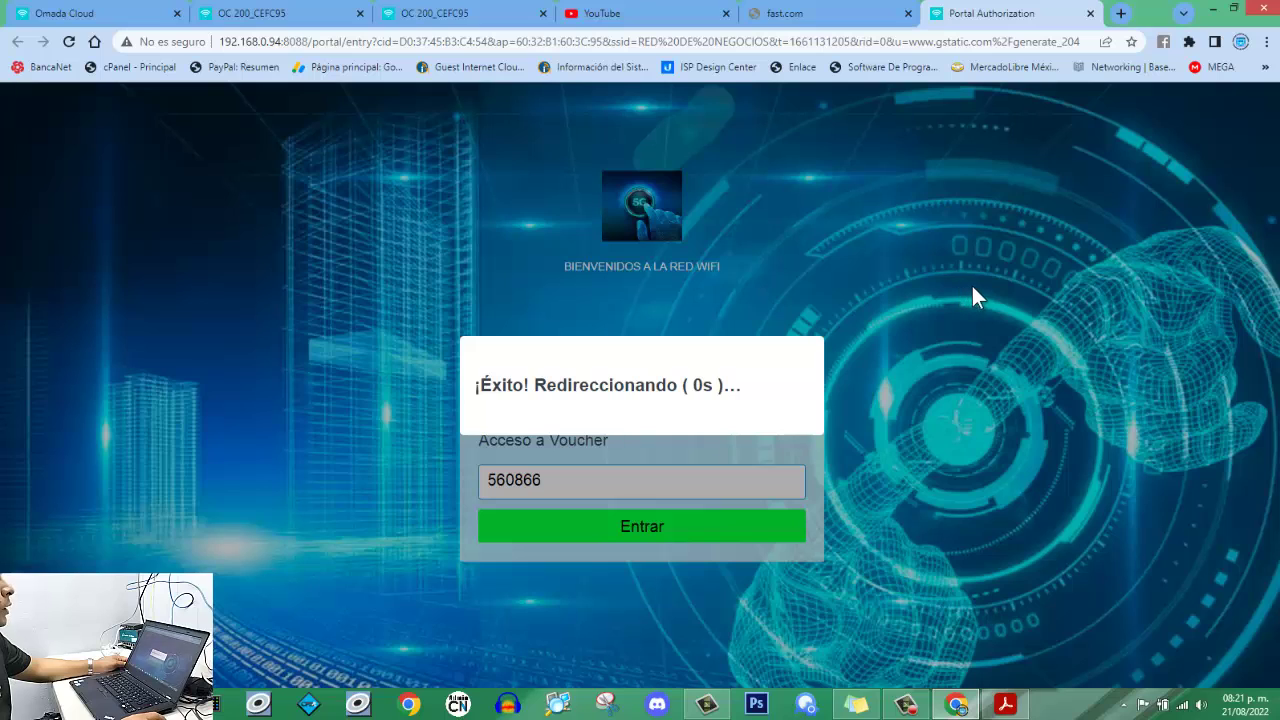
mouse_move(1184, 713)
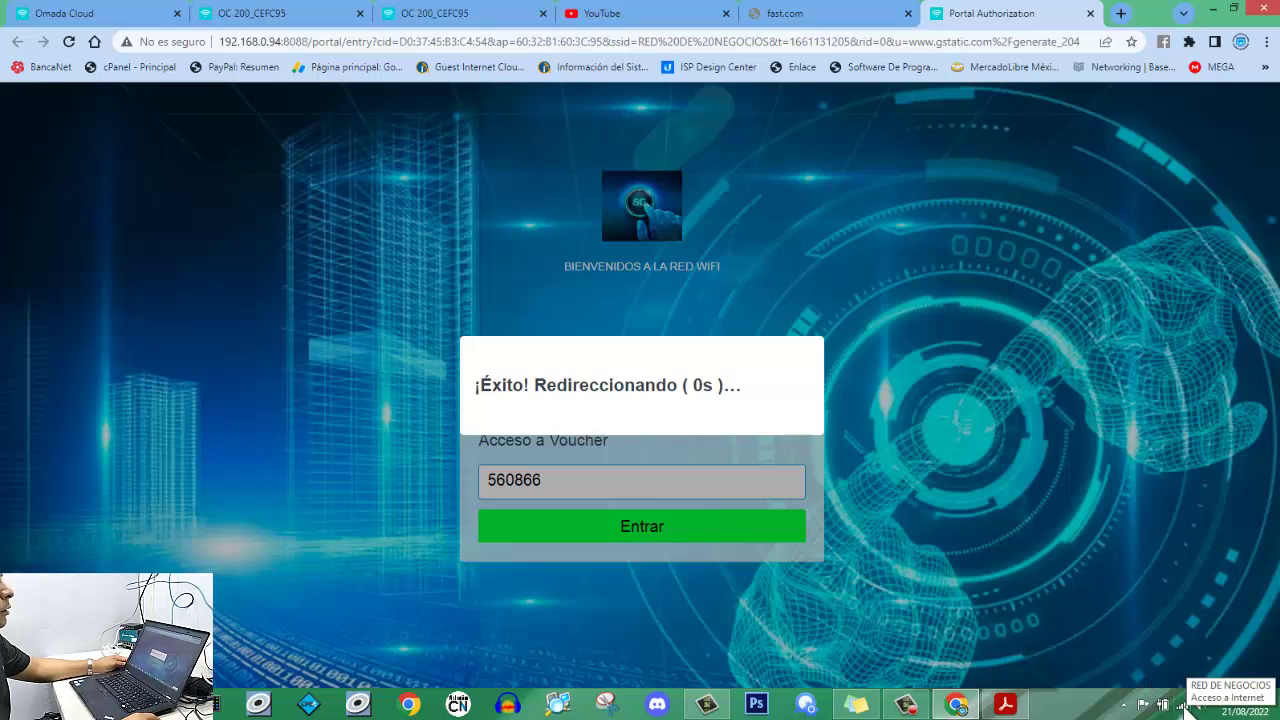
left_click(1186, 706)
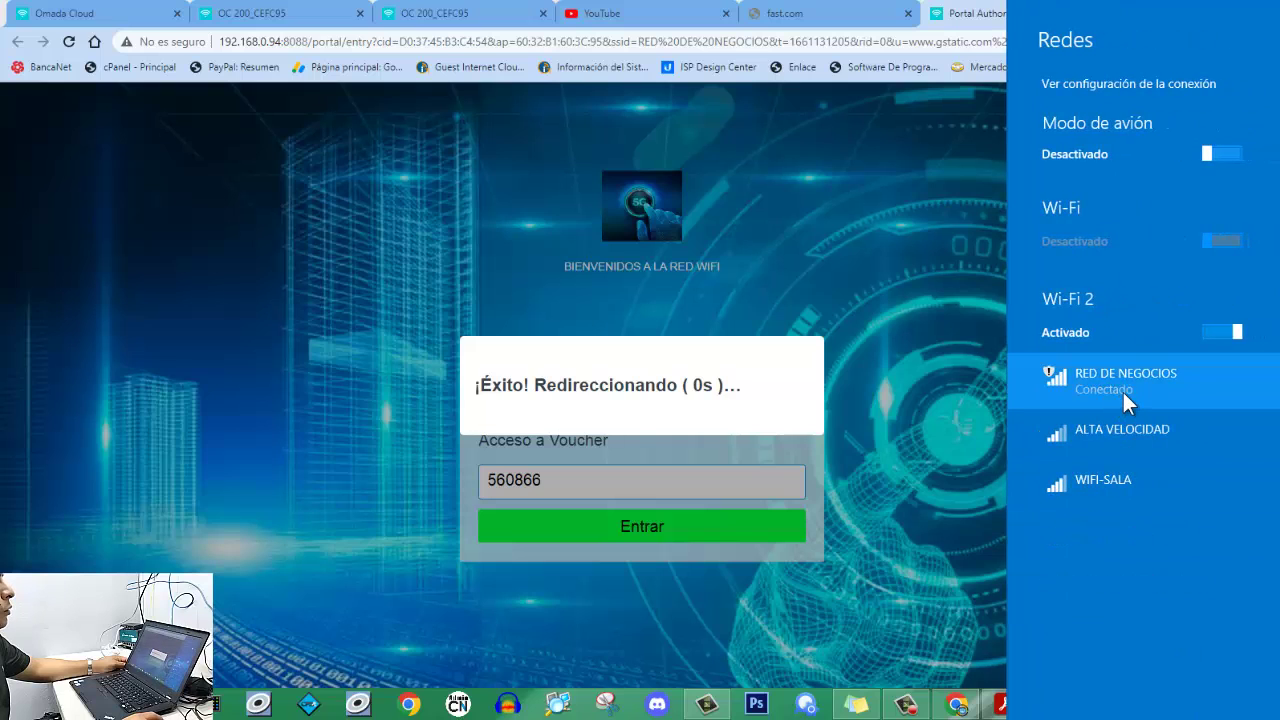
On YouTube, view the account channel's VIDEOS list, then return to the home feed.
left_click(632, 20)
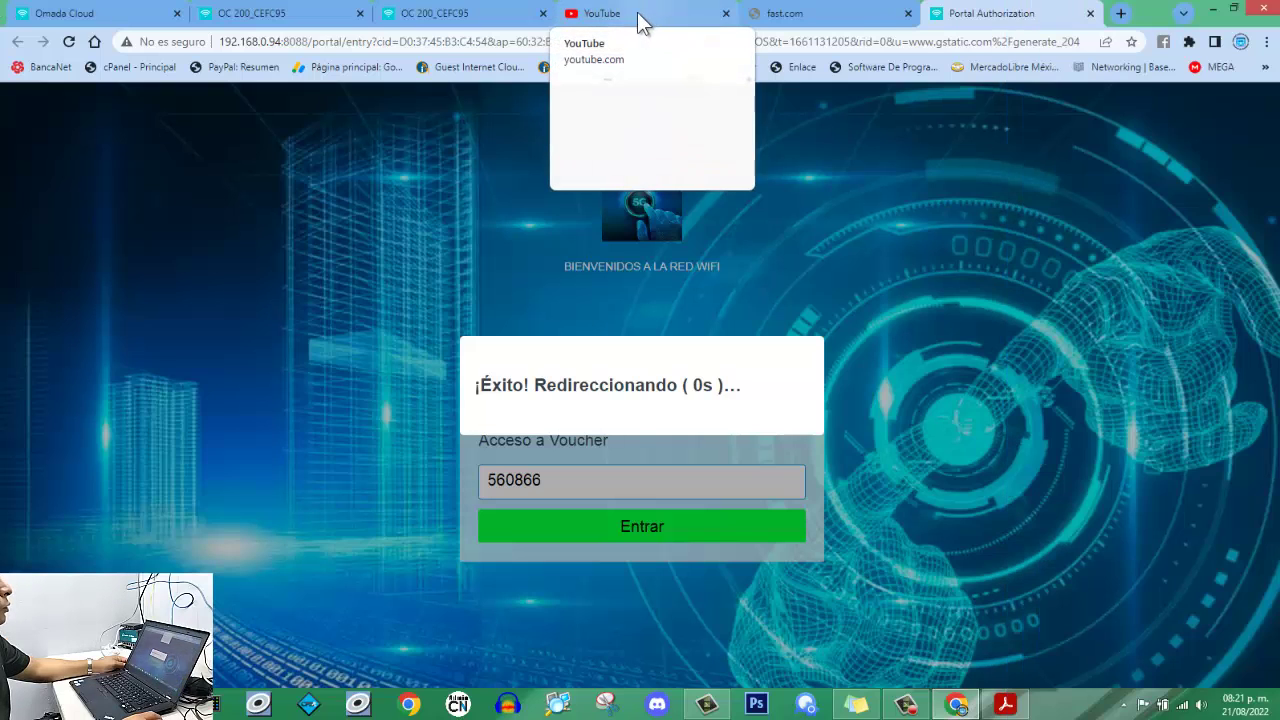
left_click(626, 14)
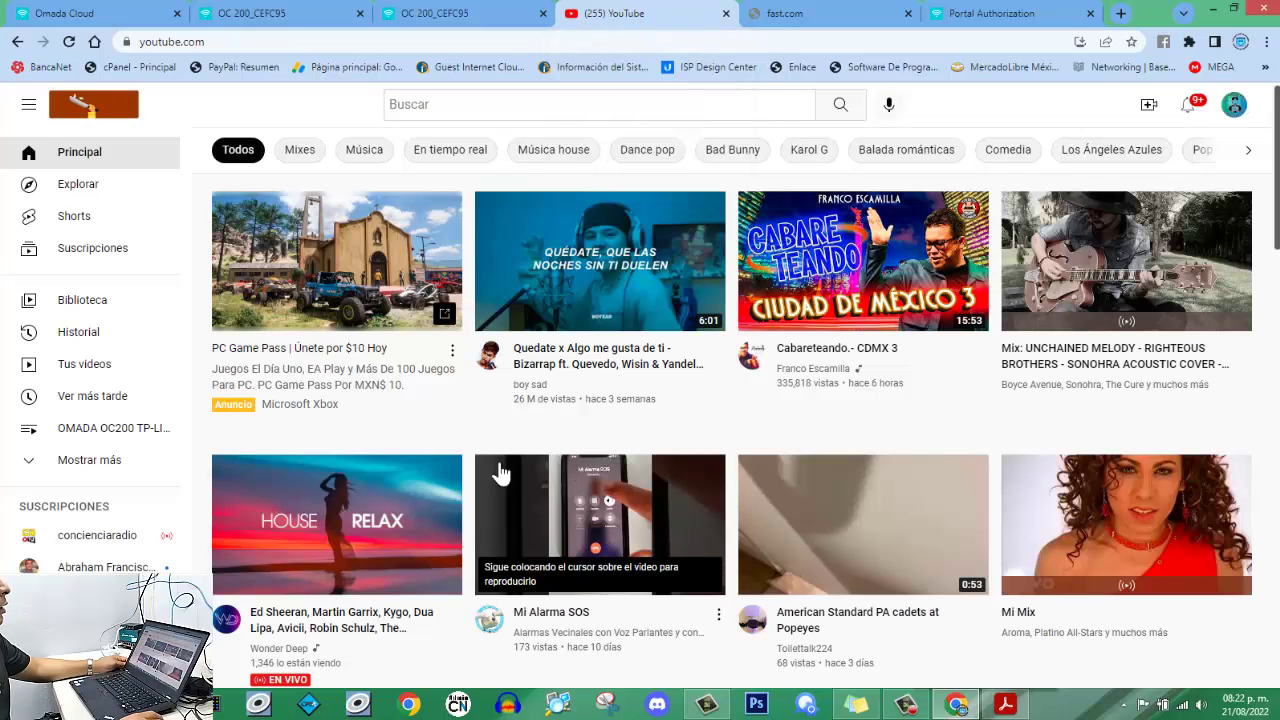
left_click(1233, 104)
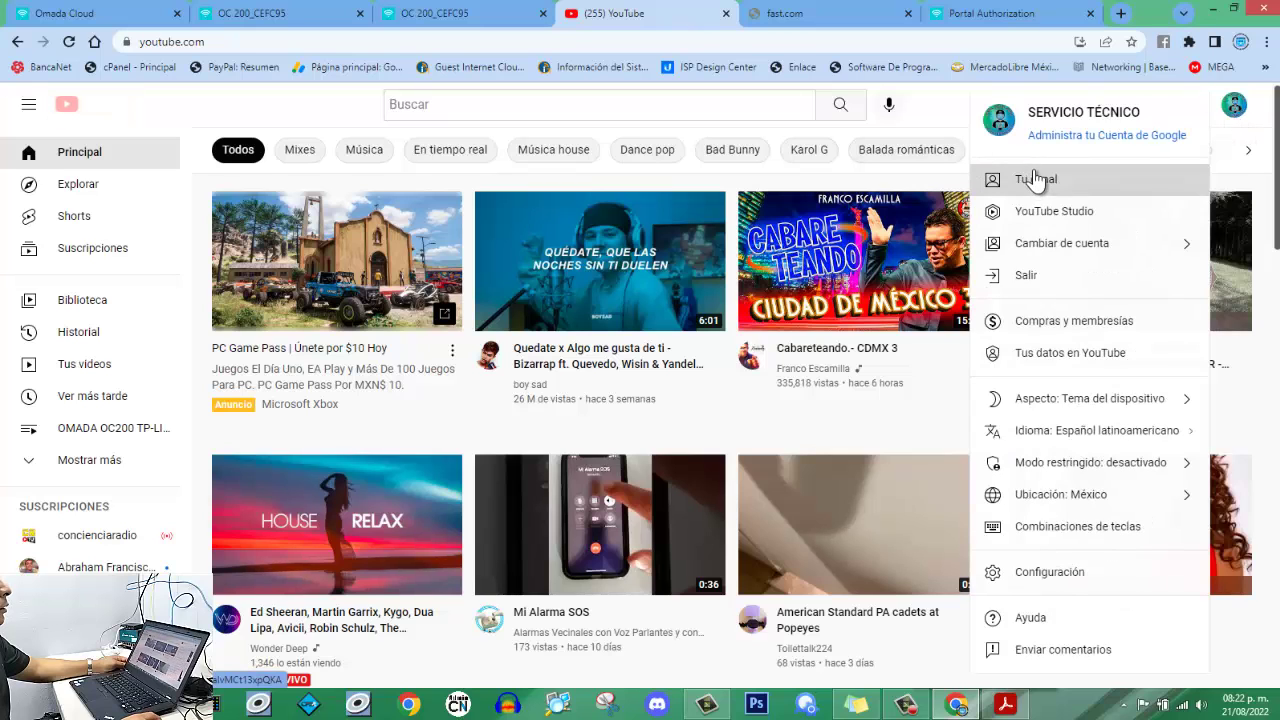
left_click(1034, 177)
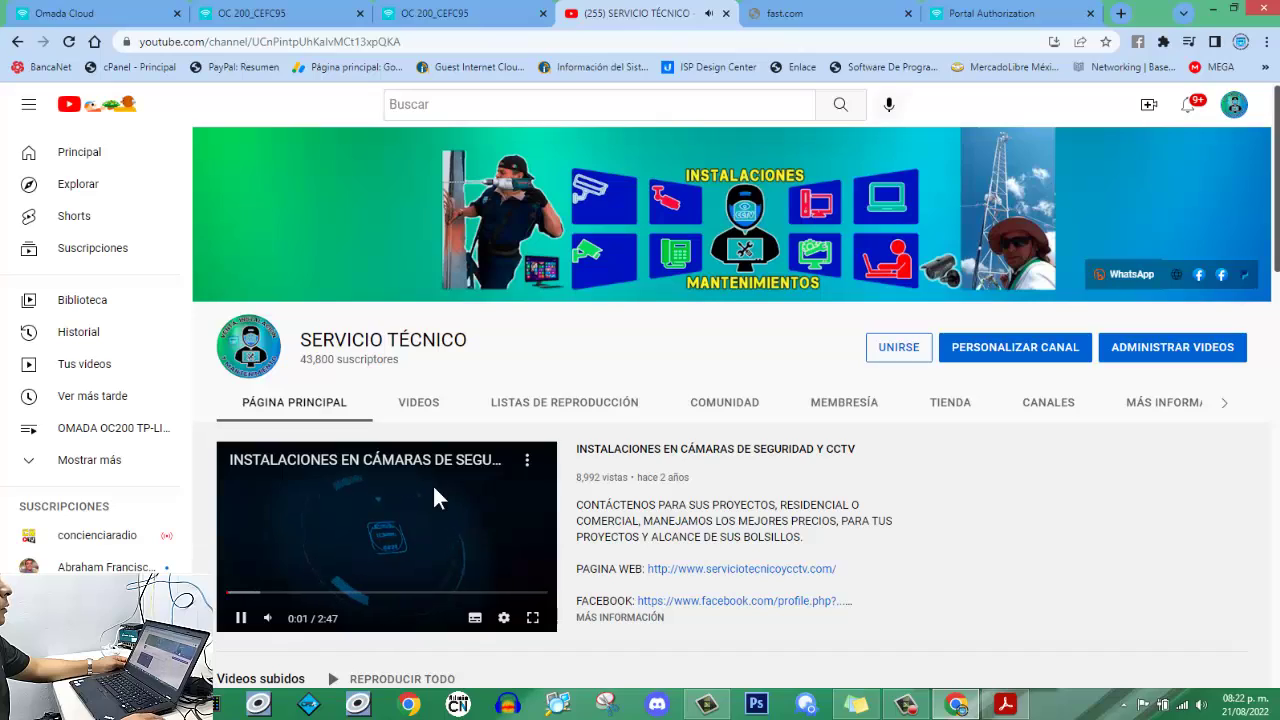
left_click(428, 418)
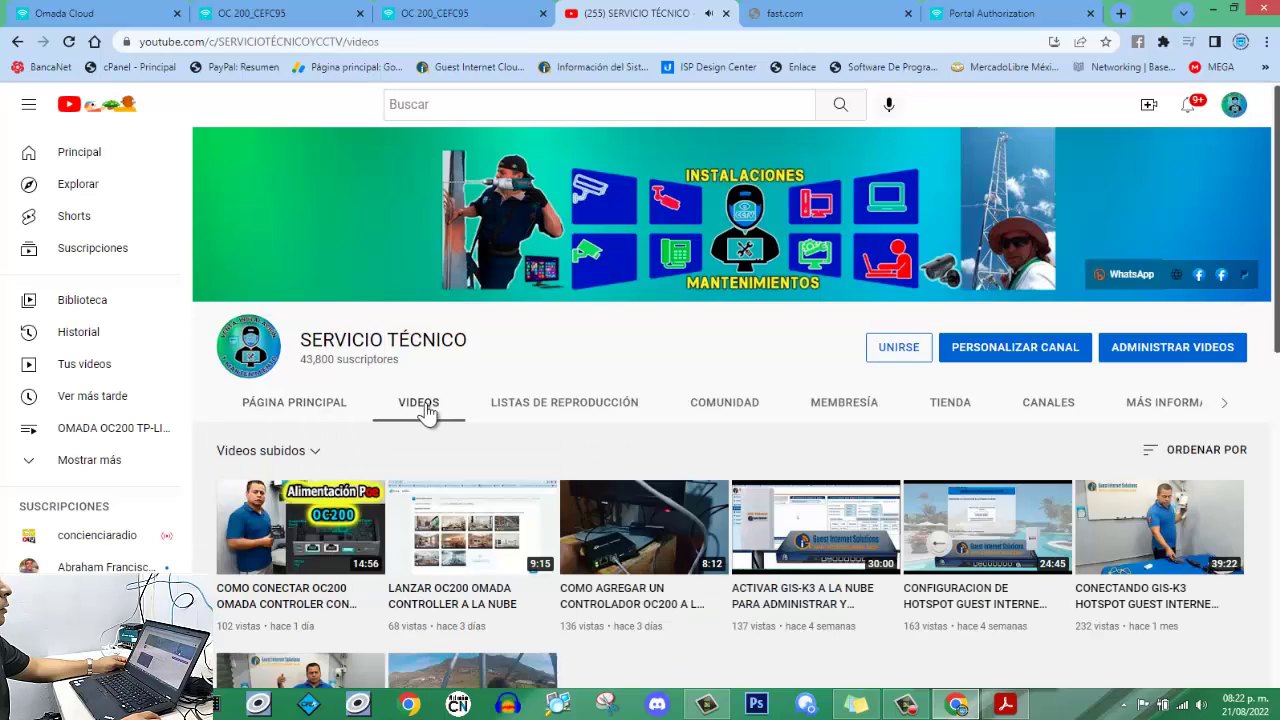
scroll(432, 420, "down", 4)
scroll(435, 425, "down", 3)
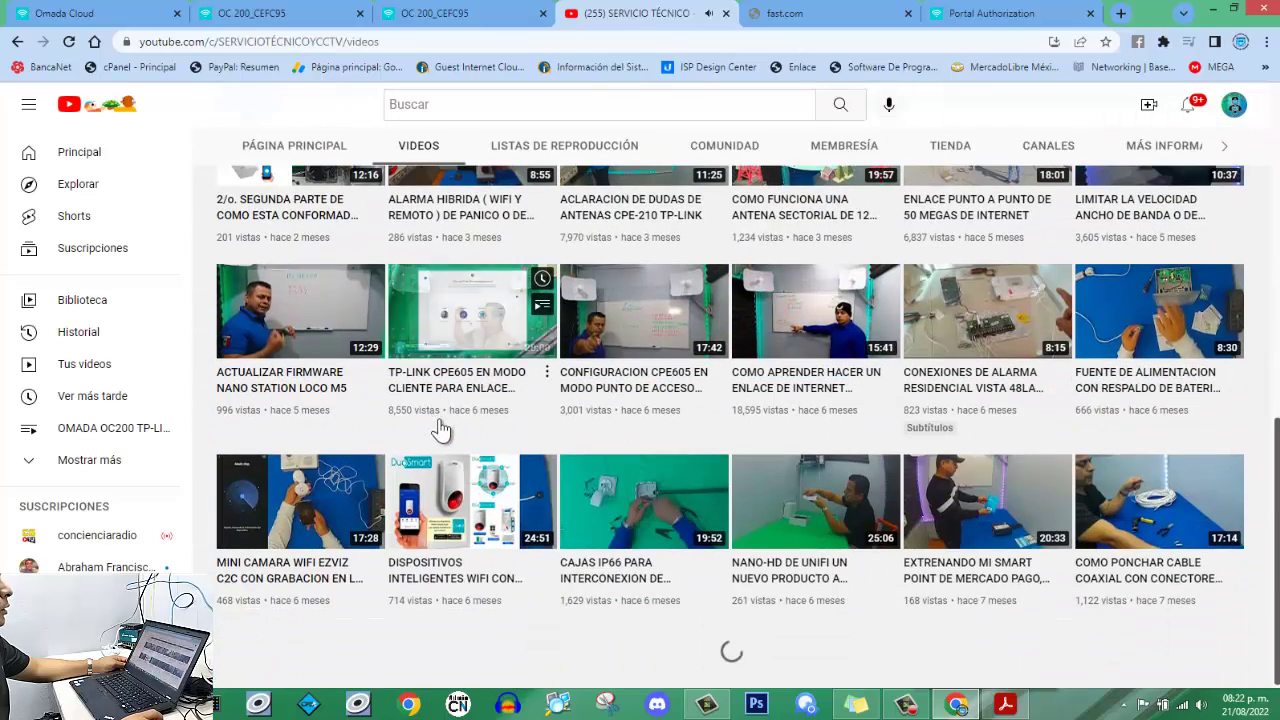
scroll(437, 428, "up", 6)
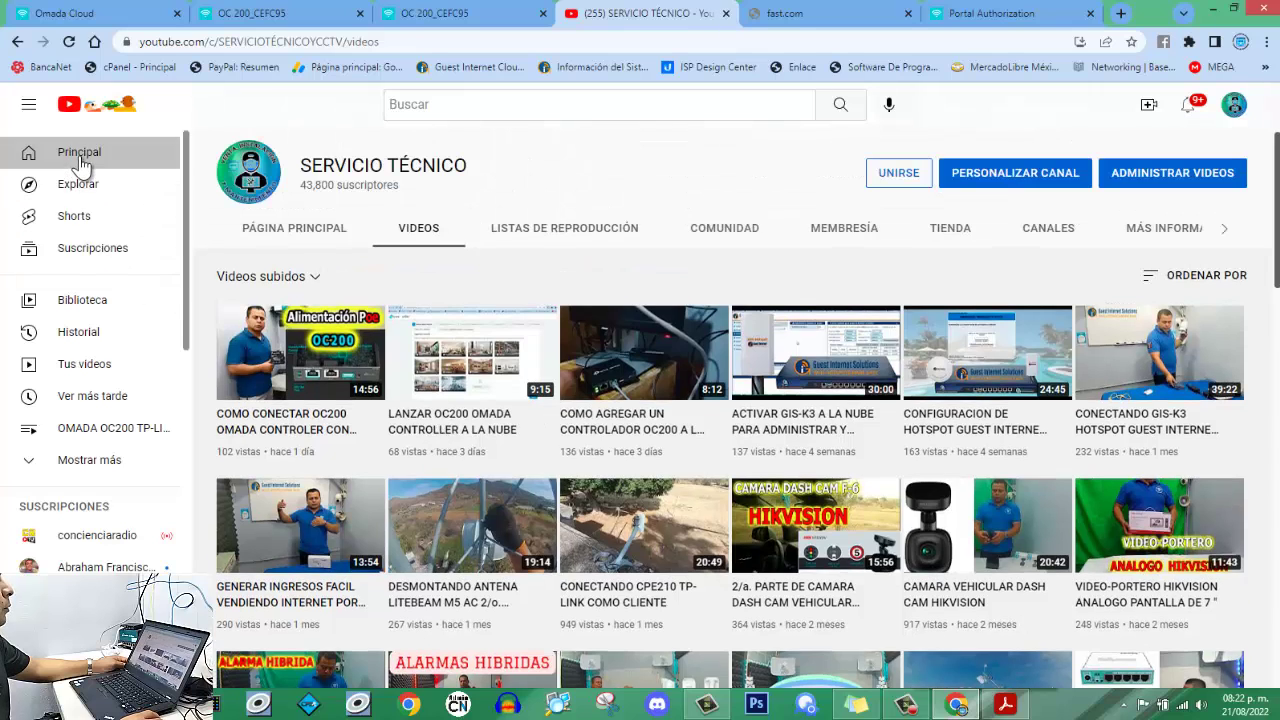
left_click(78, 157)
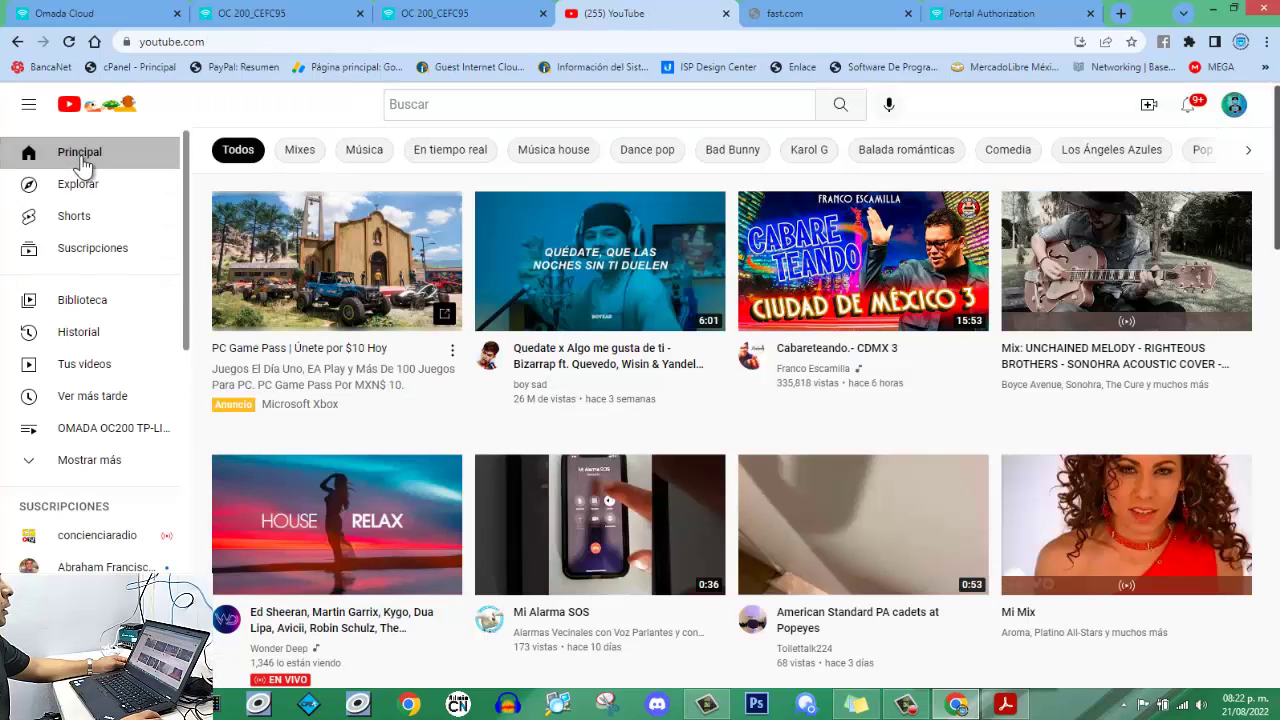
Play the Quedate x Algo me gusta de ti video, then start Mi Mix and pause its ad.
left_click(521, 260)
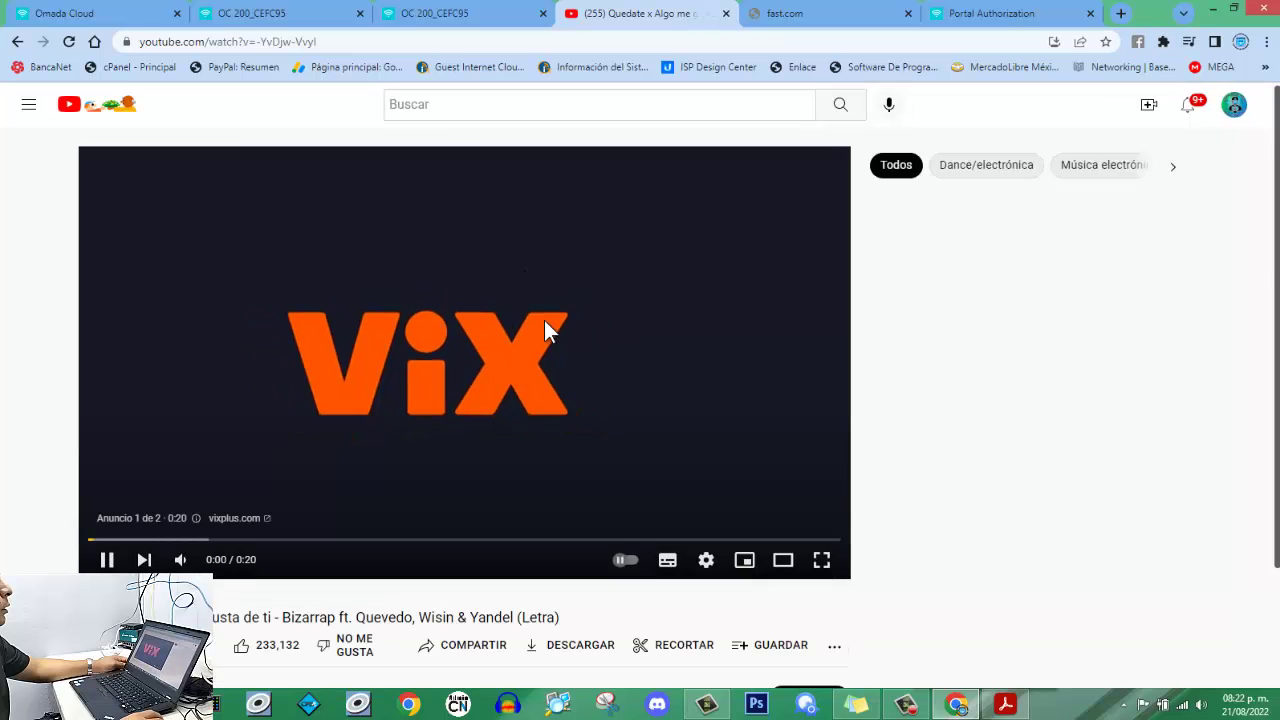
left_click(552, 318)
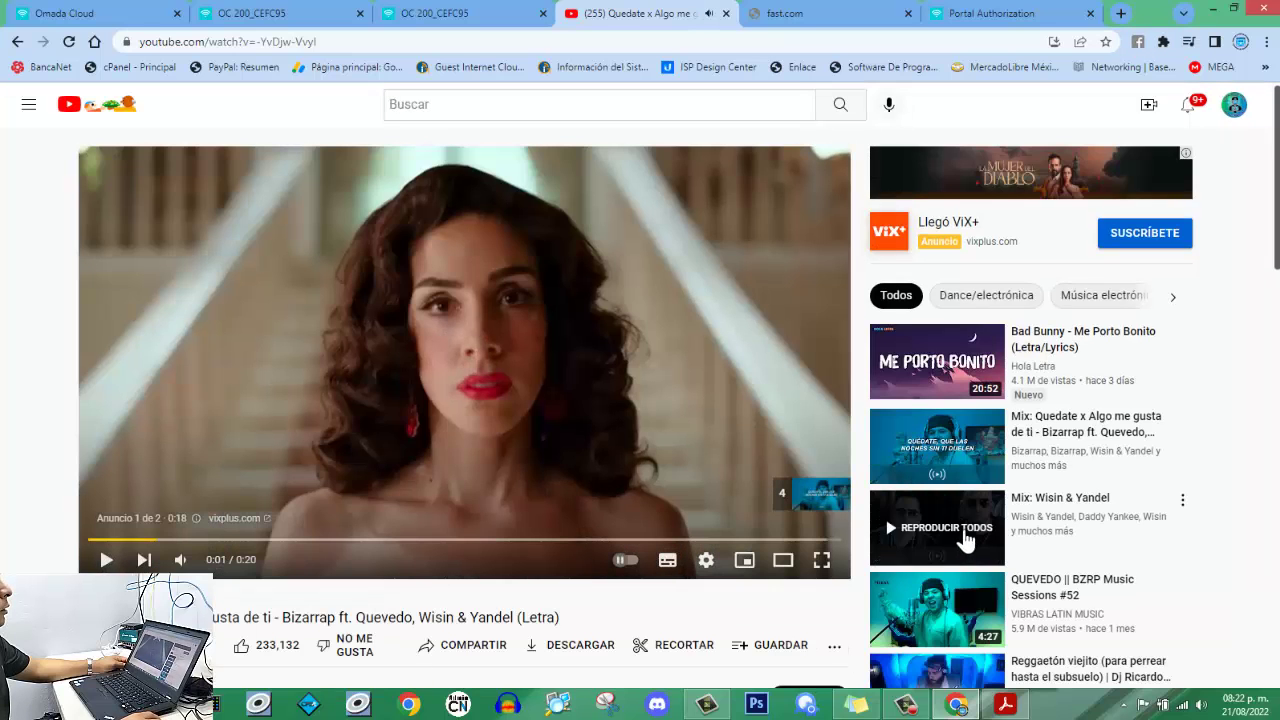
scroll(955, 594, "down", 4)
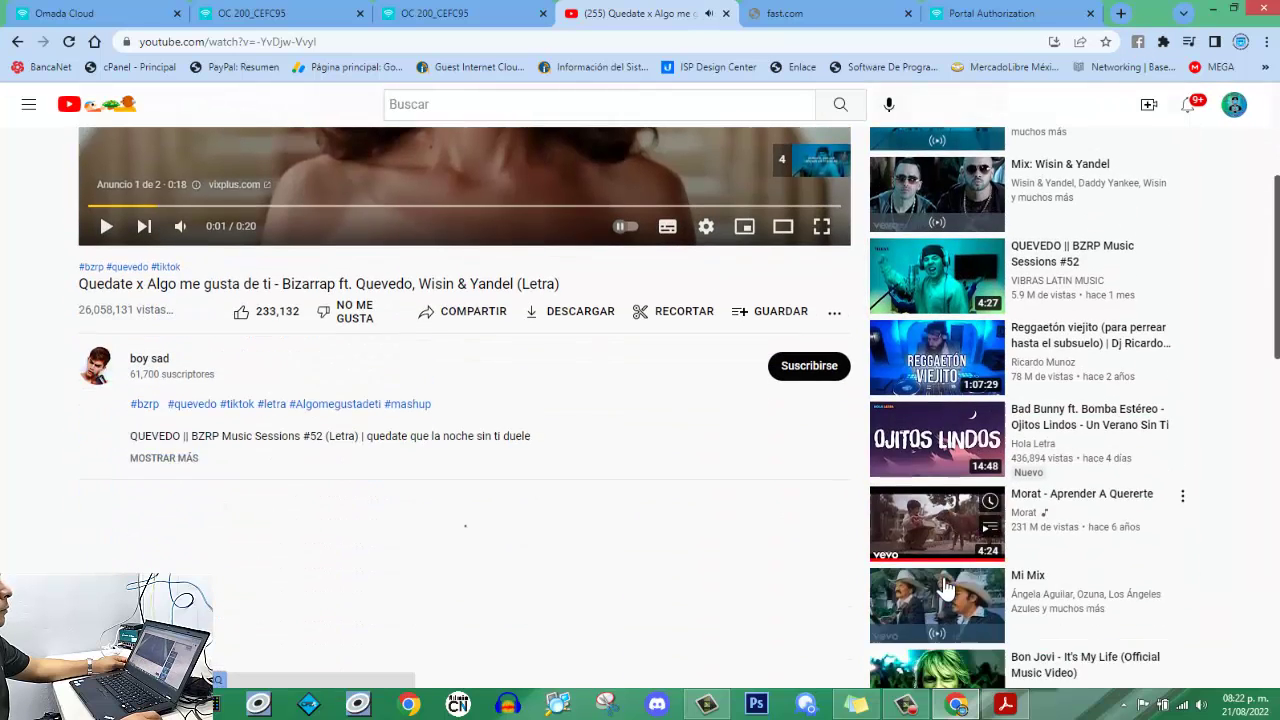
left_click(953, 556)
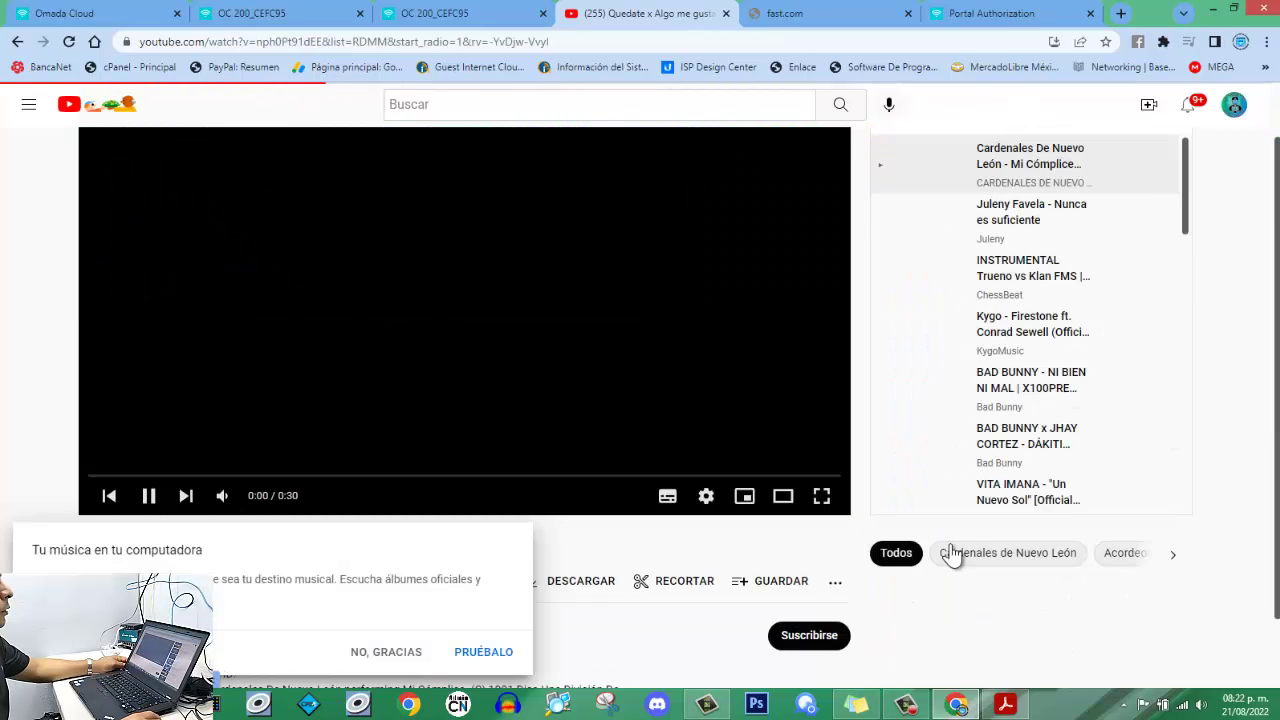
left_click(375, 652)
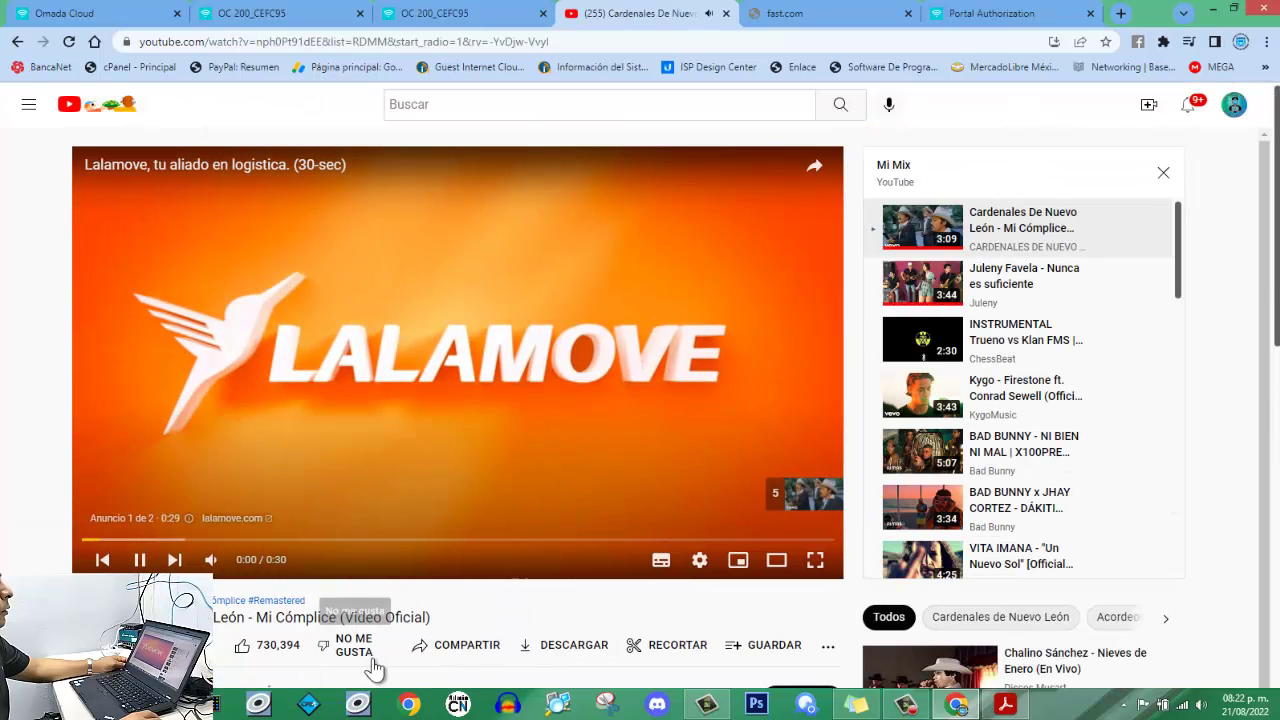
left_click(402, 300)
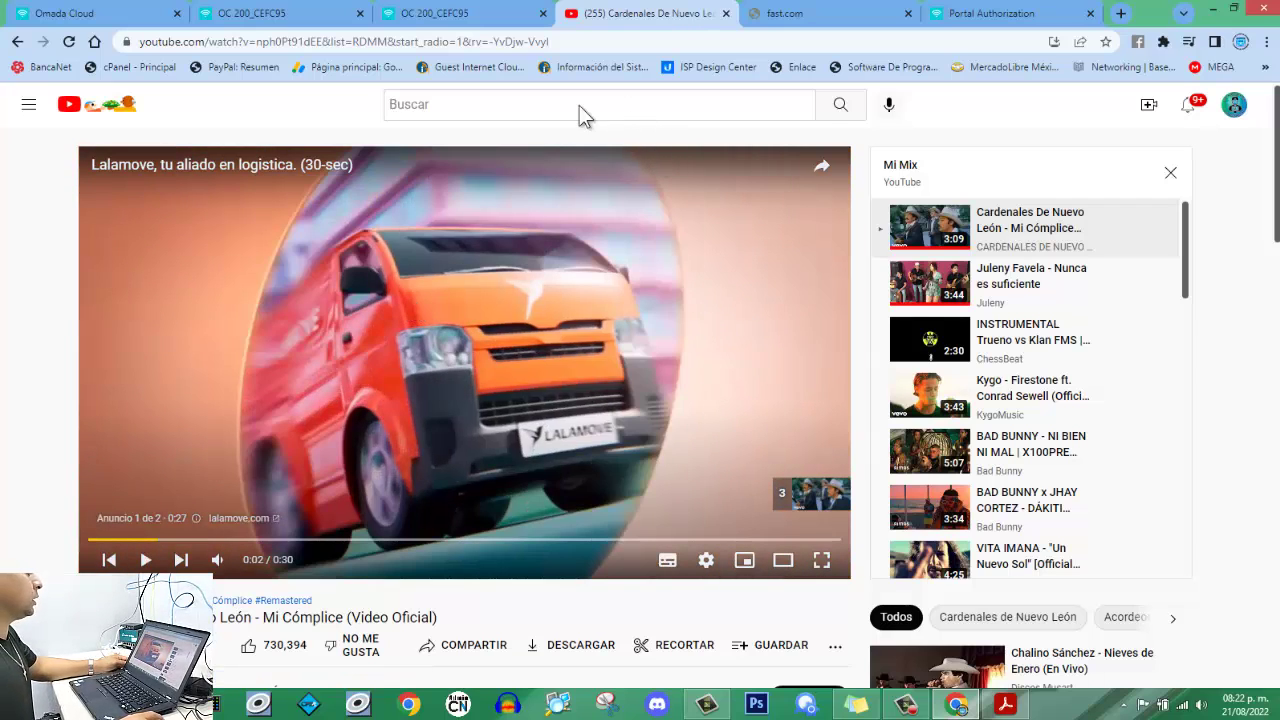
left_click(421, 14)
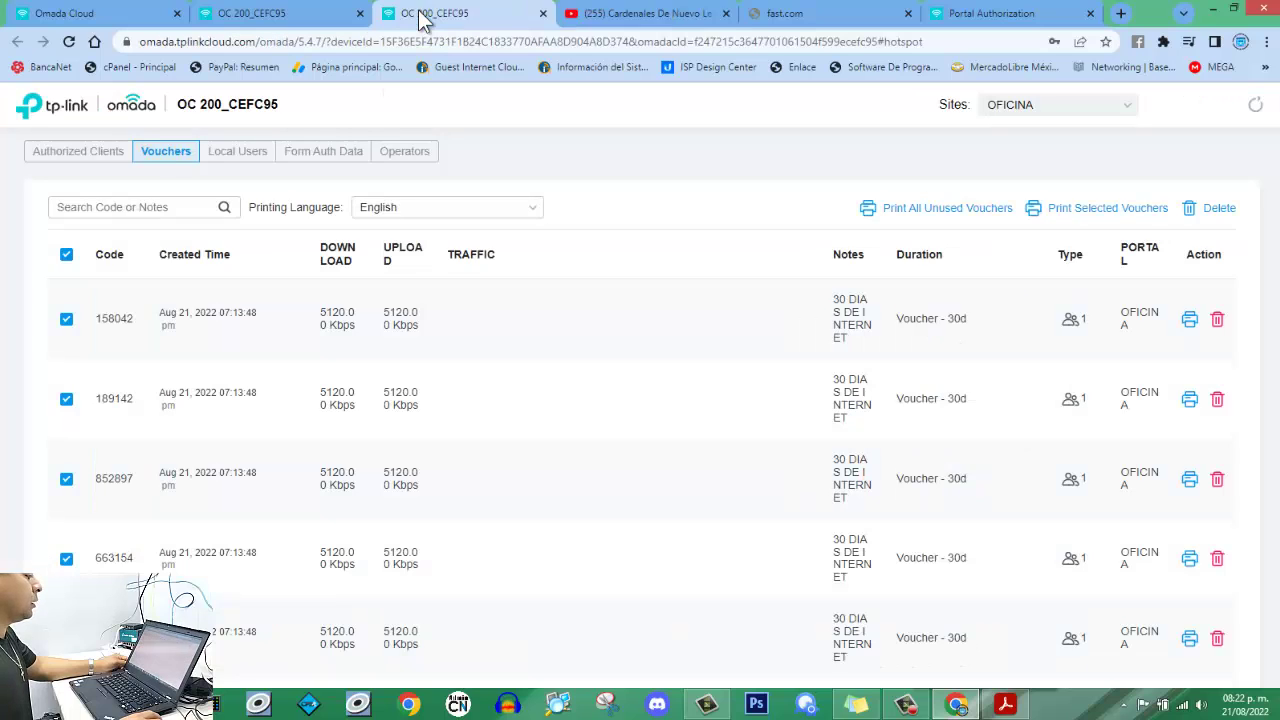
left_click(232, 153)
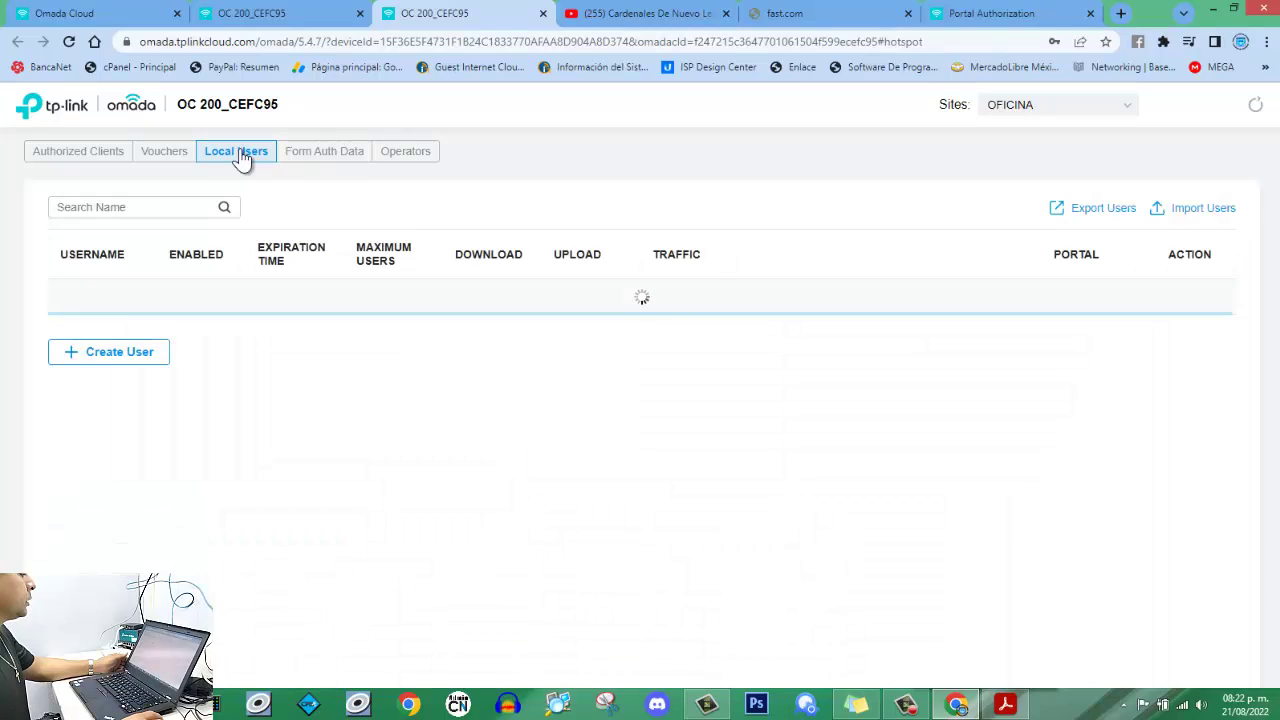
left_click(326, 160)
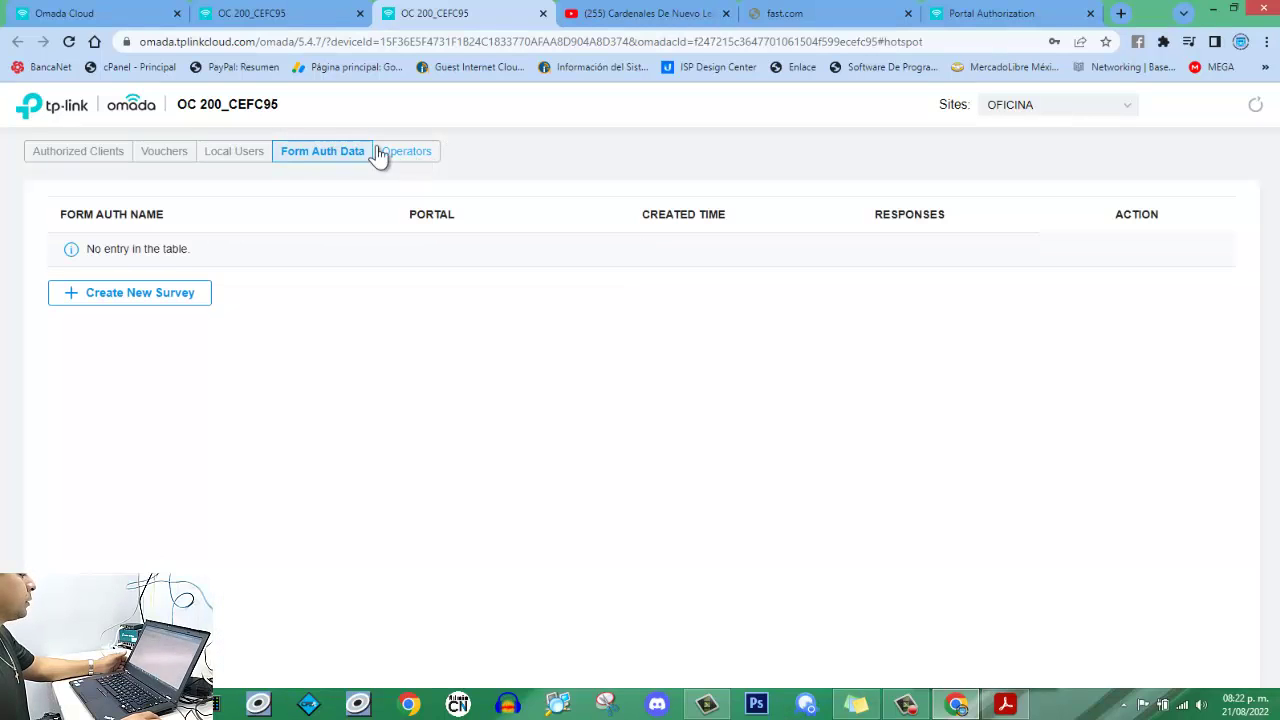
left_click(238, 156)
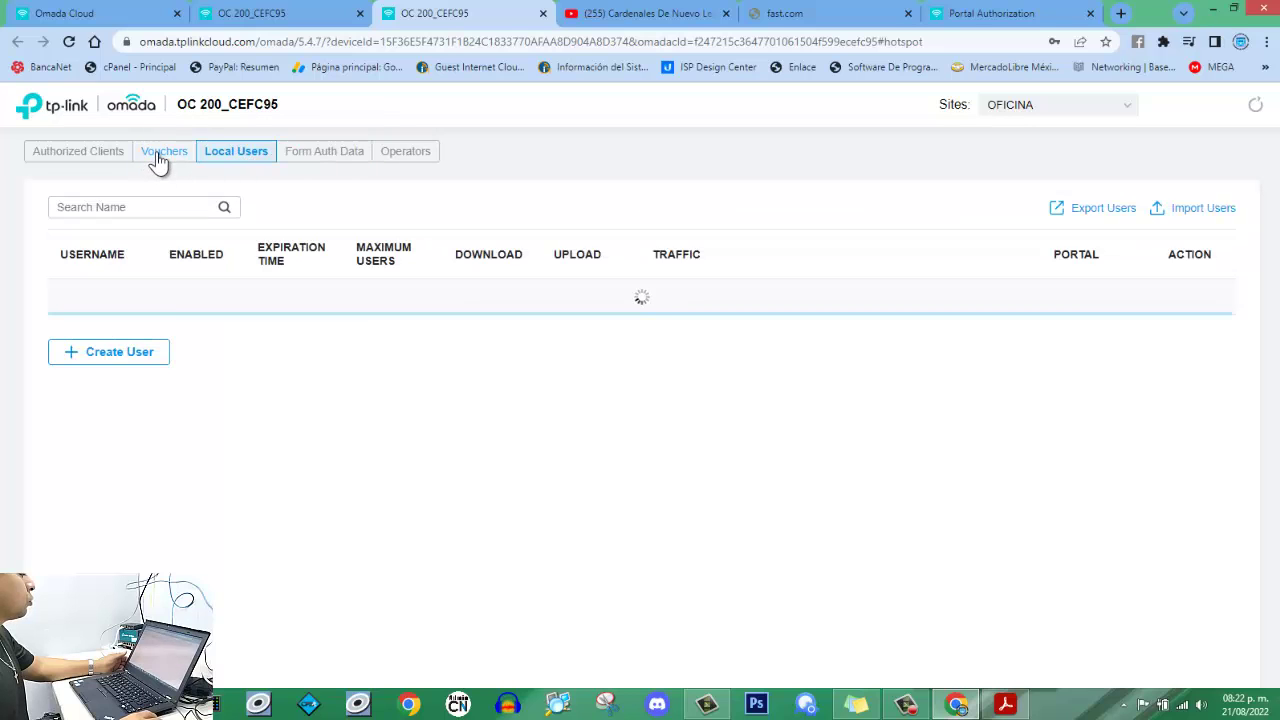
left_click(160, 160)
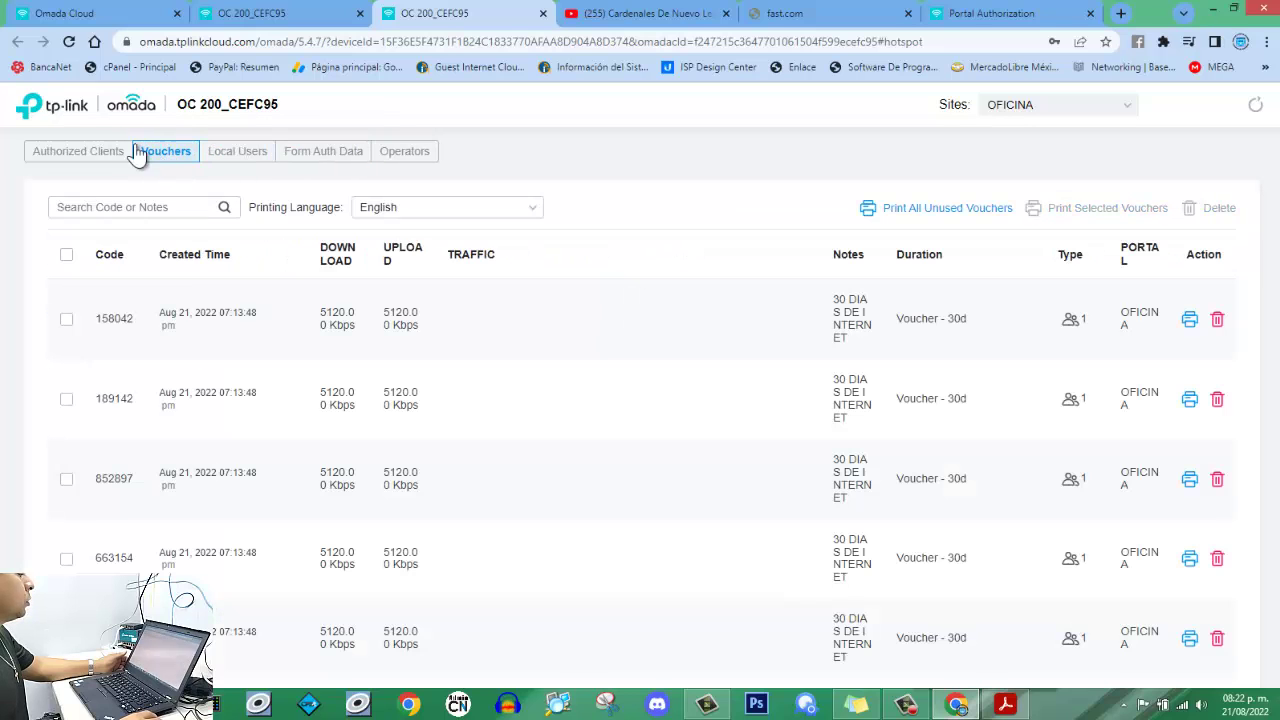
left_click(92, 152)
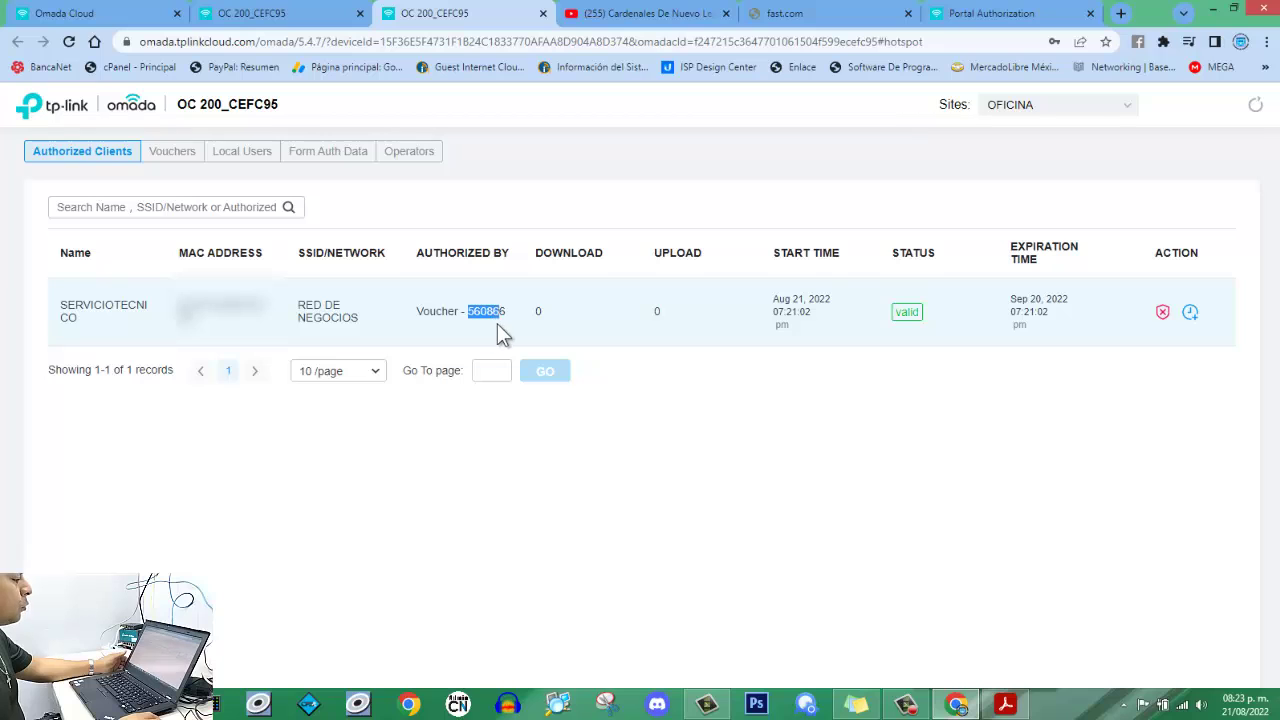
left_click_drag(500, 333, 512, 344)
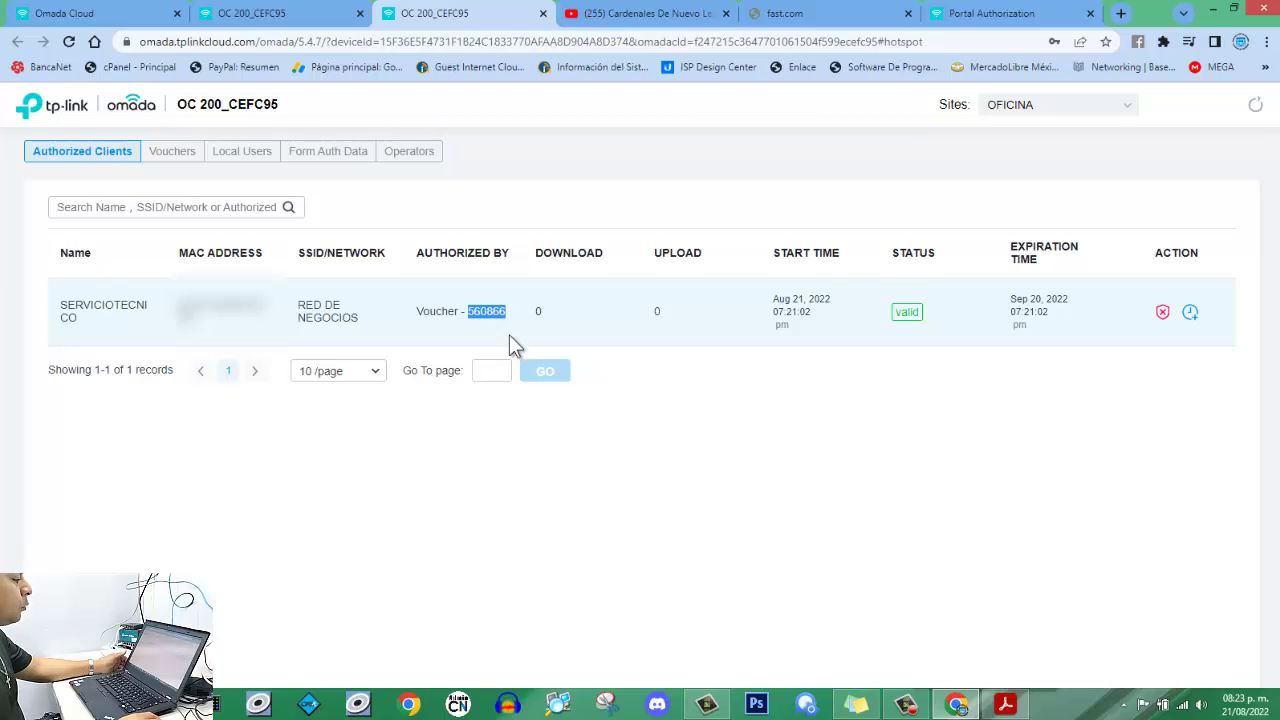
left_click(620, 312)
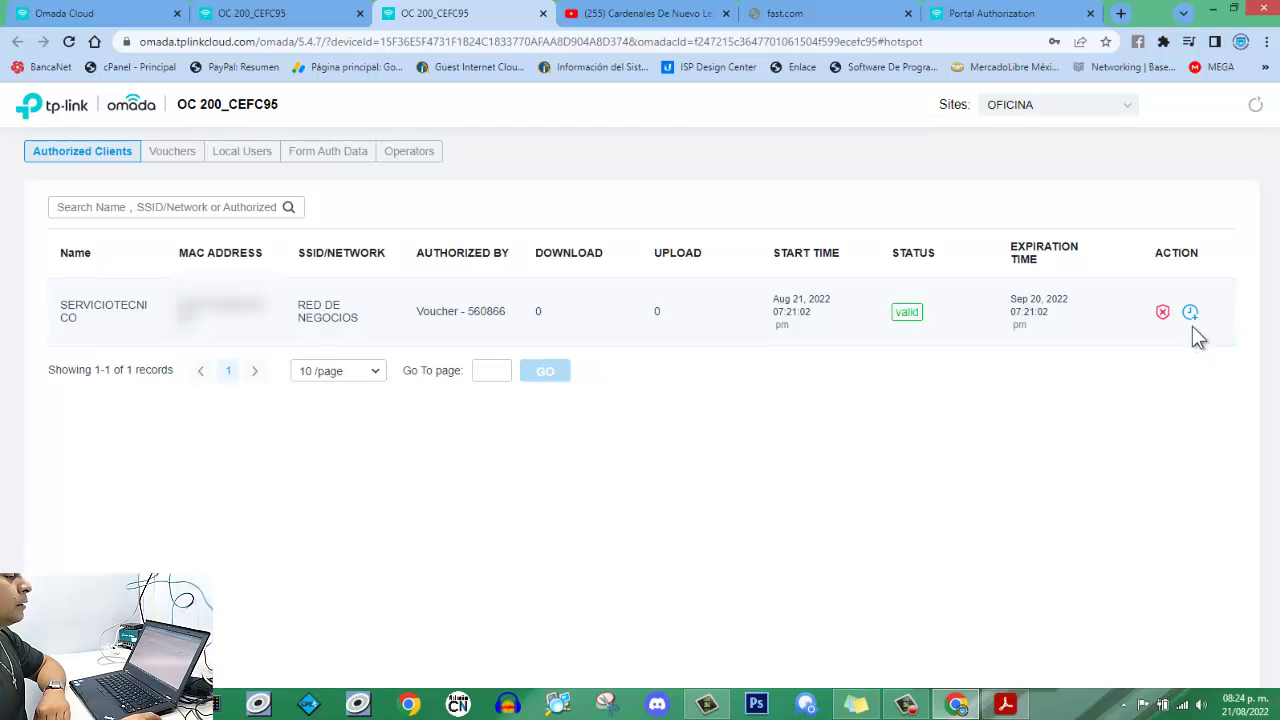
left_click(1191, 314)
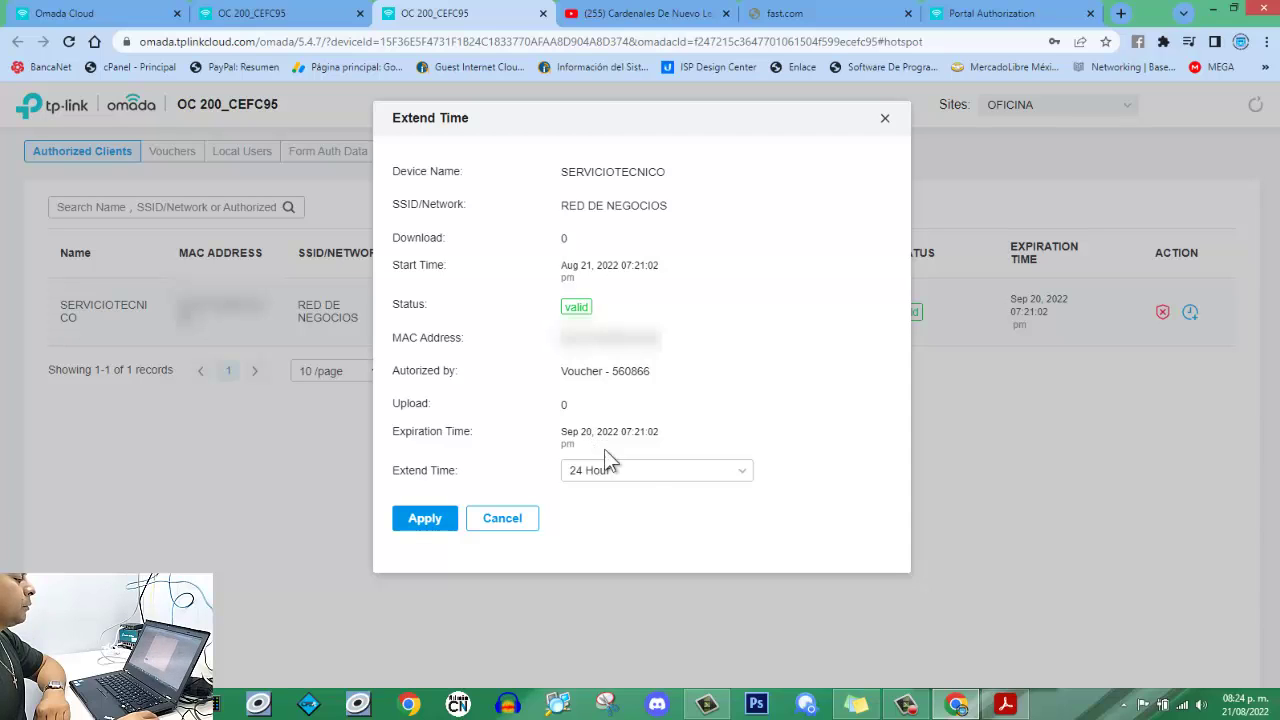
left_click(700, 472)
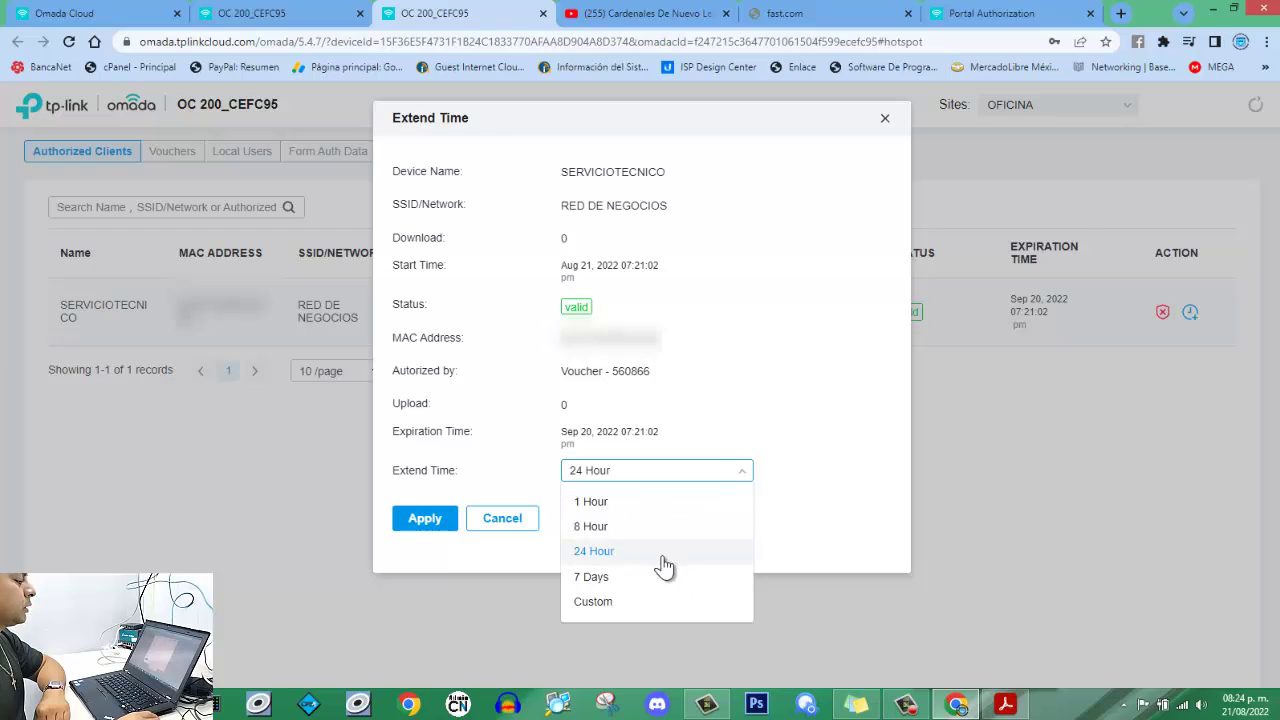
left_click(768, 446)
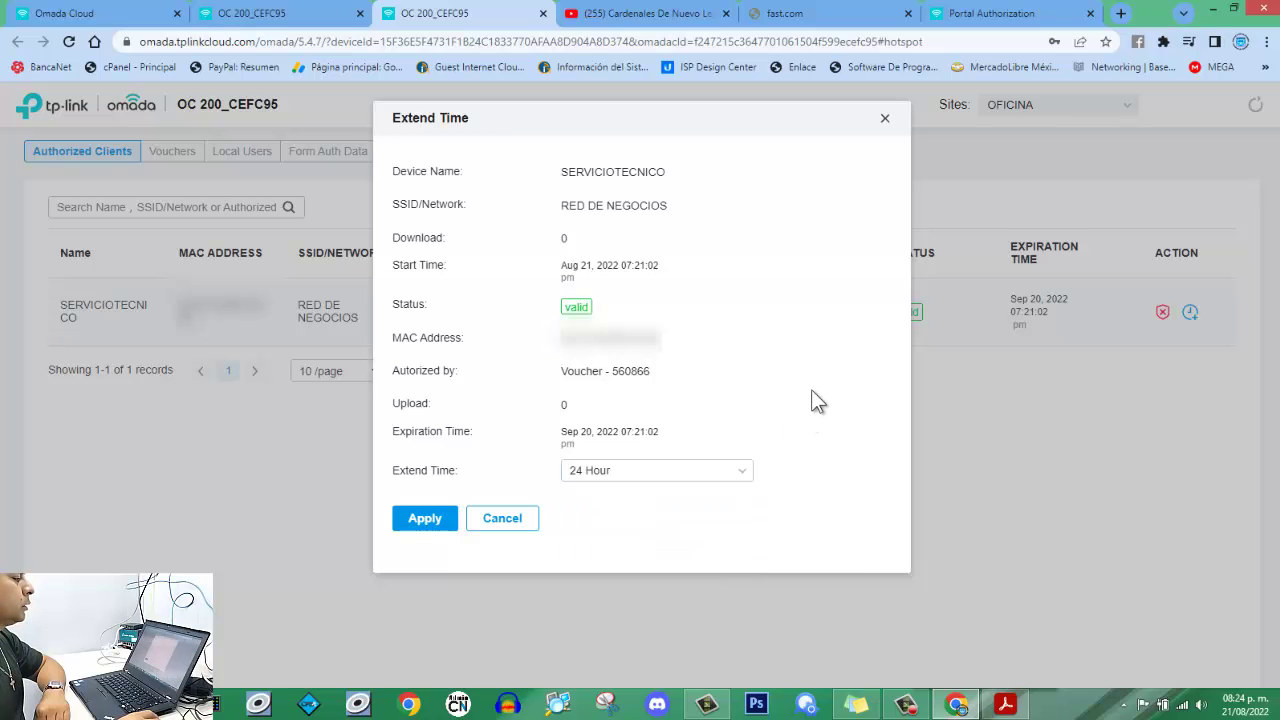
left_click(517, 531)
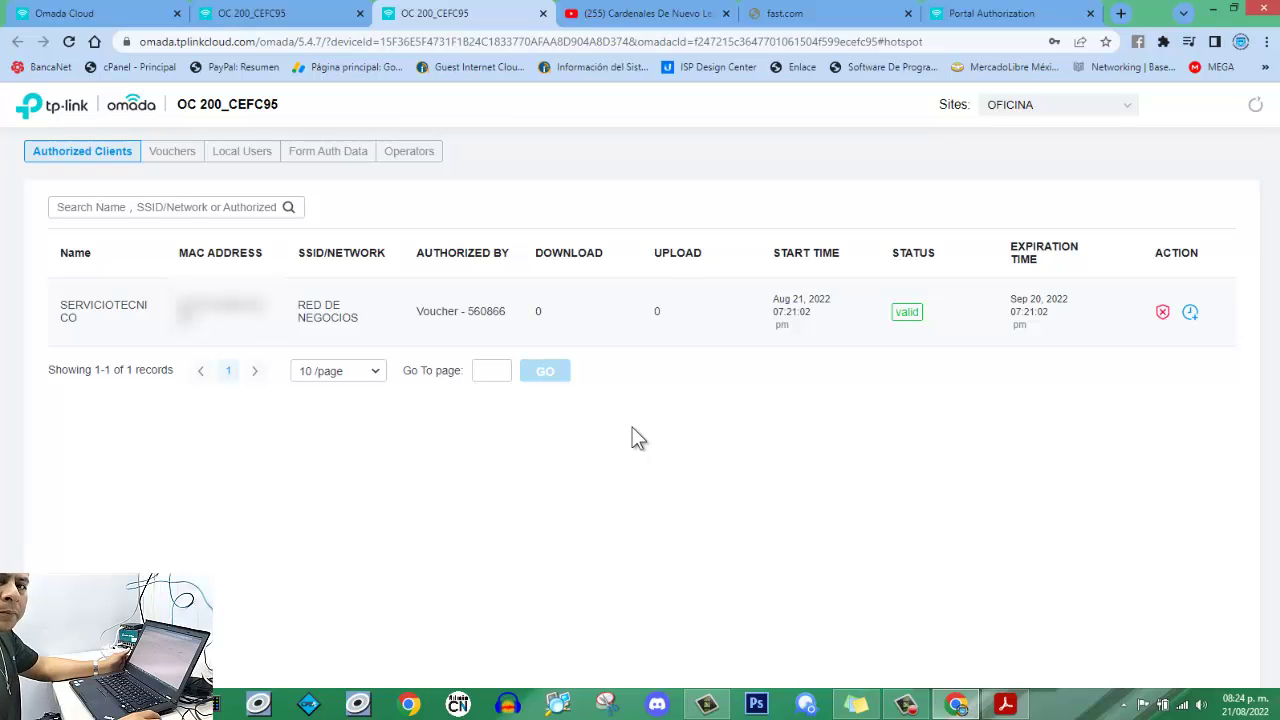
Open the site's Clients list showing the laptop at 192.168.0.26 AUTHORIZED on RED DE NEGOCIOS.
left_click(268, 20)
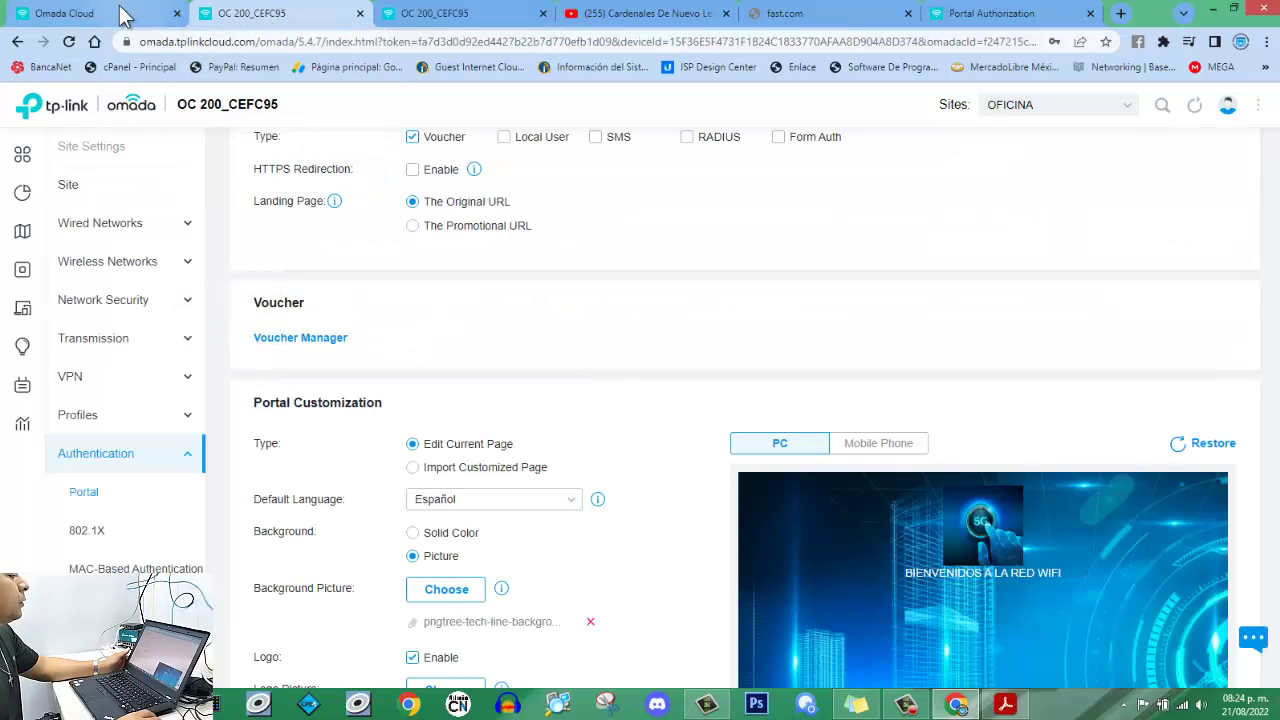
left_click(123, 17)
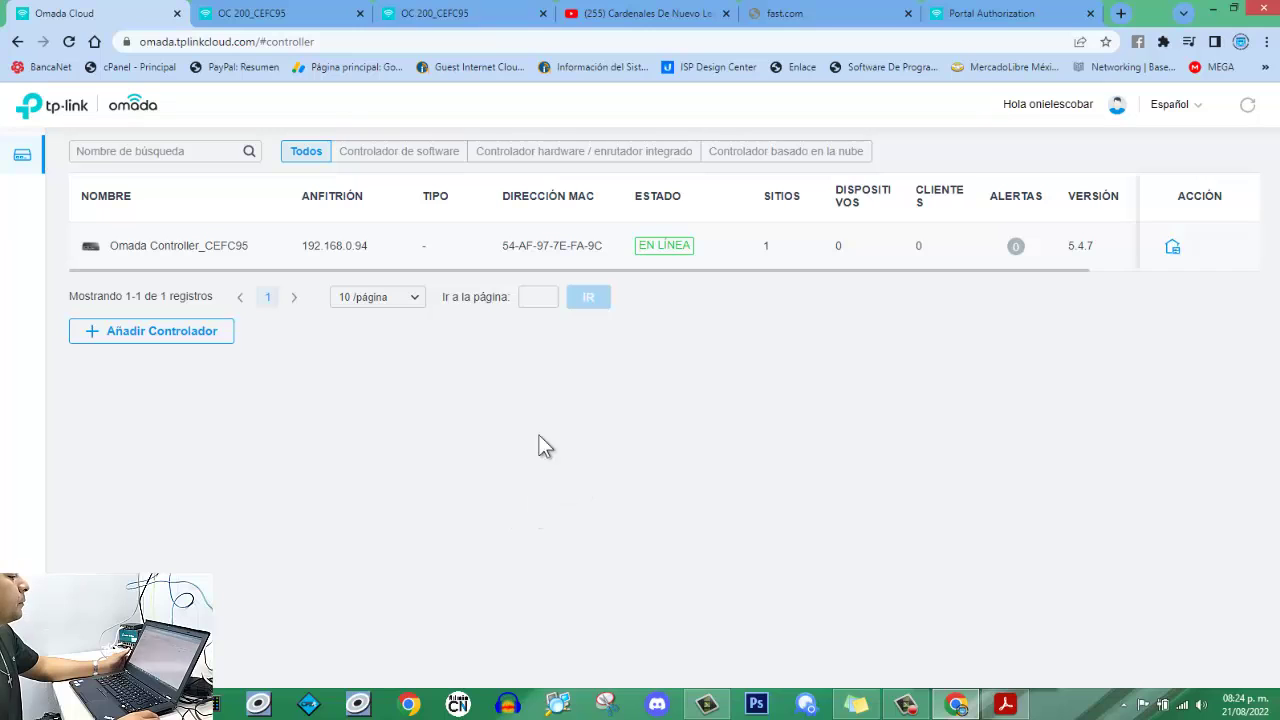
left_click(268, 14)
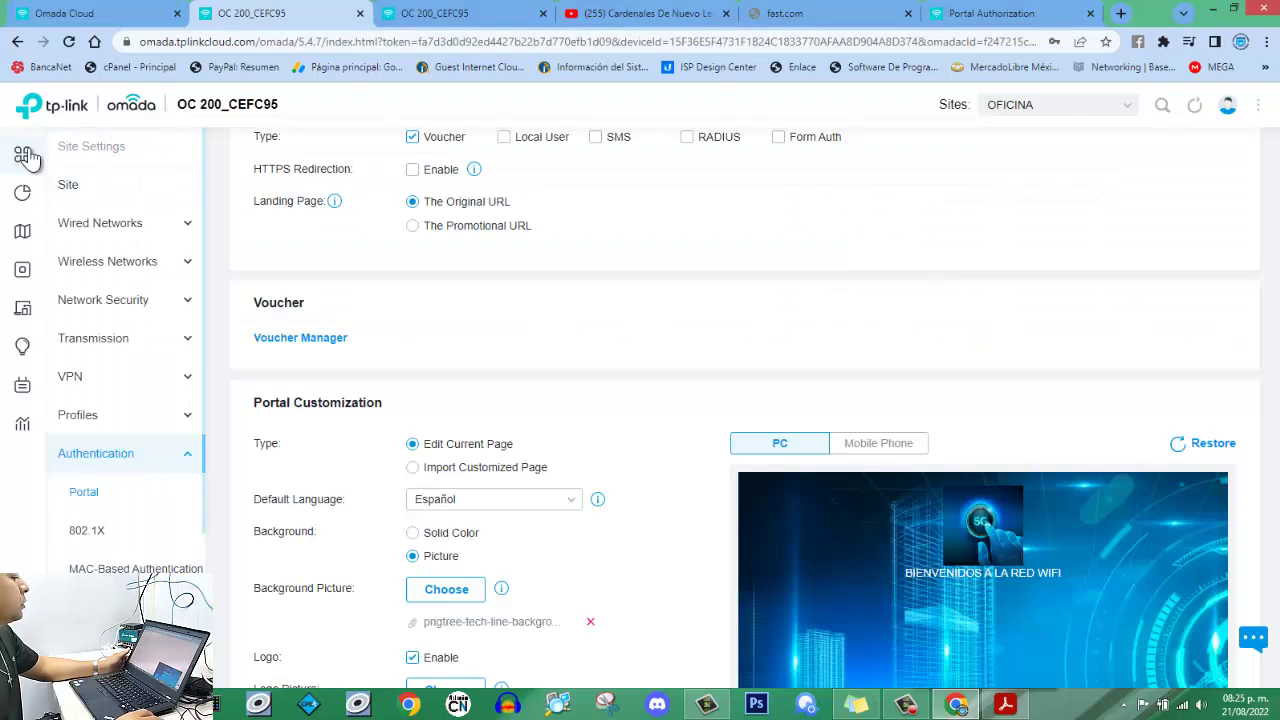
mouse_move(26, 160)
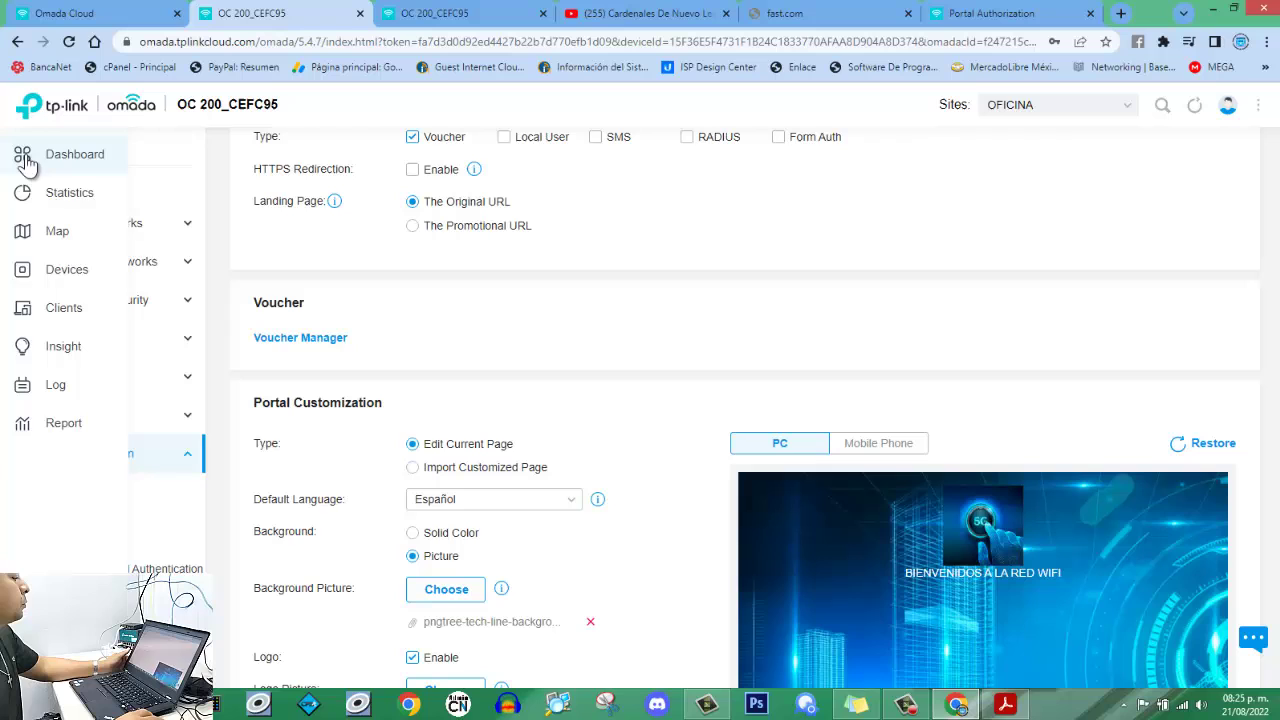
left_click(67, 272)
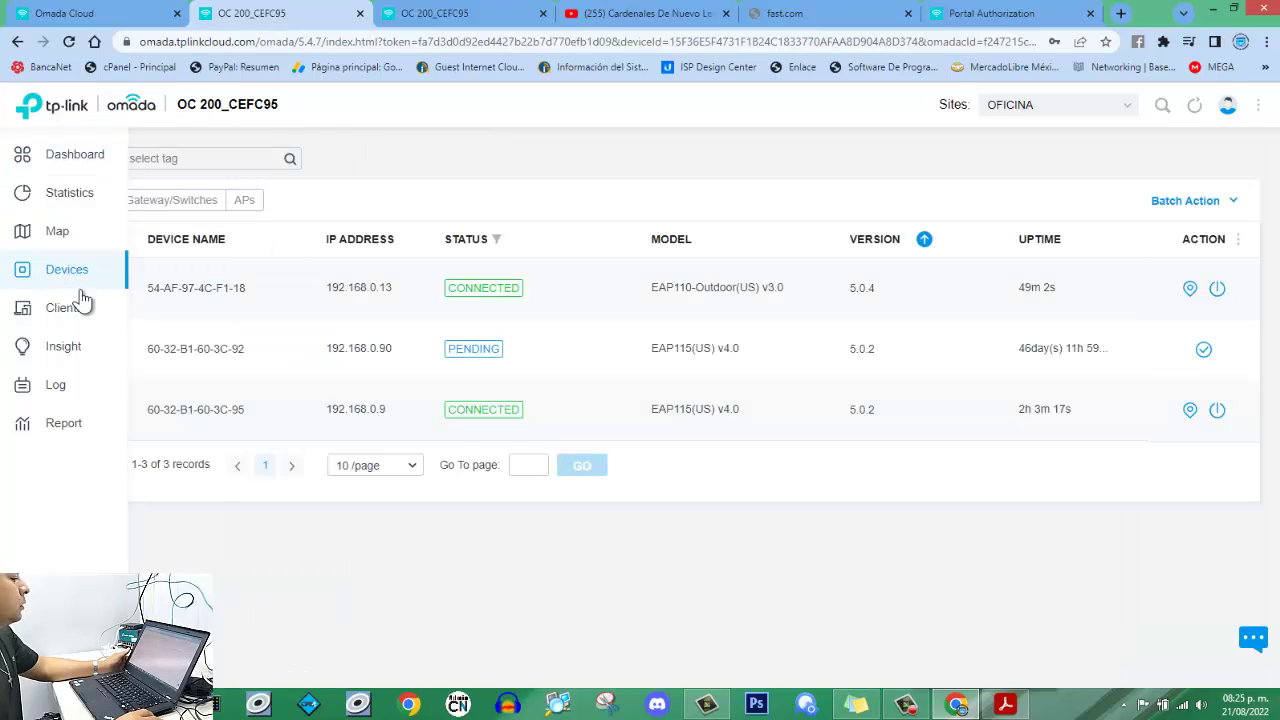
mouse_move(34, 128)
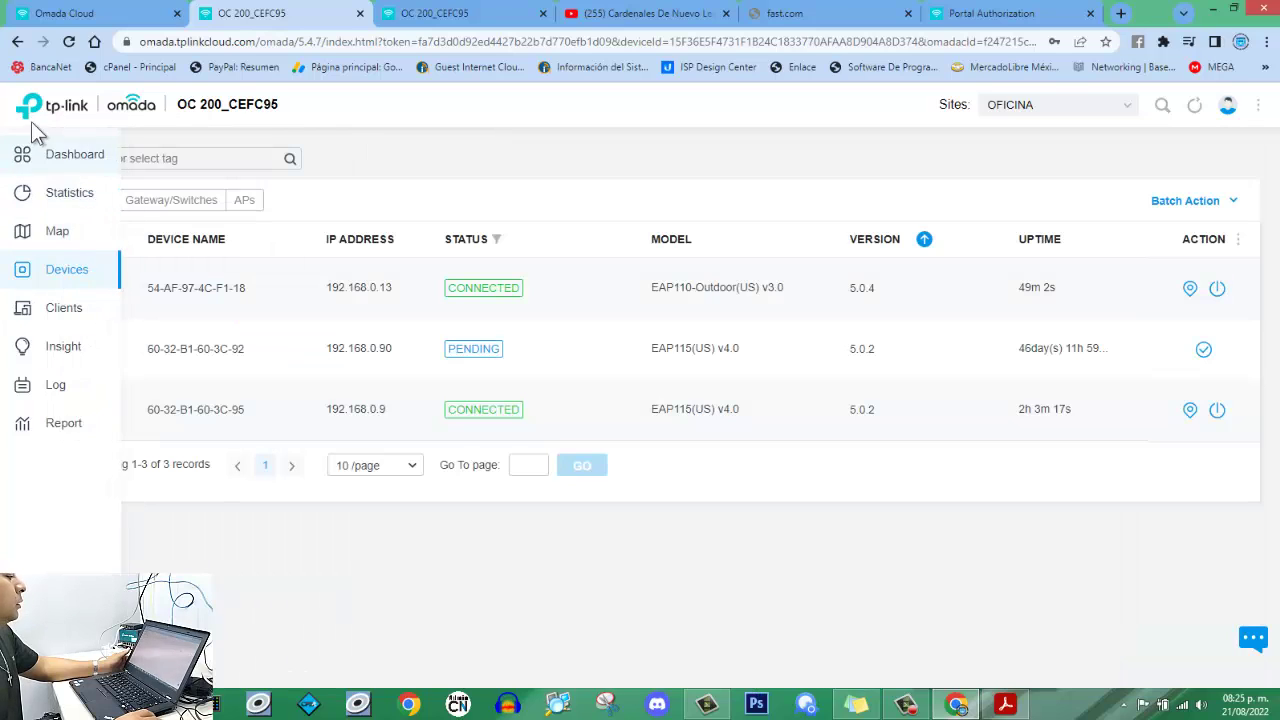
left_click(64, 310)
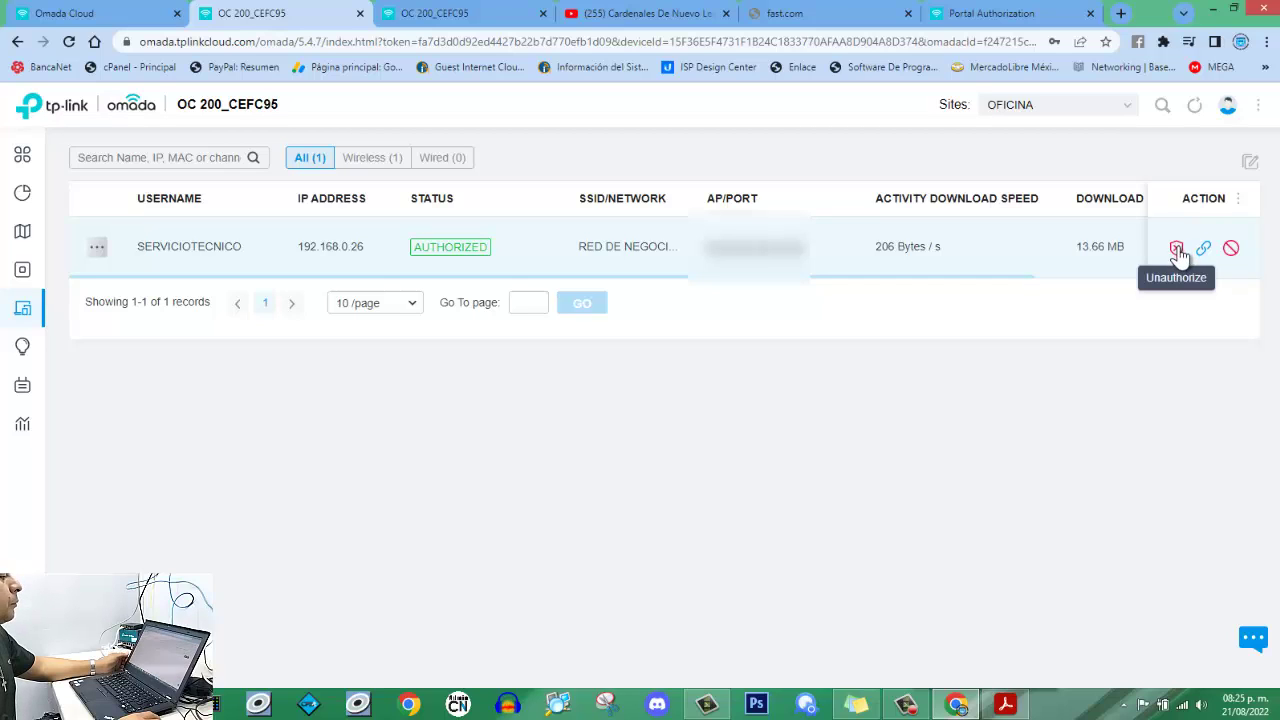
Filter to Wireless (1) clients and bring the Upload and Uptime columns into view.
left_click(368, 160)
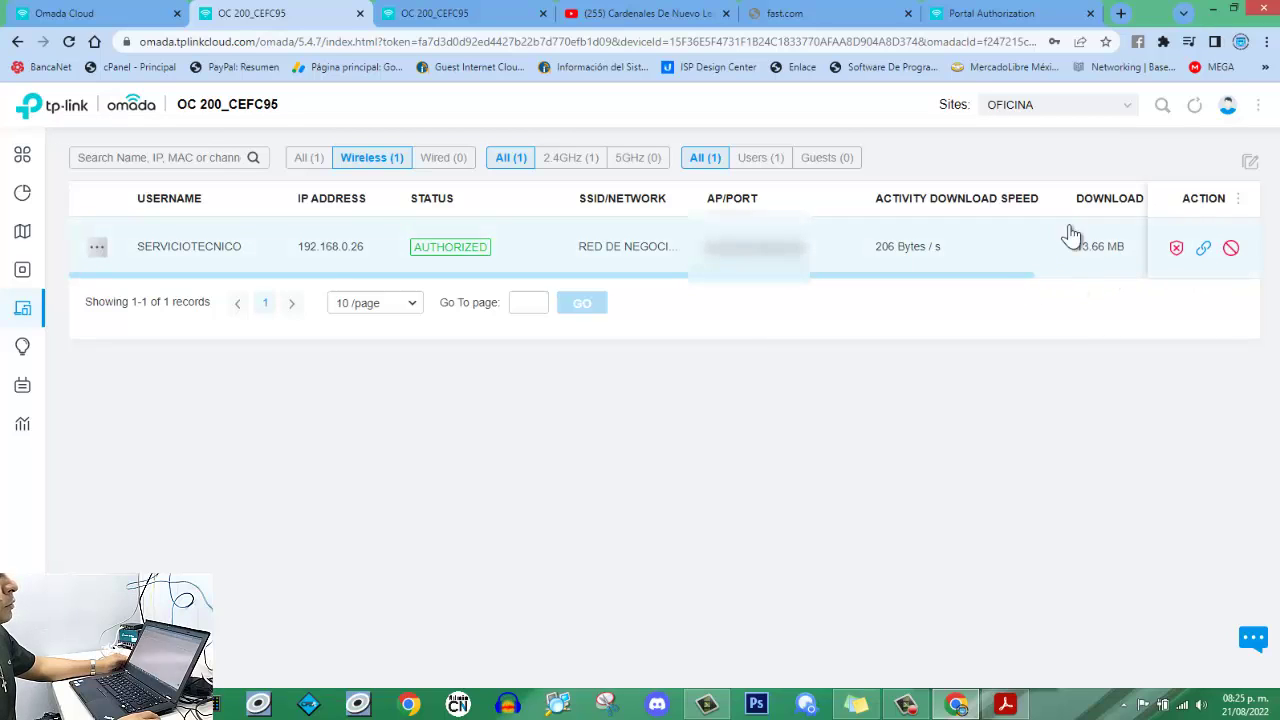
left_click(1099, 276)
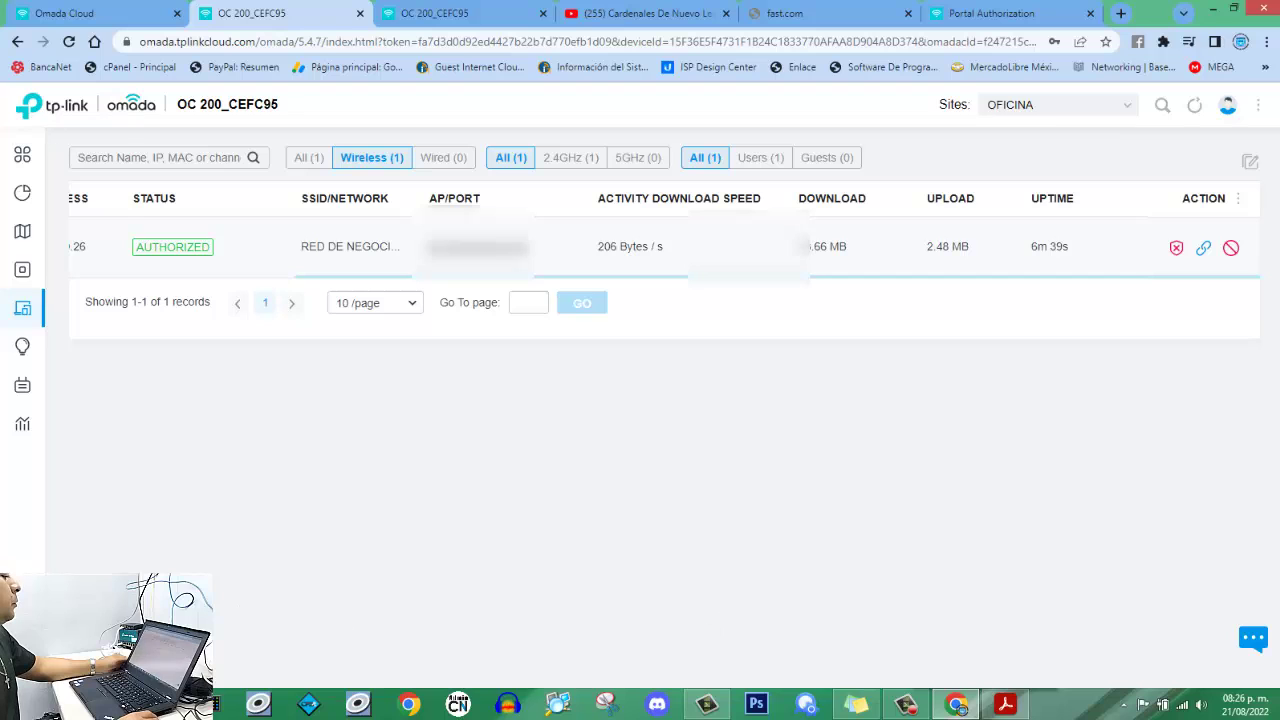
mouse_move(86, 343)
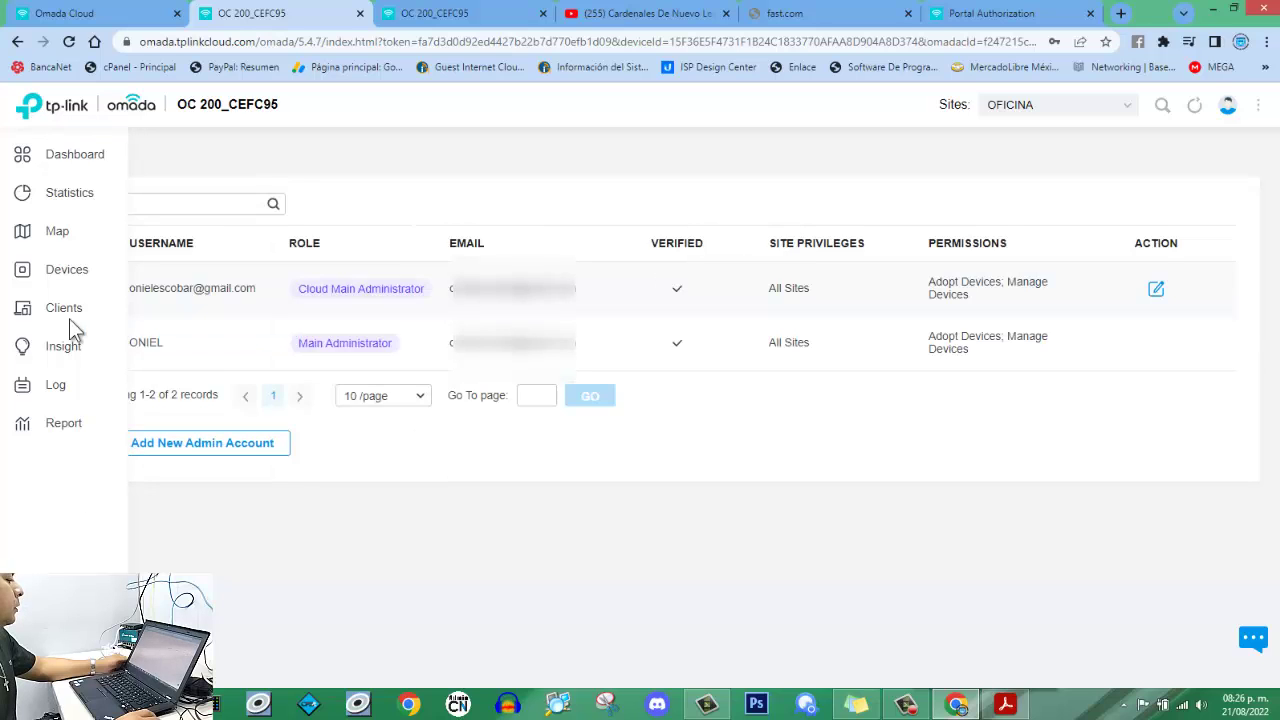
Open the site Dashboard and view the EAPs and Clients info cards: 2 EAPs, 1 wireless client.
mouse_move(30, 165)
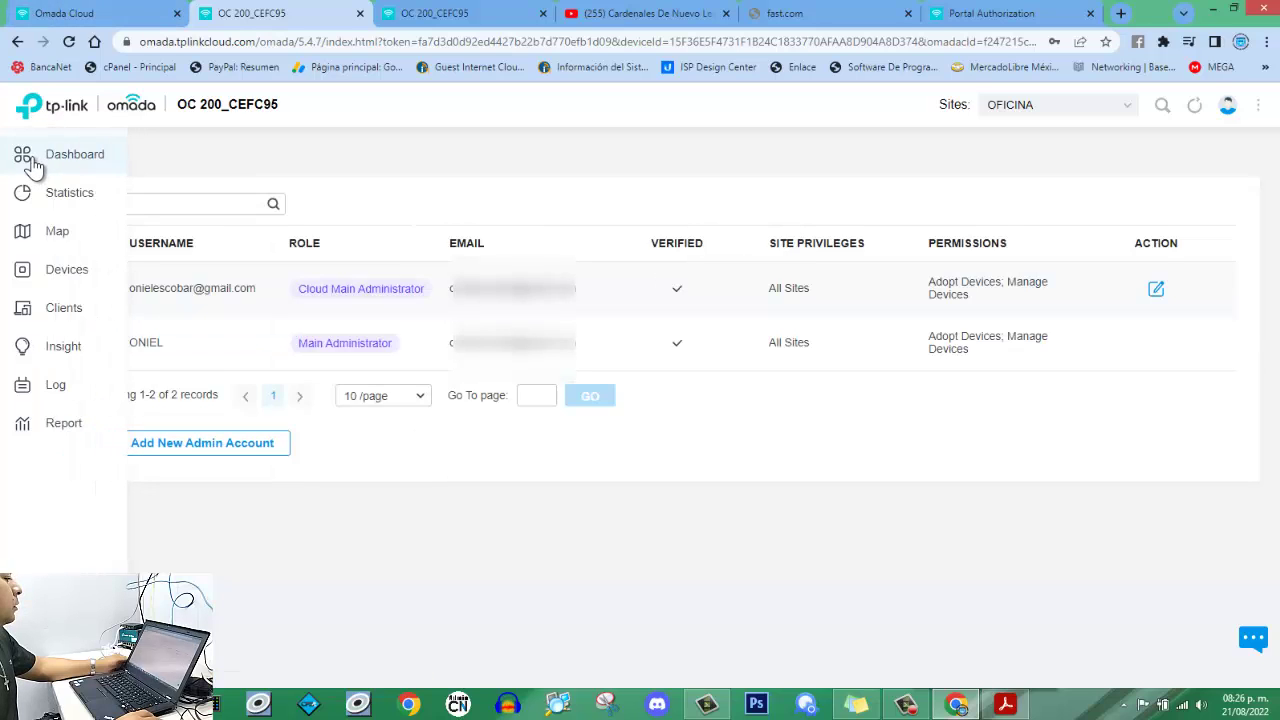
left_click(30, 162)
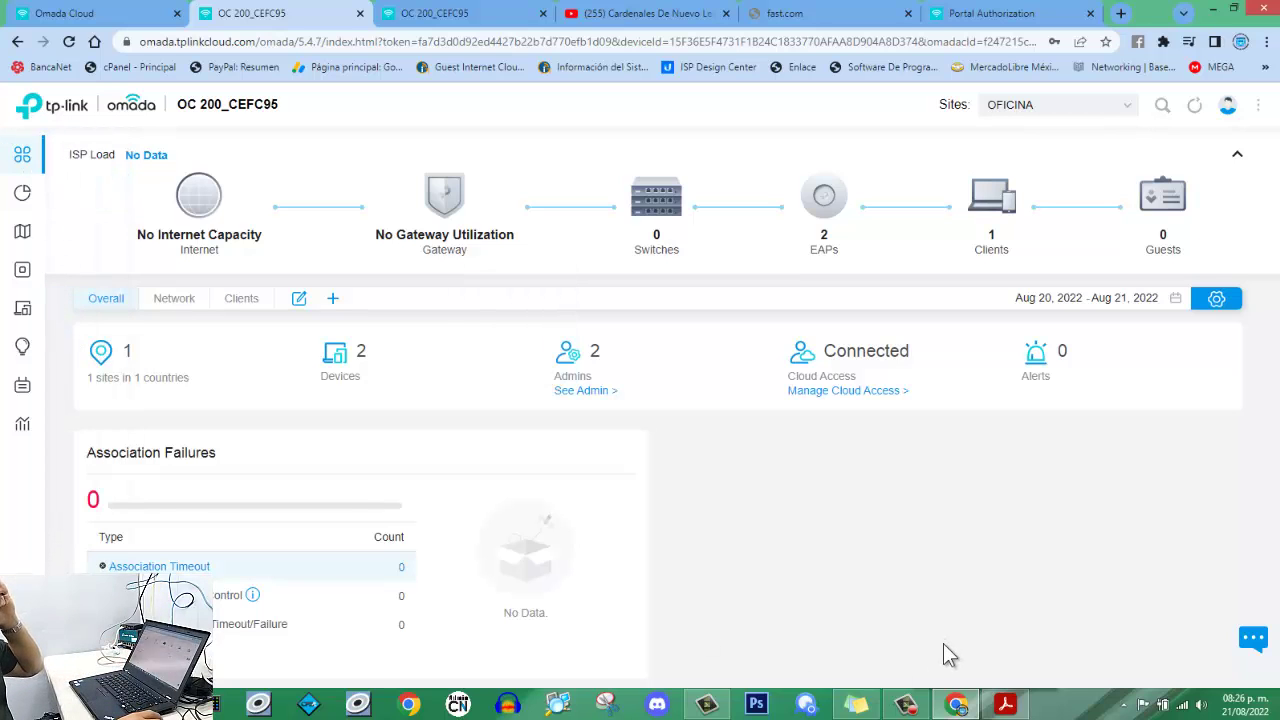
mouse_move(822, 200)
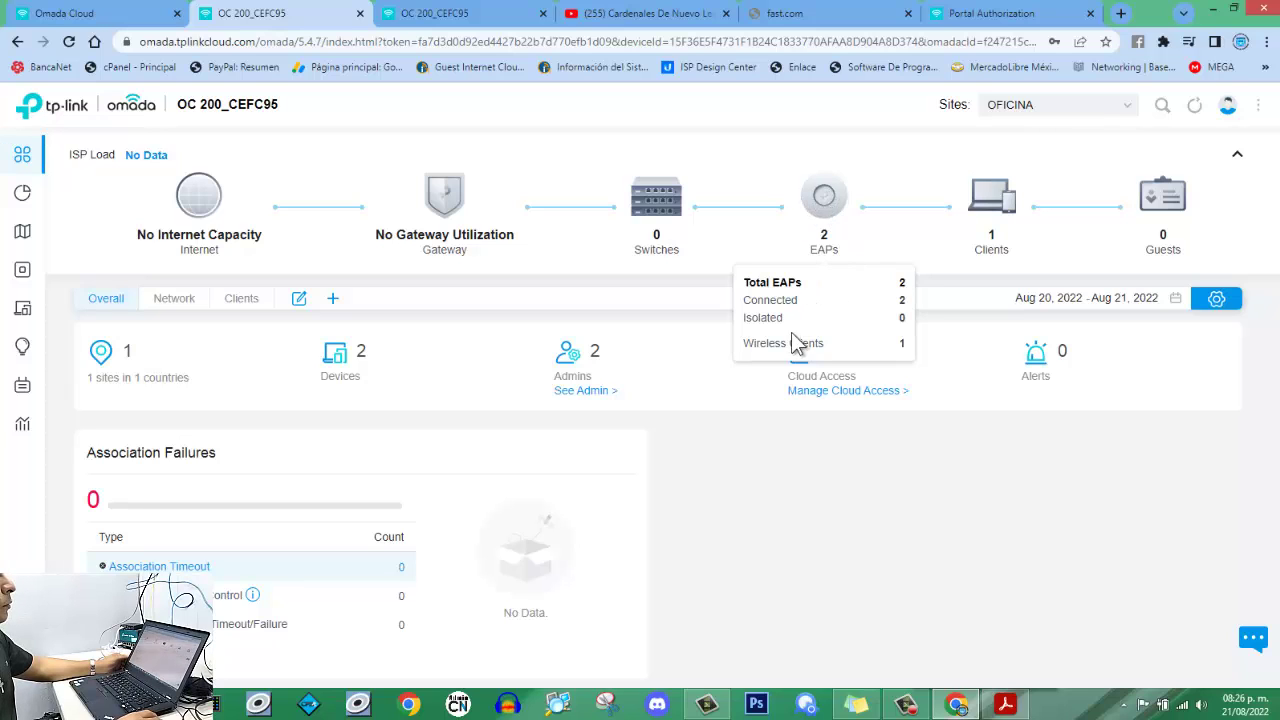
mouse_move(985, 248)
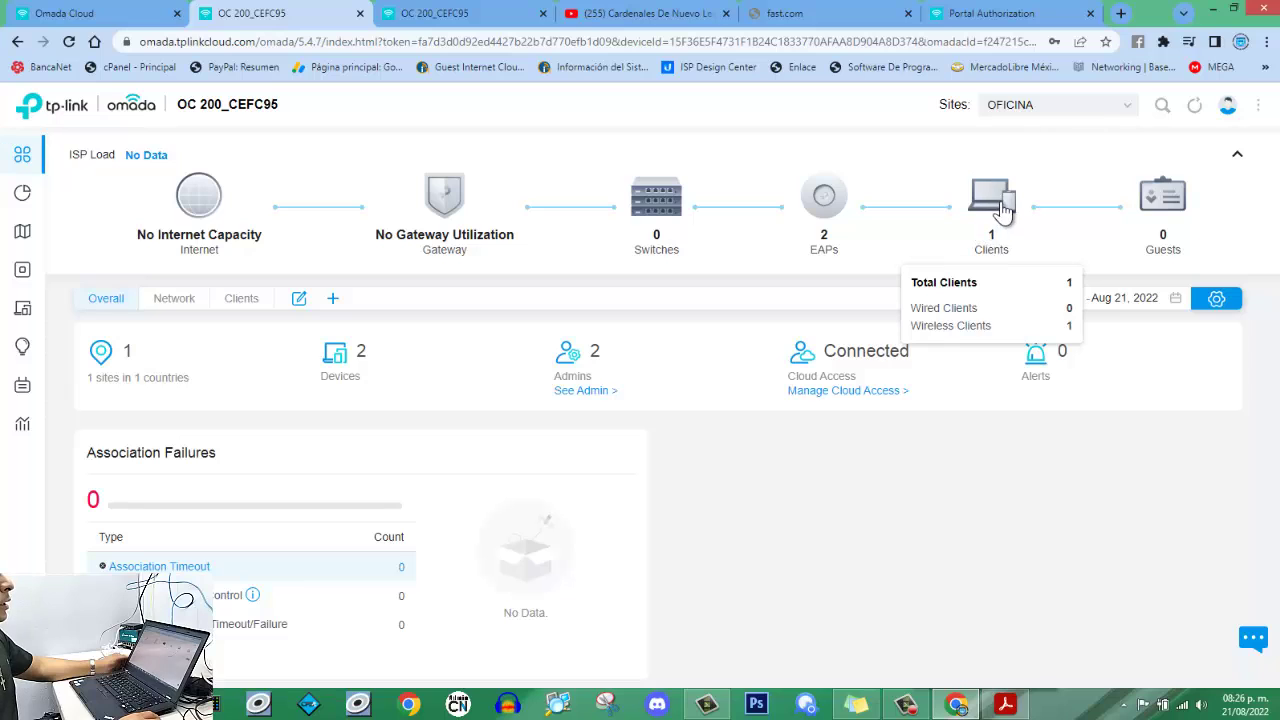